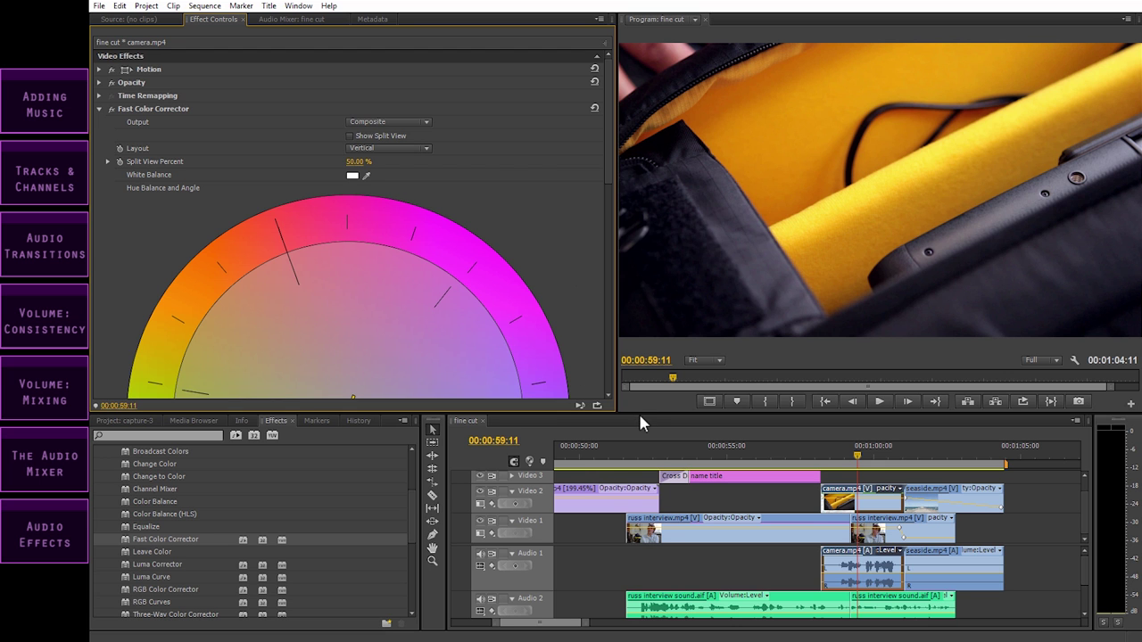
Step: Enlarge the timeline area and shift the divider between video and audio tracks to give the audio tracks more room
{"action": "left_click_drag", "start_coordinate": [639, 413], "coordinate": [652, 330]}
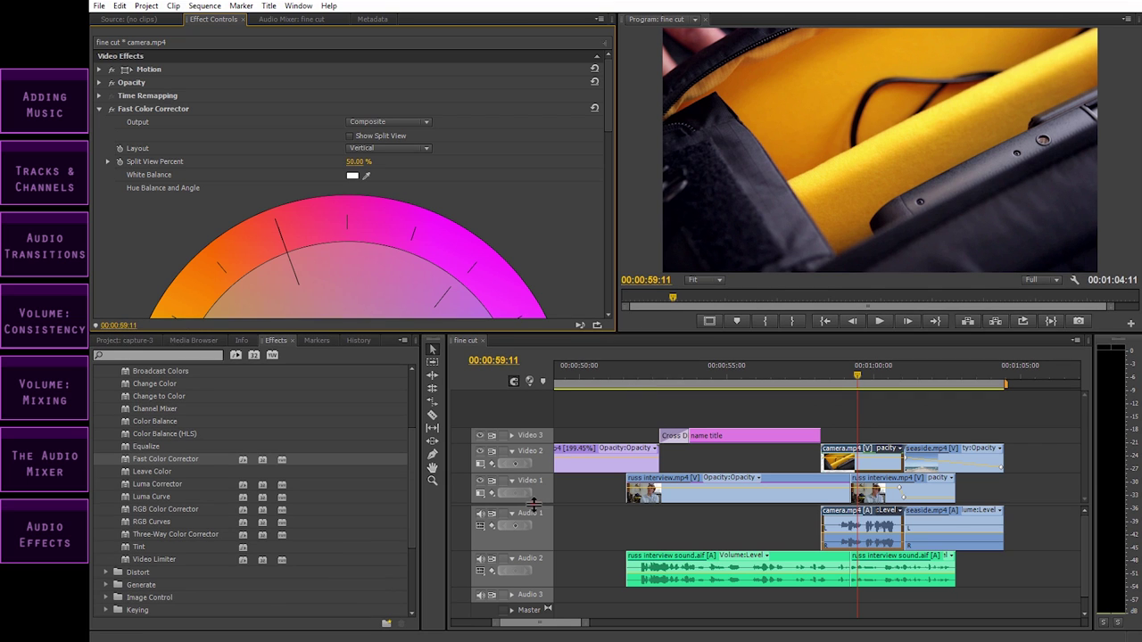
{"action": "left_click_drag", "start_coordinate": [532, 505], "coordinate": [538, 470]}
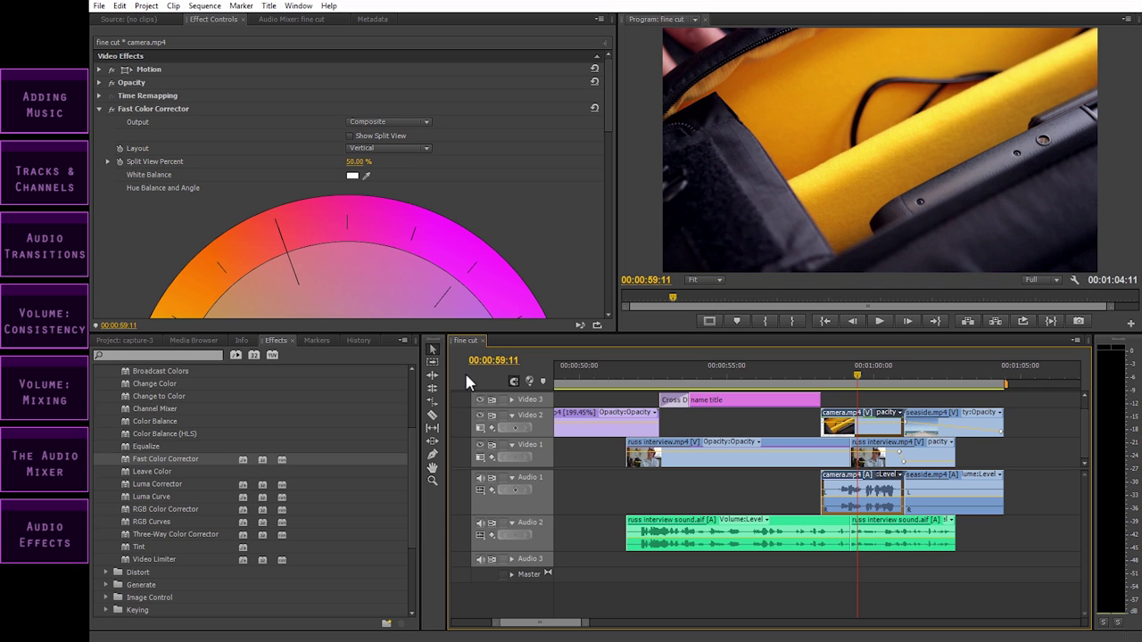
Step: Open 3lb3r3th_-_Misunderstood.mp3 from the project in the Source Monitor and place the playhead at its first loud note, 00:00:11:07
{"action": "left_click", "coordinate": [143, 340]}
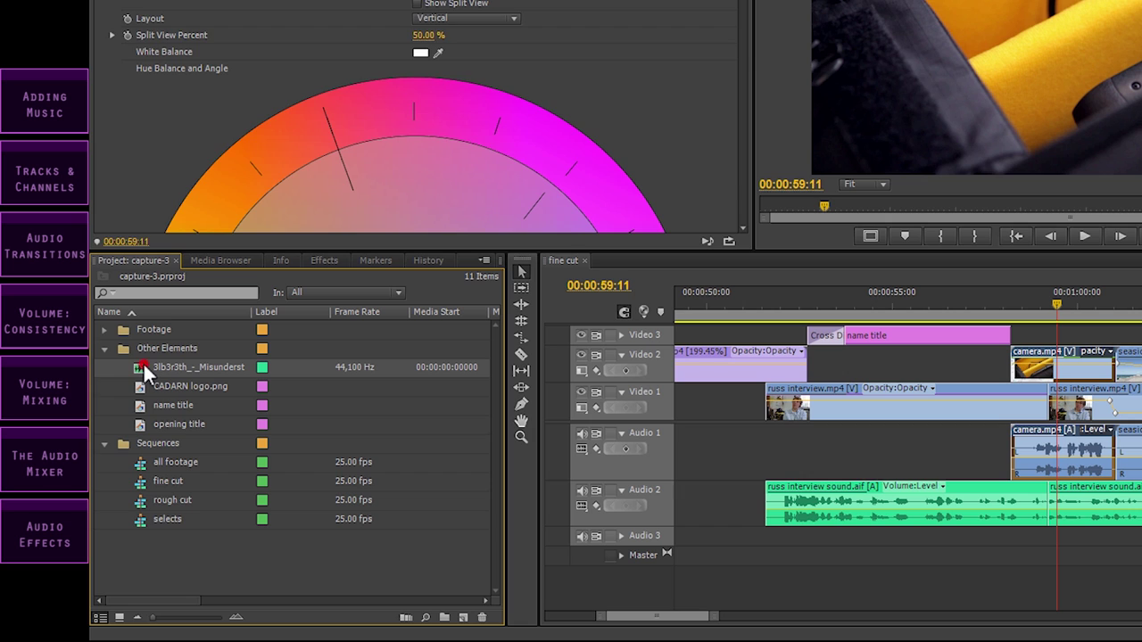
{"action": "double_click", "coordinate": [144, 366]}
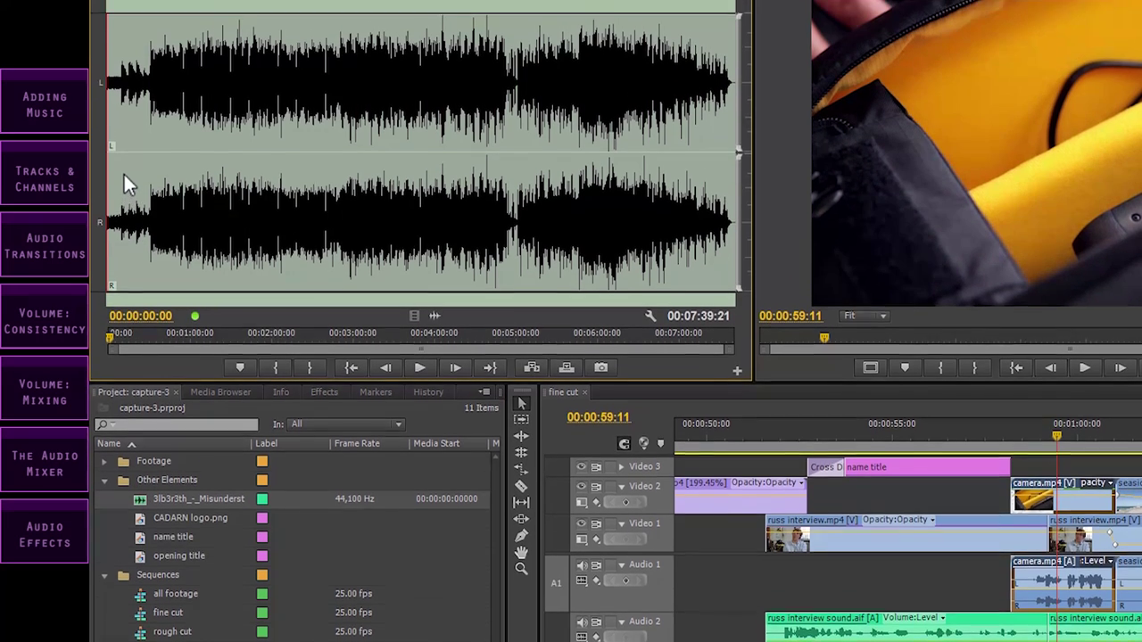
{"action": "left_click", "coordinate": [121, 62]}
{"action": "key", "text": "="}
{"action": "key", "text": "="}
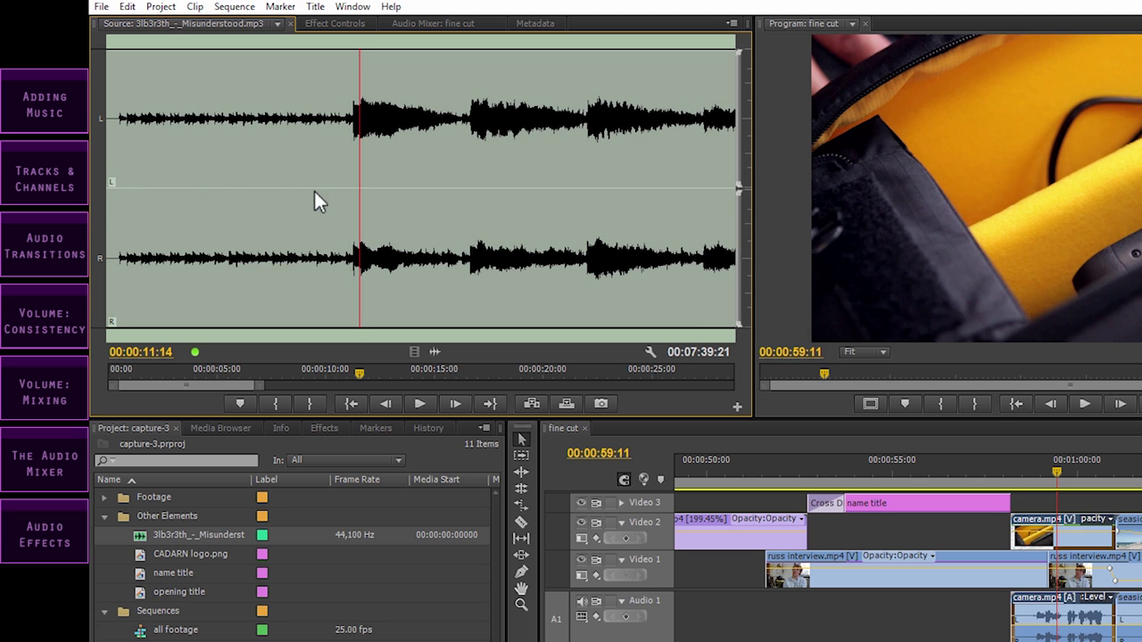
{"action": "left_click", "coordinate": [352, 203]}
{"action": "key", "text": "="}
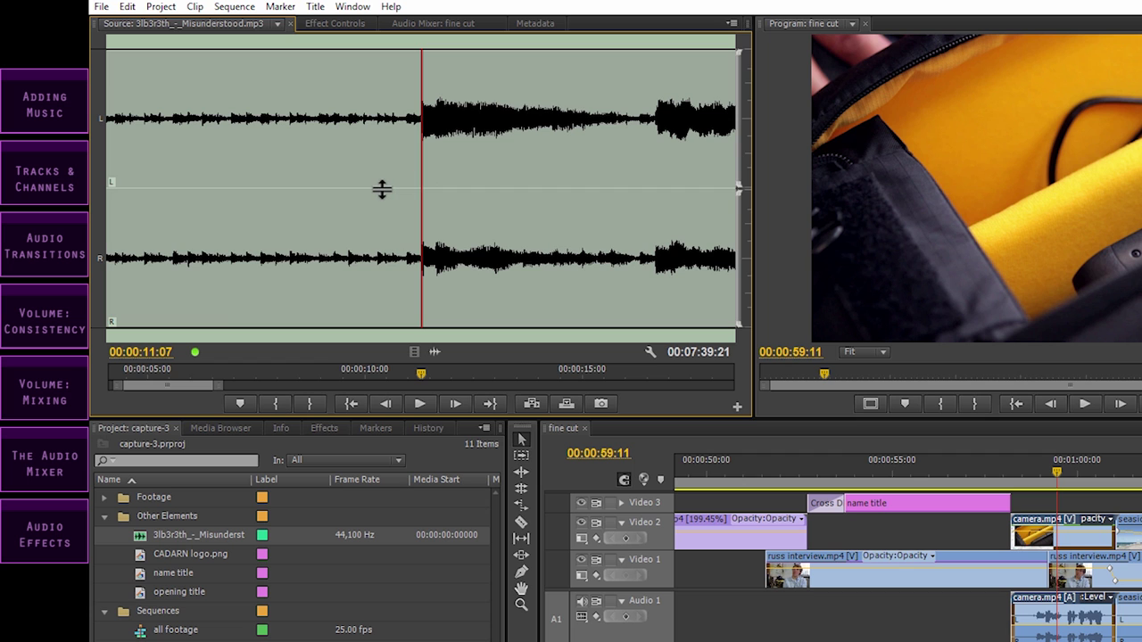
Step: Examine the music's waveform around its first loud note, both as a wide overview and in close detail
{"action": "key", "text": "minus"}
{"action": "key", "text": "minus"}
{"action": "key", "text": "minus"}
{"action": "key", "text": "minus"}
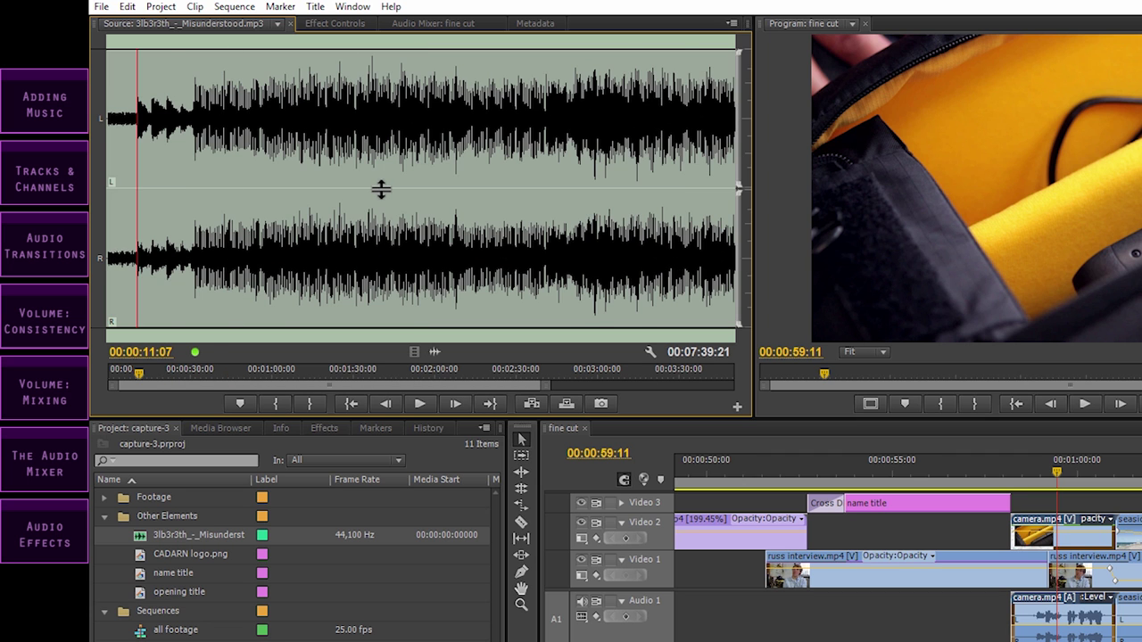
{"action": "key", "text": "equal"}
{"action": "key", "text": "equal"}
{"action": "key", "text": "equal"}
{"action": "key", "text": "equal"}
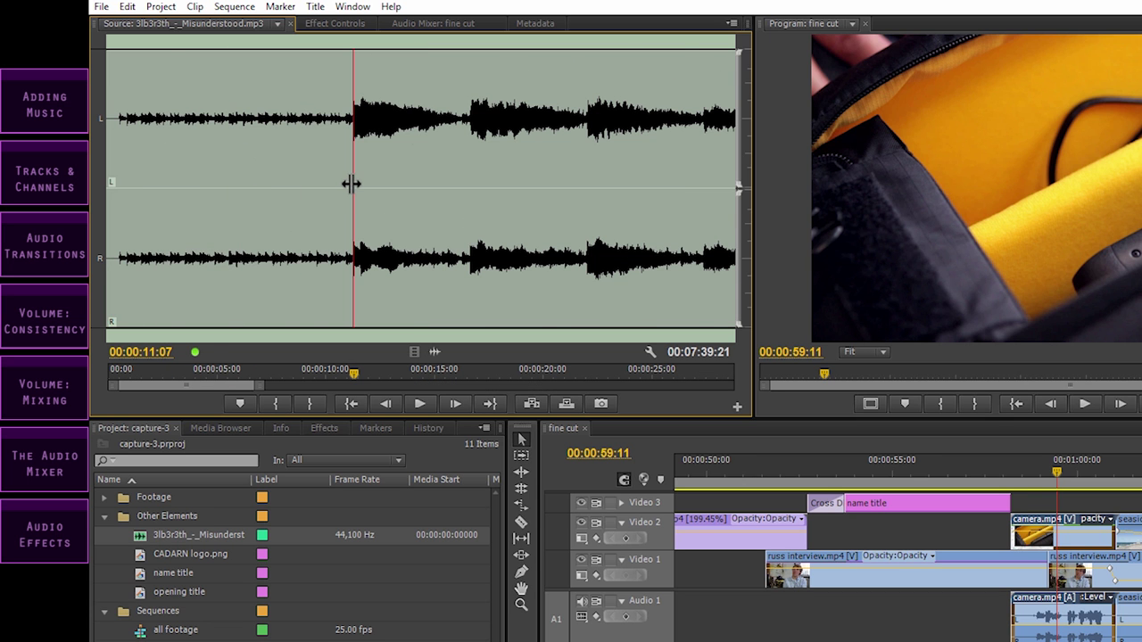
{"action": "key", "text": "equal"}
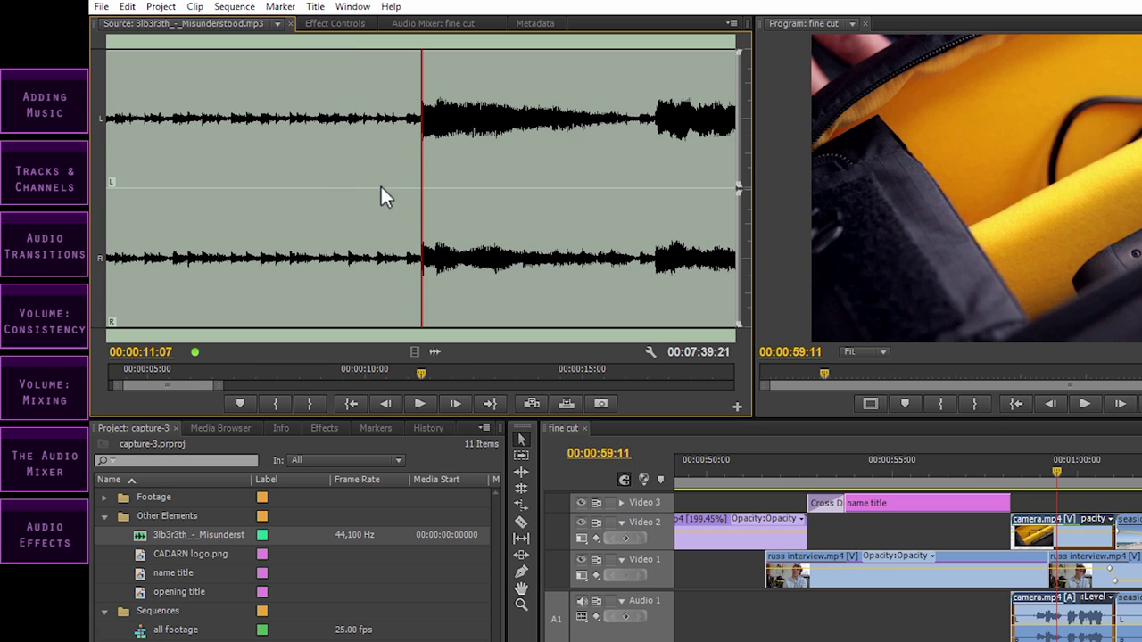
{"action": "key", "text": "equal"}
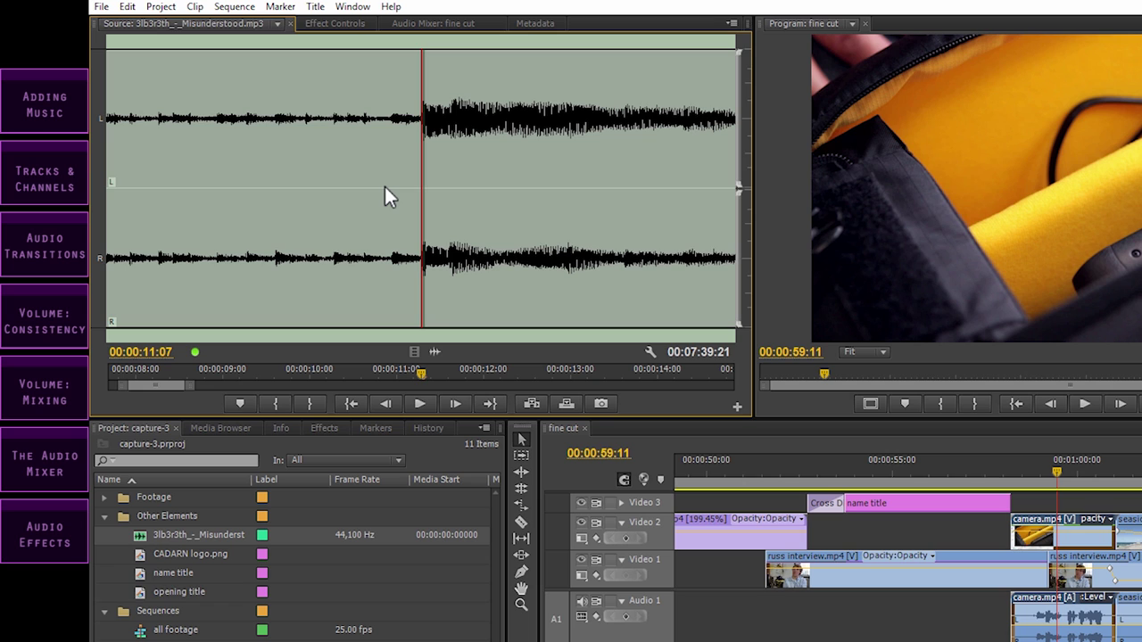
Step: Play the source music repeatedly from just before its first loud note to find a suitable starting point
{"action": "left_click_drag", "start_coordinate": [424, 188], "coordinate": [413, 189]}
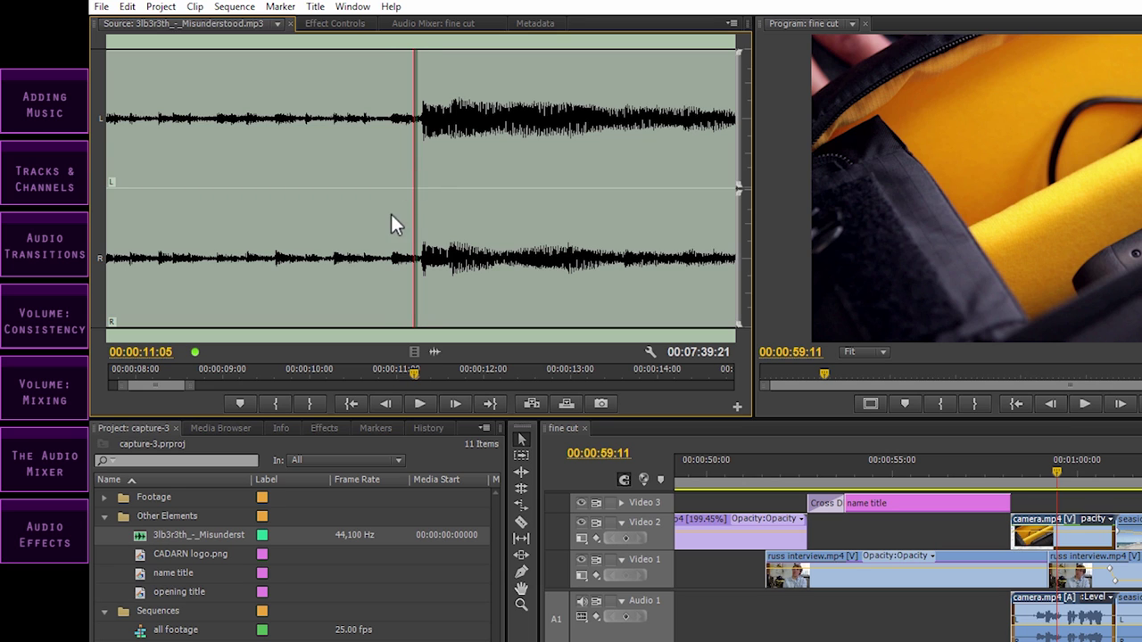
{"action": "key", "text": "minus"}
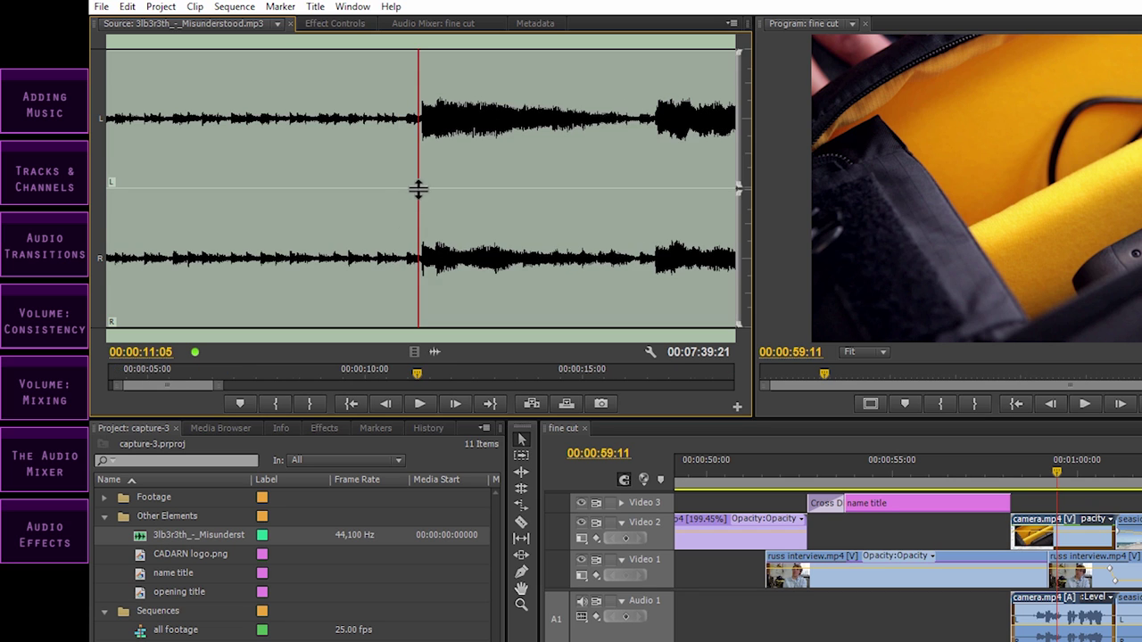
{"action": "key", "text": "minus"}
{"action": "left_click_drag", "start_coordinate": [354, 187], "coordinate": [341, 186]}
{"action": "key", "text": "space"}
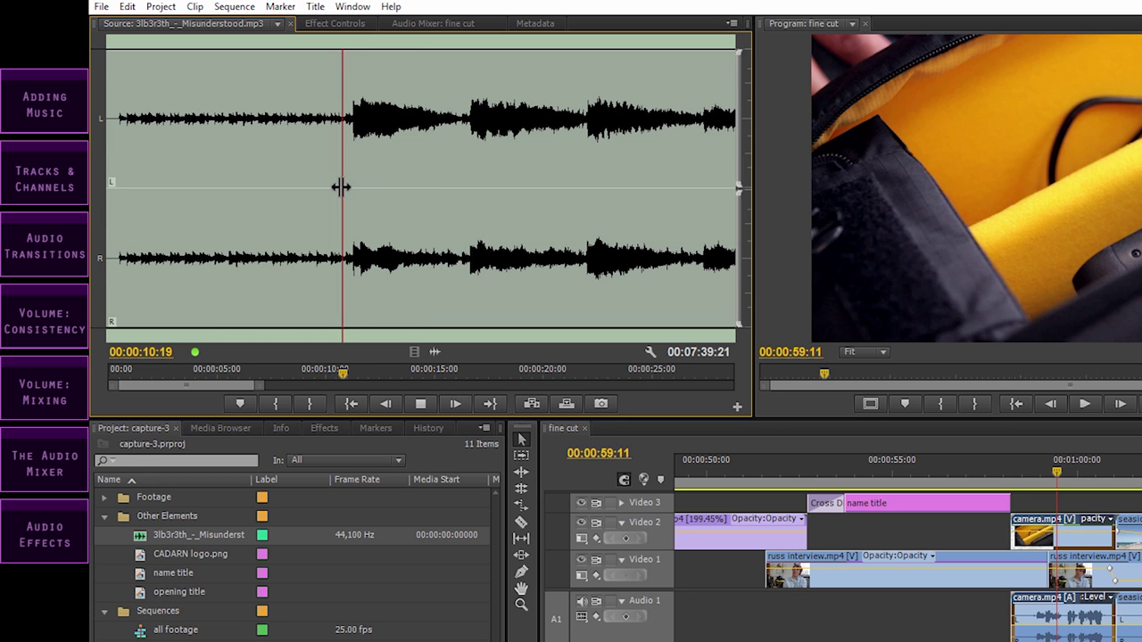
{"action": "key", "text": "space"}
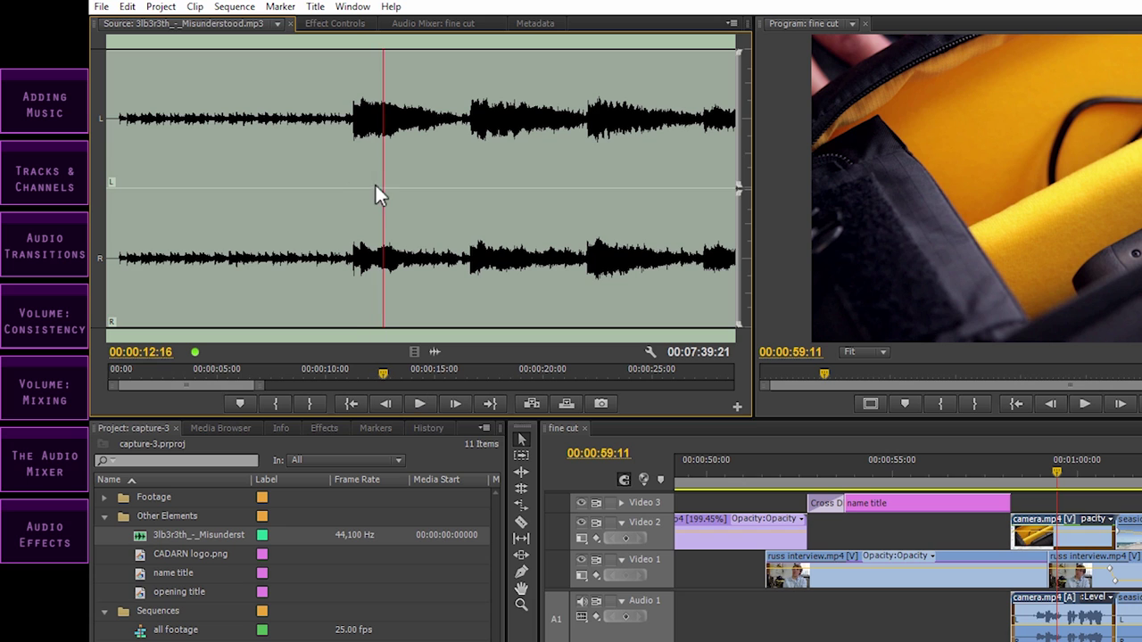
{"action": "left_click_drag", "start_coordinate": [382, 187], "coordinate": [326, 189]}
{"action": "key", "text": "space"}
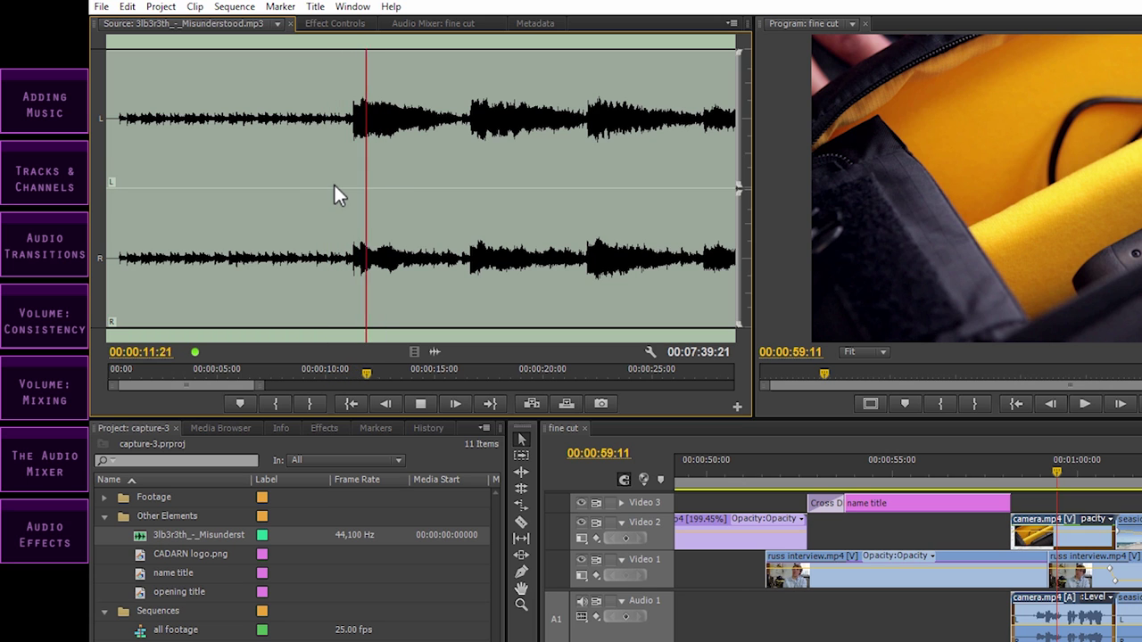
{"action": "key", "text": "space"}
{"action": "left_click", "coordinate": [357, 188]}
{"action": "left_click", "coordinate": [295, 190]}
{"action": "left_click", "coordinate": [345, 183]}
{"action": "key", "text": "space"}
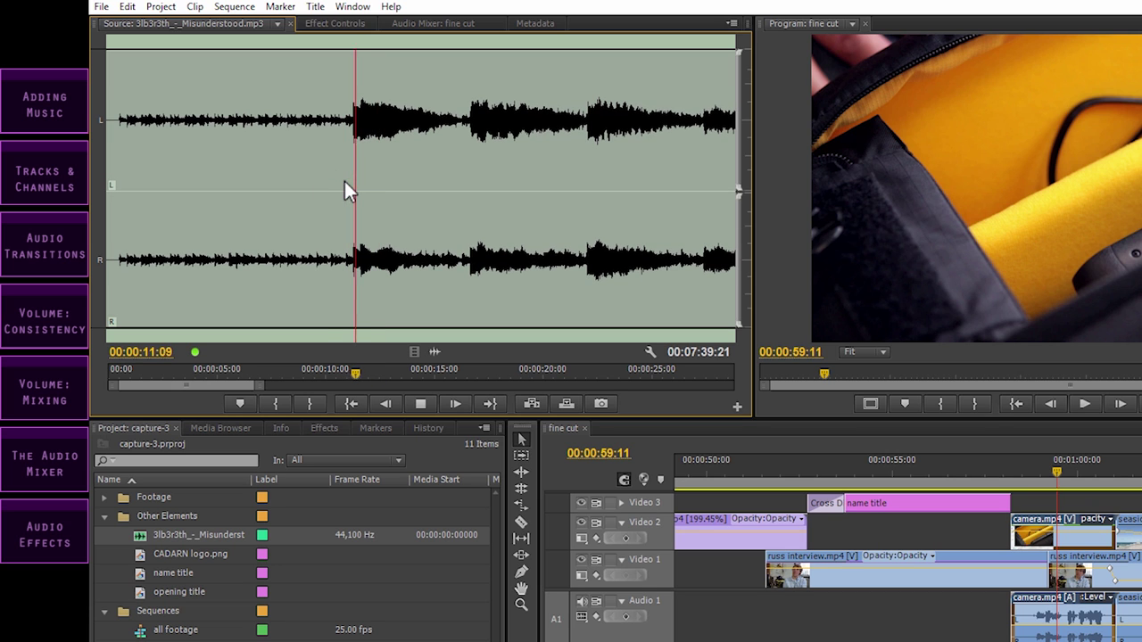
Step: Step frame by frame to the exact onset of the music's first loud note and mark the In point at 00:00:11:07
{"action": "left_click", "coordinate": [347, 181]}
{"action": "key", "text": "Right"}
{"action": "key", "text": "Right"}
{"action": "key", "text": "Right"}
{"action": "key", "text": "Right"}
{"action": "key", "text": "Right"}
{"action": "key", "text": "Right"}
{"action": "key", "text": "Right"}
{"action": "key", "text": "Right"}
{"action": "key", "text": "Right"}
{"action": "key", "text": "equal"}
{"action": "key", "text": "equal"}
{"action": "key", "text": "equal"}
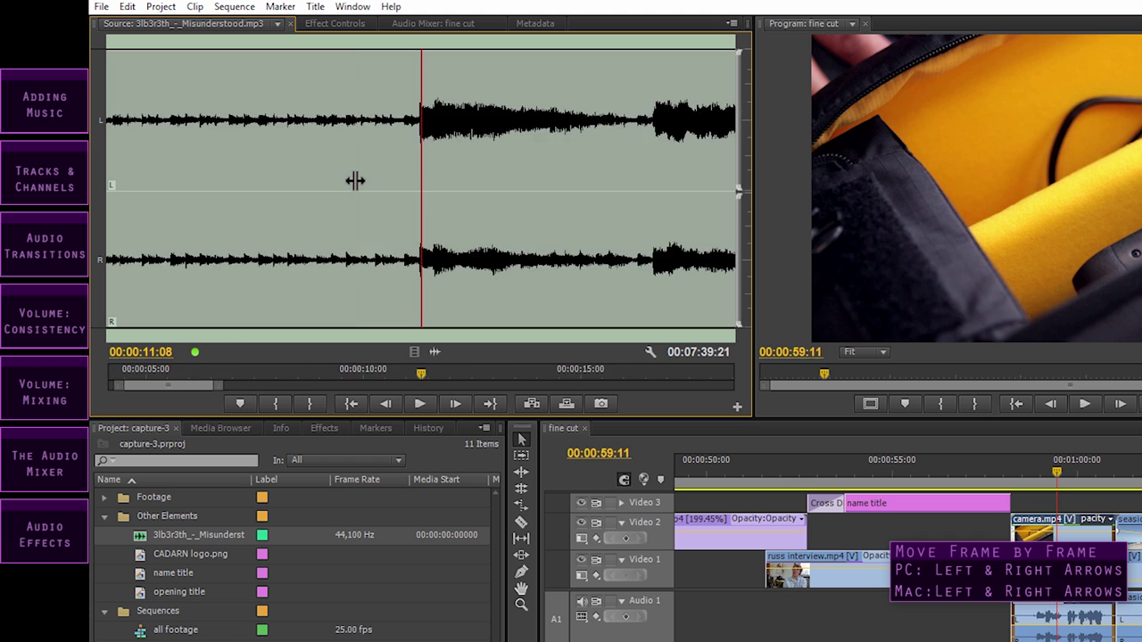
{"action": "key", "text": "Left"}
{"action": "key", "text": "Left"}
{"action": "key", "text": "Left"}
{"action": "key", "text": "Left"}
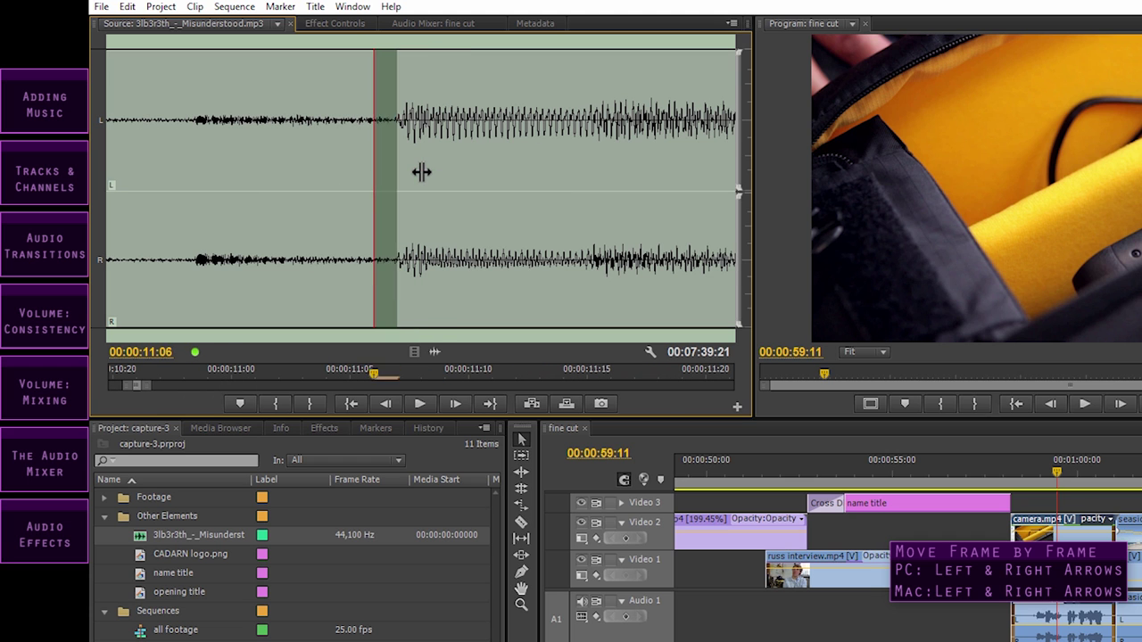
{"action": "key", "text": "Right"}
{"action": "key", "text": "Right"}
{"action": "key", "text": "Right"}
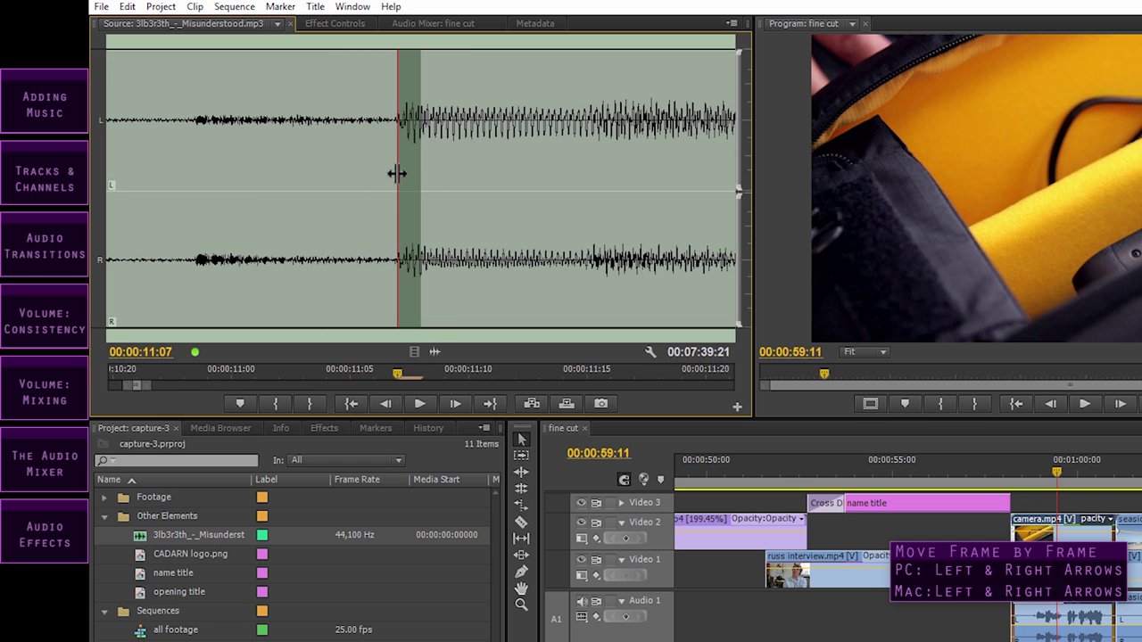
{"action": "left_click", "coordinate": [277, 403]}
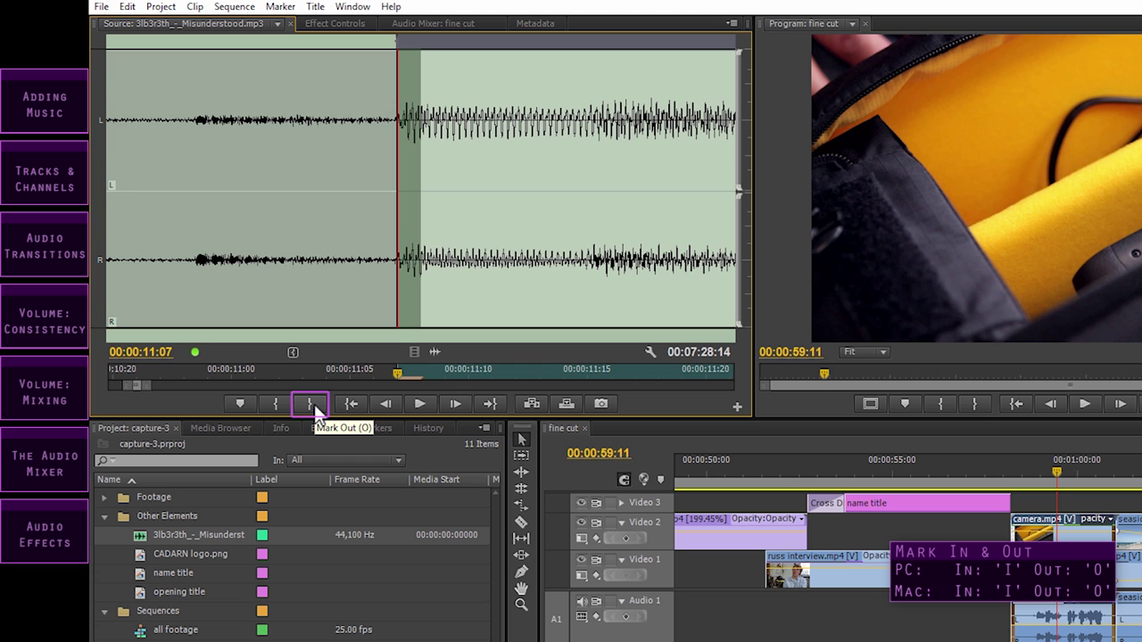
Step: Mark the source music's Out point at 00:00:31:15, just before the louder section begins
{"action": "left_click", "coordinate": [548, 235]}
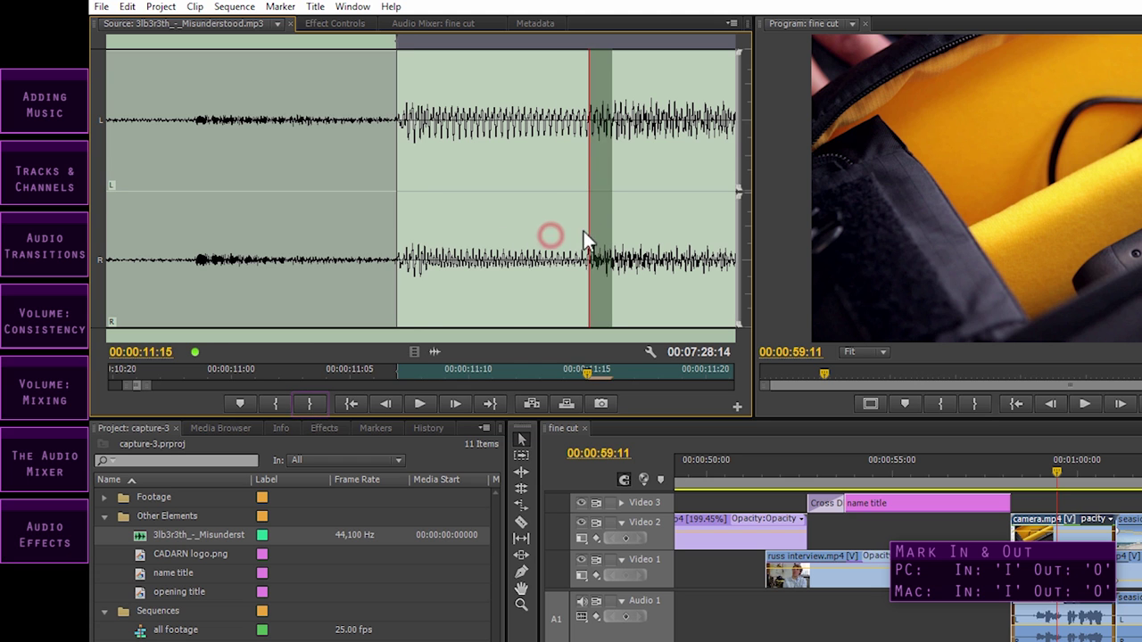
{"action": "key", "text": "minus"}
{"action": "key", "text": "minus"}
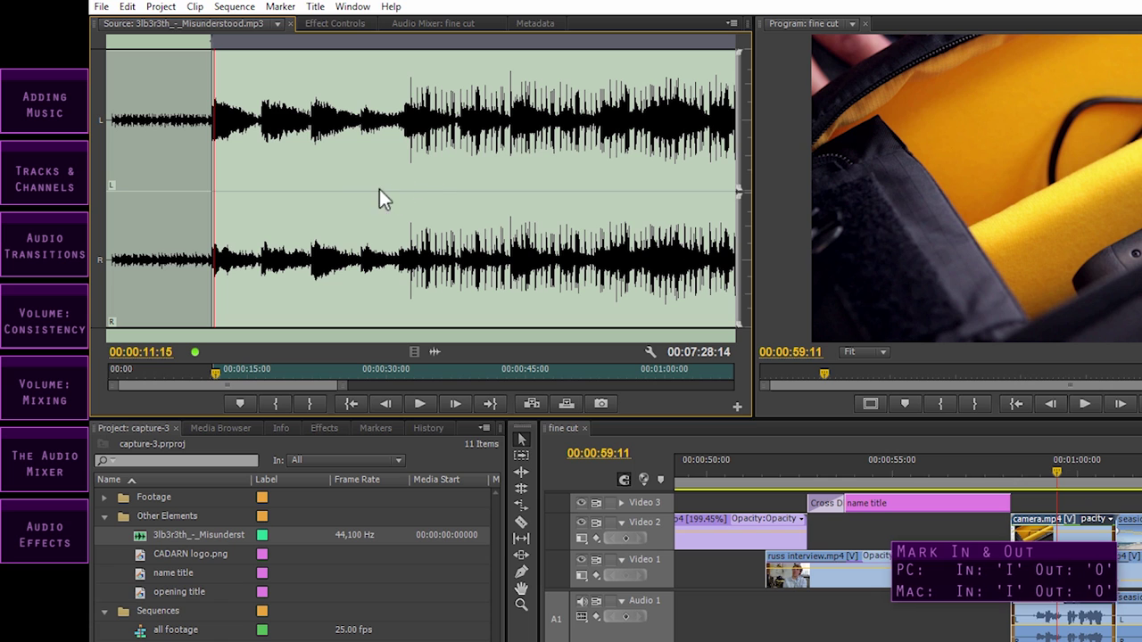
{"action": "left_click_drag", "start_coordinate": [335, 187], "coordinate": [400, 186]}
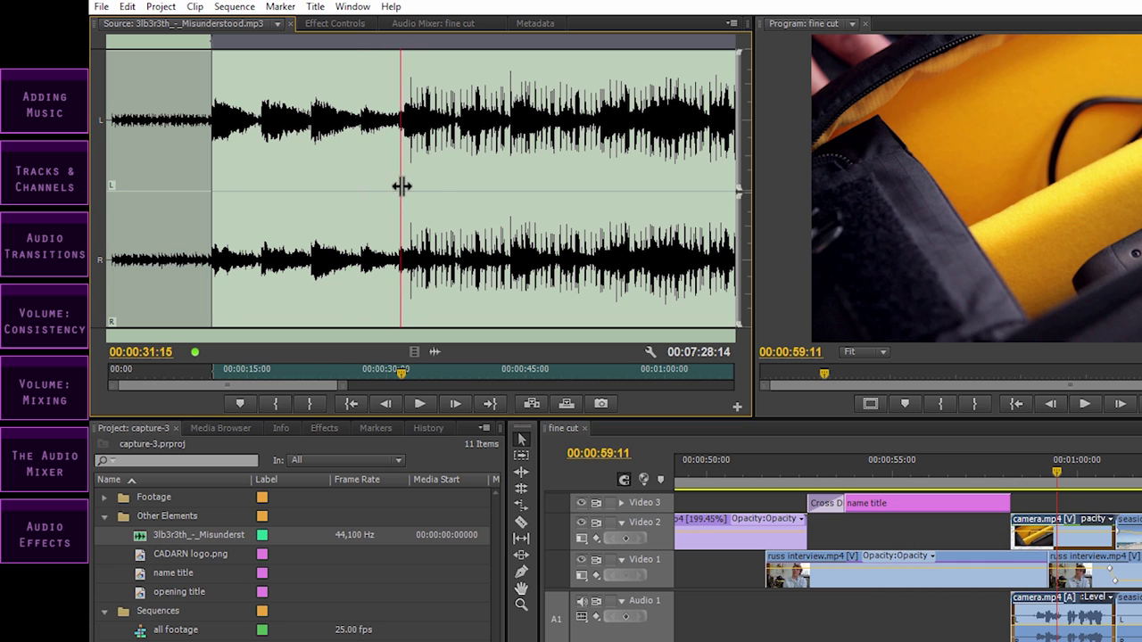
{"action": "left_click", "coordinate": [315, 399]}
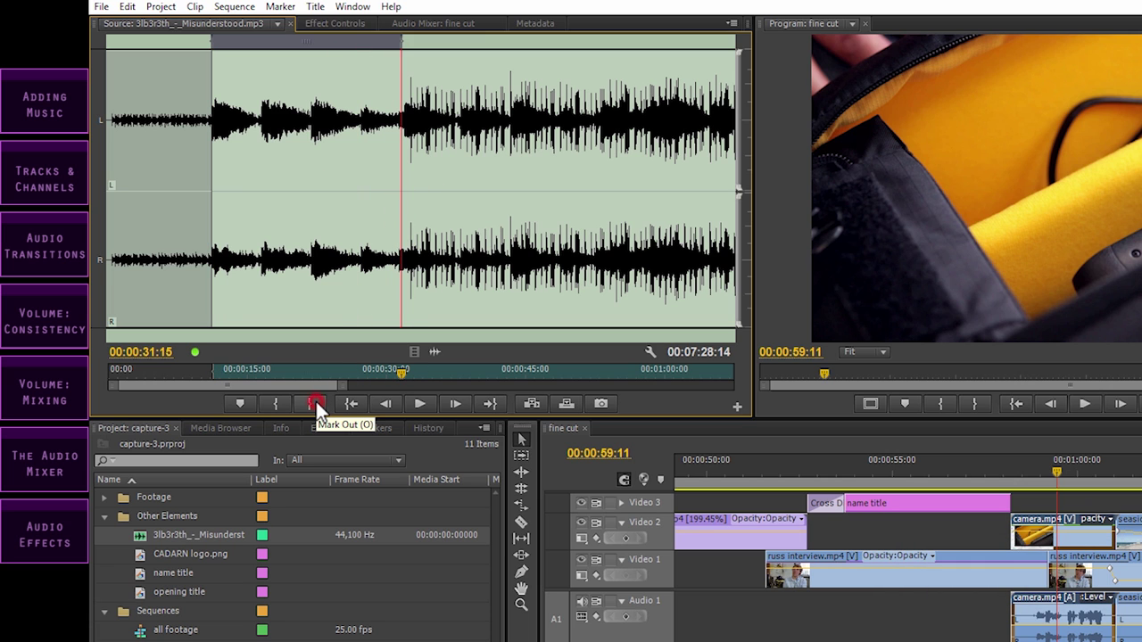
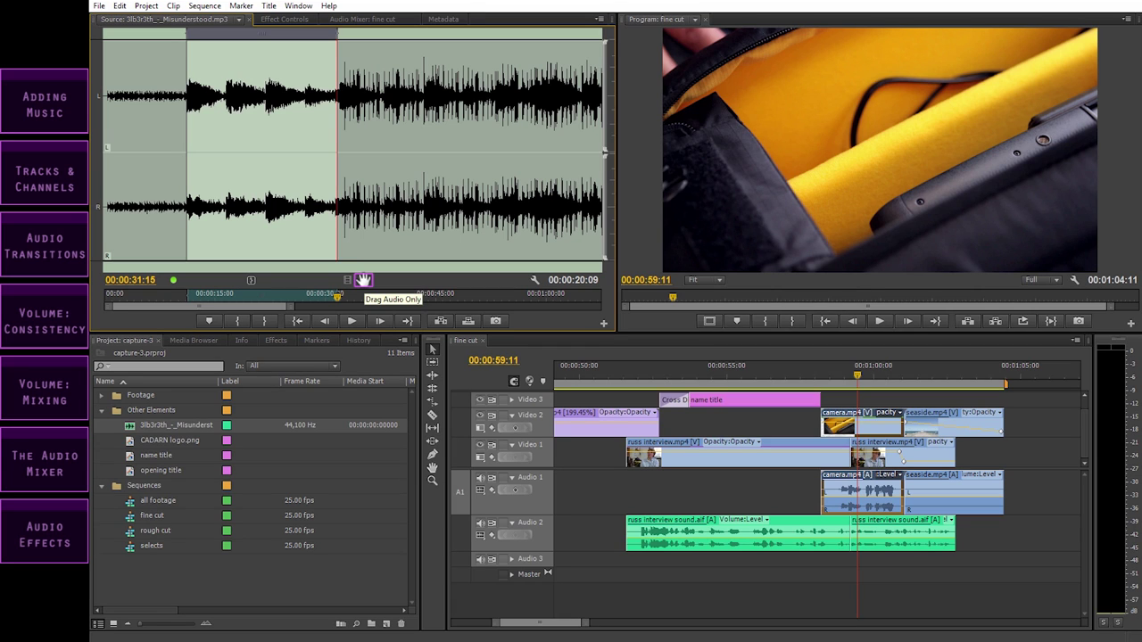
Step: Place the marked music's audio on Audio 3 at the start of the opening title, and expand the track to show its waveform
{"action": "left_click_drag", "start_coordinate": [364, 281], "coordinate": [617, 562]}
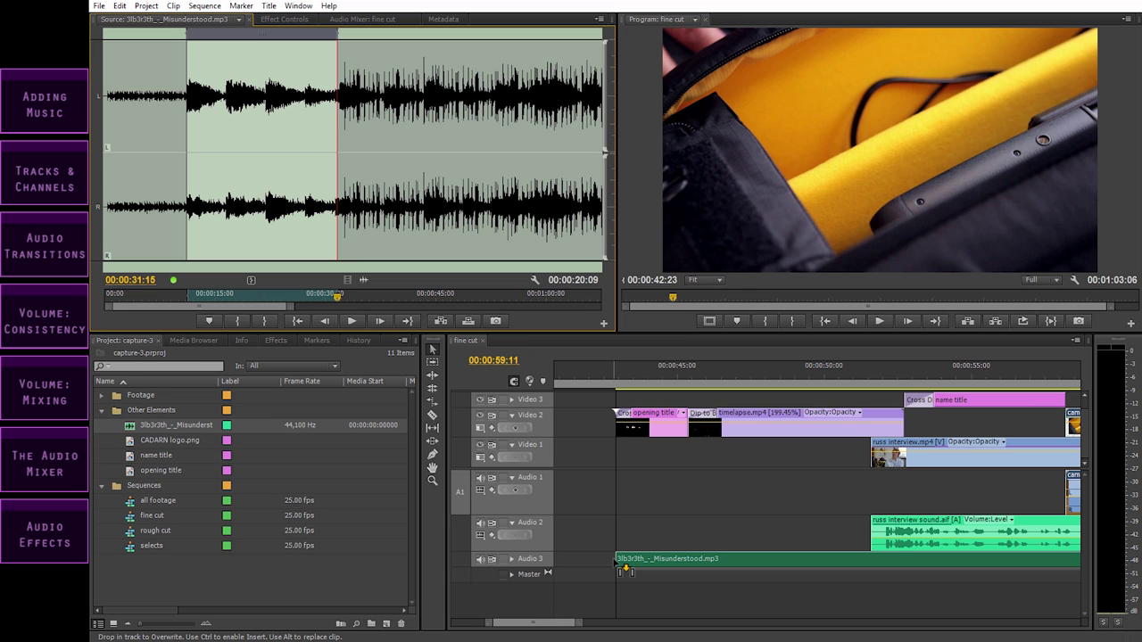
{"action": "left_click_drag", "start_coordinate": [618, 562], "coordinate": [619, 562]}
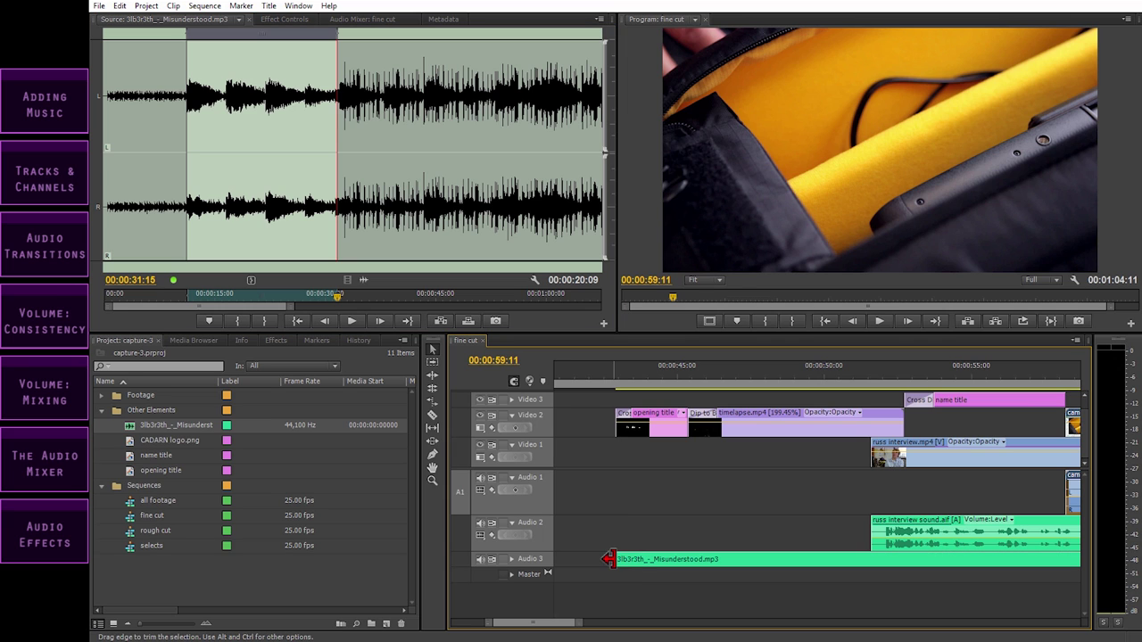
{"action": "left_click", "coordinate": [510, 560]}
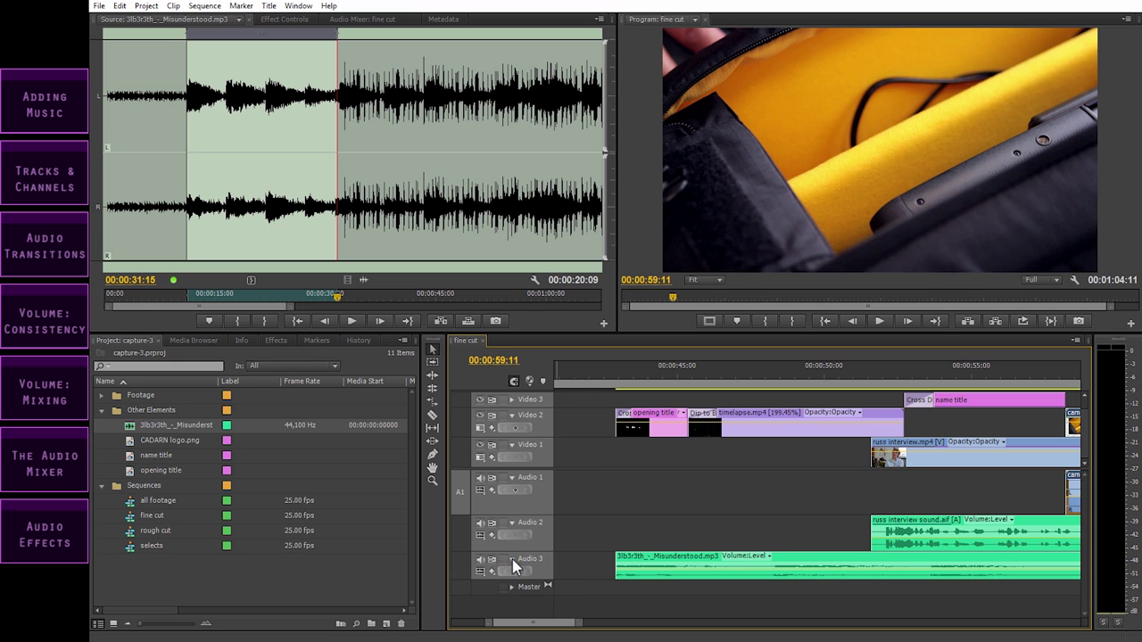
{"action": "left_click_drag", "start_coordinate": [526, 577], "coordinate": [526, 588]}
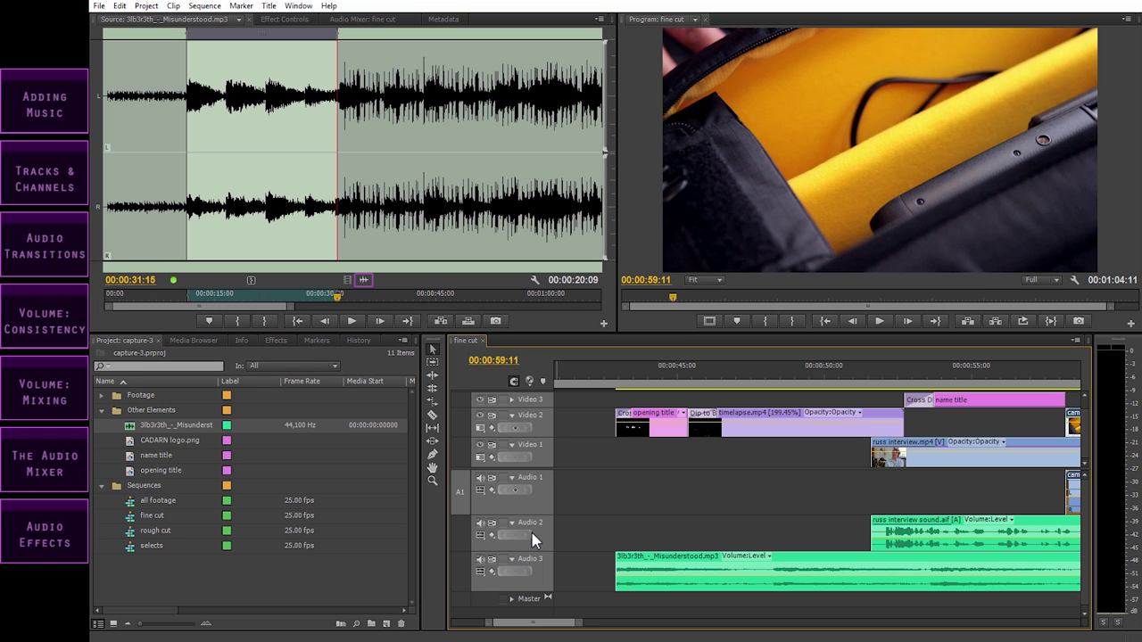
Step: Extend the end of the music clip on Audio 3 to match the end of the seaside.mp4 clip
{"action": "left_click", "coordinate": [769, 376]}
{"action": "key", "text": "minus"}
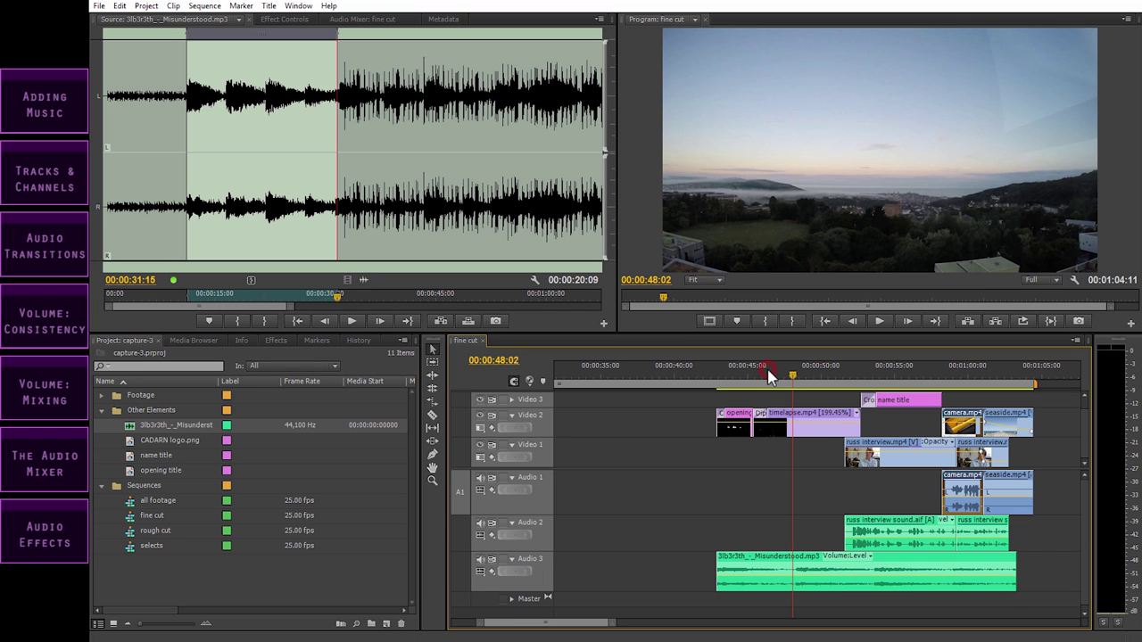
{"action": "left_click_drag", "start_coordinate": [1017, 582], "coordinate": [1035, 579]}
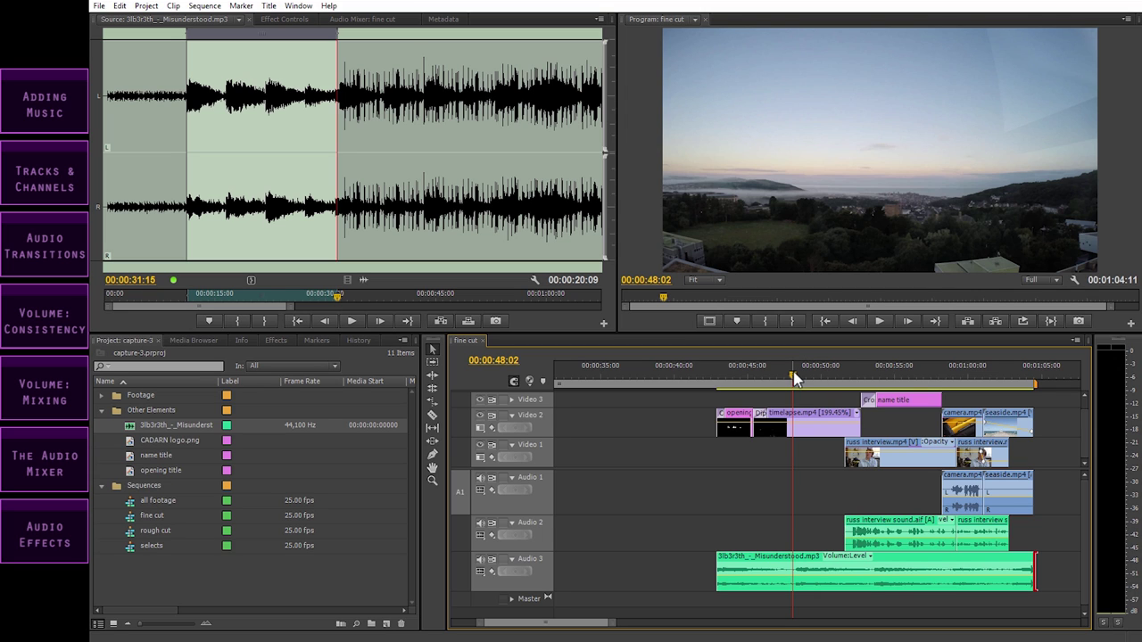
Step: Play the sequence from the start of the opening title to review the music against the edit
{"action": "left_click_drag", "start_coordinate": [790, 377], "coordinate": [714, 379]}
{"action": "key", "text": "space"}
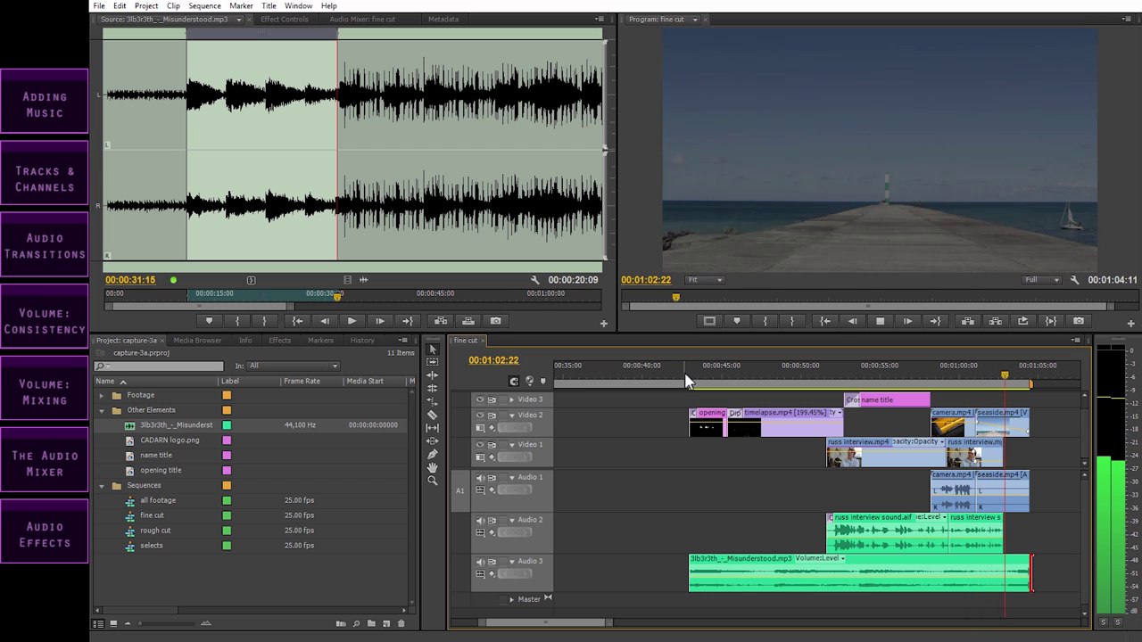
{"action": "left_click", "coordinate": [684, 378]}
Step: Make the Audio 3 track taller and play the opening from 00:00:42:08 to check the level on the audio meters
{"action": "left_click_drag", "start_coordinate": [683, 378], "coordinate": [709, 378]}
{"action": "key", "text": "minus"}
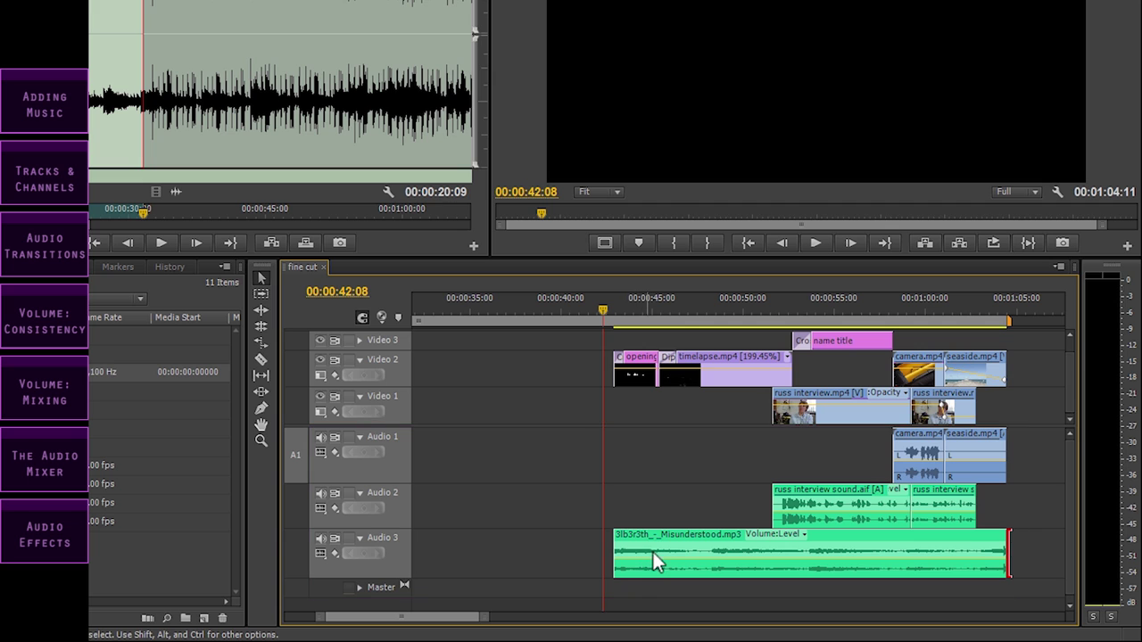
{"action": "left_click_drag", "start_coordinate": [392, 579], "coordinate": [392, 595]}
{"action": "key", "text": "space"}
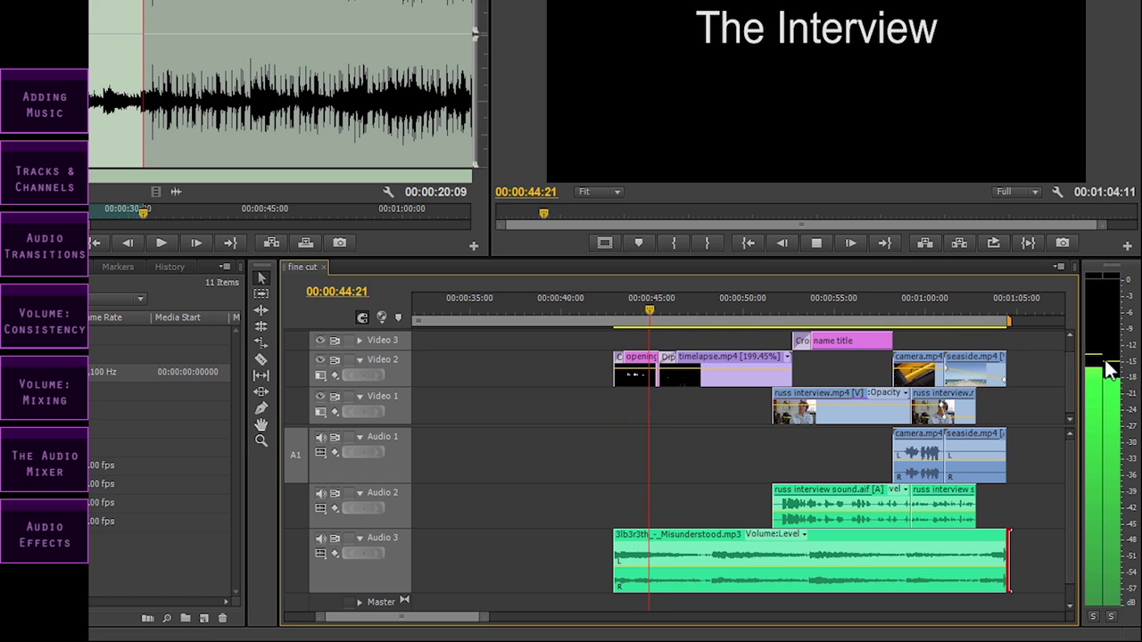
{"action": "key", "text": "space"}
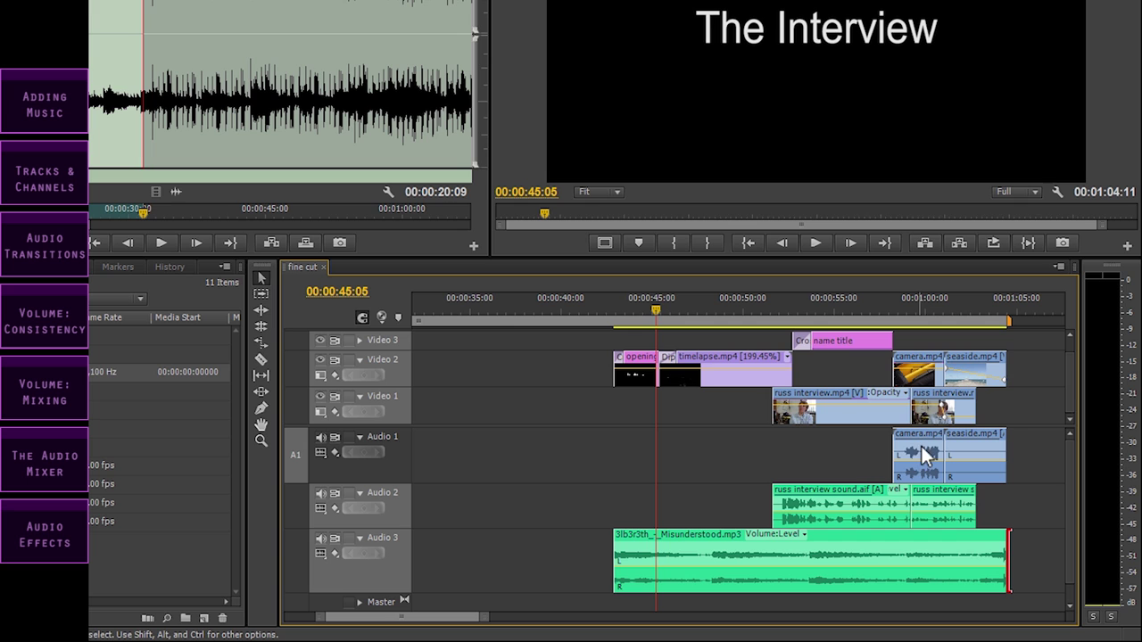
Step: Make the Audio 1 track taller and move the playhead to 00:00:59:02 to inspect the camera.mp4 clip's audio waveform
{"action": "left_click_drag", "start_coordinate": [396, 482], "coordinate": [395, 496]}
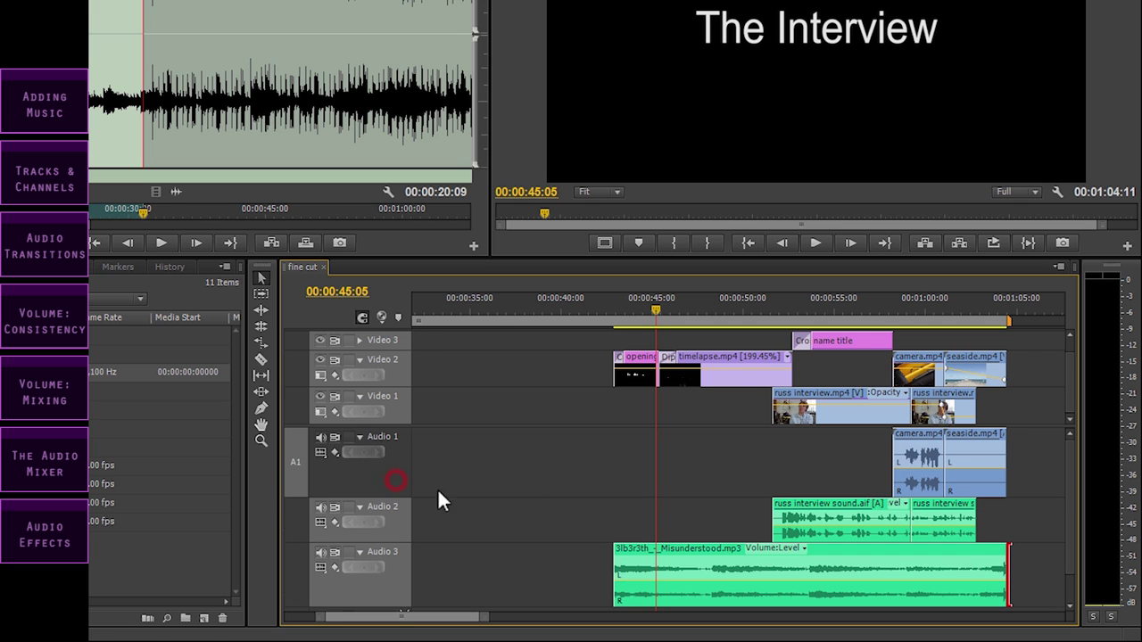
{"action": "left_click", "coordinate": [907, 308]}
{"action": "key", "text": "="}
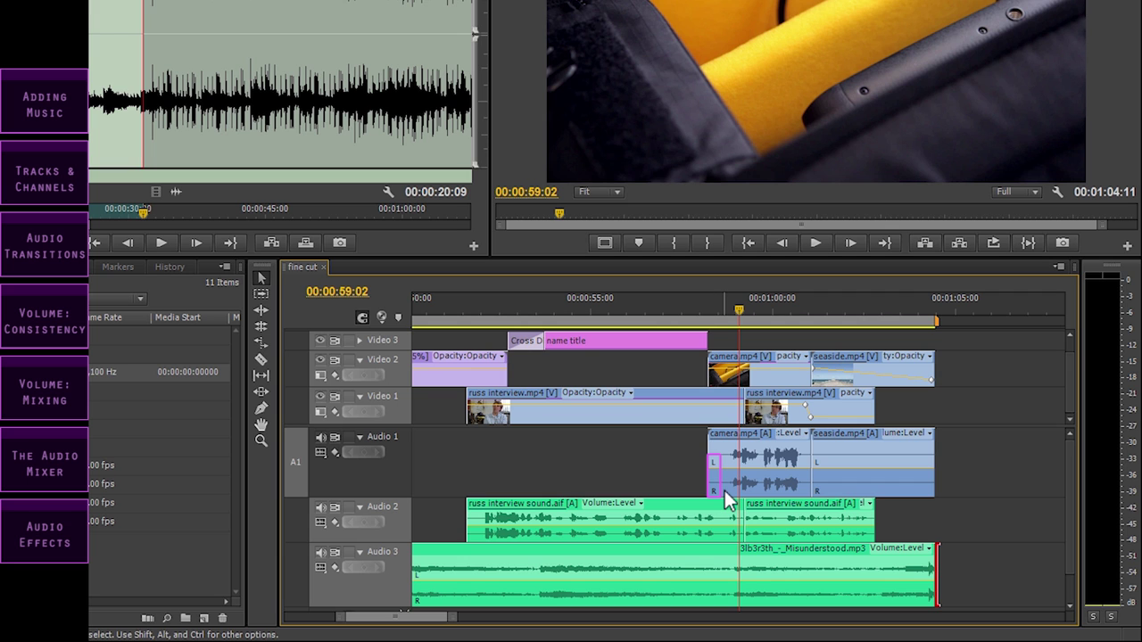
{"action": "key", "text": "-"}
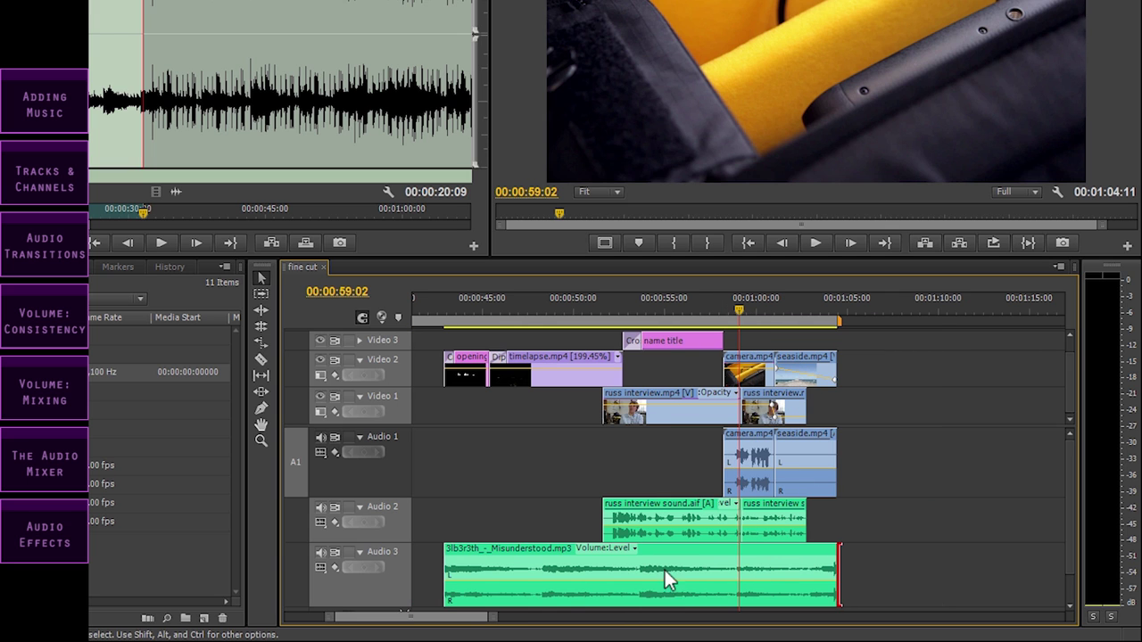
{"action": "scroll", "coordinate": [455, 629], "scroll_direction": "up", "scroll_amount": 5}
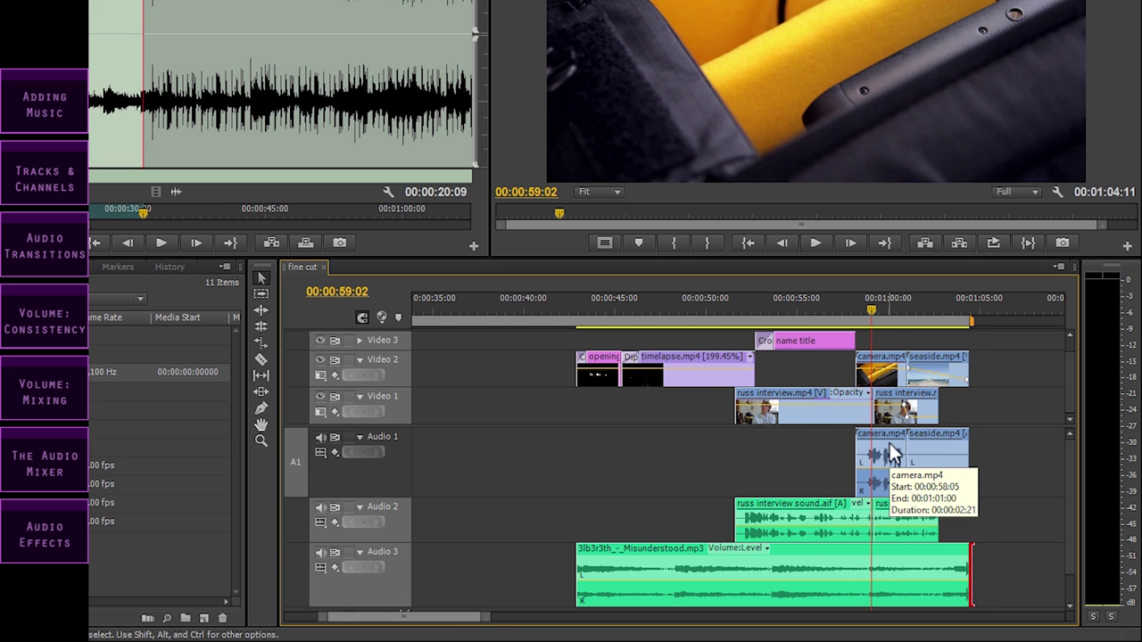
{"action": "key", "text": "="}
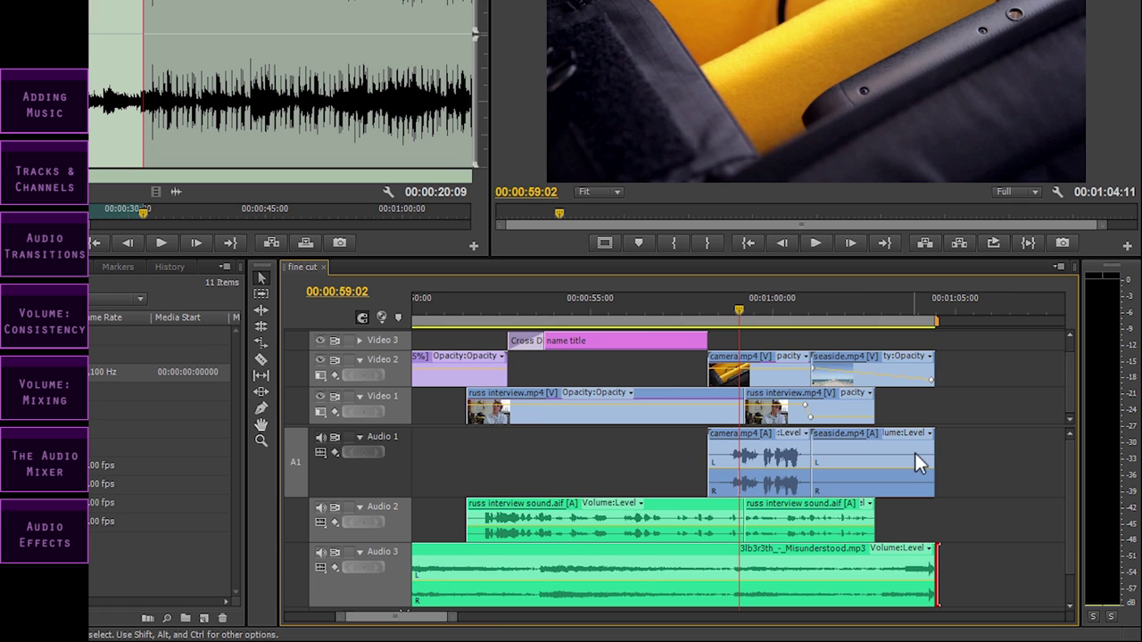
{"action": "key", "text": "minus"}
Step: Move the playhead to 00:00:43:13 in the opening title and make the Audio 3 track taller
{"action": "left_click", "coordinate": [456, 302]}
{"action": "key", "text": "equal"}
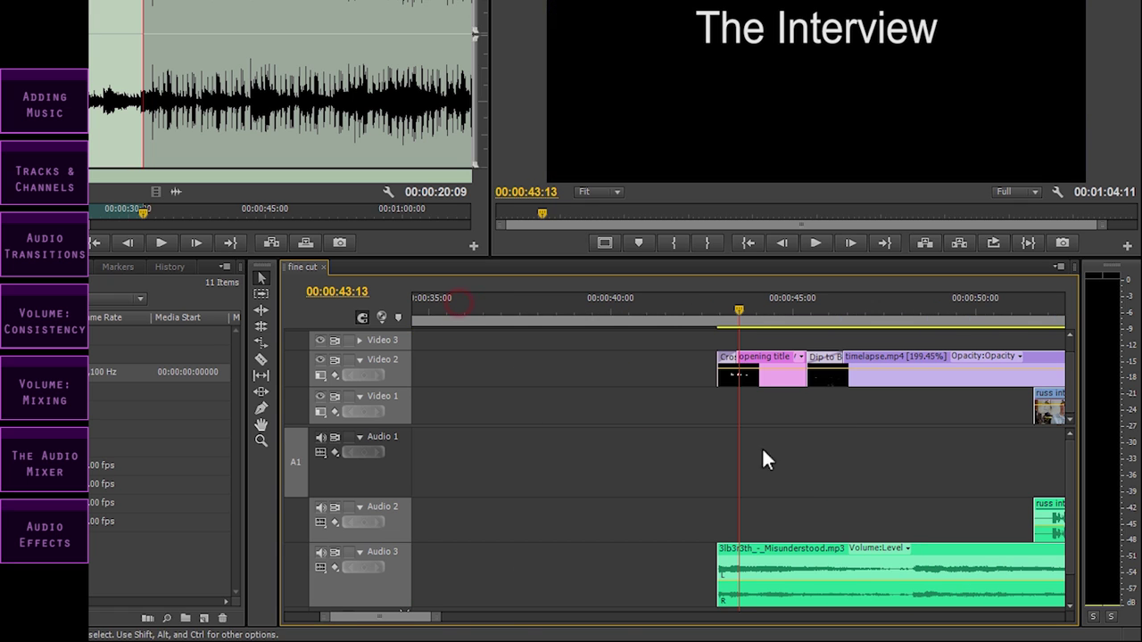
{"action": "scroll", "coordinate": [415, 622], "scroll_direction": "down", "scroll_amount": 5}
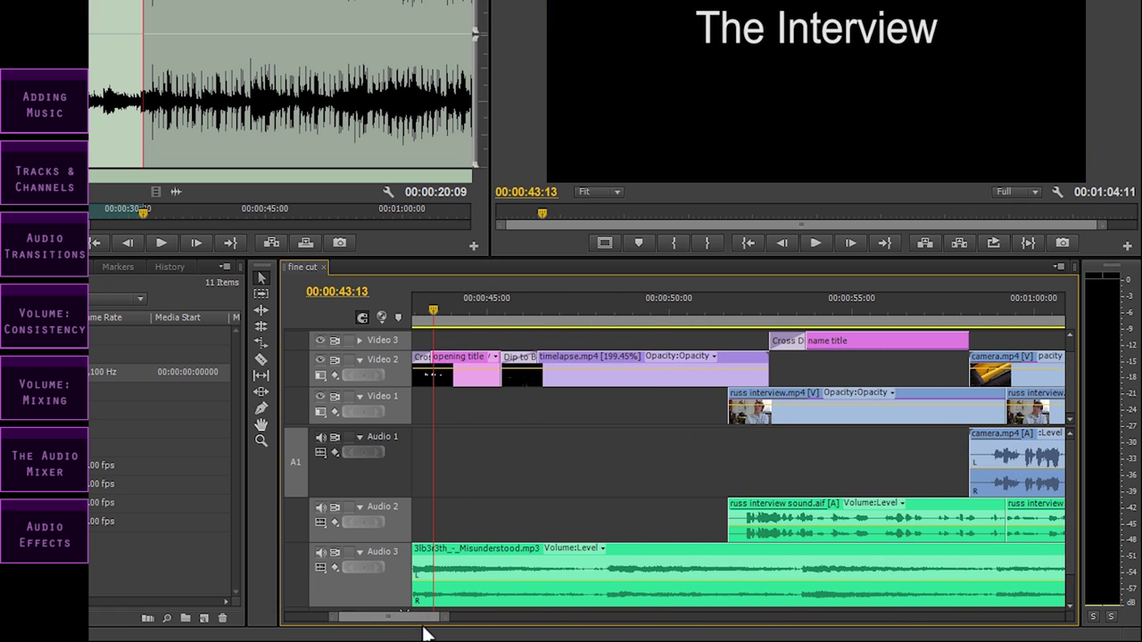
{"action": "scroll", "coordinate": [1068, 519], "scroll_direction": "down", "scroll_amount": 1}
{"action": "left_click_drag", "start_coordinate": [388, 572], "coordinate": [383, 596]}
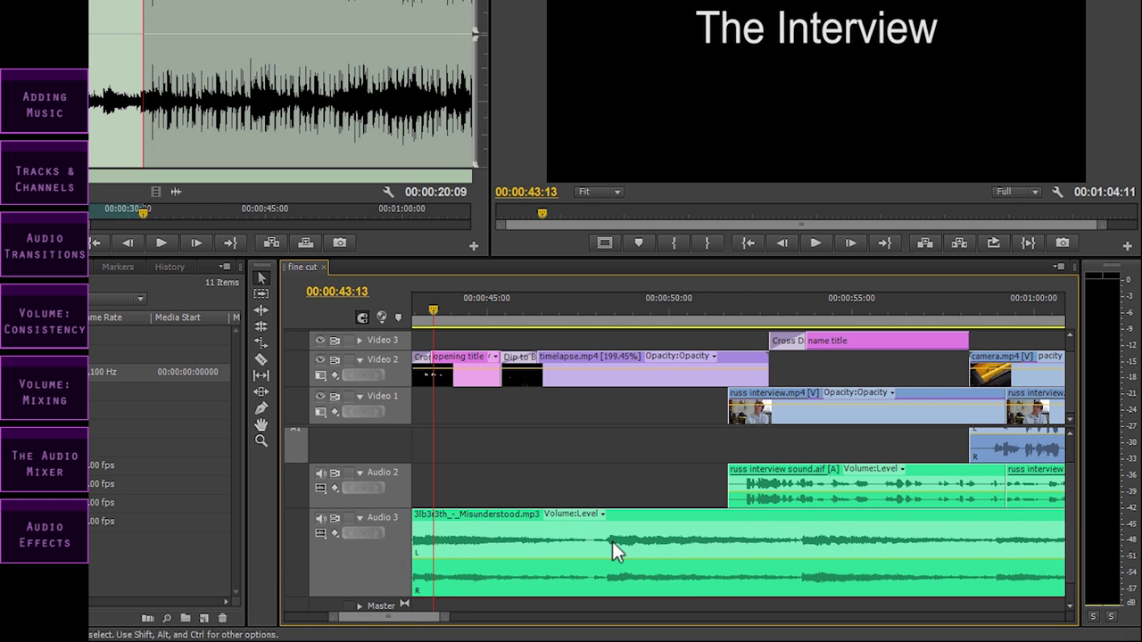
Step: Examine the left and right channel waveforms of the music clip on Audio 3 along its length
{"action": "key", "text": "="}
{"action": "key", "text": "="}
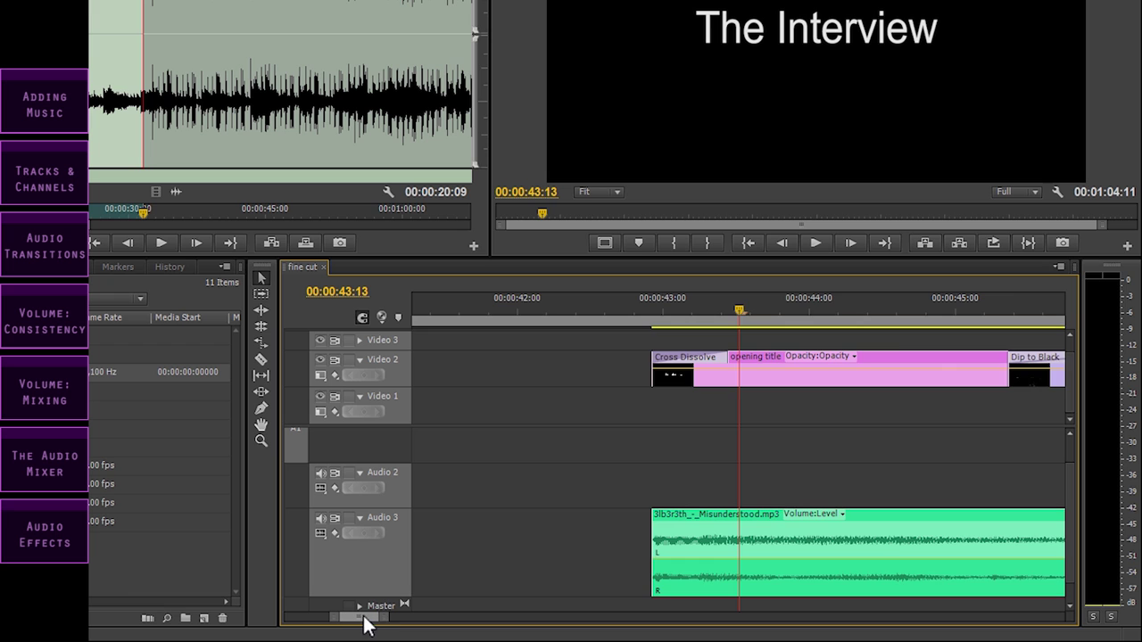
{"action": "key", "text": "minus"}
{"action": "scroll", "coordinate": [369, 618], "scroll_direction": "up", "scroll_amount": 2}
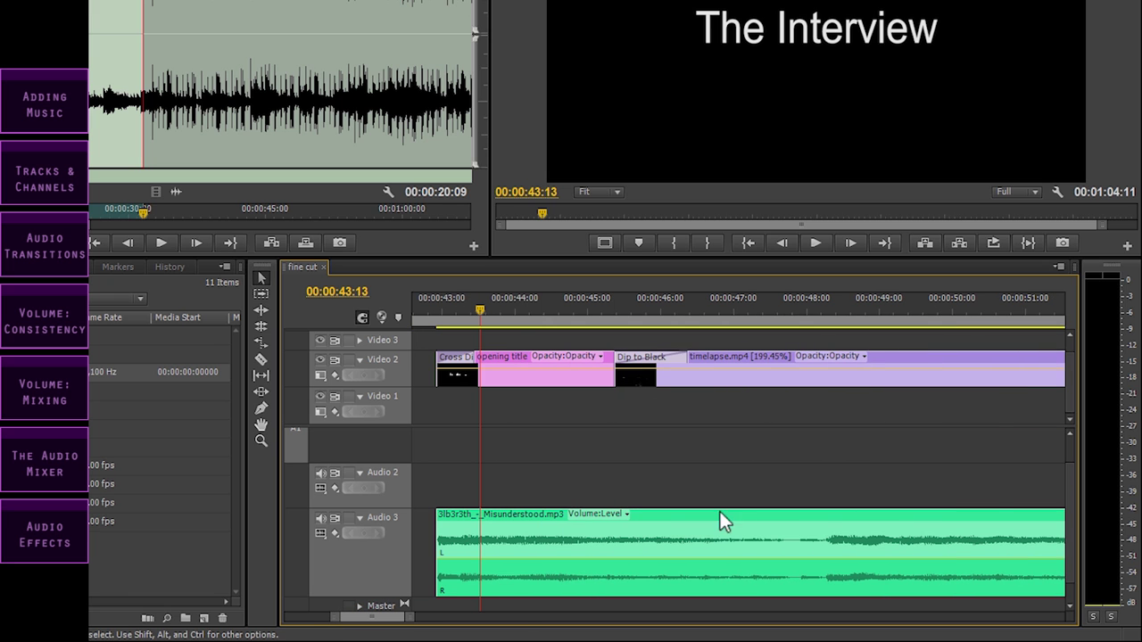
{"action": "scroll", "coordinate": [383, 617], "scroll_direction": "down", "scroll_amount": 2}
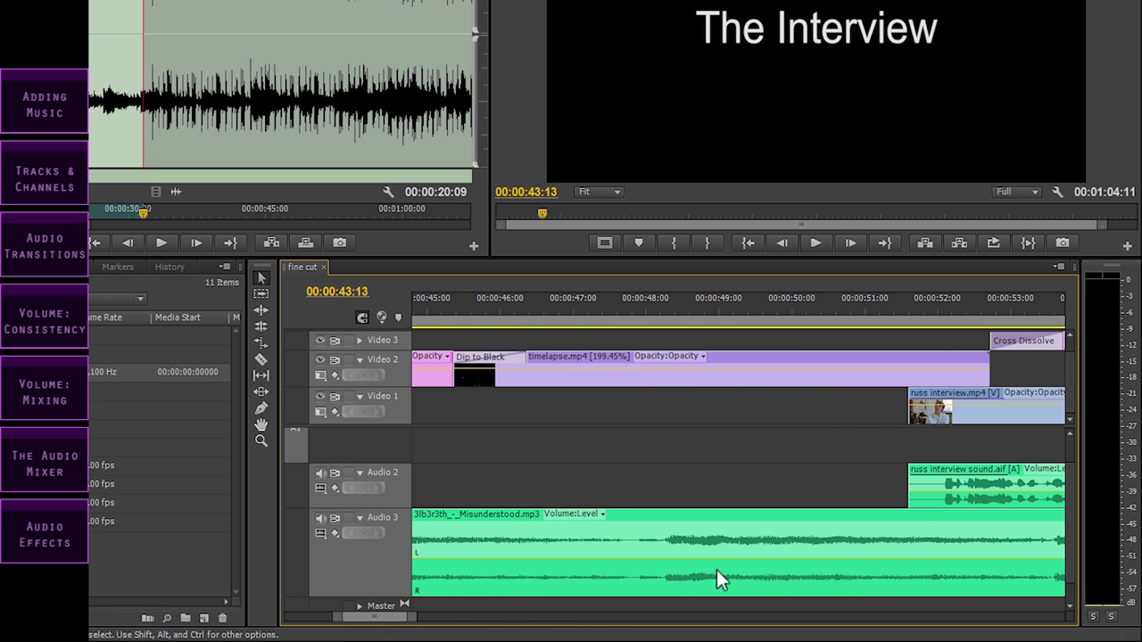
{"action": "key", "text": "minus"}
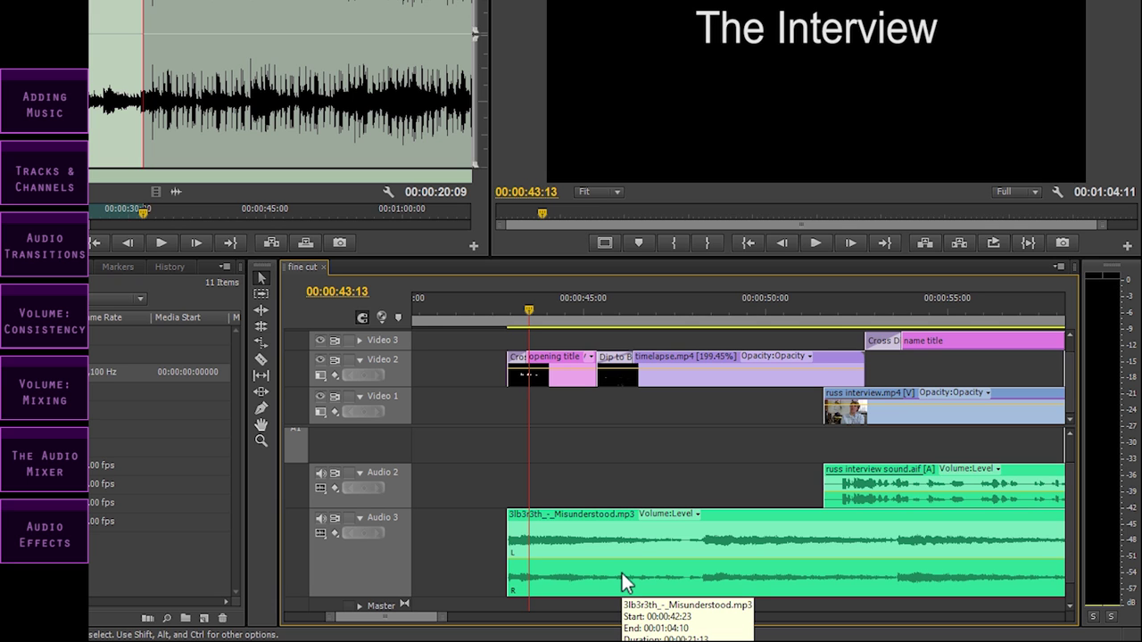
{"action": "key", "text": "minus"}
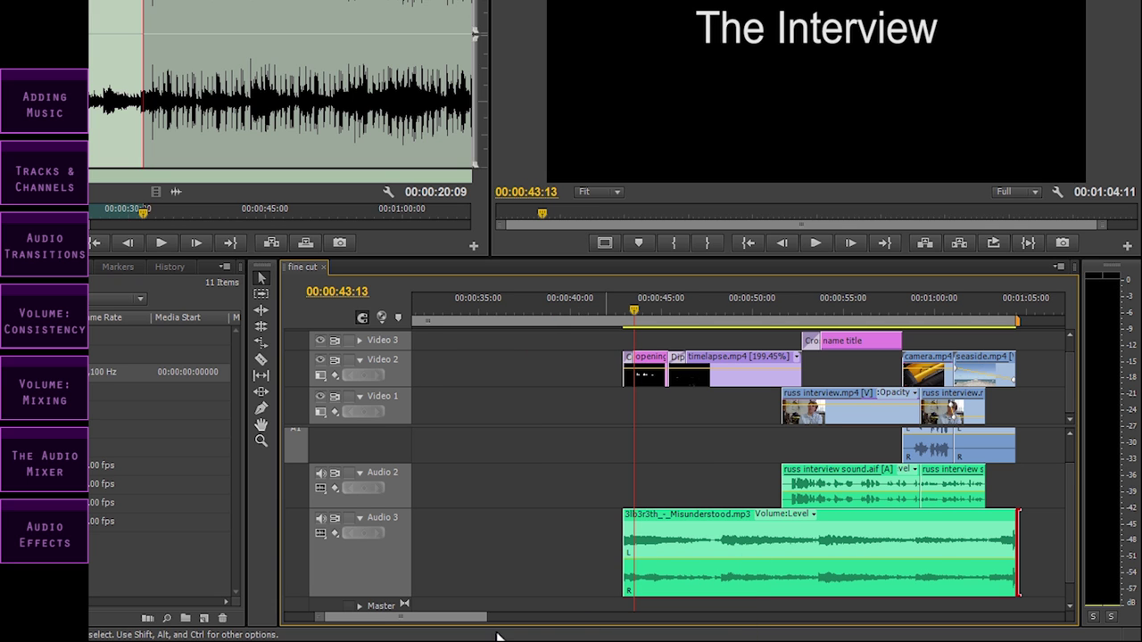
{"action": "scroll", "coordinate": [463, 623], "scroll_direction": "down", "scroll_amount": 3}
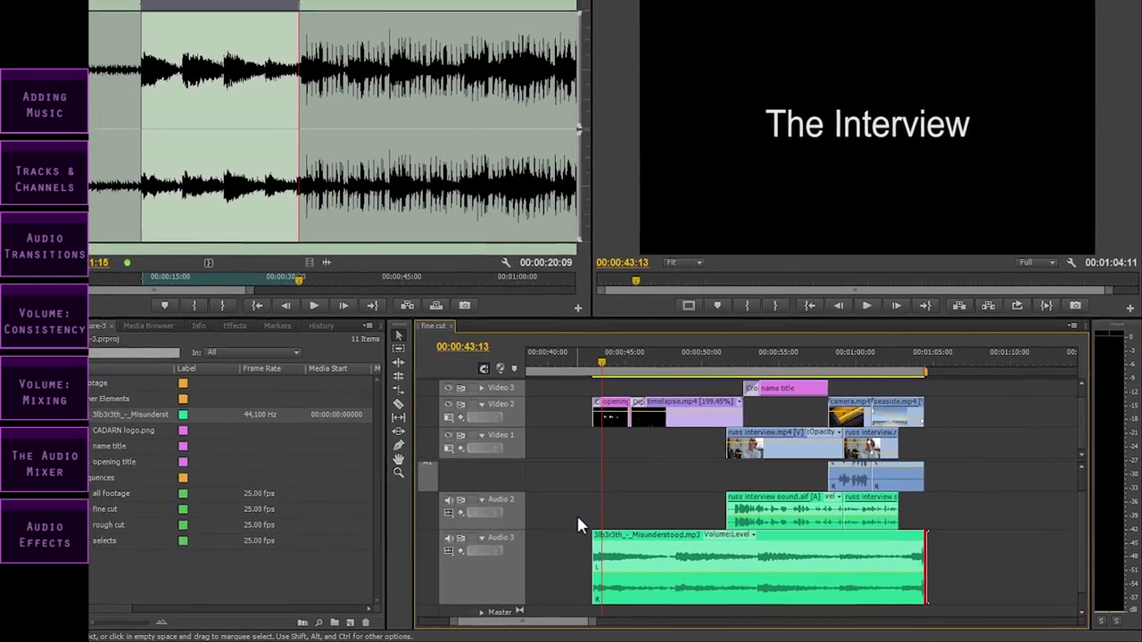
Step: Import two channels.mp4 from the desktop's Learning Premiere folder, file it in the Footage bin and expand that bin
{"action": "left_click", "coordinate": [191, 578]}
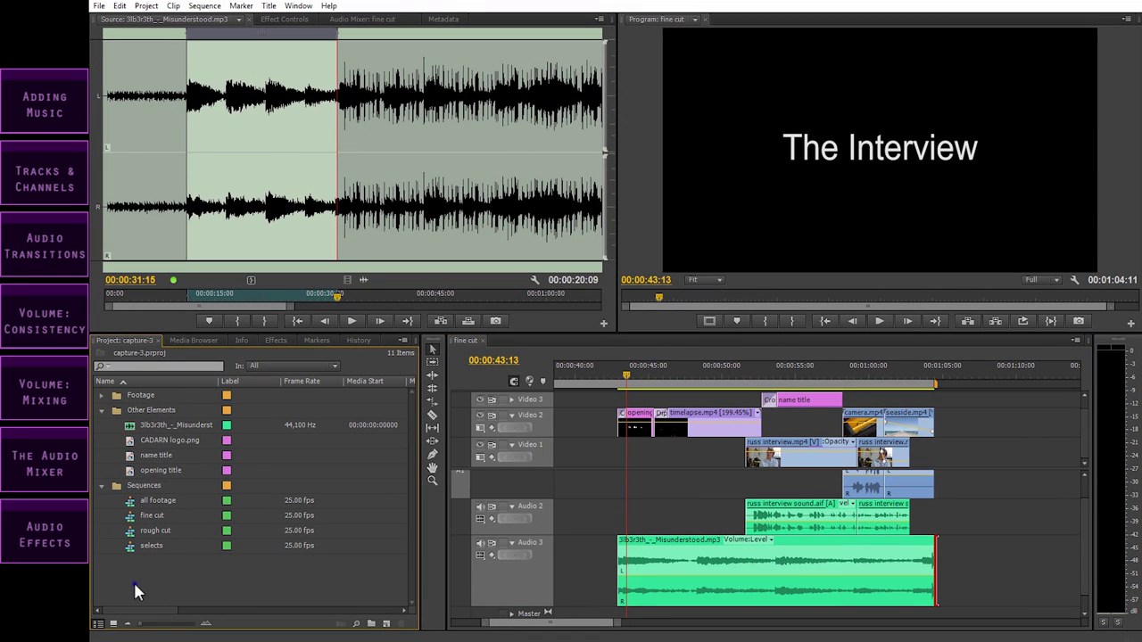
{"action": "right_click", "coordinate": [135, 587]}
{"action": "left_click", "coordinate": [173, 543]}
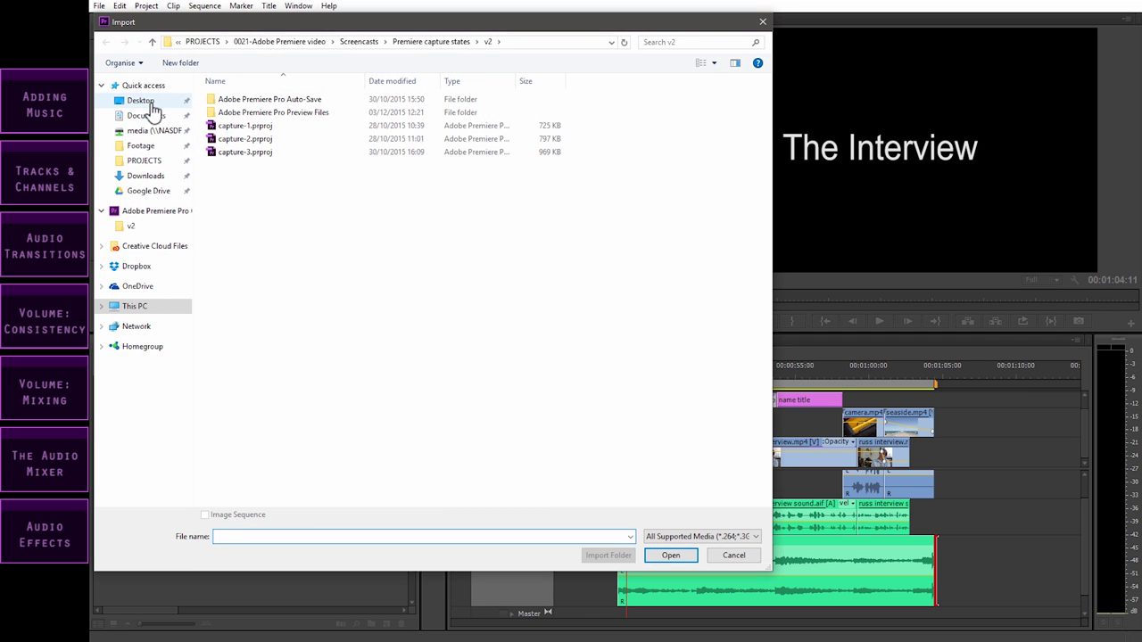
{"action": "left_click", "coordinate": [143, 101]}
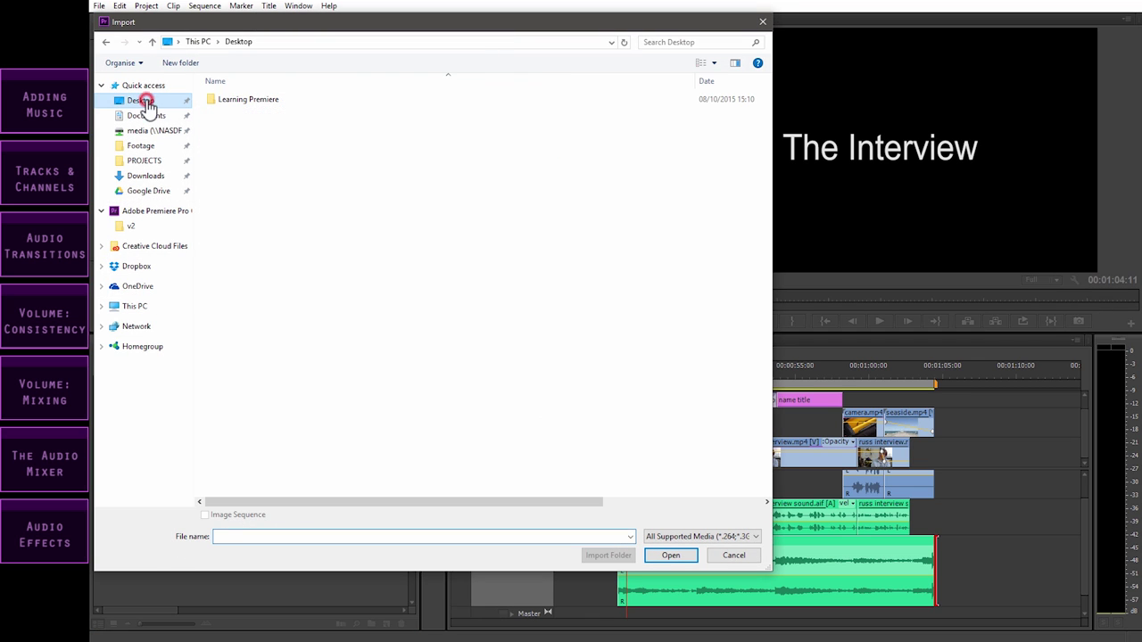
{"action": "double_click", "coordinate": [227, 101]}
{"action": "left_click", "coordinate": [238, 143]}
{"action": "left_click", "coordinate": [670, 556]}
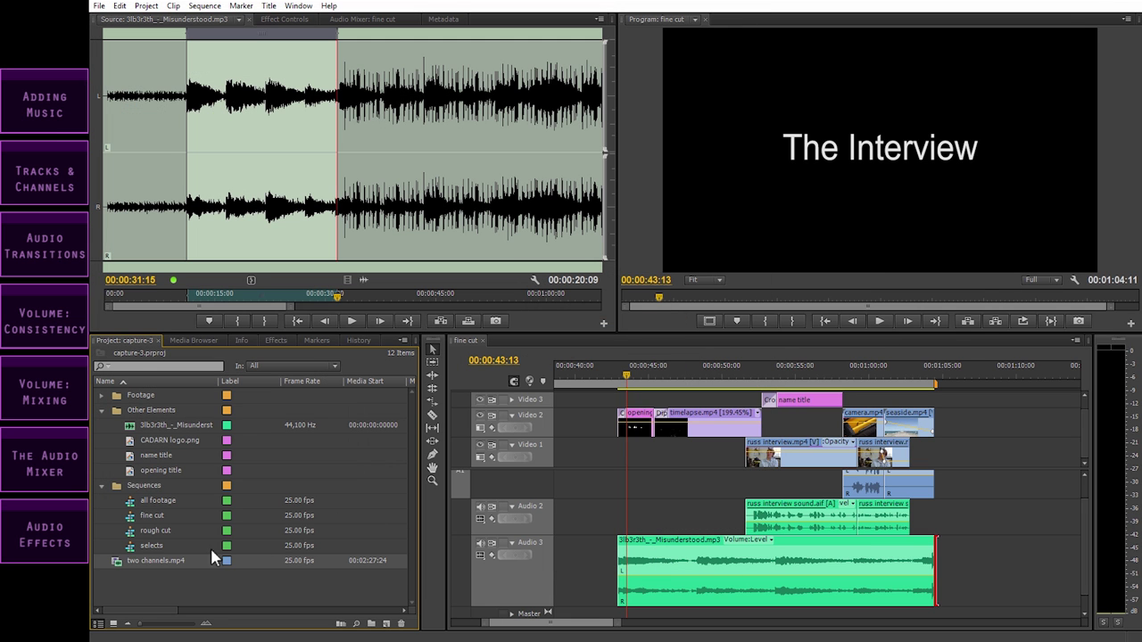
{"action": "left_click_drag", "start_coordinate": [118, 562], "coordinate": [137, 402]}
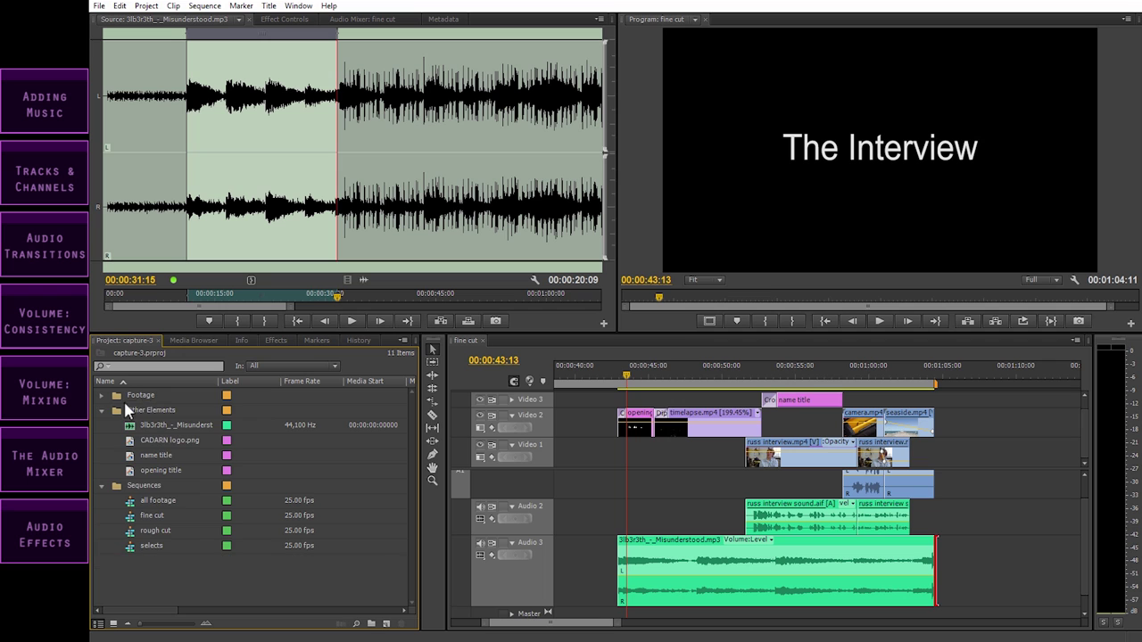
{"action": "left_click", "coordinate": [101, 394]}
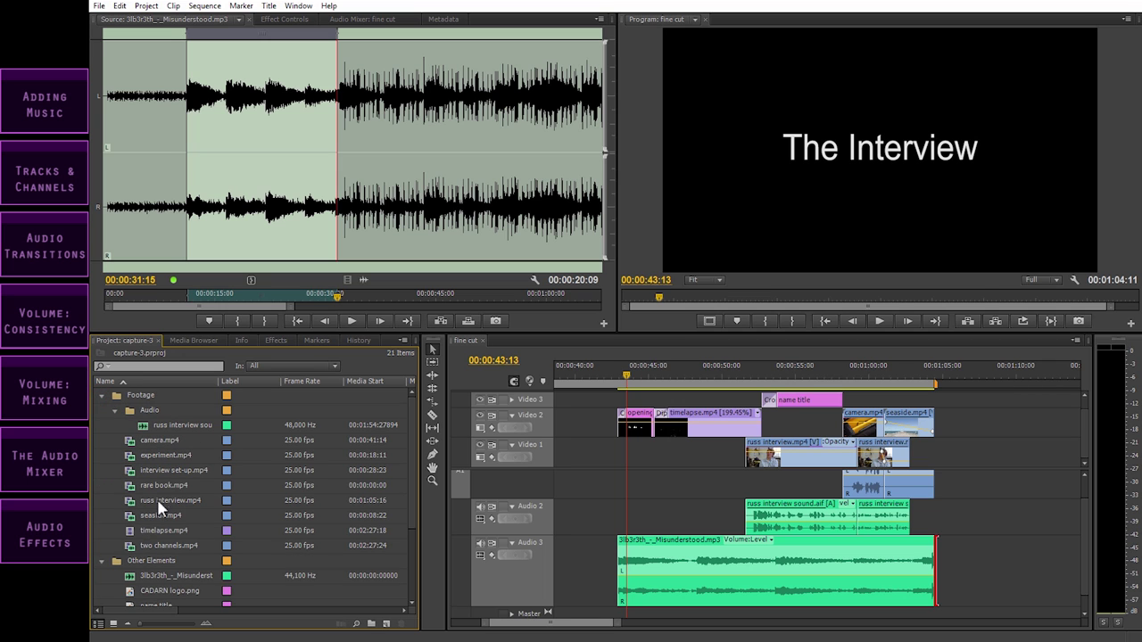
Step: Place two channels.mp4 on Video 3 and Audio 3 at 00:01:06:14, past the end of the existing edit
{"action": "left_click_drag", "start_coordinate": [145, 545], "coordinate": [972, 568]}
{"action": "key", "text": "space"}
{"action": "key", "text": "minus"}
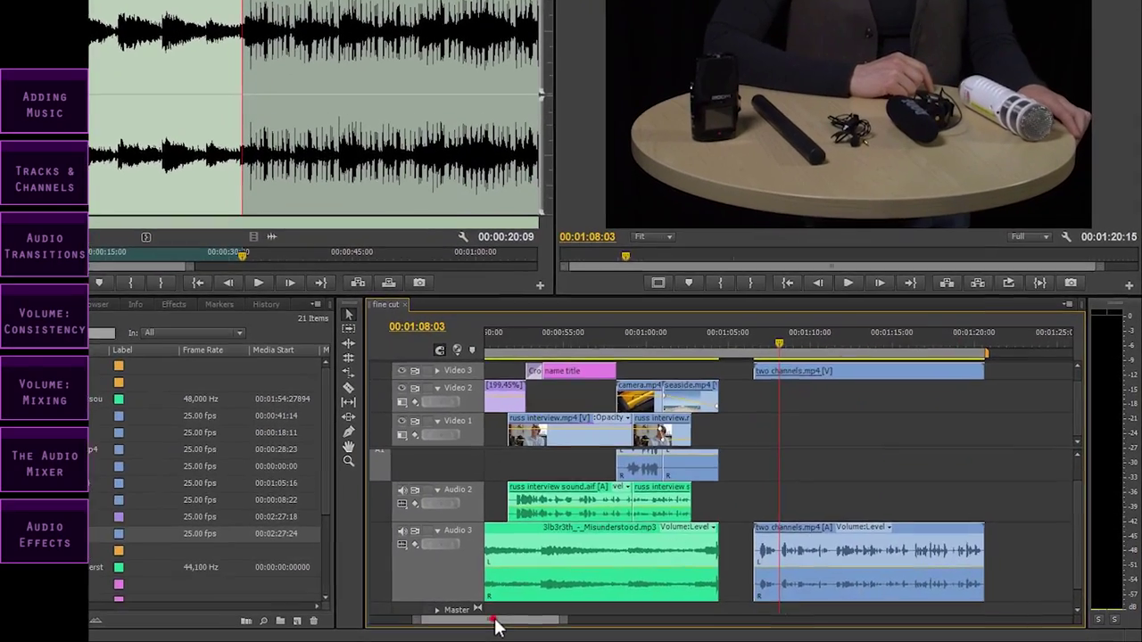
{"action": "left_click_drag", "start_coordinate": [529, 624], "coordinate": [540, 624]}
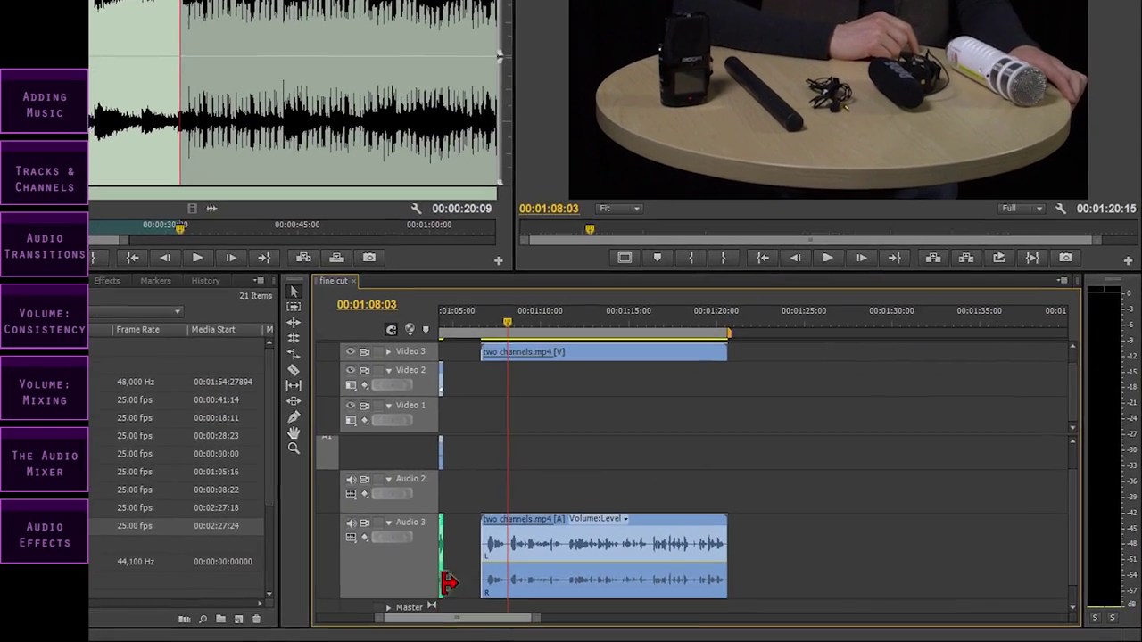
{"action": "left_click_drag", "start_coordinate": [505, 324], "coordinate": [497, 321]}
{"action": "key", "text": "equal"}
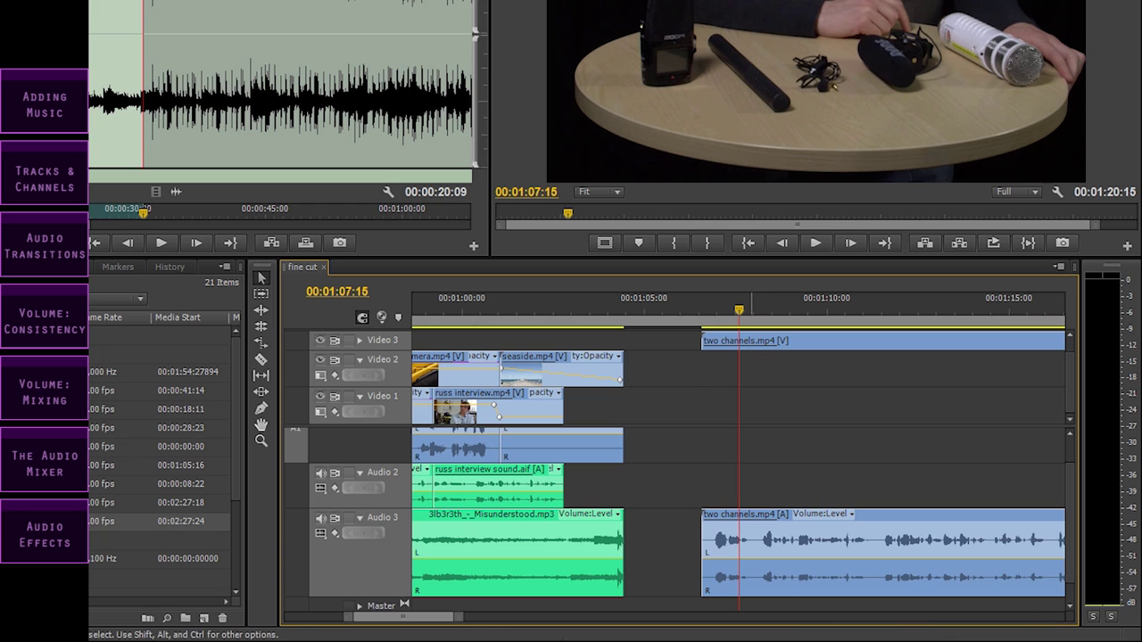
{"action": "scroll", "coordinate": [446, 622], "scroll_direction": "right", "scroll_amount": 3}
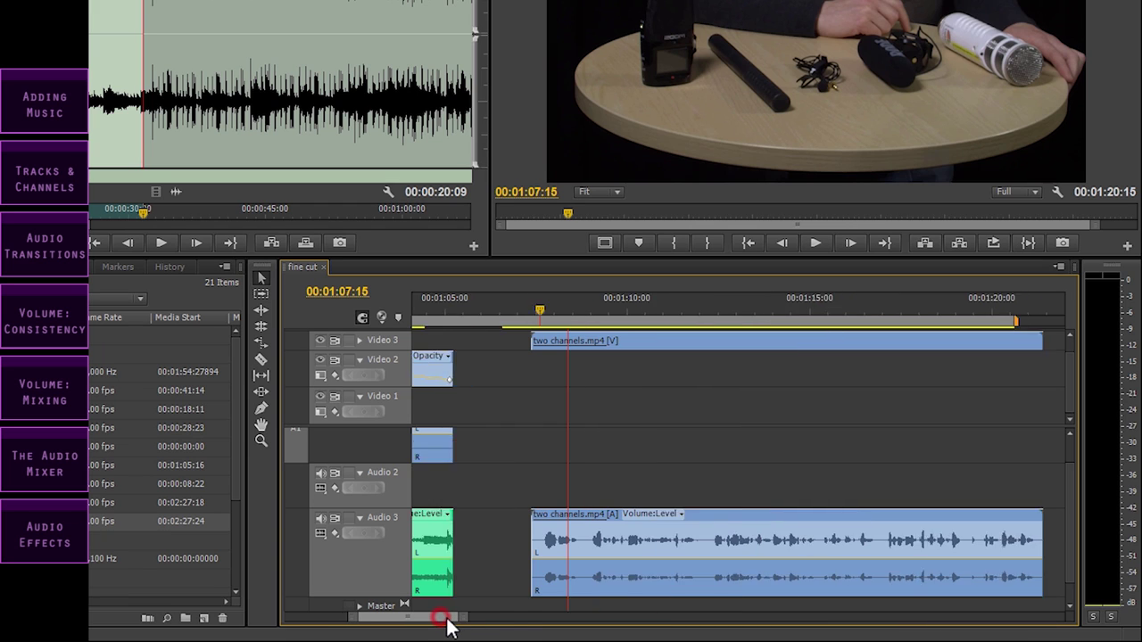
Step: Play the two channels.mp4 clip from 00:01:06:20 to compare its left and right levels on the audio meters
{"action": "left_click", "coordinate": [694, 528]}
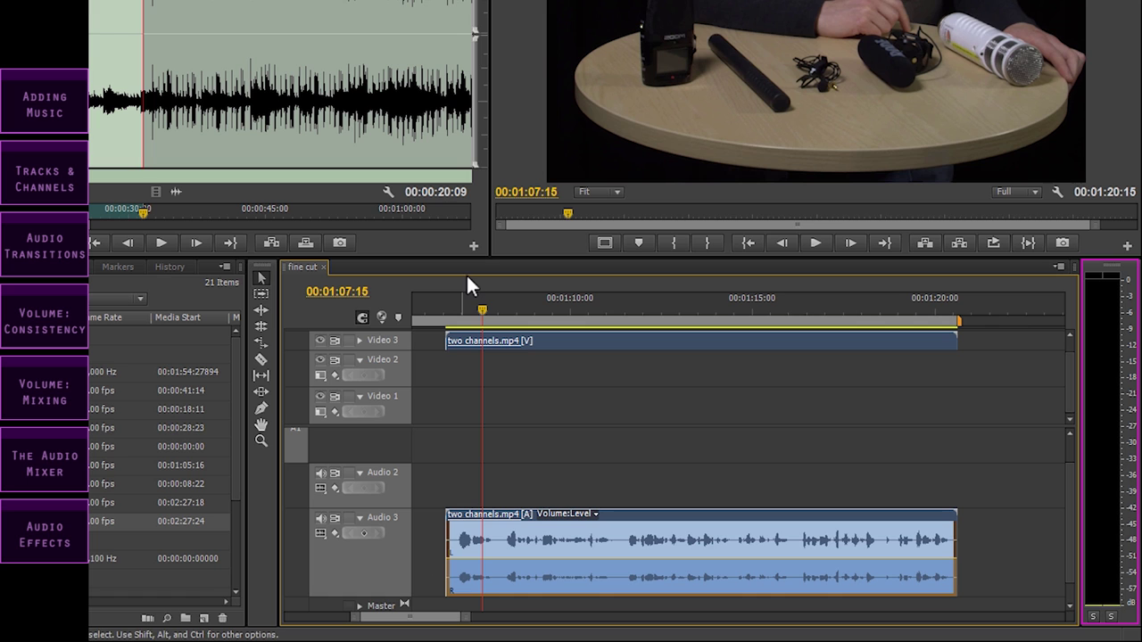
{"action": "left_click_drag", "start_coordinate": [482, 311], "coordinate": [455, 311]}
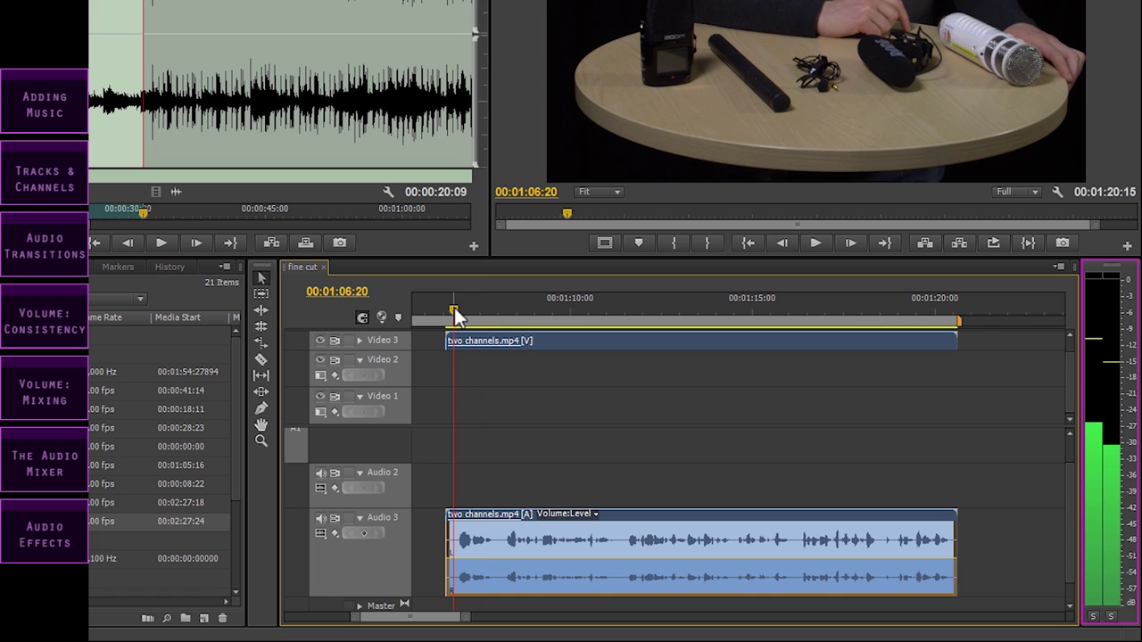
{"action": "key", "text": "space"}
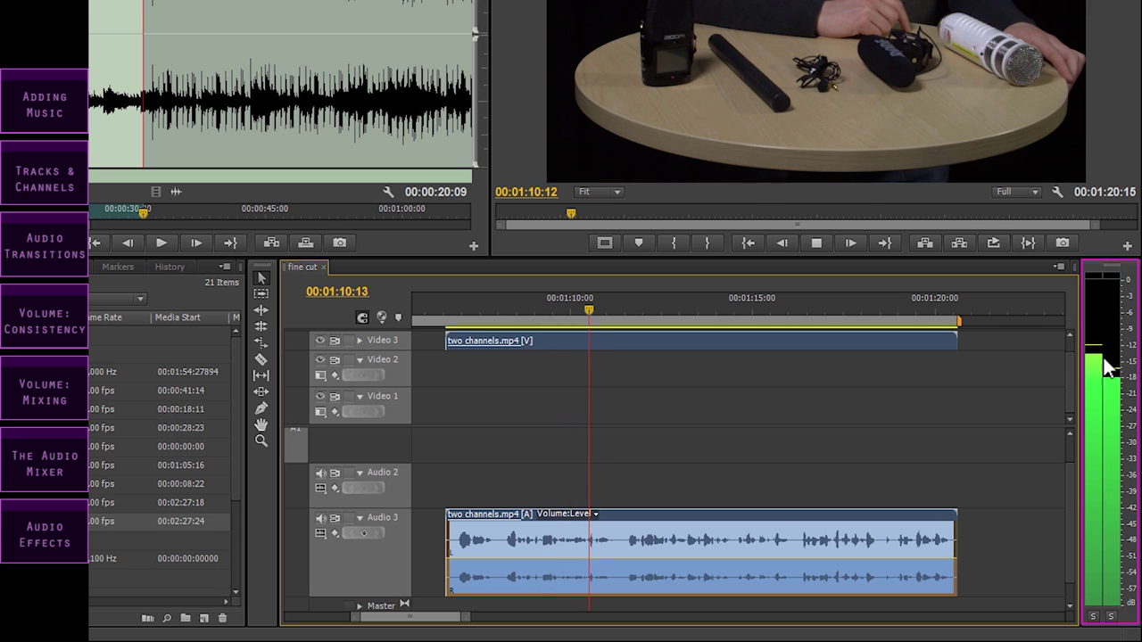
{"action": "key", "text": "space"}
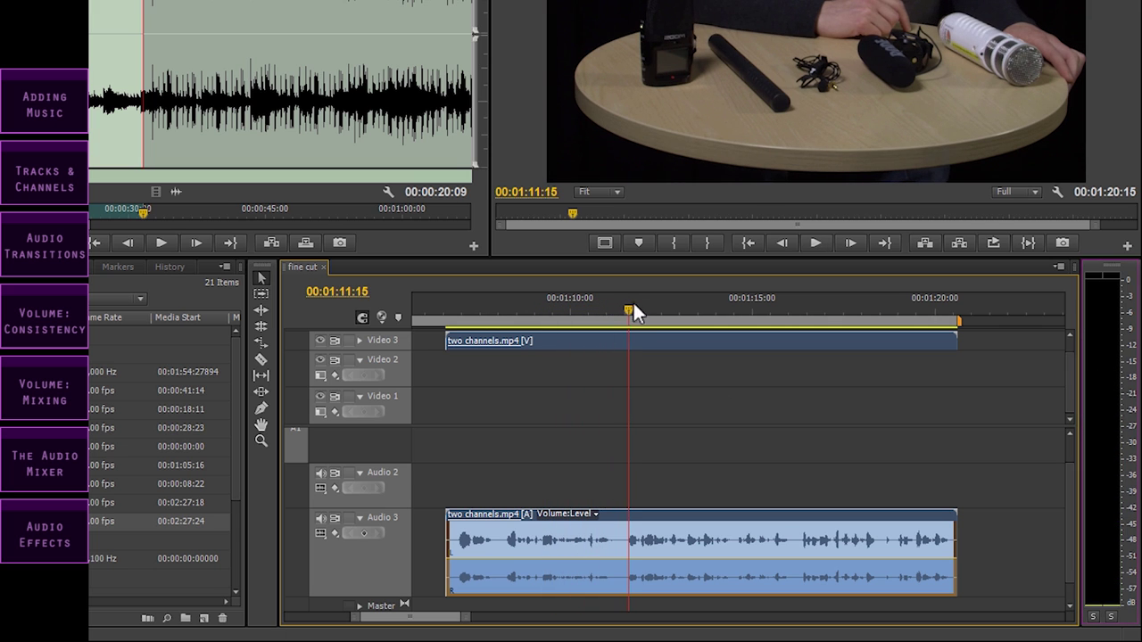
Step: Modify the audio channels of the two channels.mp4 clip so its right channel uses the Left source channel
{"action": "right_click", "coordinate": [575, 540]}
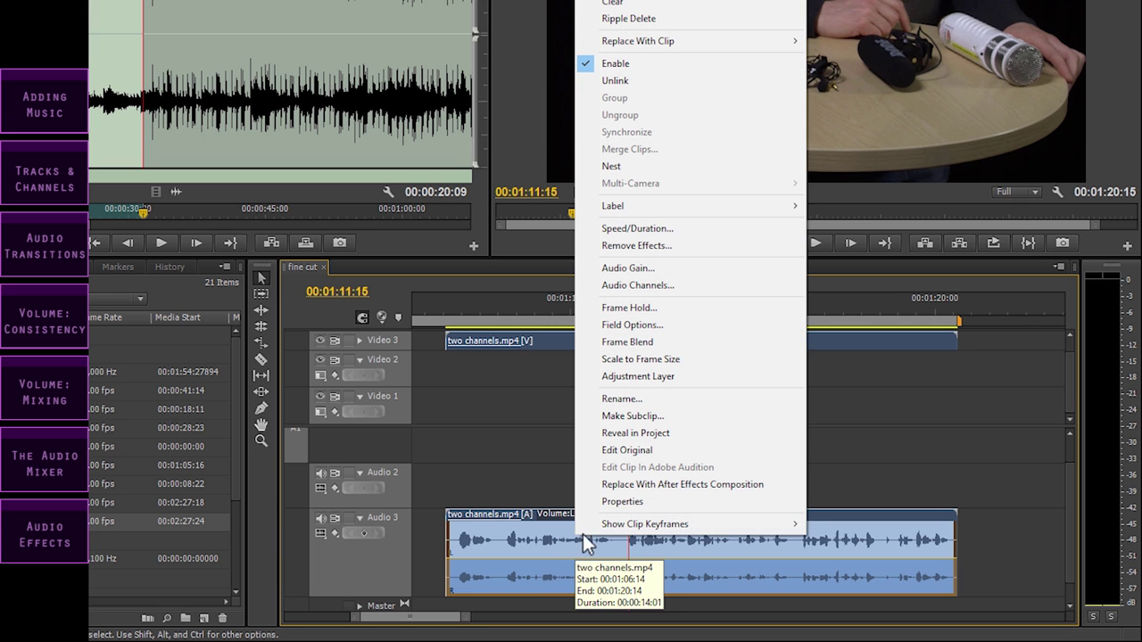
{"action": "left_click", "coordinate": [652, 289]}
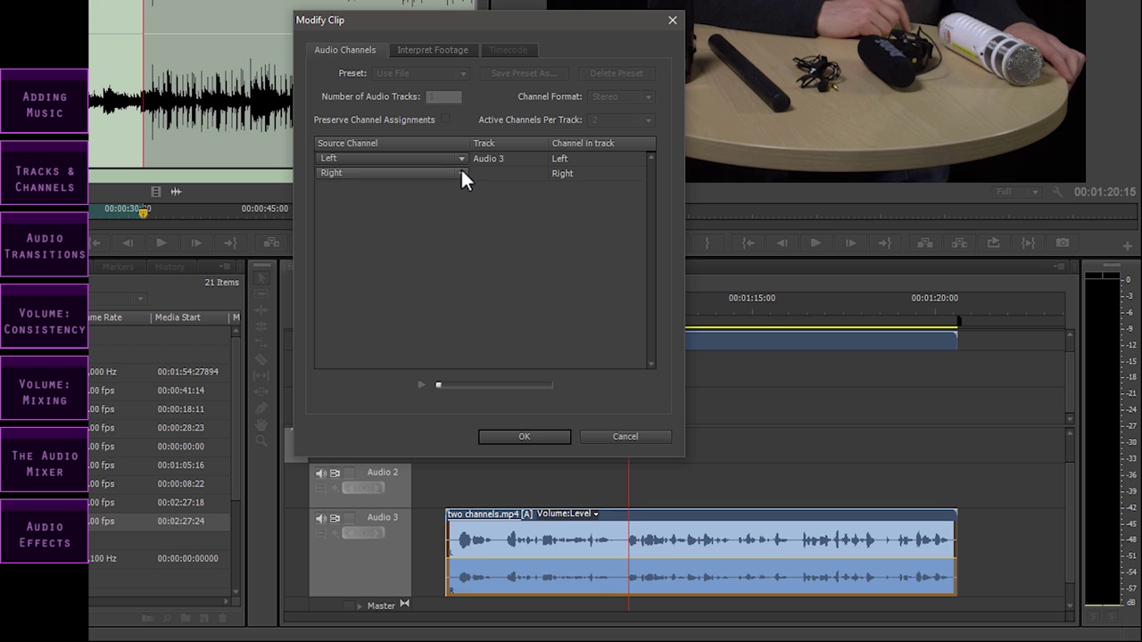
{"action": "left_click", "coordinate": [461, 173]}
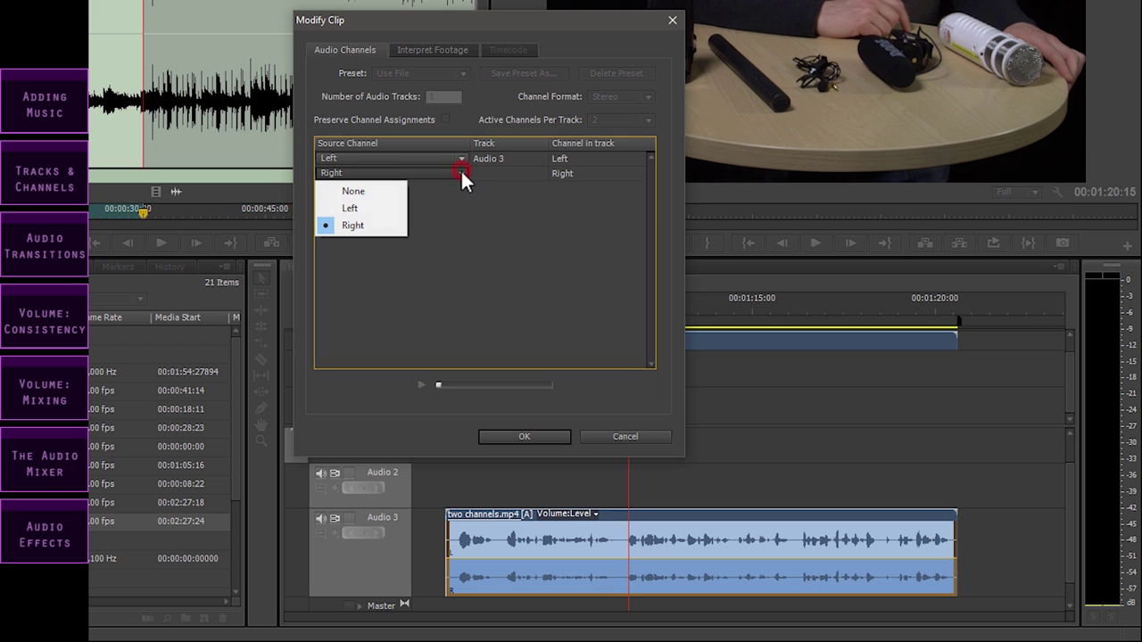
{"action": "left_click", "coordinate": [364, 207]}
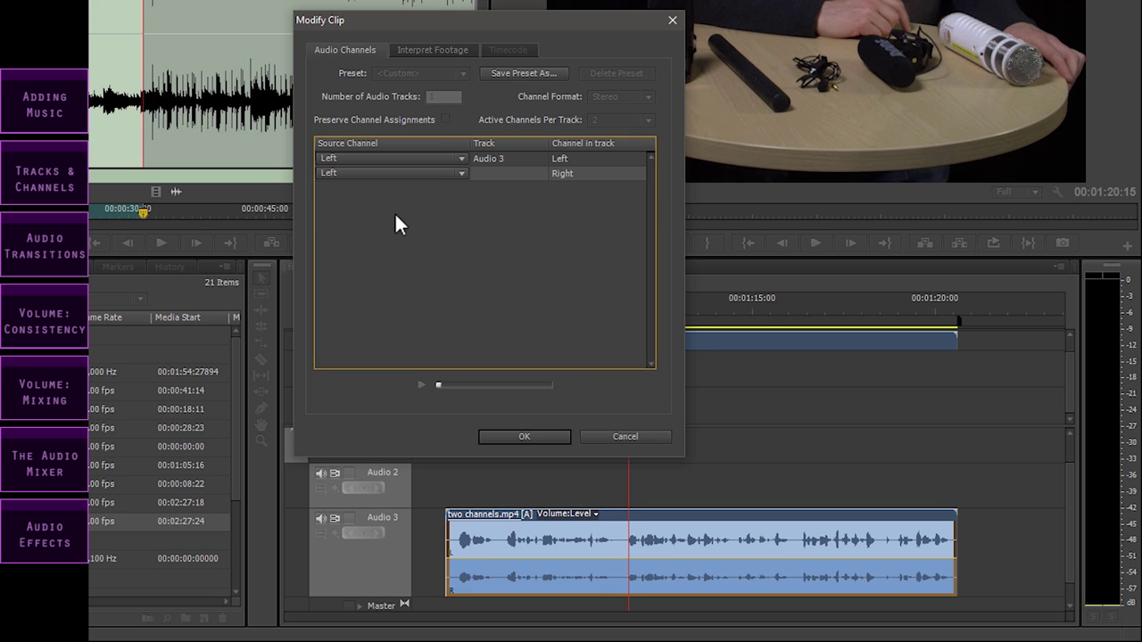
{"action": "left_click", "coordinate": [524, 437]}
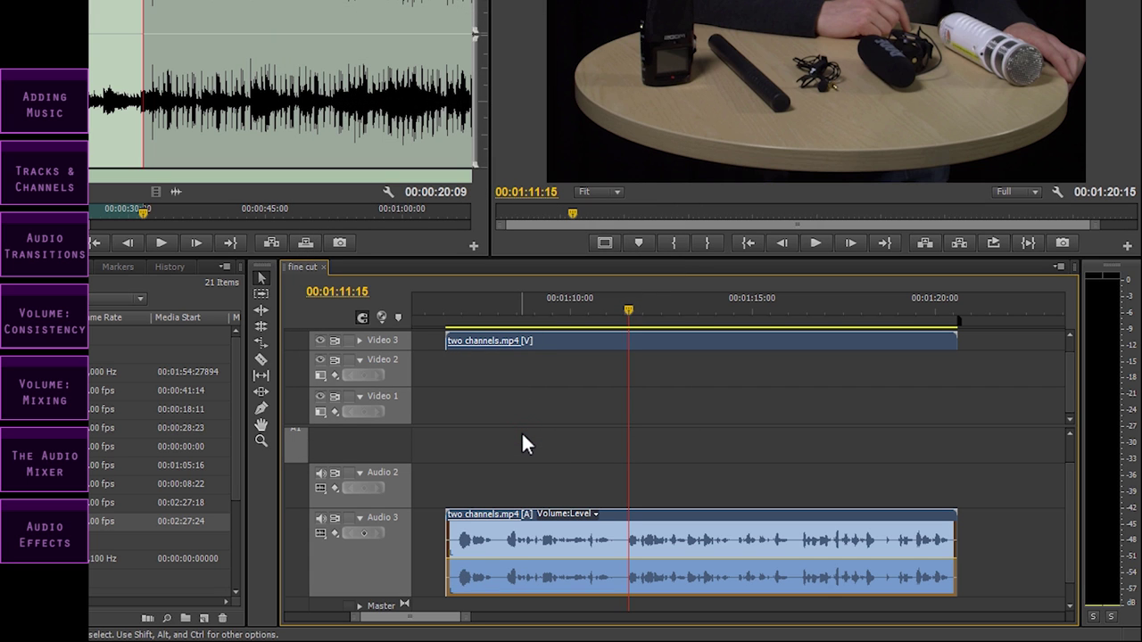
Step: Play the two channels.mp4 clip from near its start to check both channels on the audio meters
{"action": "left_click_drag", "start_coordinate": [480, 300], "coordinate": [462, 303]}
{"action": "key", "text": "space"}
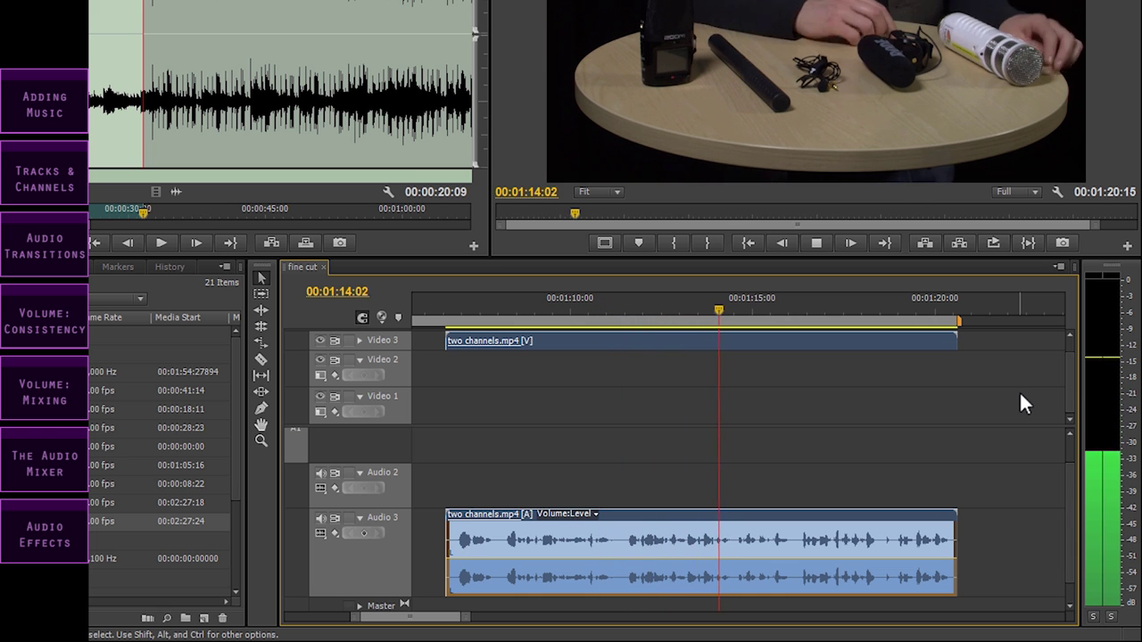
{"action": "key", "text": "space"}
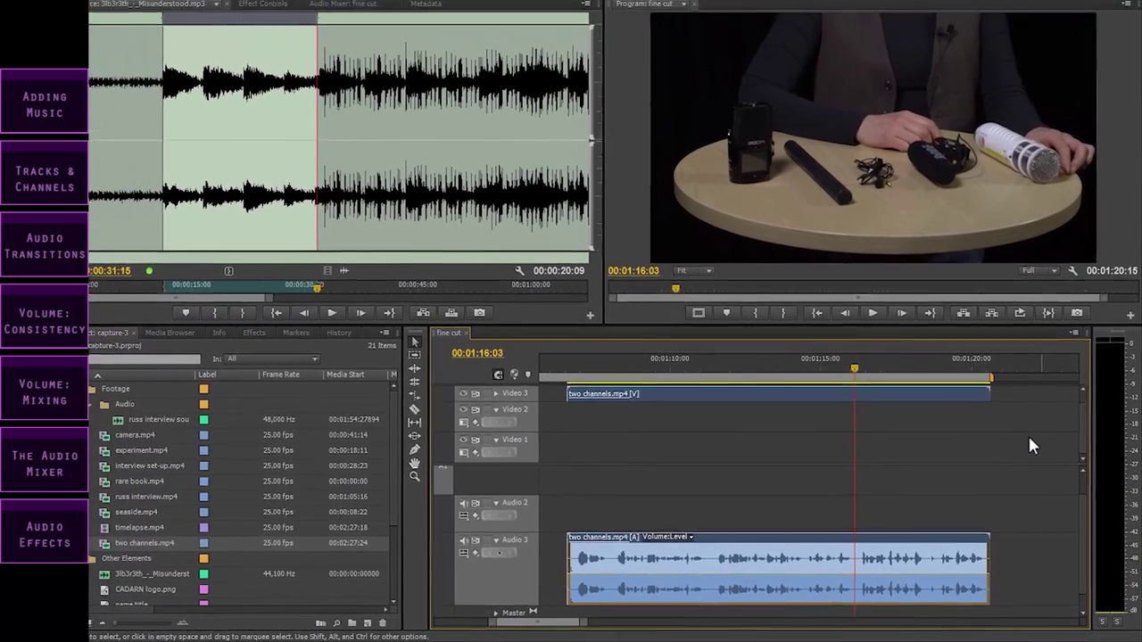
Step: Modify the audio channels of the project's two channels.mp4 clip to Mono format with 2 audio tracks, accepting that existing timelines are not updated
{"action": "right_click", "coordinate": [103, 543]}
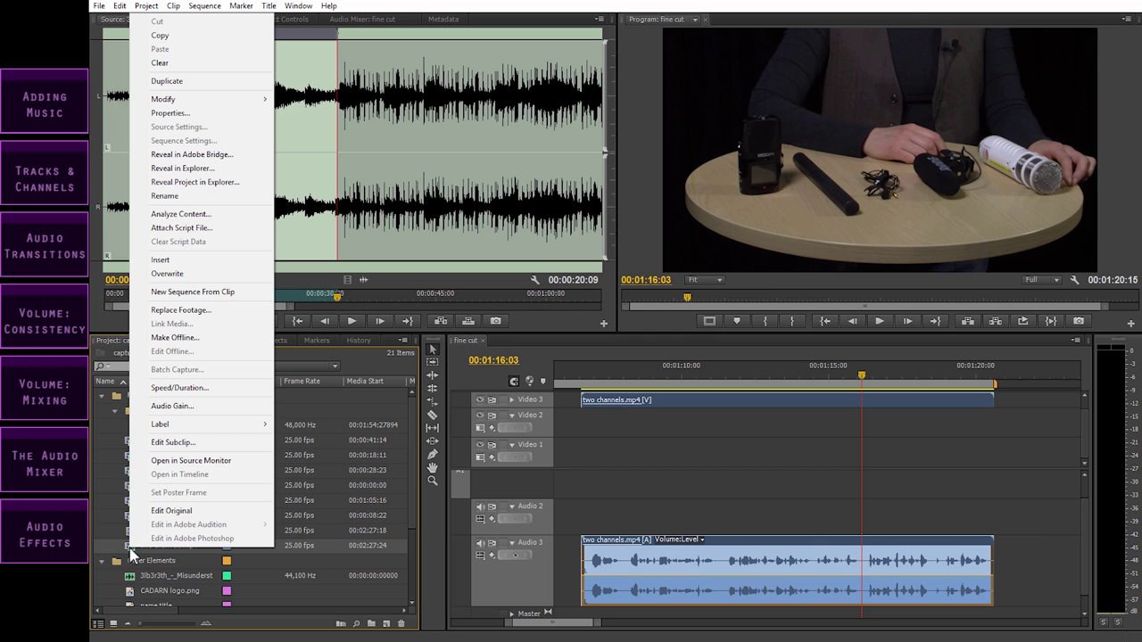
{"action": "left_click", "coordinate": [229, 99]}
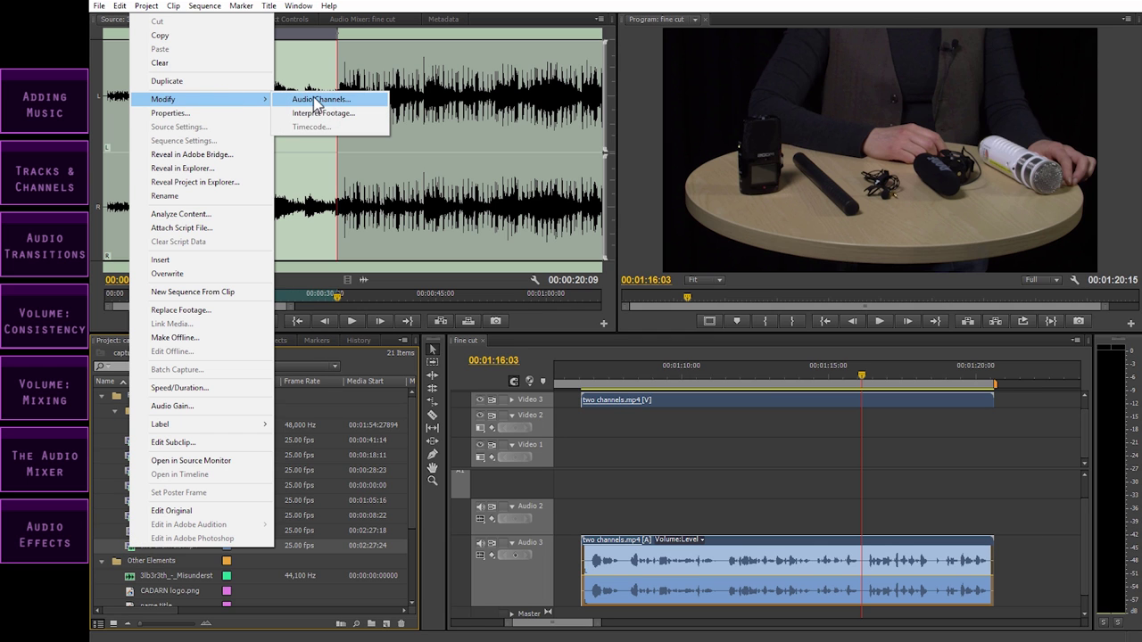
{"action": "left_click", "coordinate": [314, 100]}
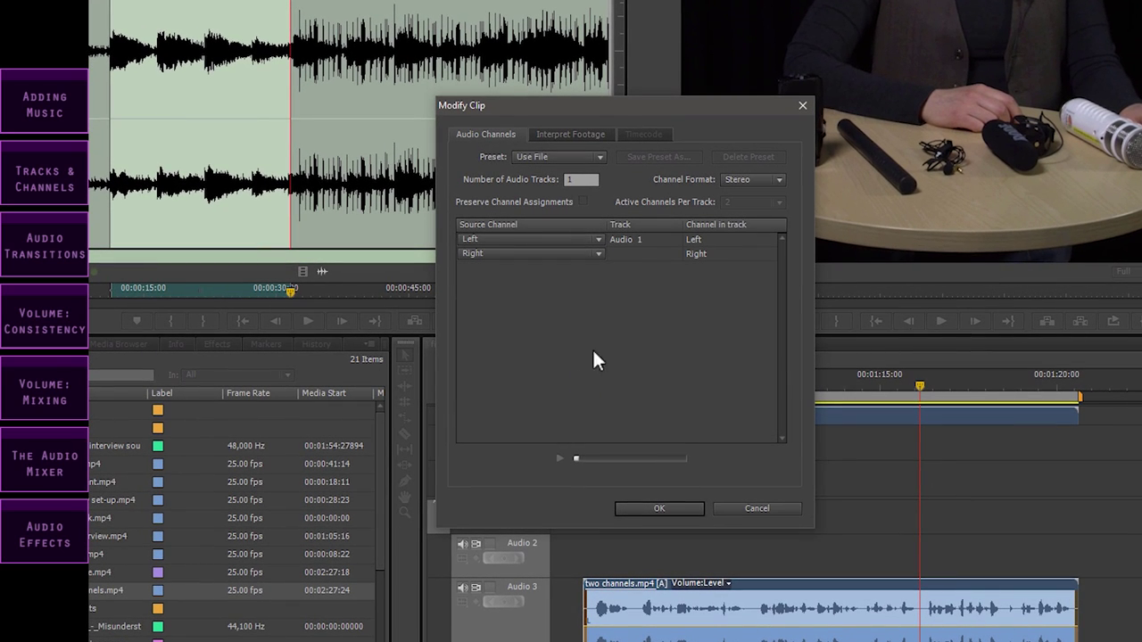
{"action": "left_click", "coordinate": [777, 180]}
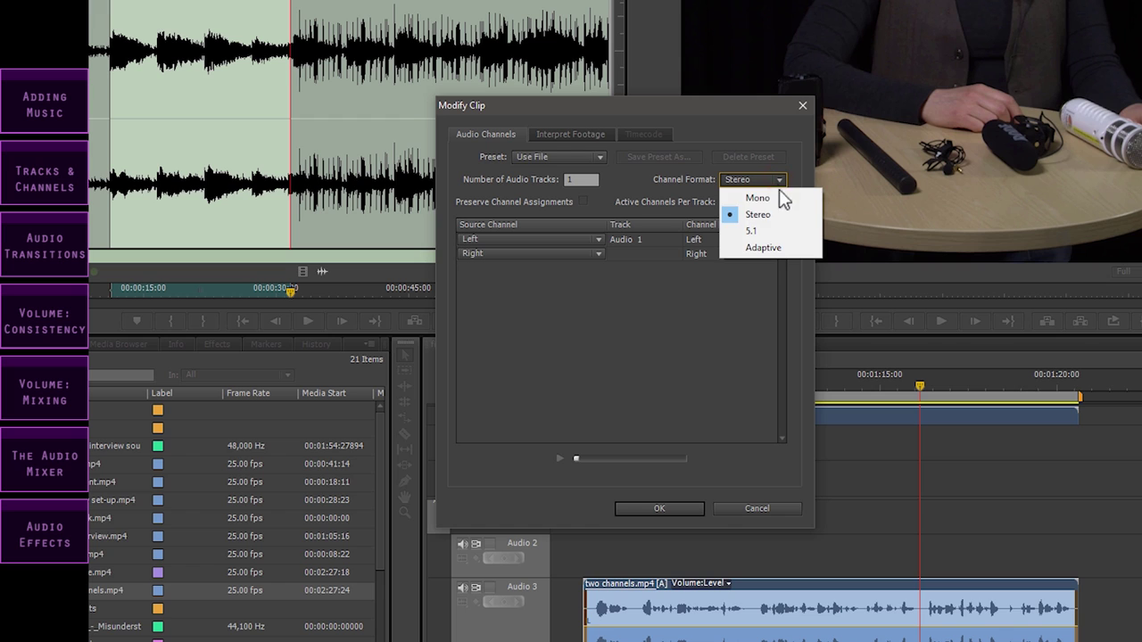
{"action": "left_click", "coordinate": [778, 195]}
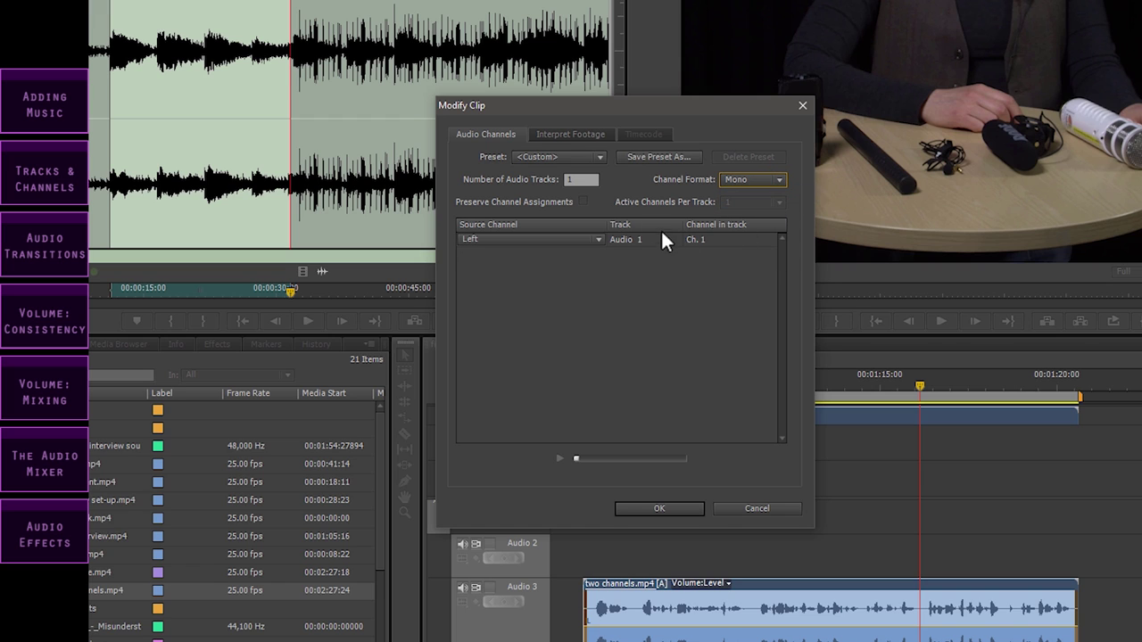
{"action": "left_click", "coordinate": [591, 181]}
{"action": "type", "text": "2"}
{"action": "left_click", "coordinate": [569, 371]}
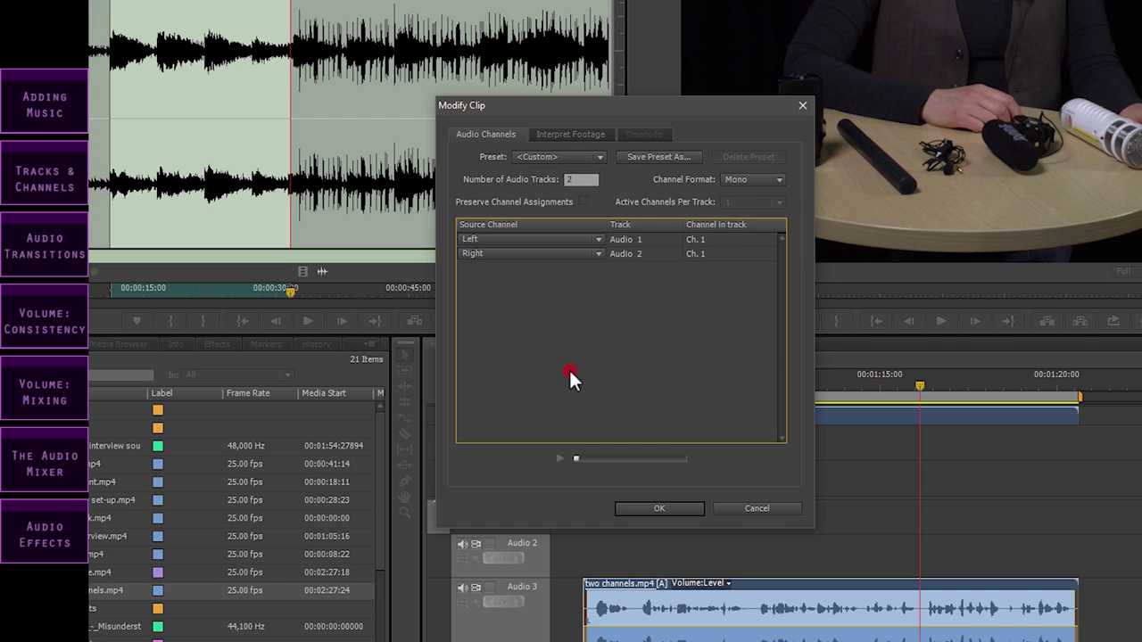
{"action": "left_click", "coordinate": [655, 510]}
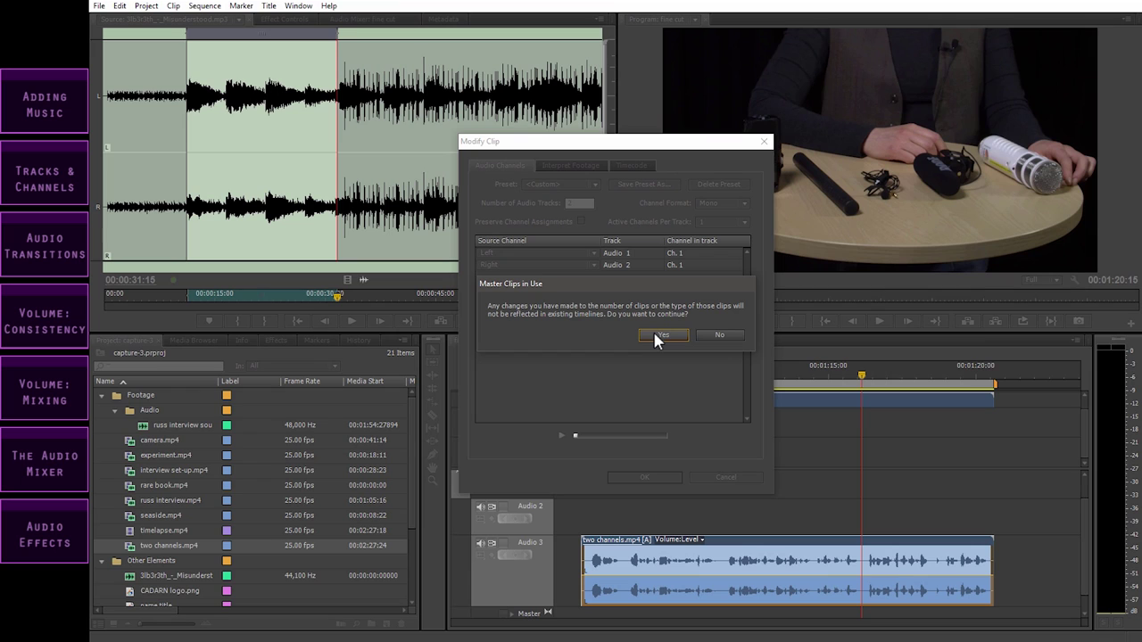
{"action": "left_click", "coordinate": [656, 337]}
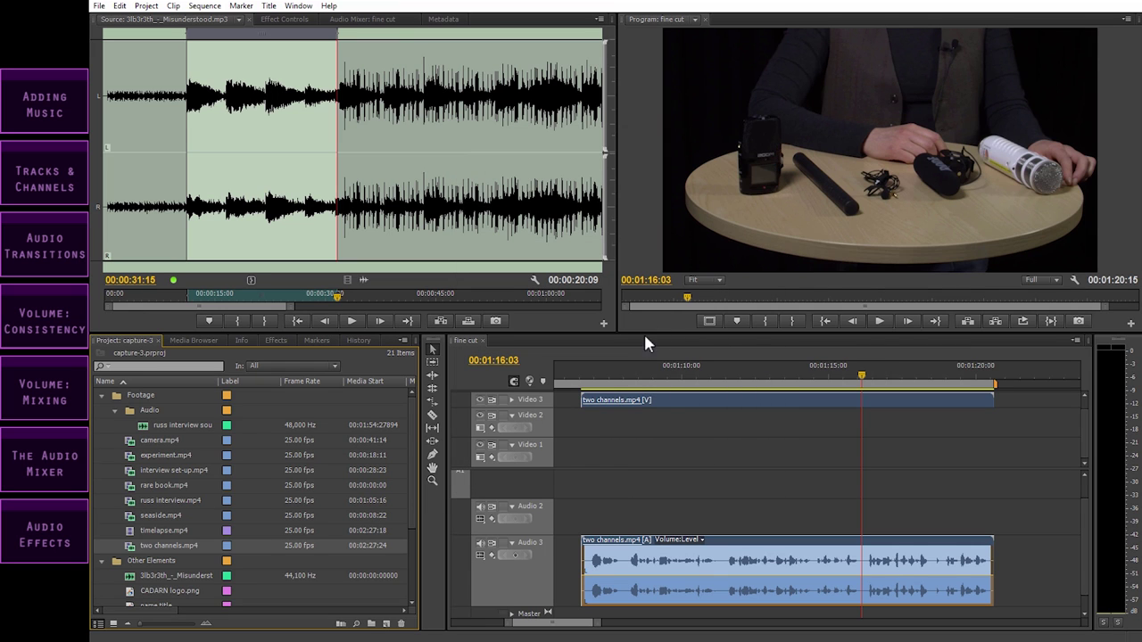
Step: Place the modified two channels.mp4 directly after the existing copy in the sequence, with video on Video 2 and audio on Audio 2 and Audio 3
{"action": "left_click_drag", "start_coordinate": [130, 554], "coordinate": [1003, 533]}
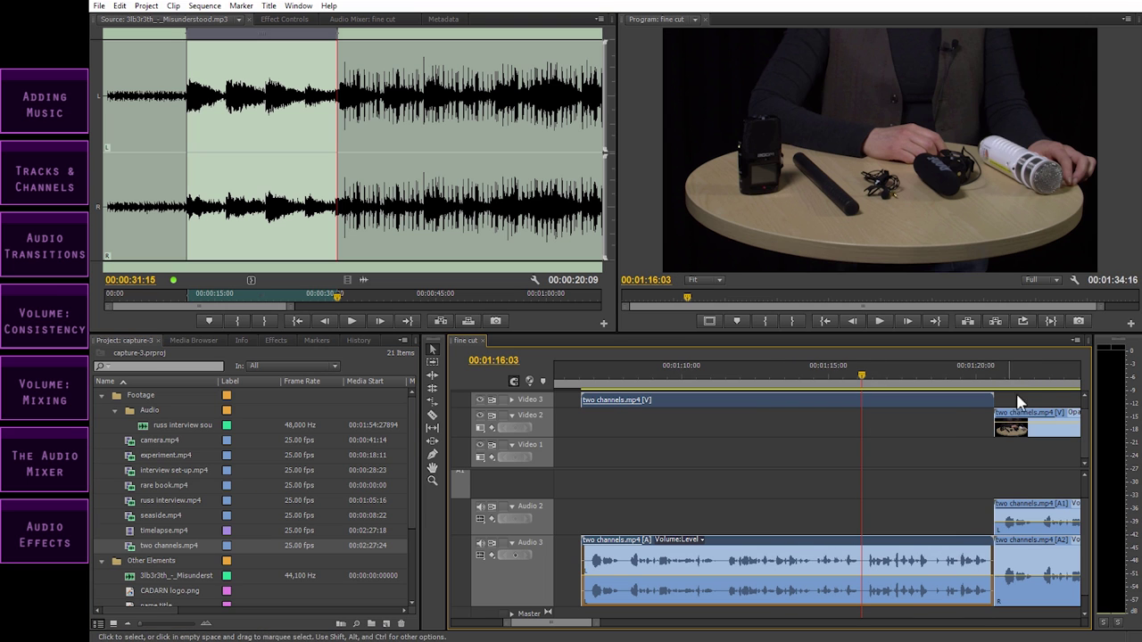
{"action": "left_click", "coordinate": [1017, 378]}
{"action": "key", "text": "backslash"}
{"action": "key", "text": "minus"}
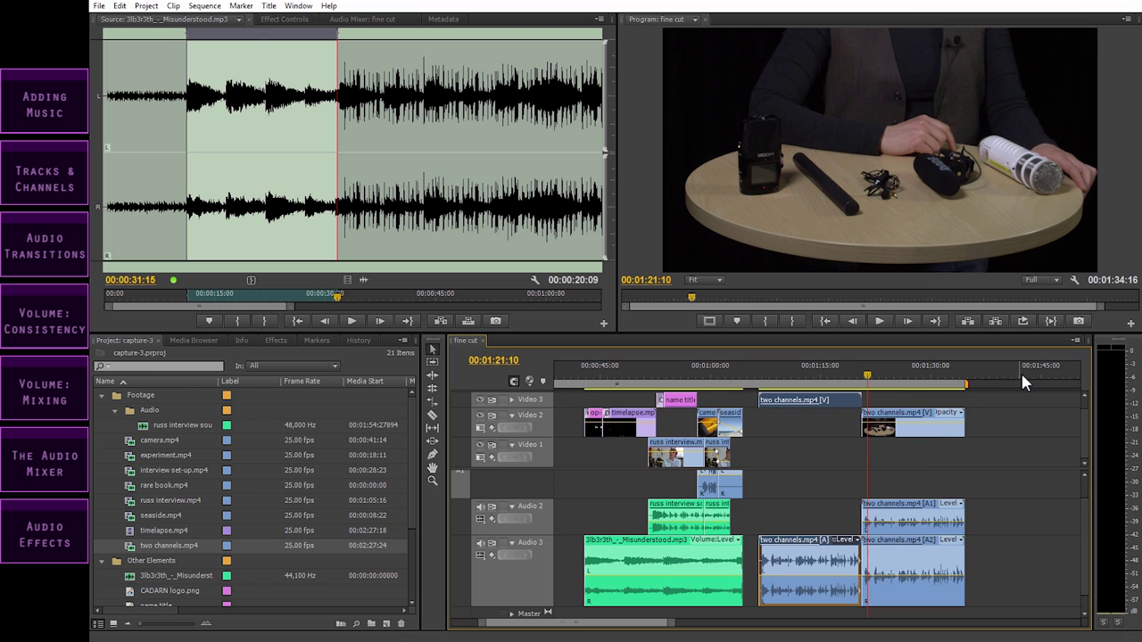
Step: Move the video of the earlier two channels.mp4 clip from Video 3 down to Video 2
{"action": "left_click_drag", "start_coordinate": [836, 399], "coordinate": [852, 418]}
{"action": "key", "text": "equal"}
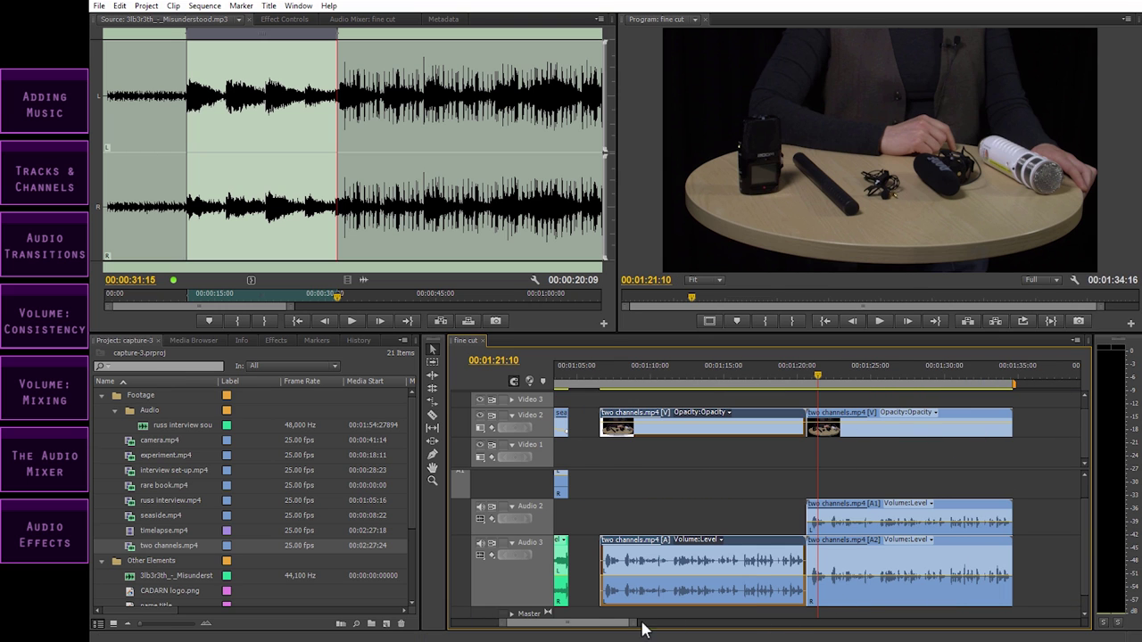
{"action": "left_click_drag", "start_coordinate": [610, 629], "coordinate": [617, 627]}
Step: Unlink the second two channels.mp4 clip and delete its [A1] audio from Audio 2
{"action": "left_click", "coordinate": [774, 376]}
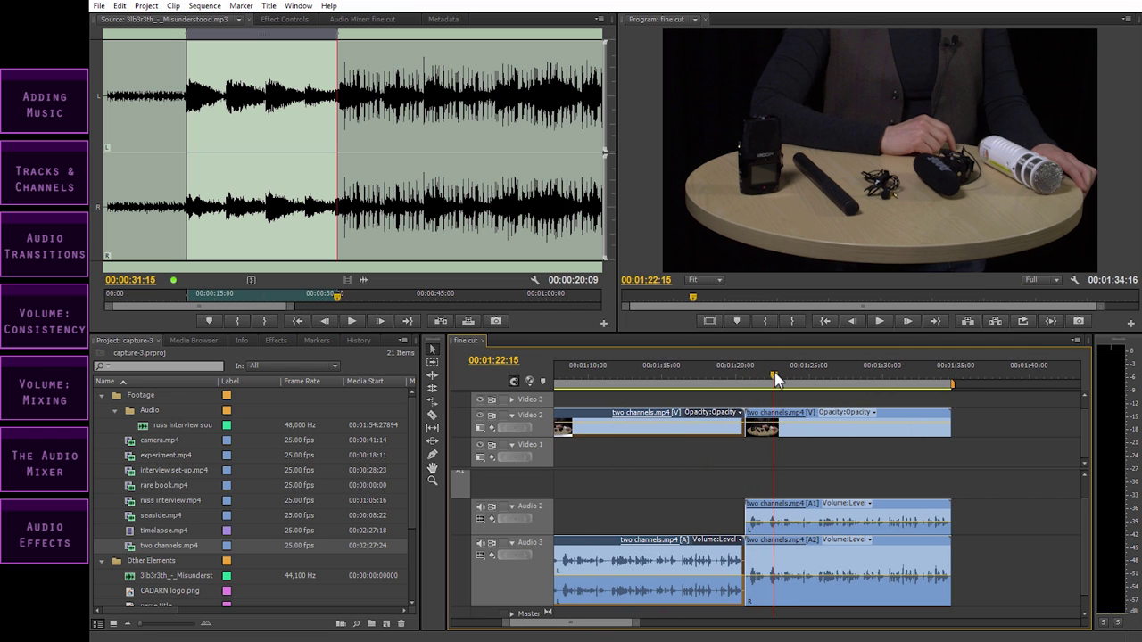
{"action": "left_click", "coordinate": [807, 510]}
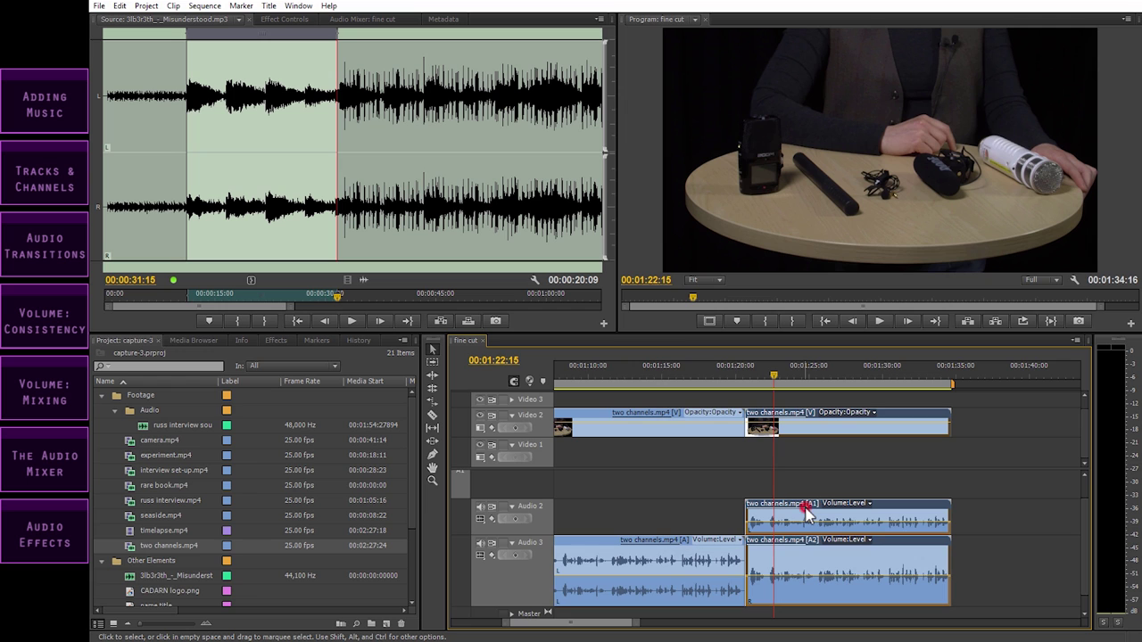
{"action": "right_click", "coordinate": [806, 512]}
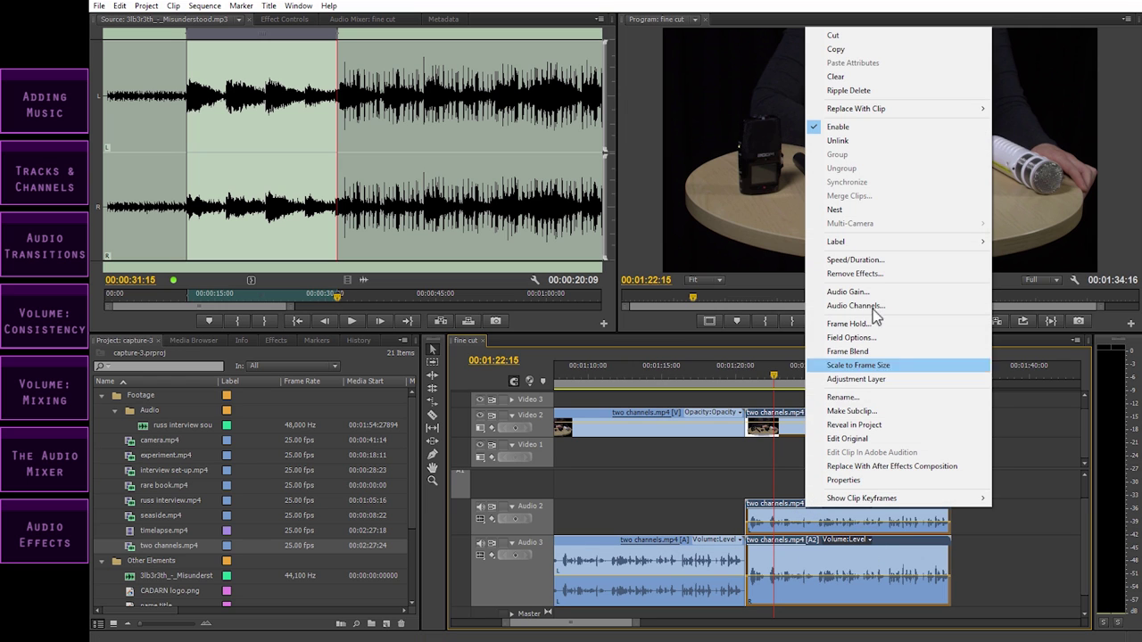
{"action": "left_click", "coordinate": [862, 141]}
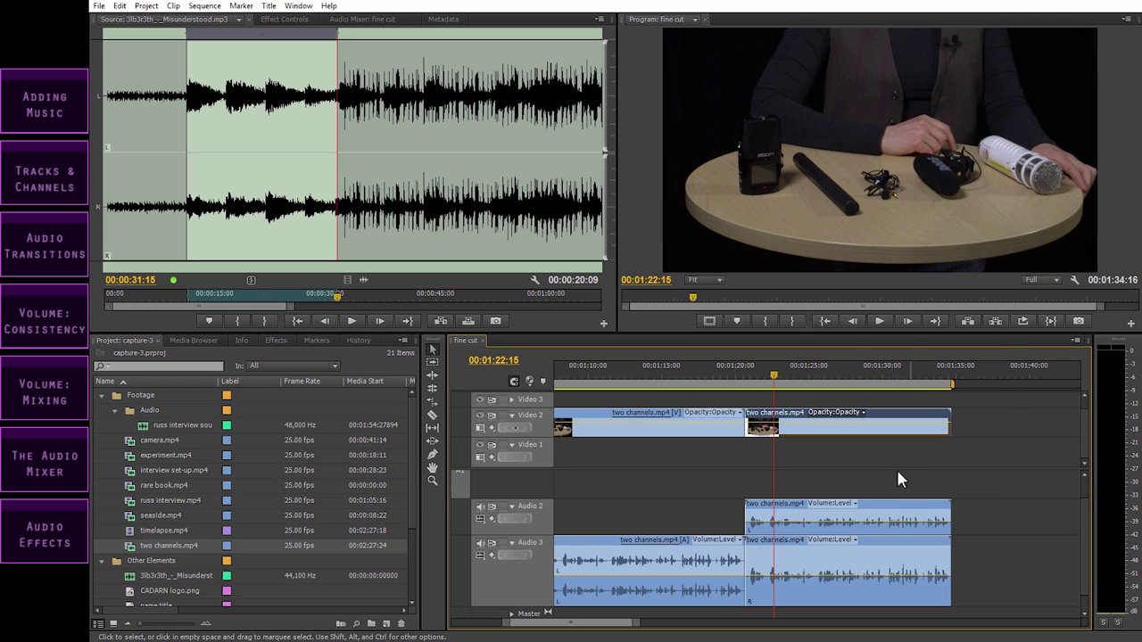
{"action": "left_click", "coordinate": [894, 513]}
{"action": "key", "text": "Delete"}
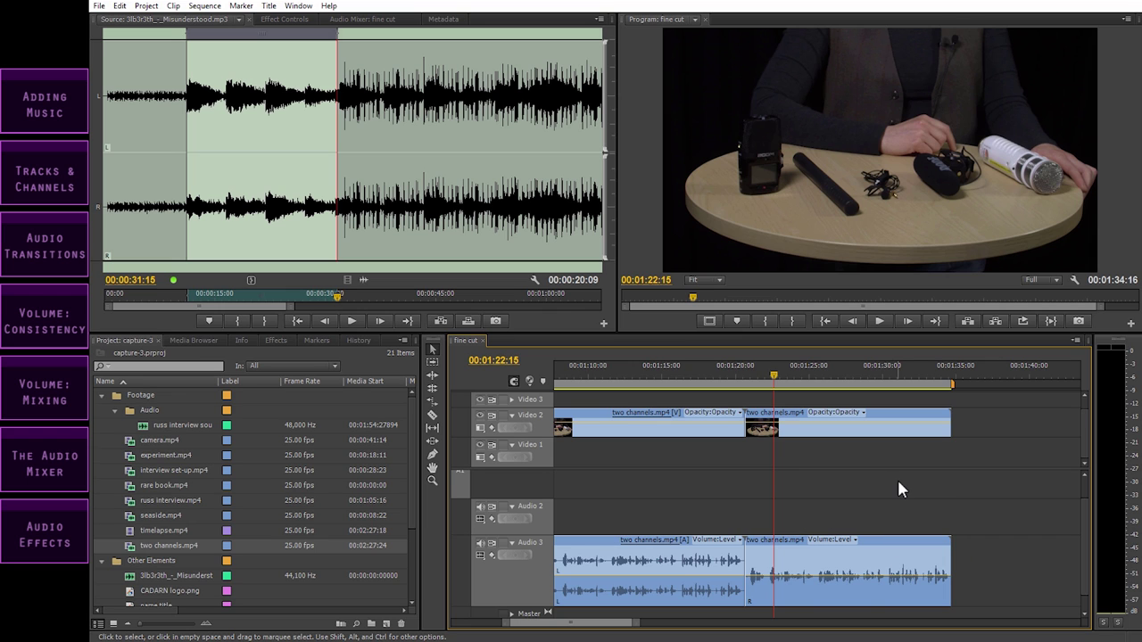
Step: Move the playhead back to 00:00:44:09 near the music's start, and select the Constant Power crossfade among the audio transitions
{"action": "key", "text": "minus"}
{"action": "key", "text": "minus"}
{"action": "key", "text": "minus"}
{"action": "left_click", "coordinate": [637, 373]}
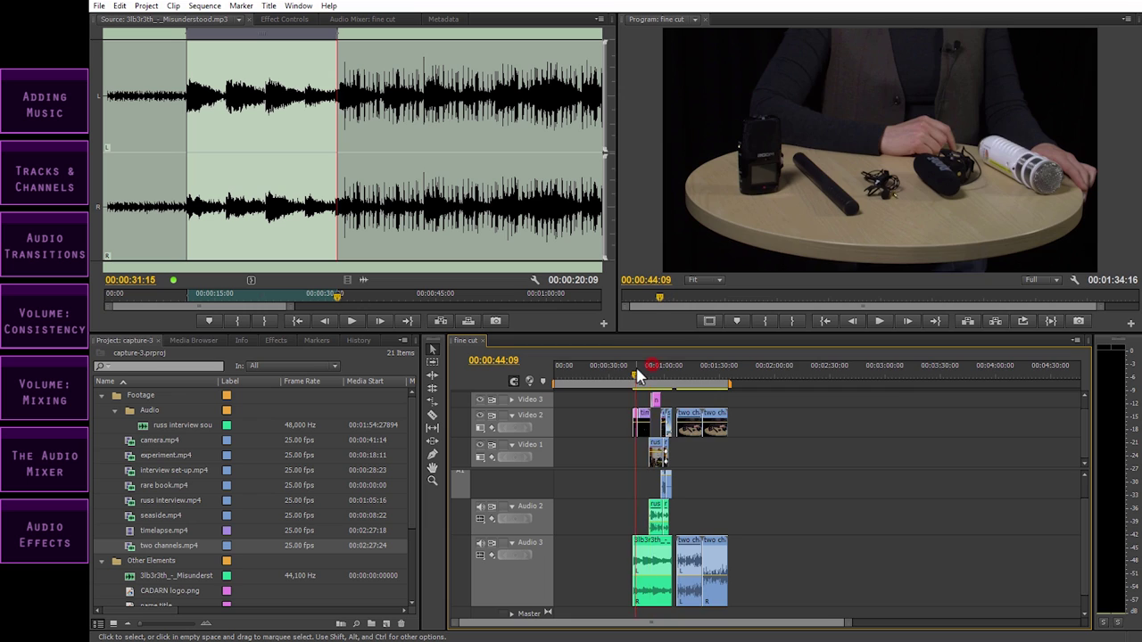
{"action": "key", "text": "equal"}
{"action": "key", "text": "equal"}
{"action": "key", "text": "equal"}
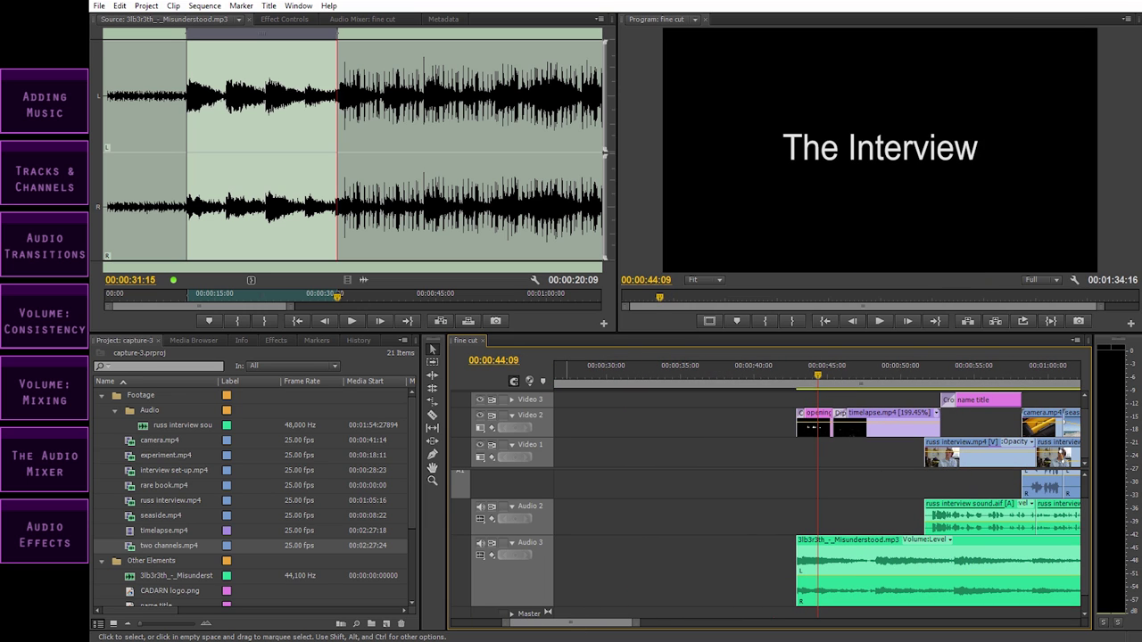
{"action": "left_click", "coordinate": [280, 341]}
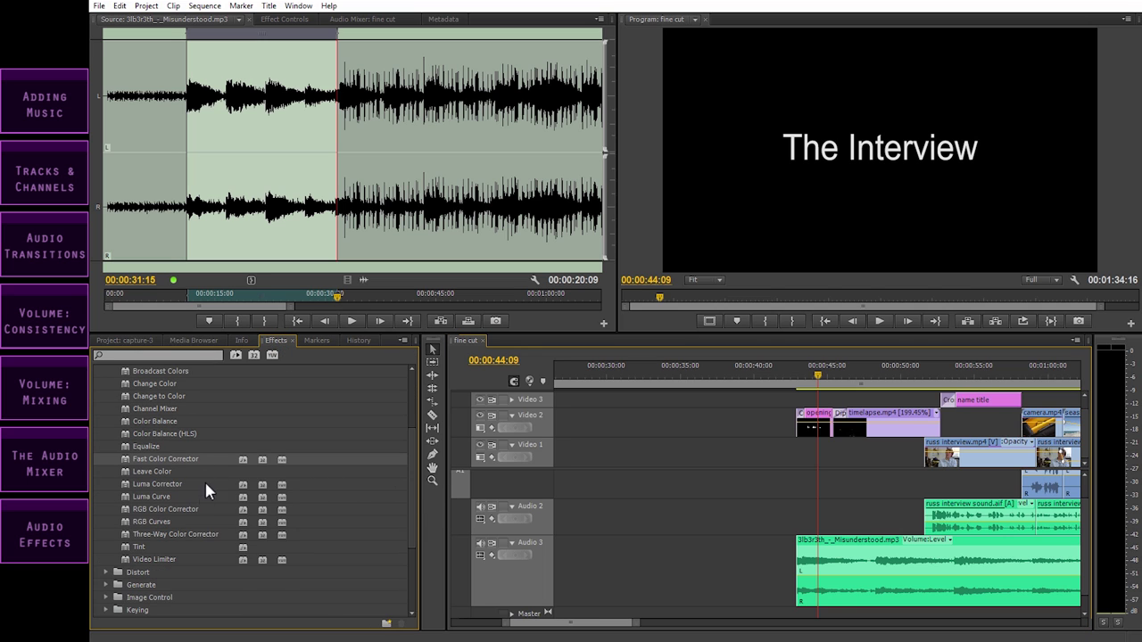
{"action": "scroll", "coordinate": [166, 575], "scroll_direction": "up", "scroll_amount": 3}
{"action": "left_click", "coordinate": [106, 444]}
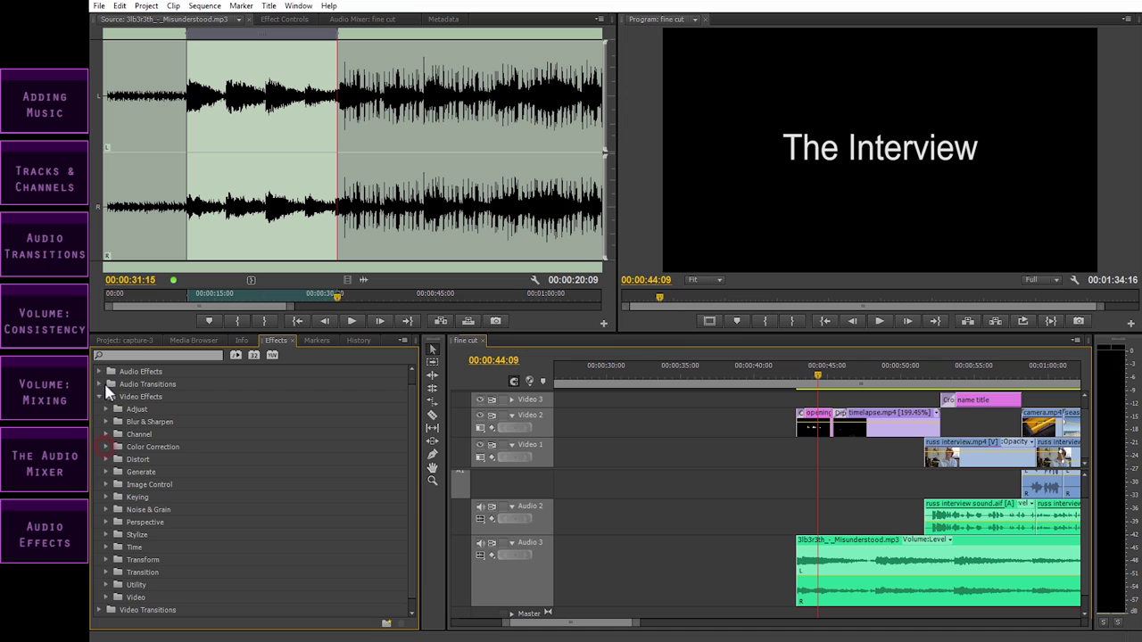
{"action": "left_click", "coordinate": [100, 384]}
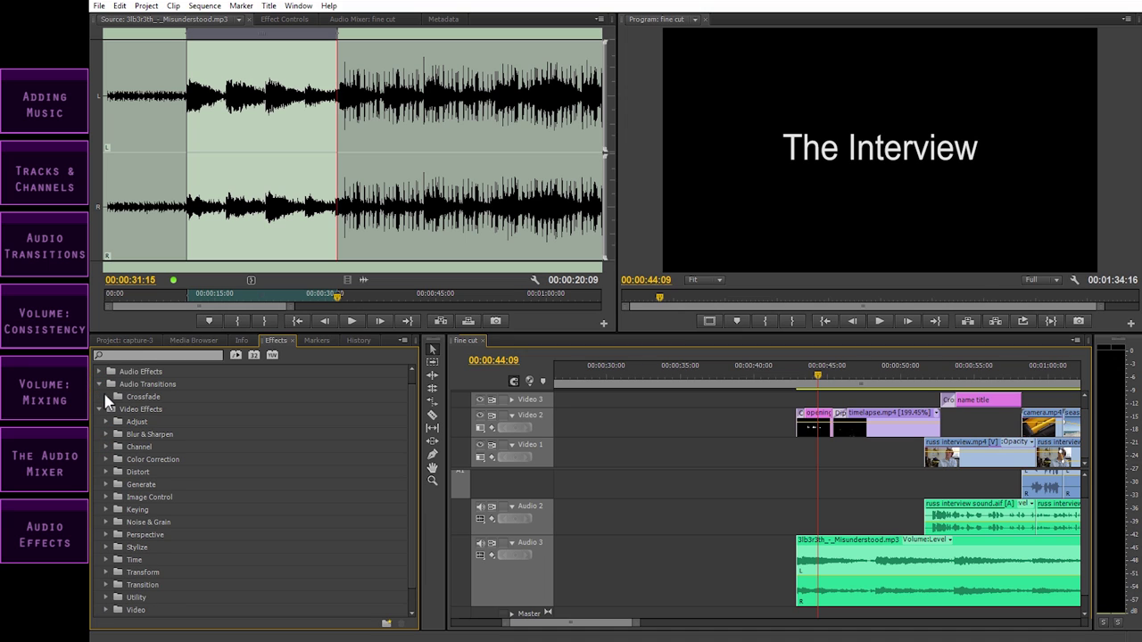
{"action": "left_click", "coordinate": [106, 396]}
{"action": "left_click", "coordinate": [140, 422]}
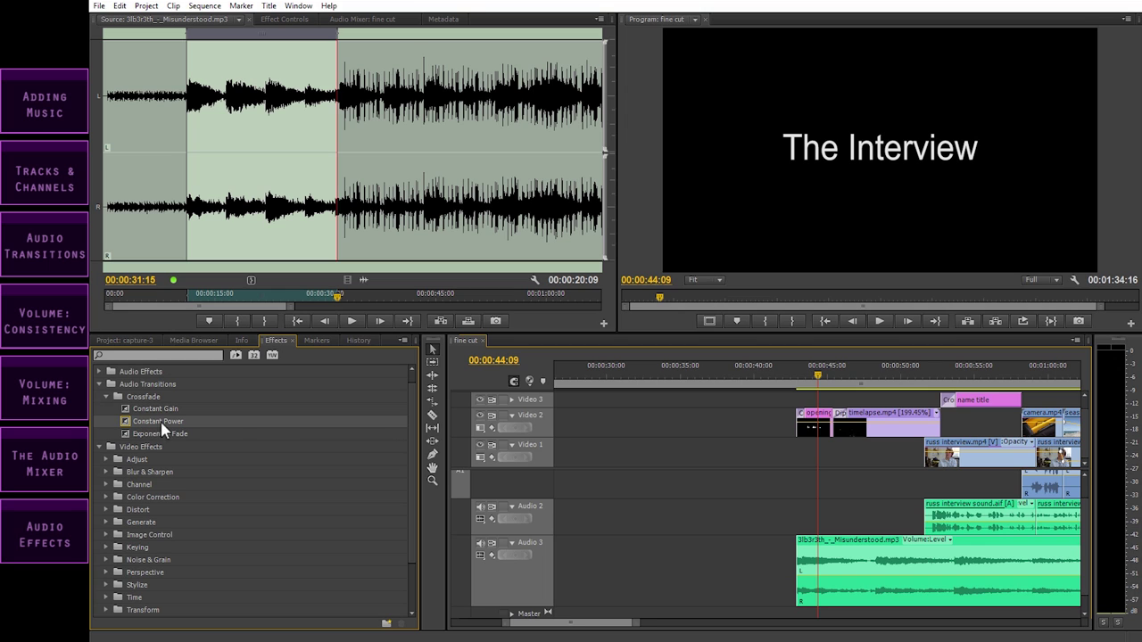
Step: Apply a Constant Power transition to the start of 3lb3r3th_-_Misunderstood.mp3 on Audio 3 and play the fade-in
{"action": "left_click", "coordinate": [569, 629]}
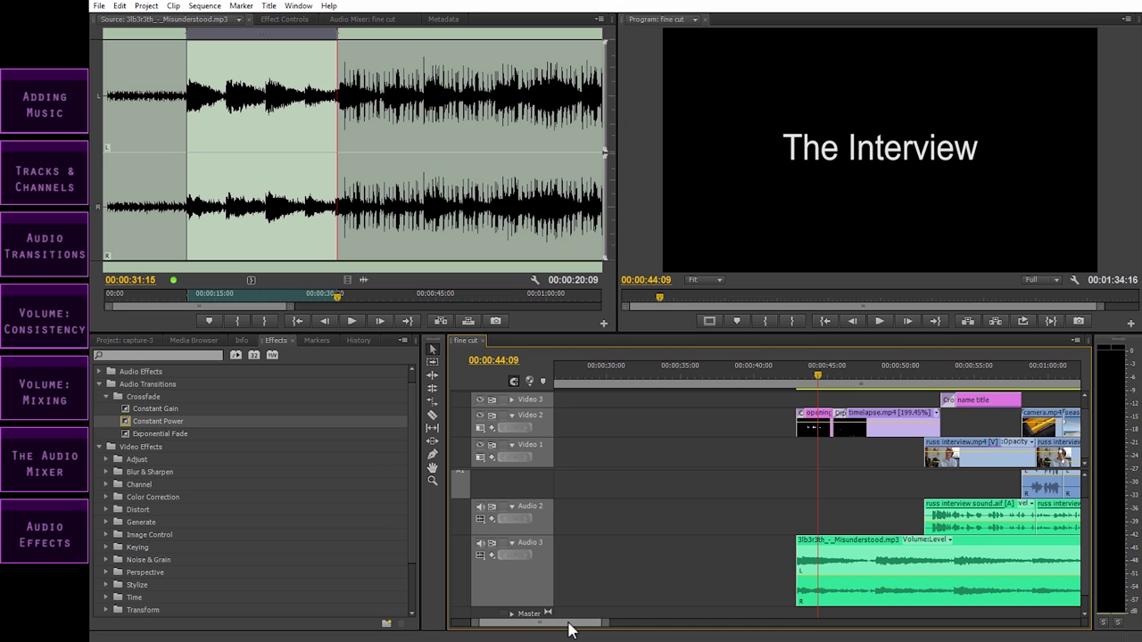
{"action": "left_click_drag", "start_coordinate": [569, 626], "coordinate": [586, 620]}
{"action": "left_click", "coordinate": [645, 375]}
{"action": "key", "text": "="}
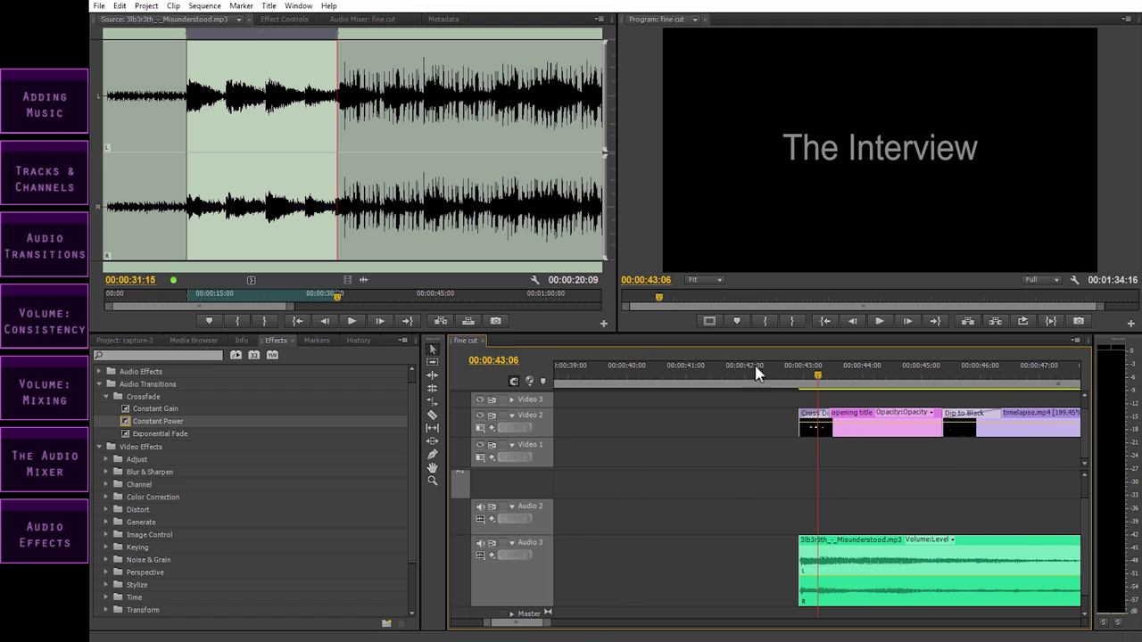
{"action": "left_click_drag", "start_coordinate": [131, 425], "coordinate": [807, 560]}
{"action": "key", "text": "space"}
{"action": "left_click", "coordinate": [784, 379]}
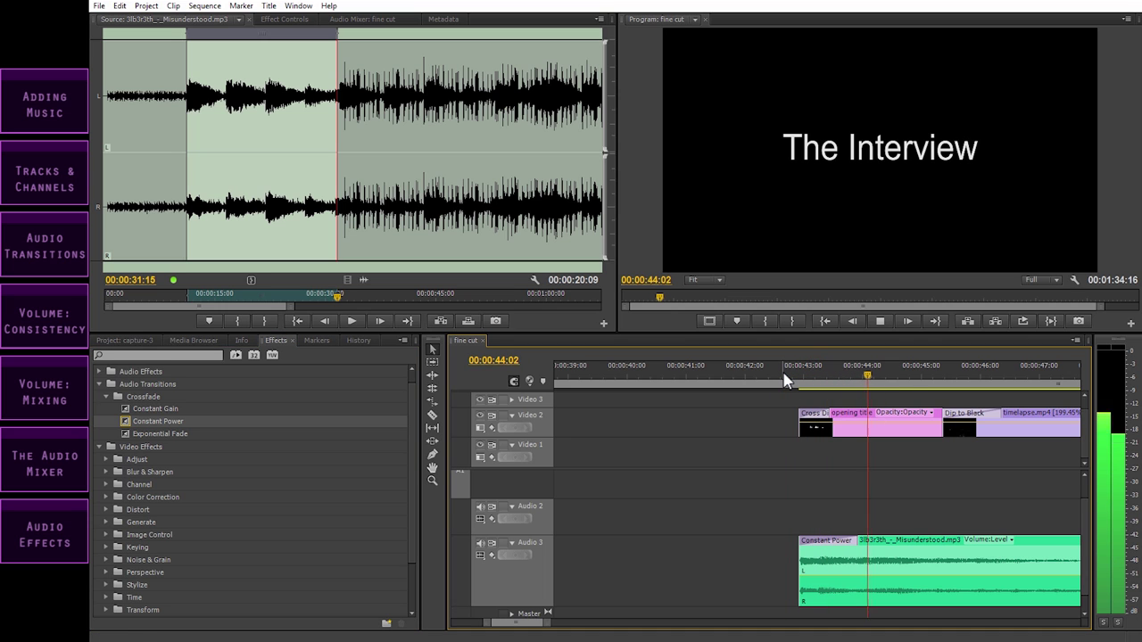
Step: Lengthen the music clip's opening Constant Power transition to end at about 00:00:44:20 and play the fade-in
{"action": "key", "text": "space"}
{"action": "left_click_drag", "start_coordinate": [854, 545], "coordinate": [910, 545]}
{"action": "key", "text": "space"}
{"action": "left_click", "coordinate": [760, 377]}
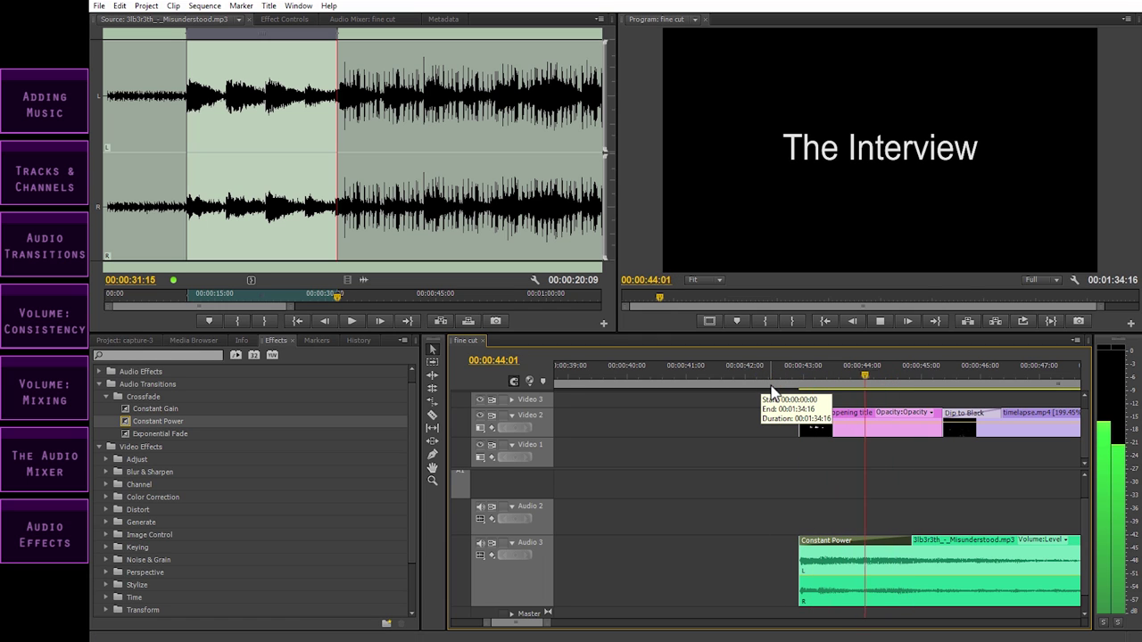
{"action": "key", "text": "space"}
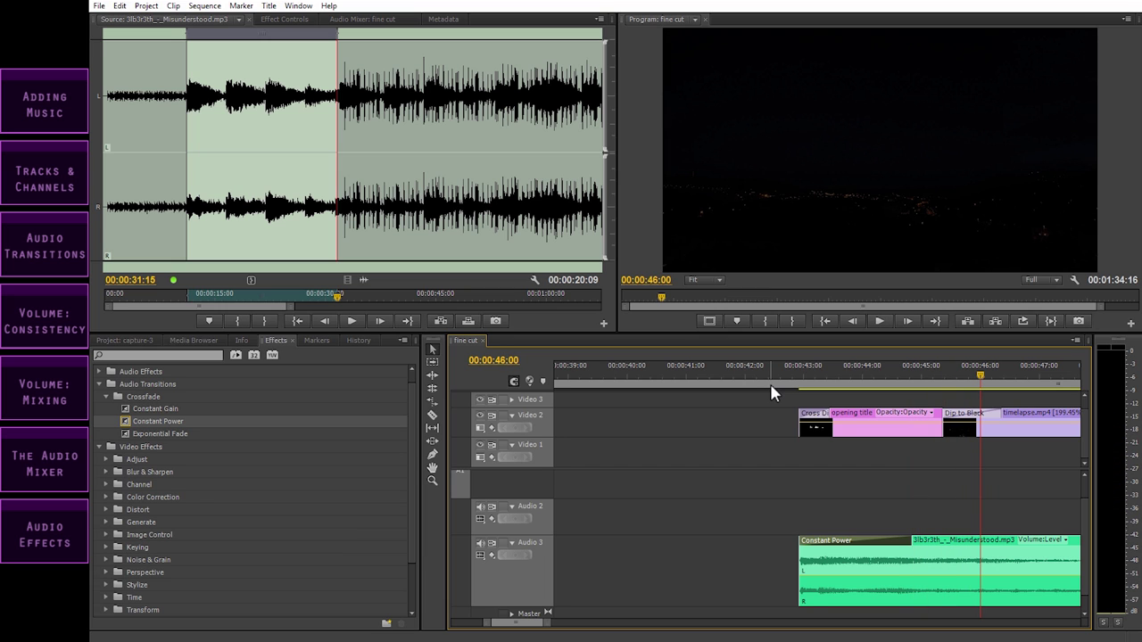
Step: Apply a Constant Power transition about half a second long to the start of russ interview sound.aif on Audio 2, and play through it
{"action": "key", "text": "minus"}
{"action": "key", "text": "Down"}
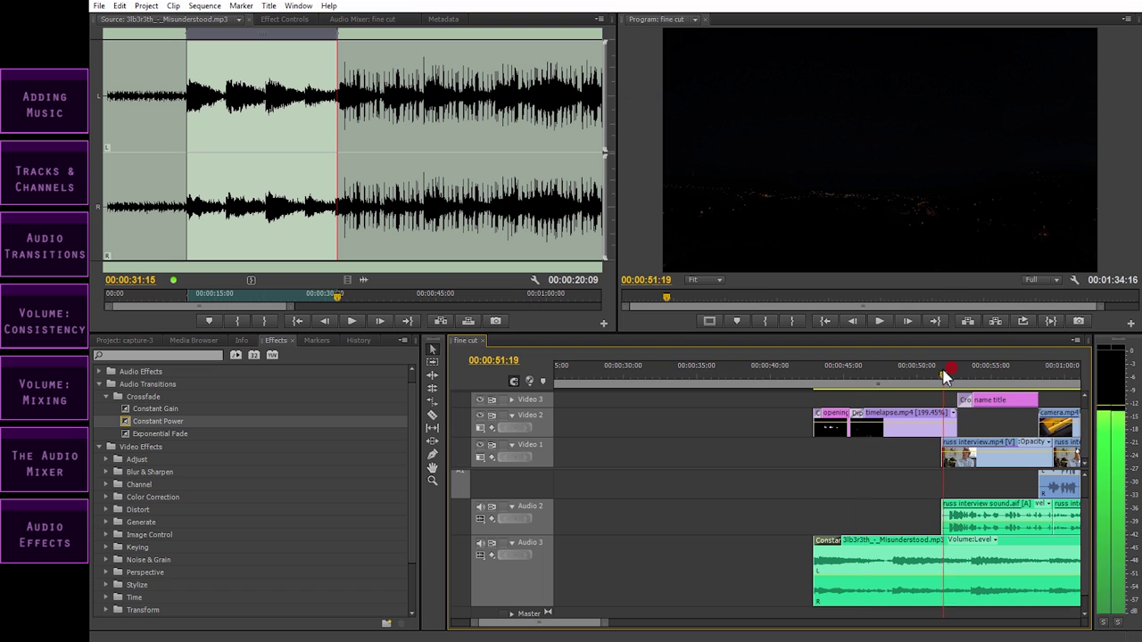
{"action": "key", "text": "equal"}
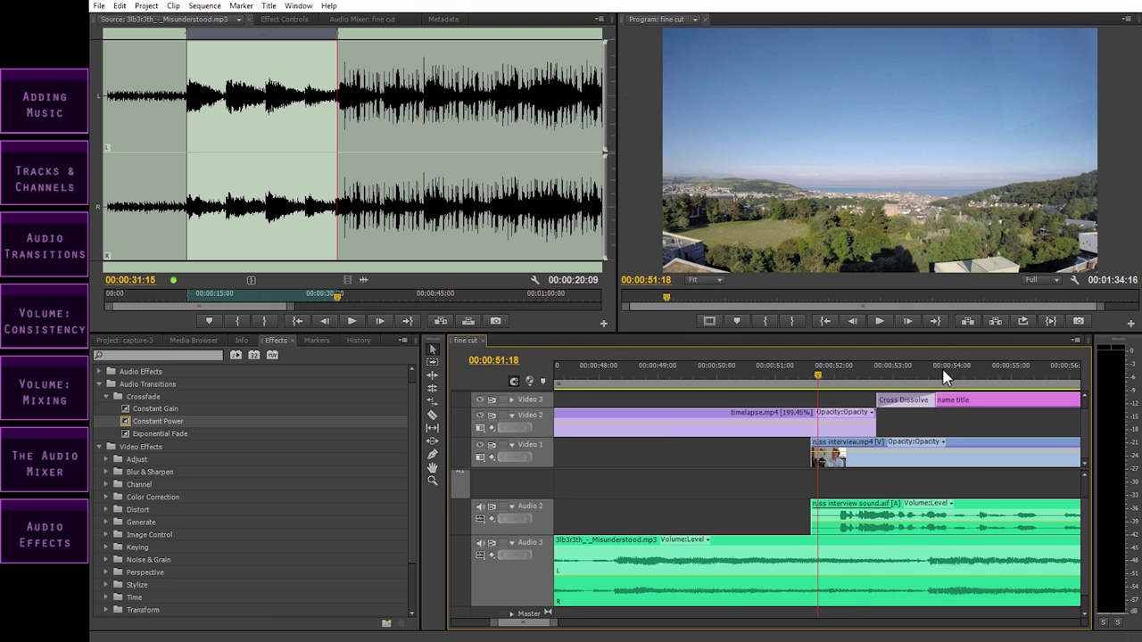
{"action": "left_click_drag", "start_coordinate": [143, 421], "coordinate": [835, 513]}
{"action": "left_click_drag", "start_coordinate": [815, 377], "coordinate": [793, 378]}
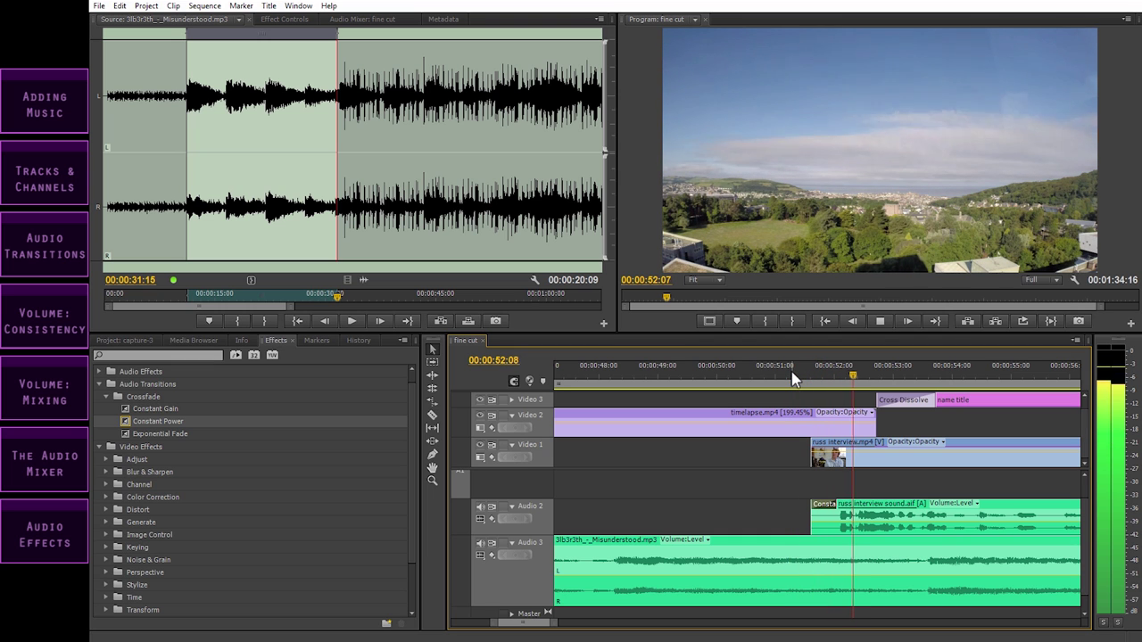
{"action": "key", "text": "space"}
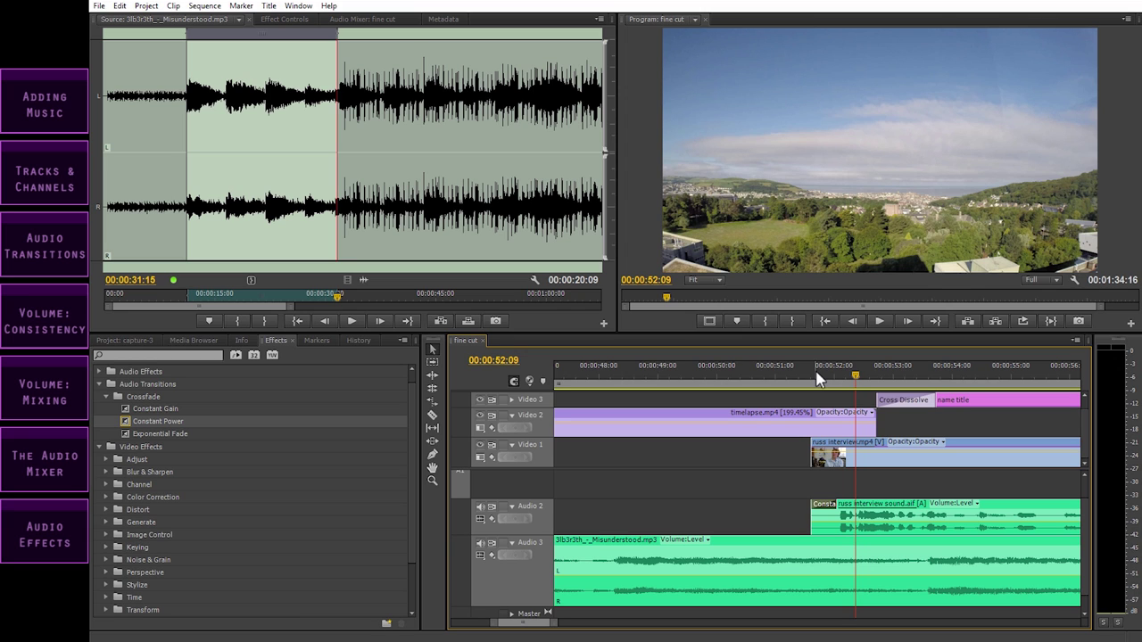
Step: Move the playhead to 00:00:59:05, at the cut between the two russ interview clips
{"action": "key", "text": "minus"}
{"action": "key", "text": "minus"}
{"action": "key", "text": "minus"}
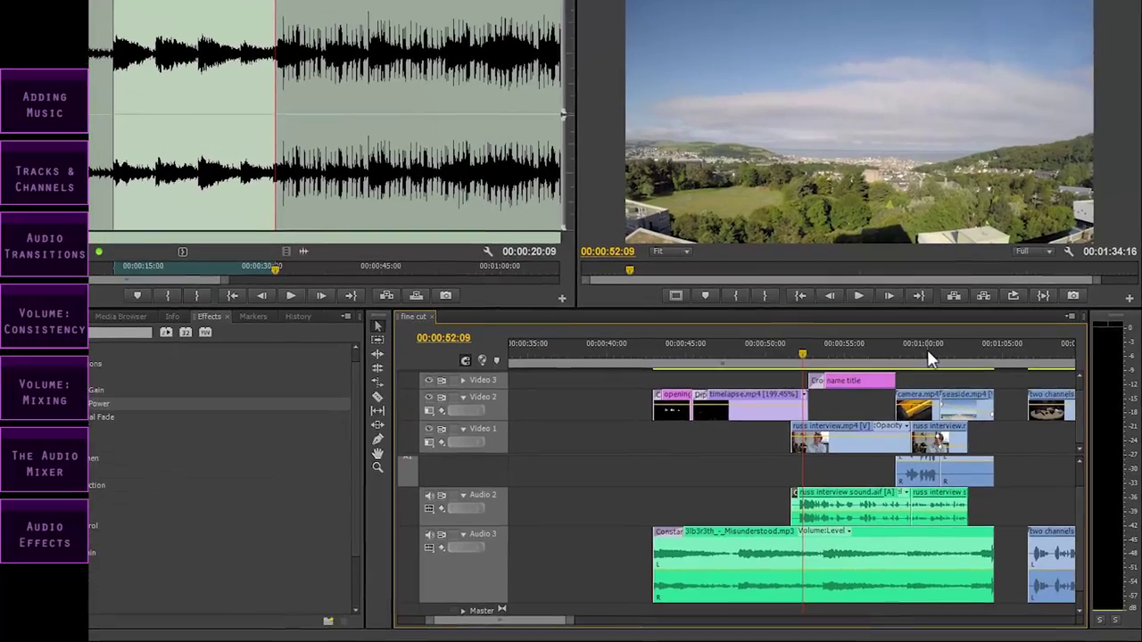
{"action": "left_click", "coordinate": [921, 363]}
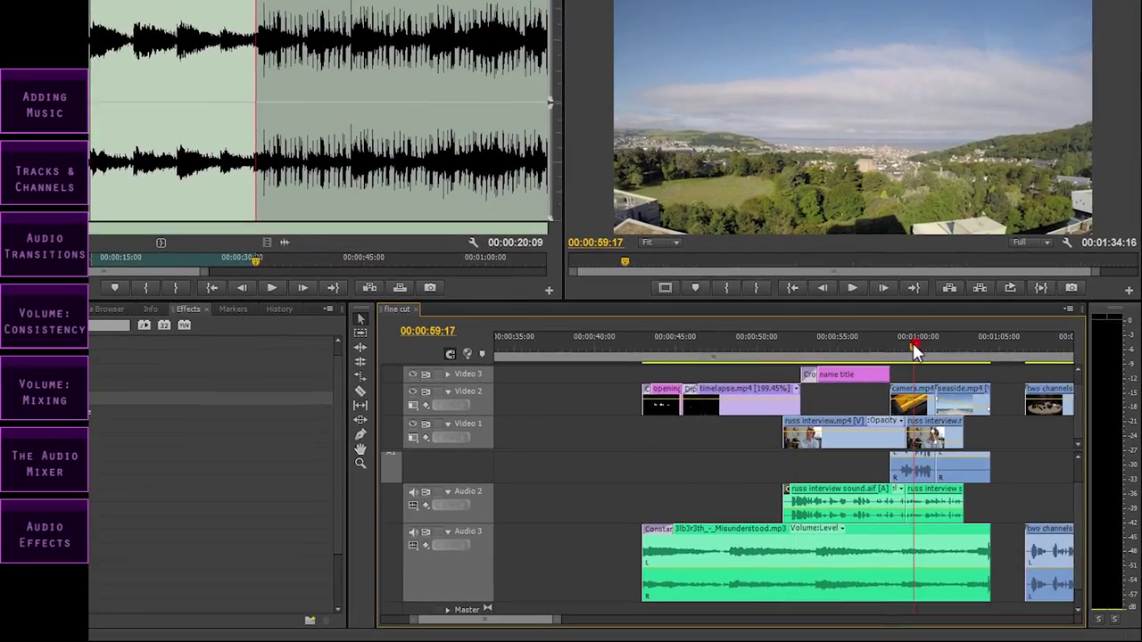
{"action": "key", "text": "equal"}
{"action": "key", "text": "equal"}
{"action": "key", "text": "equal"}
{"action": "key", "text": "equal"}
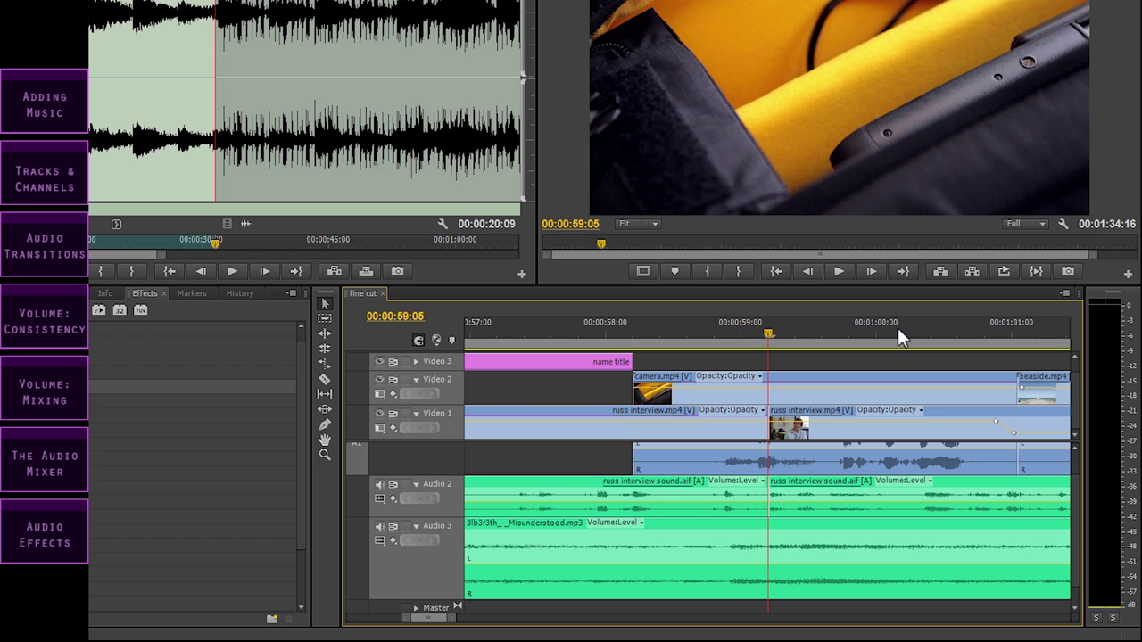
Step: Mute Audio 1 and Audio 3, and play across the cut between the two russ interview sound.aif clips
{"action": "scroll", "coordinate": [424, 491], "scroll_direction": "up", "scroll_amount": 3}
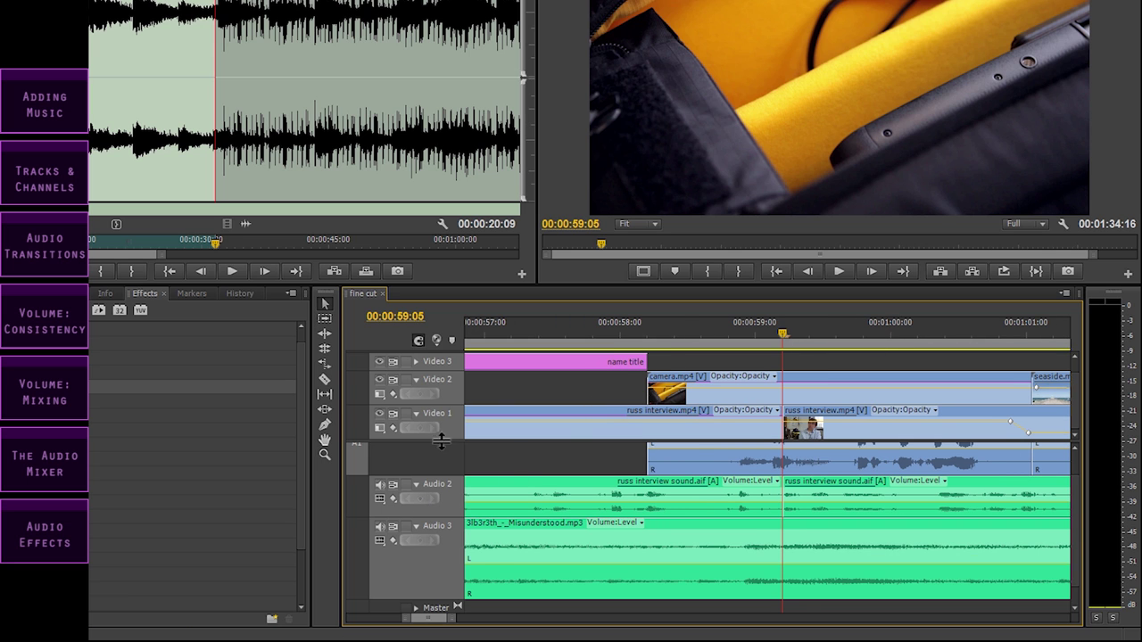
{"action": "scroll", "coordinate": [1071, 484], "scroll_direction": "up", "scroll_amount": 2}
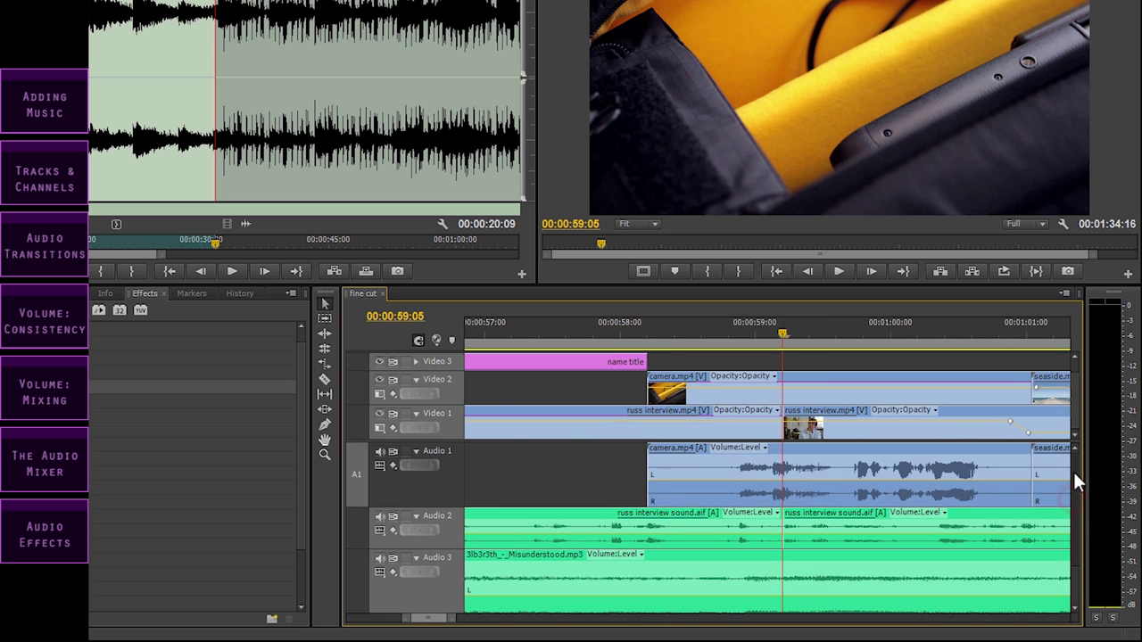
{"action": "left_click", "coordinate": [380, 451]}
{"action": "left_click", "coordinate": [380, 558]}
{"action": "left_click_drag", "start_coordinate": [783, 333], "coordinate": [705, 338]}
{"action": "key", "text": "space"}
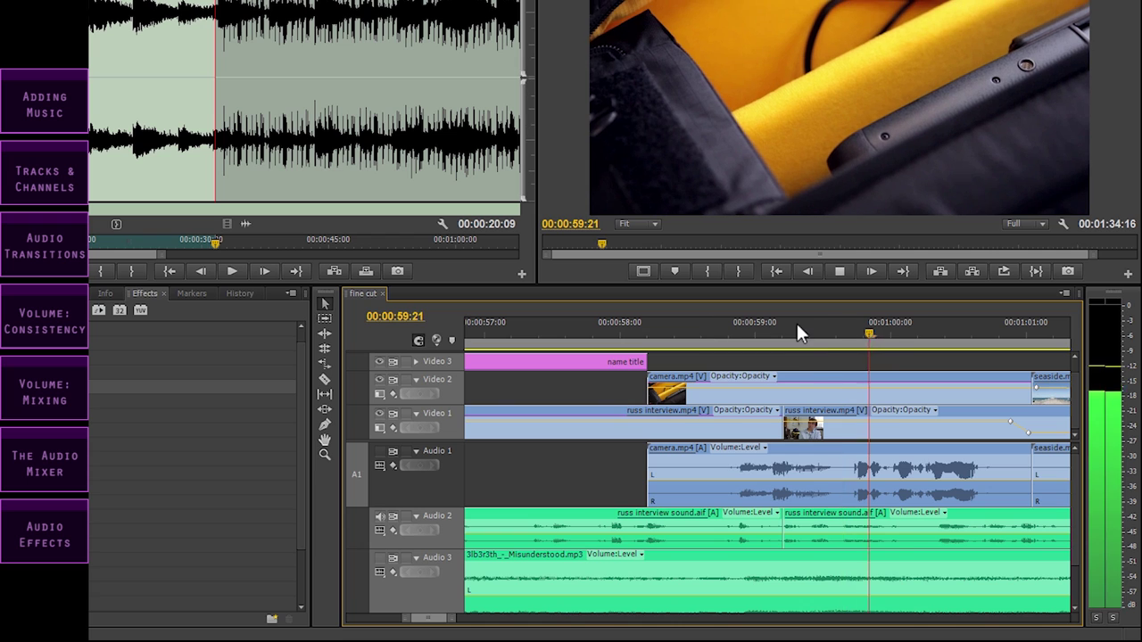
{"action": "key", "text": "space"}
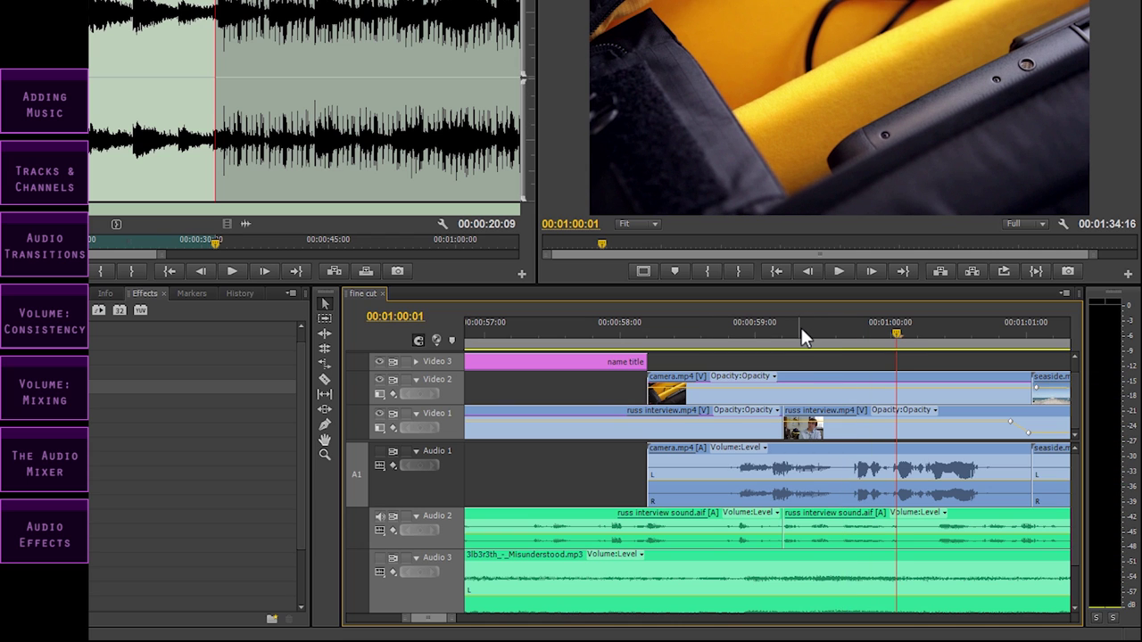
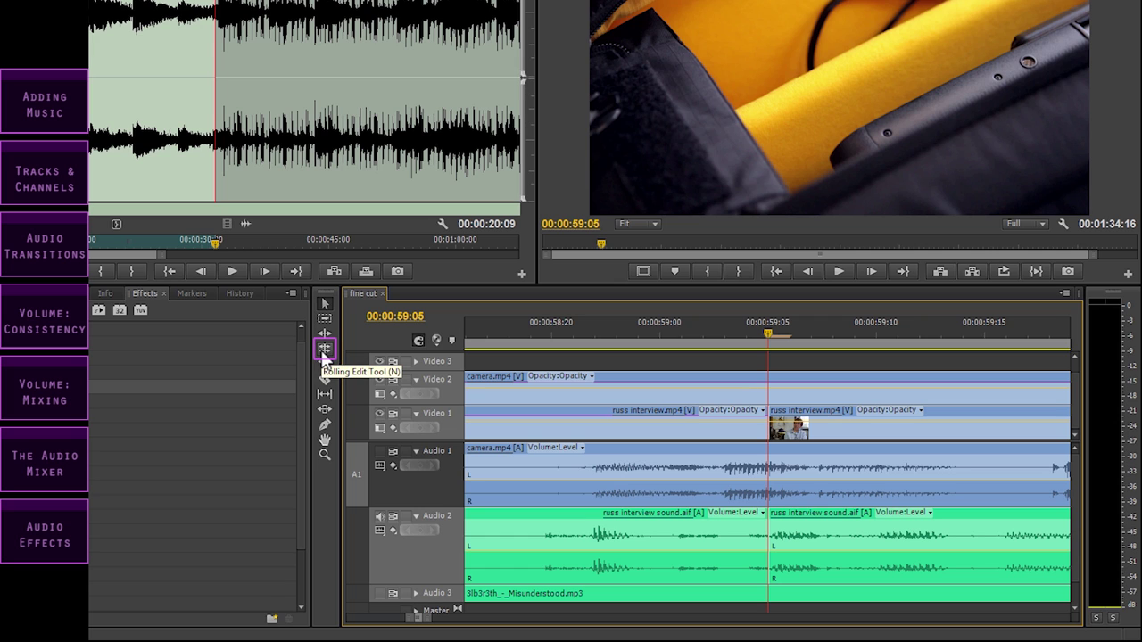
Step: Unlink the video from the audio of both russ interview clips on either side of the 00:00:59:05 cut
{"action": "key", "text": "v"}
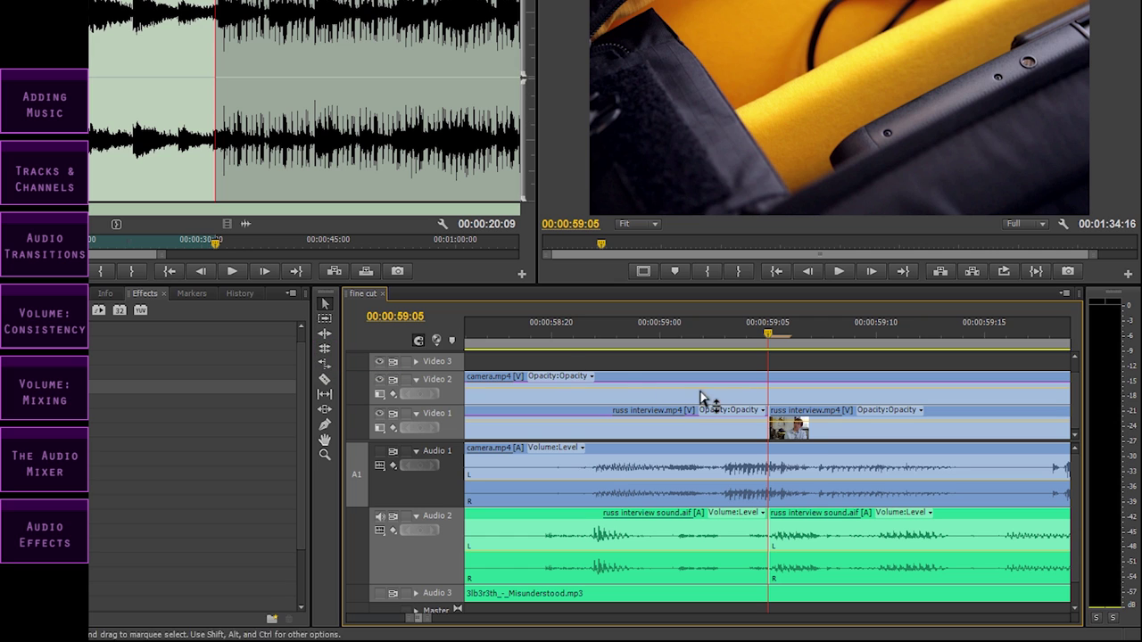
{"action": "left_click", "coordinate": [813, 432]}
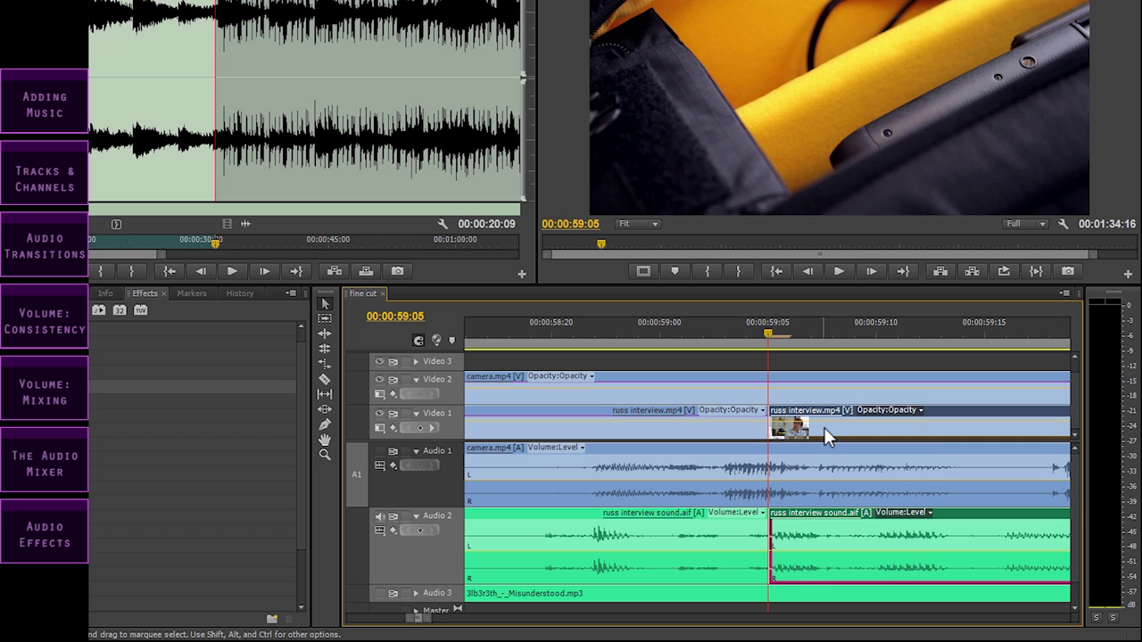
{"action": "right_click", "coordinate": [724, 439]}
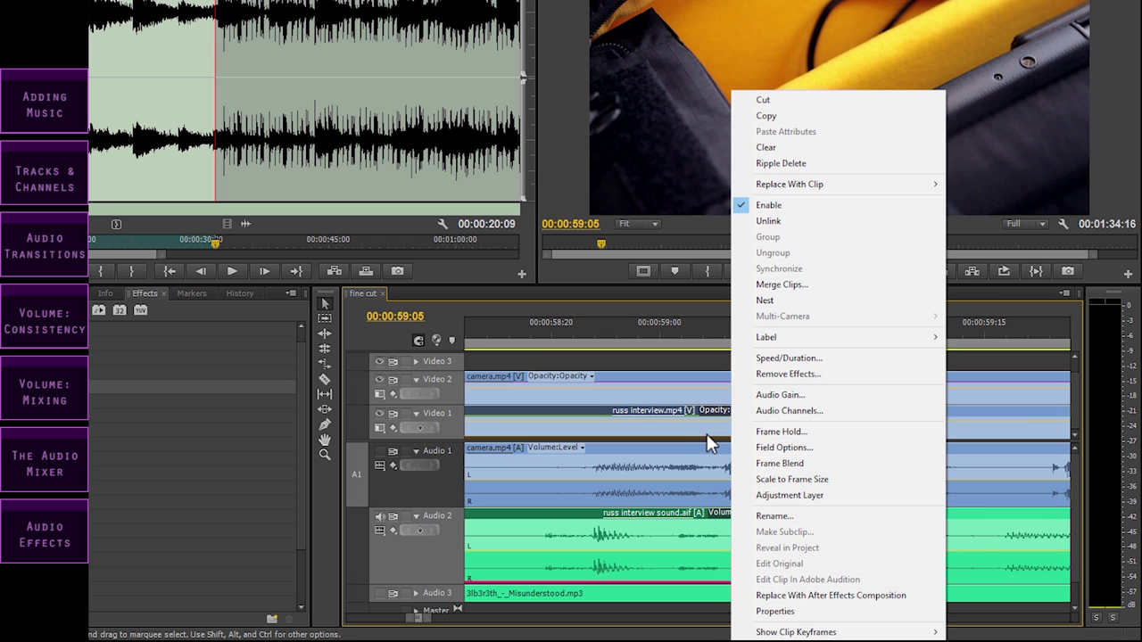
{"action": "left_click", "coordinate": [687, 432]}
{"action": "left_click", "coordinate": [845, 430]}
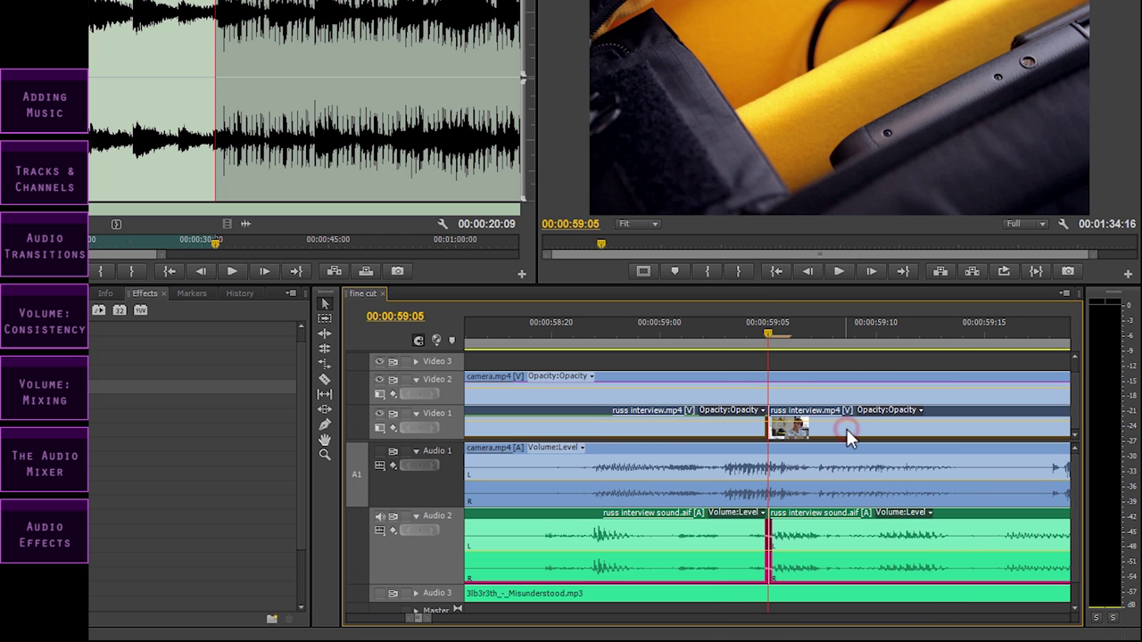
{"action": "right_click", "coordinate": [847, 429]}
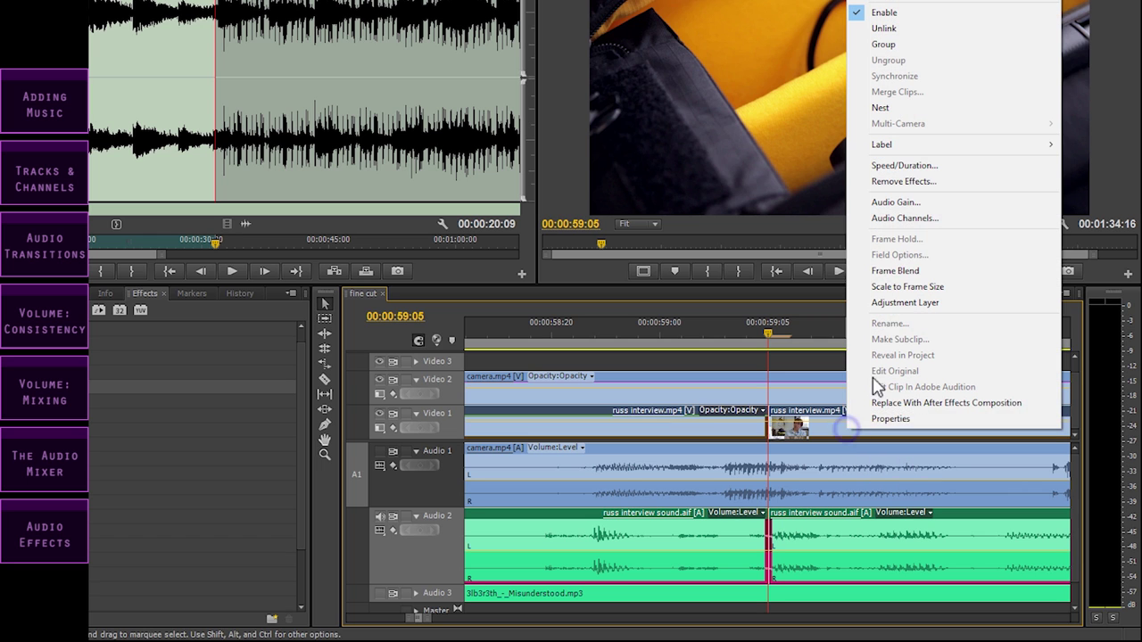
{"action": "left_click", "coordinate": [897, 27]}
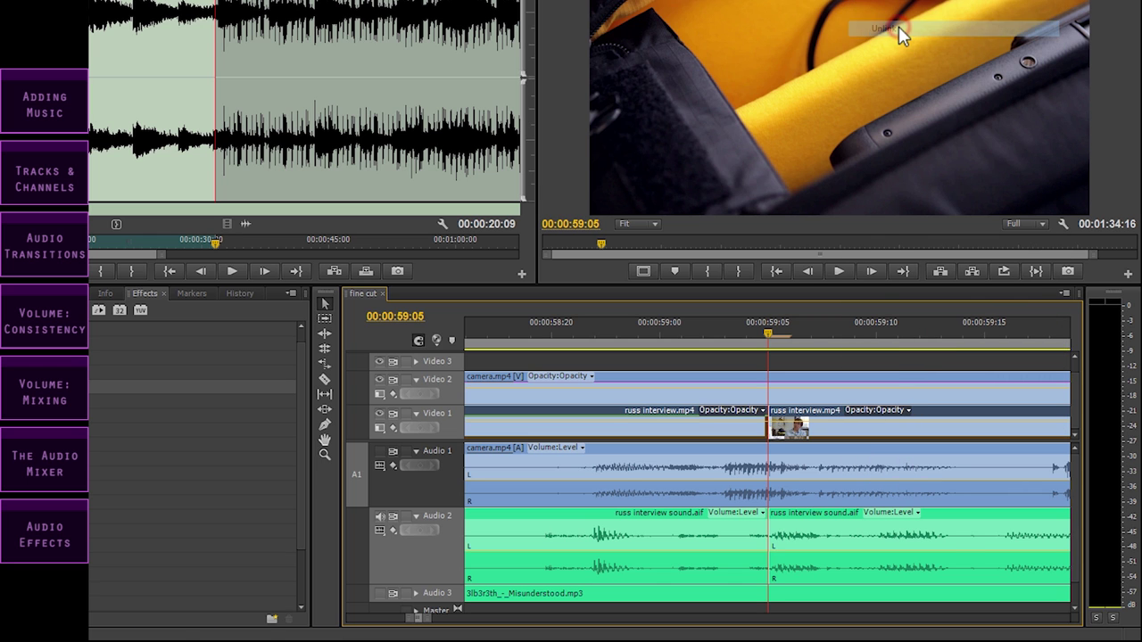
Step: Use the Rolling Edit tool to shift the cut between the russ interview sound.aif clips on Audio 2 to about 00:00:59:08
{"action": "left_click", "coordinate": [325, 349]}
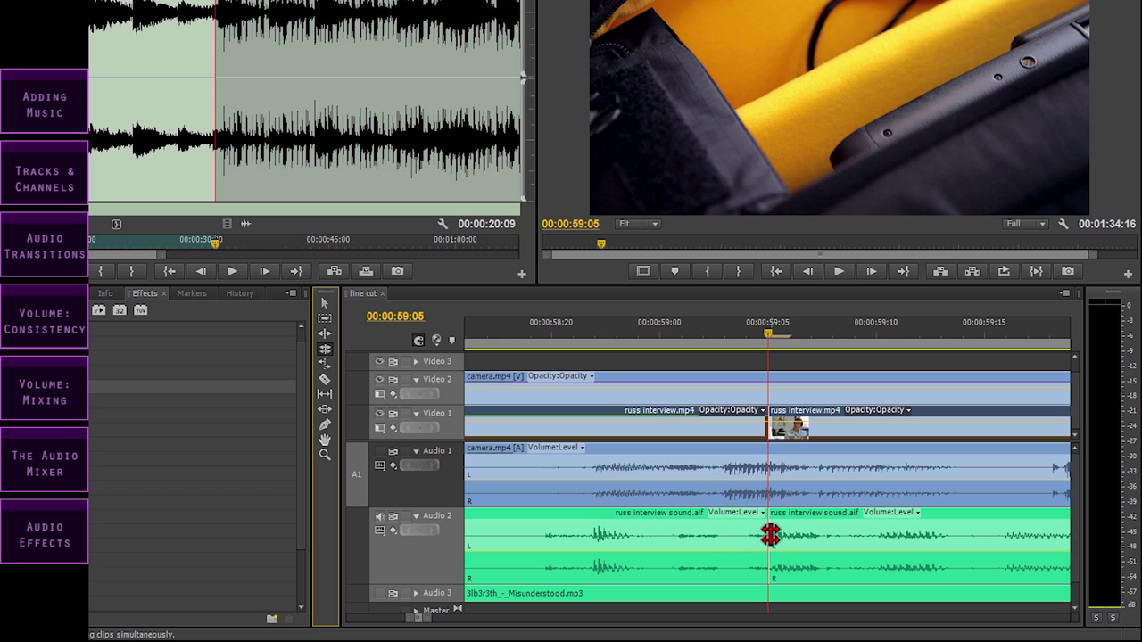
{"action": "left_click", "coordinate": [768, 327]}
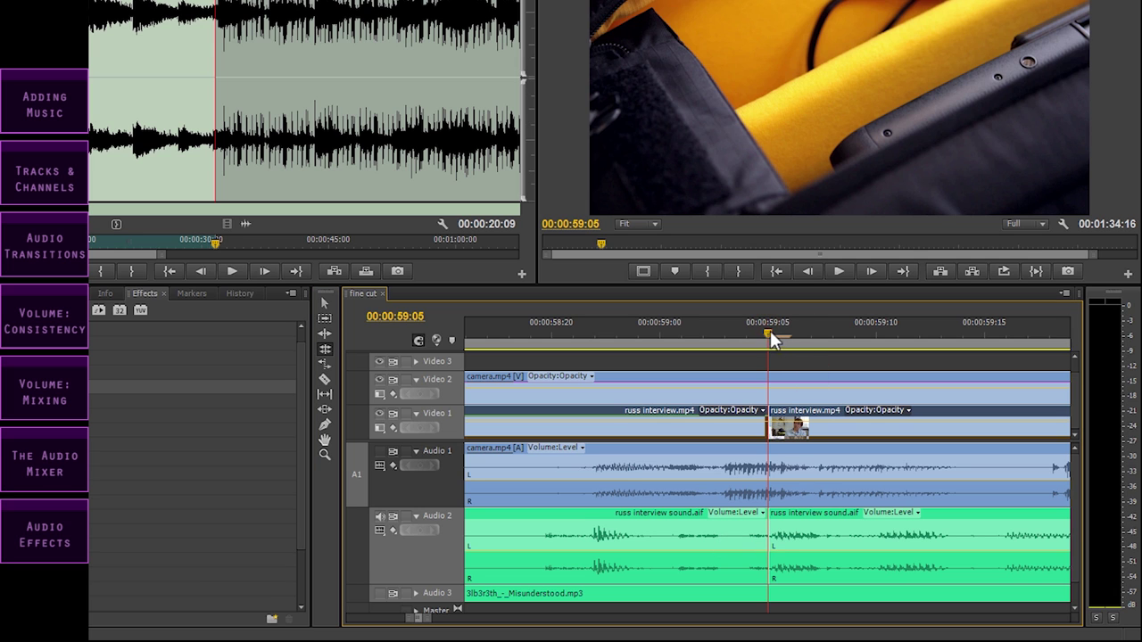
{"action": "left_click_drag", "start_coordinate": [768, 330], "coordinate": [615, 339]}
{"action": "left_click", "coordinate": [768, 539]}
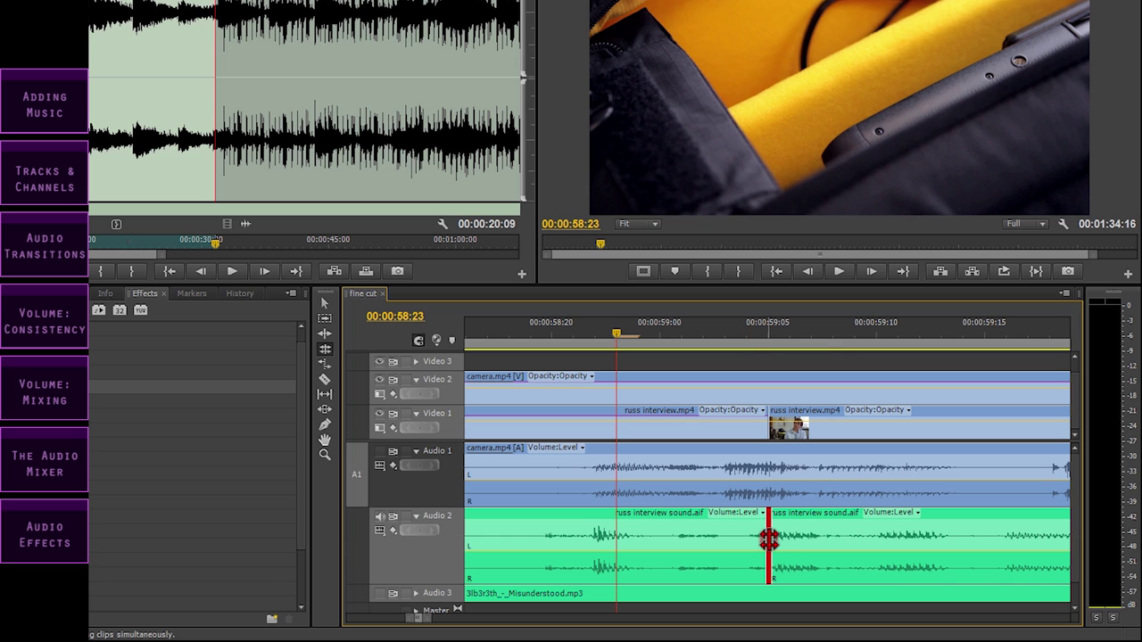
{"action": "left_click_drag", "start_coordinate": [768, 539], "coordinate": [844, 545]}
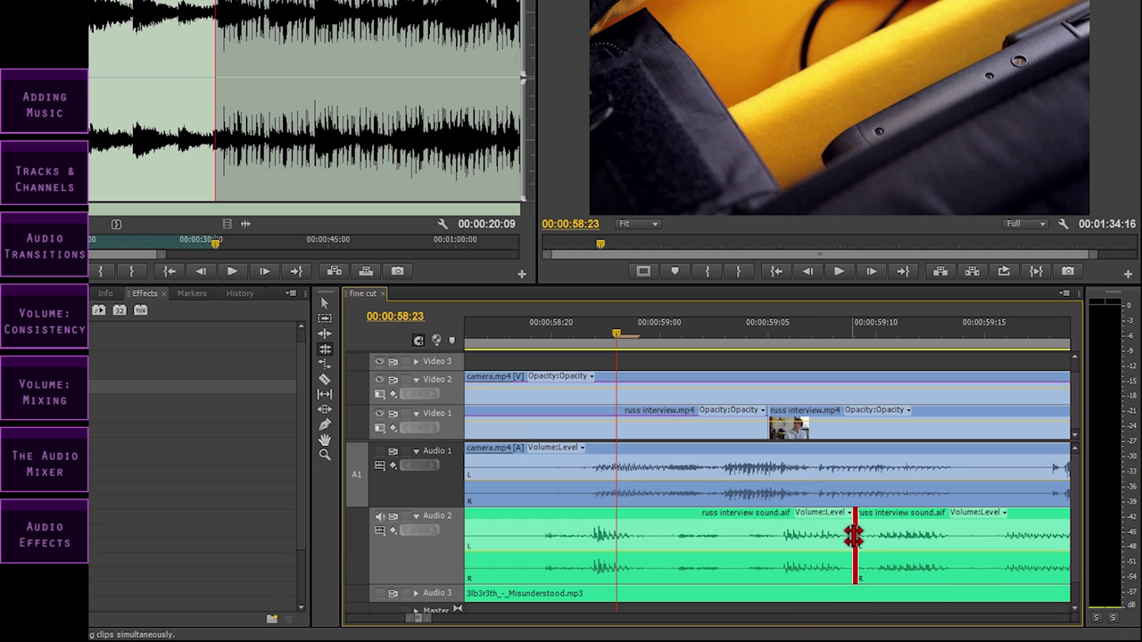
{"action": "left_click_drag", "start_coordinate": [854, 535], "coordinate": [748, 535]}
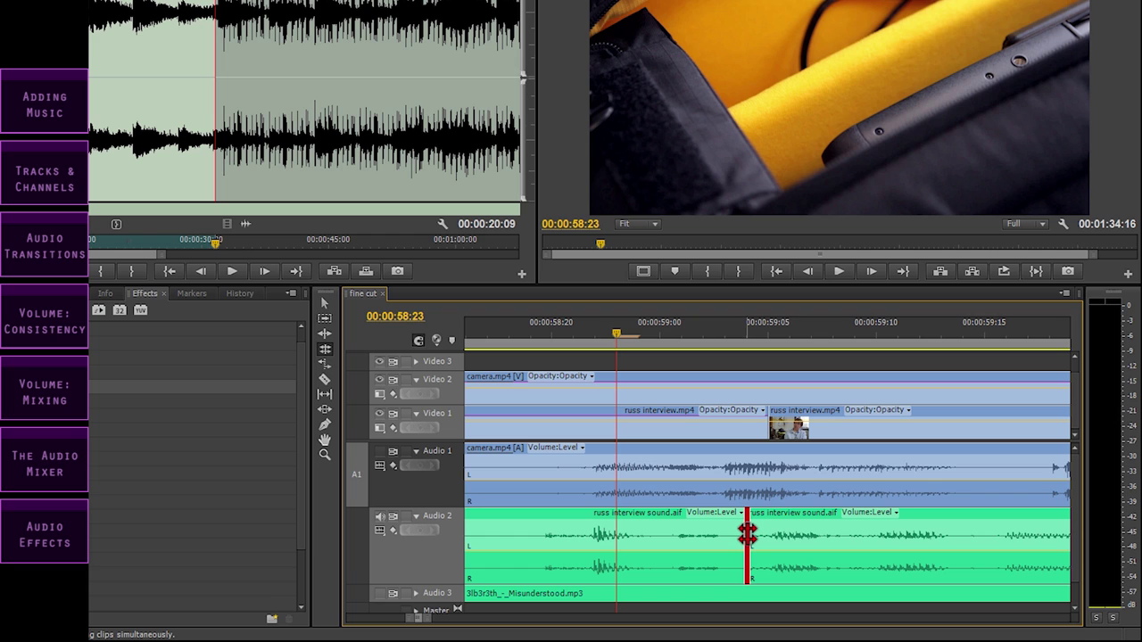
{"action": "left_click_drag", "start_coordinate": [746, 534], "coordinate": [767, 532]}
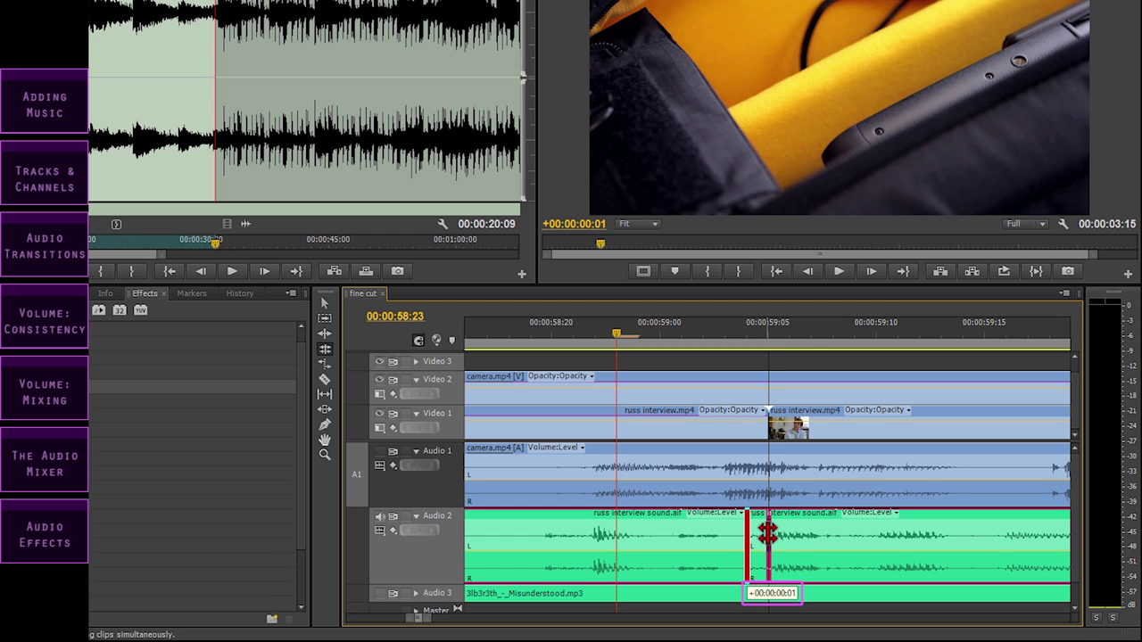
{"action": "left_click_drag", "start_coordinate": [767, 532], "coordinate": [854, 557]}
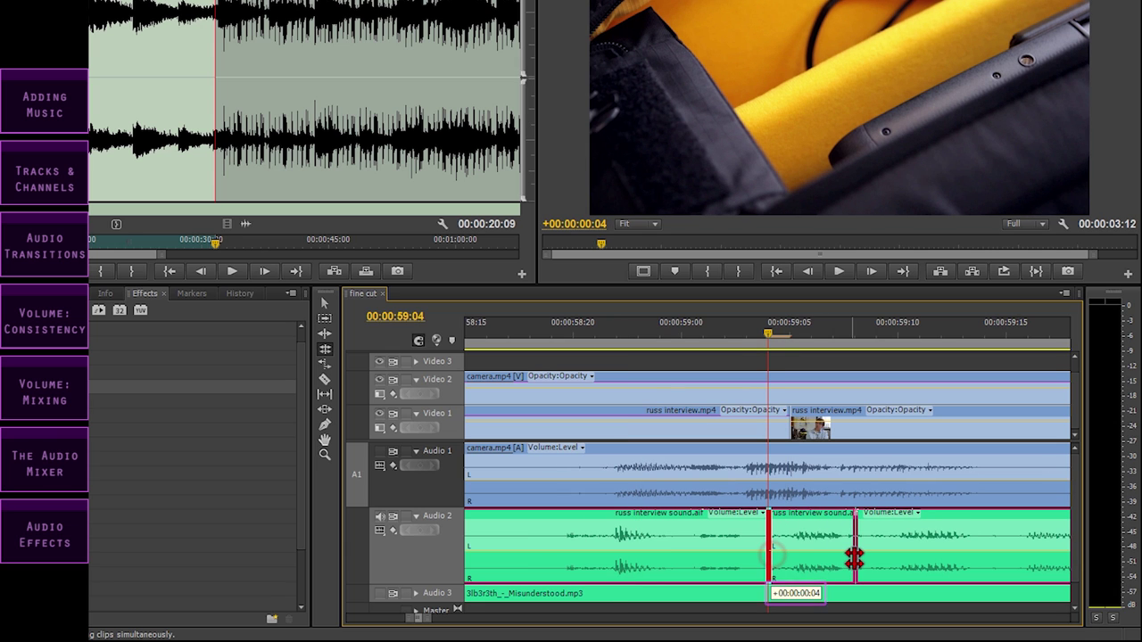
{"action": "left_click_drag", "start_coordinate": [854, 556], "coordinate": [853, 557]}
Step: Play across the rolled Audio 2 edit from about 00:00:58:21 and listen to it again
{"action": "left_click_drag", "start_coordinate": [774, 322], "coordinate": [600, 353]}
{"action": "key", "text": "space"}
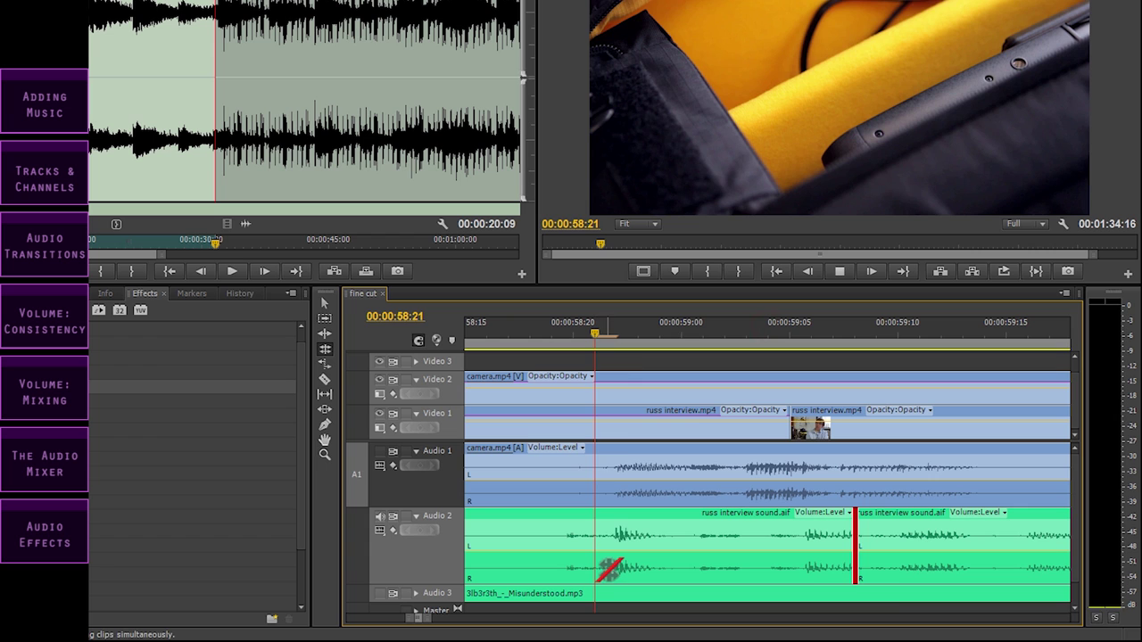
{"action": "key", "text": "space"}
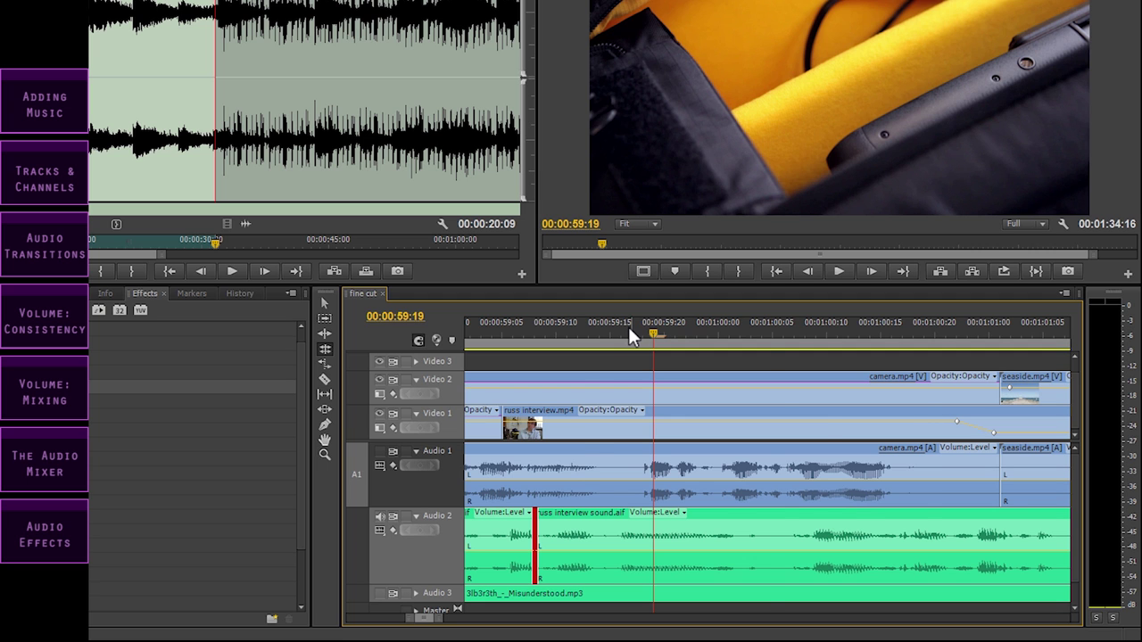
{"action": "key", "text": "="}
{"action": "key", "text": "j"}
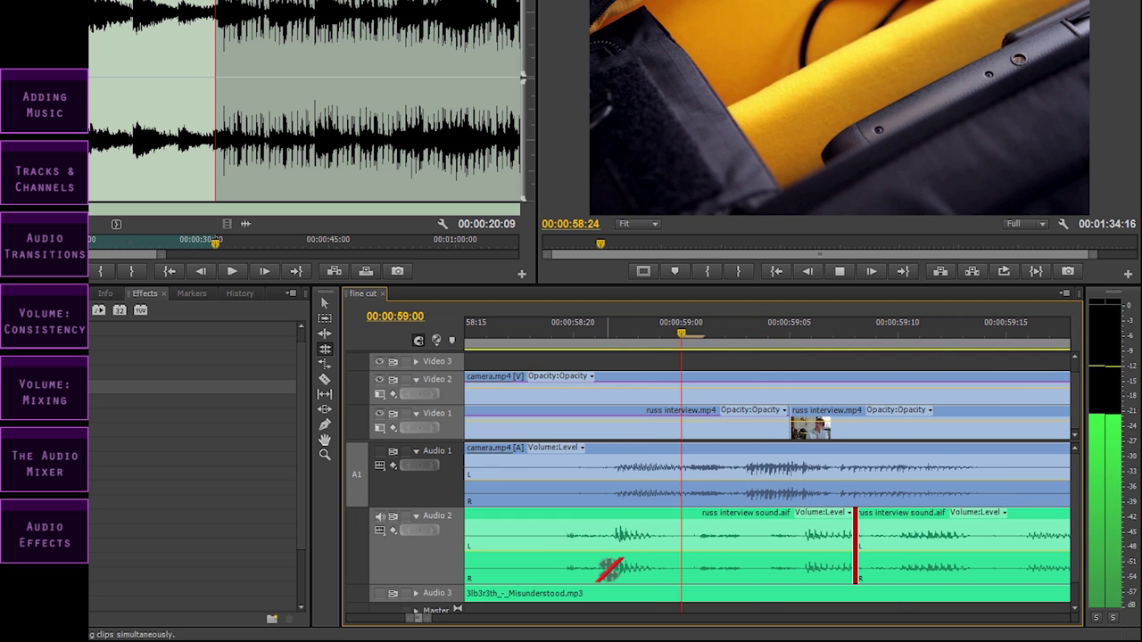
{"action": "key", "text": "space"}
{"action": "left_click_drag", "start_coordinate": [627, 339], "coordinate": [485, 327]}
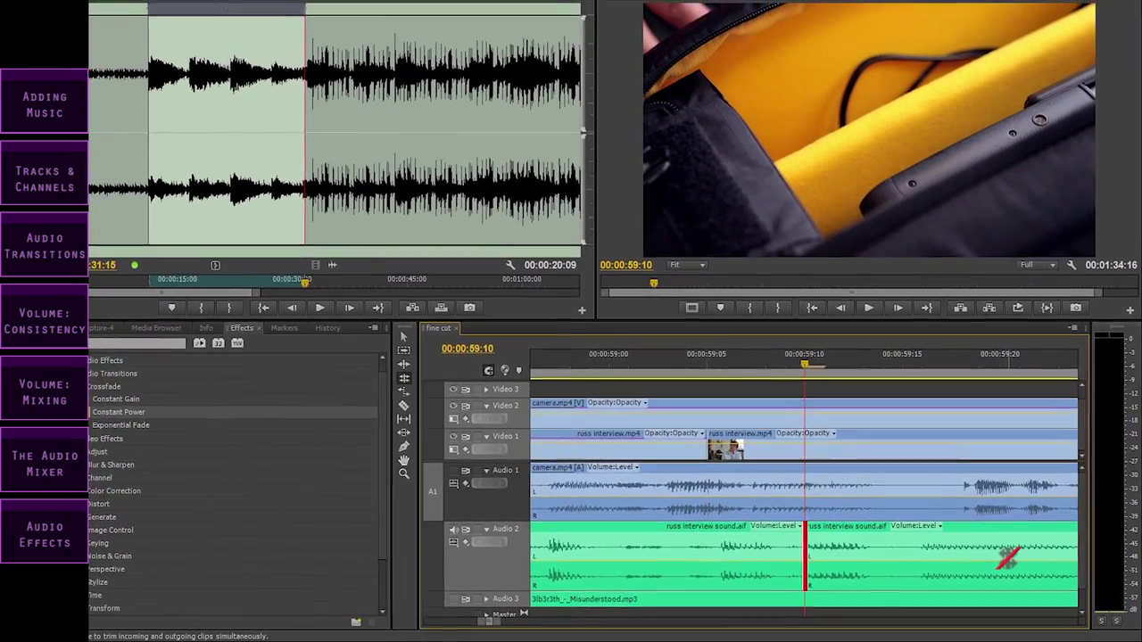
Step: Apply a Constant Power transition to the Audio 2 edit at 00:00:59:10 and play through the crossfade
{"action": "mouse_move", "coordinate": [131, 420]}
{"action": "left_mouse_down"}
{"action": "mouse_move", "coordinate": [581, 481]}
{"action": "mouse_move", "coordinate": [829, 544]}
{"action": "mouse_move", "coordinate": [815, 533]}
{"action": "left_mouse_up"}
{"action": "left_click", "coordinate": [806, 381]}
{"action": "key", "text": "minus"}
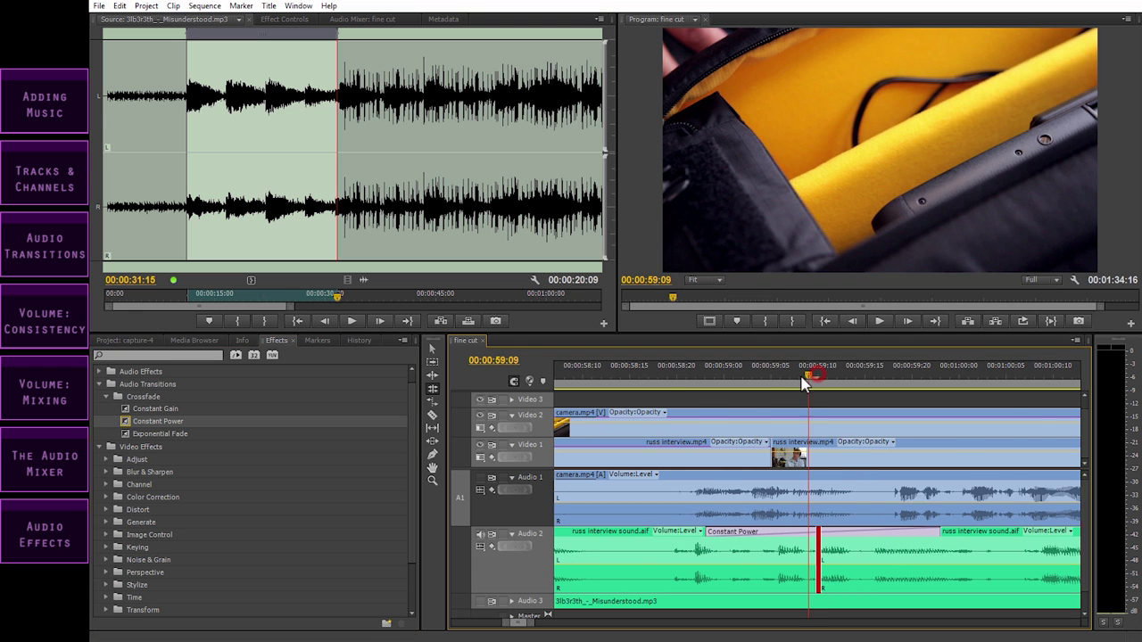
{"action": "key", "text": "minus"}
{"action": "key", "text": "space"}
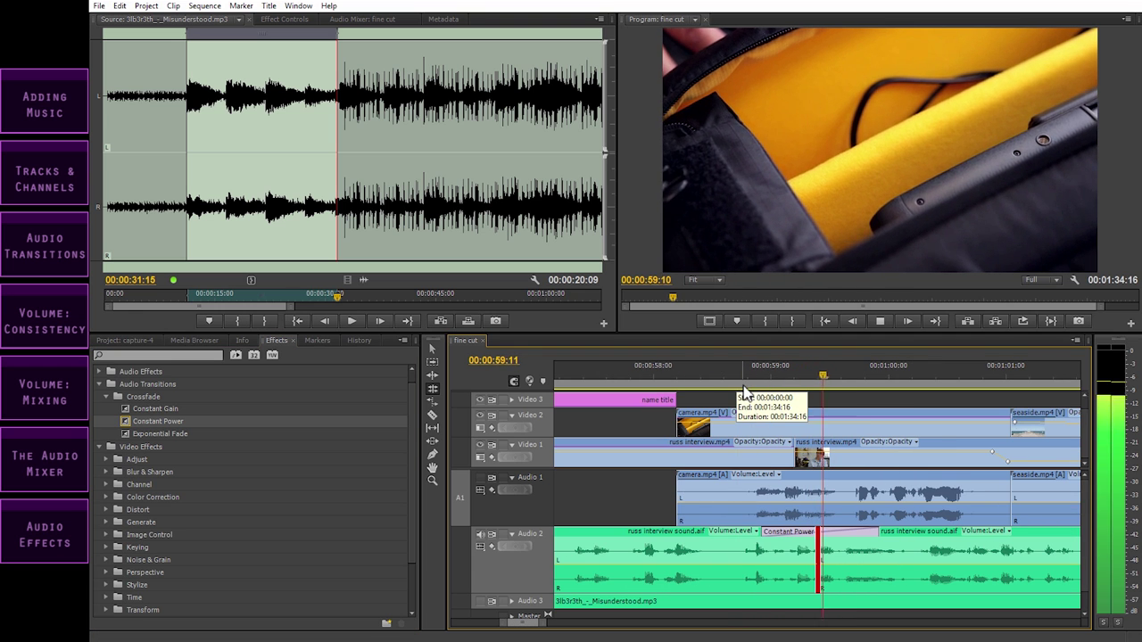
{"action": "left_click", "coordinate": [735, 382]}
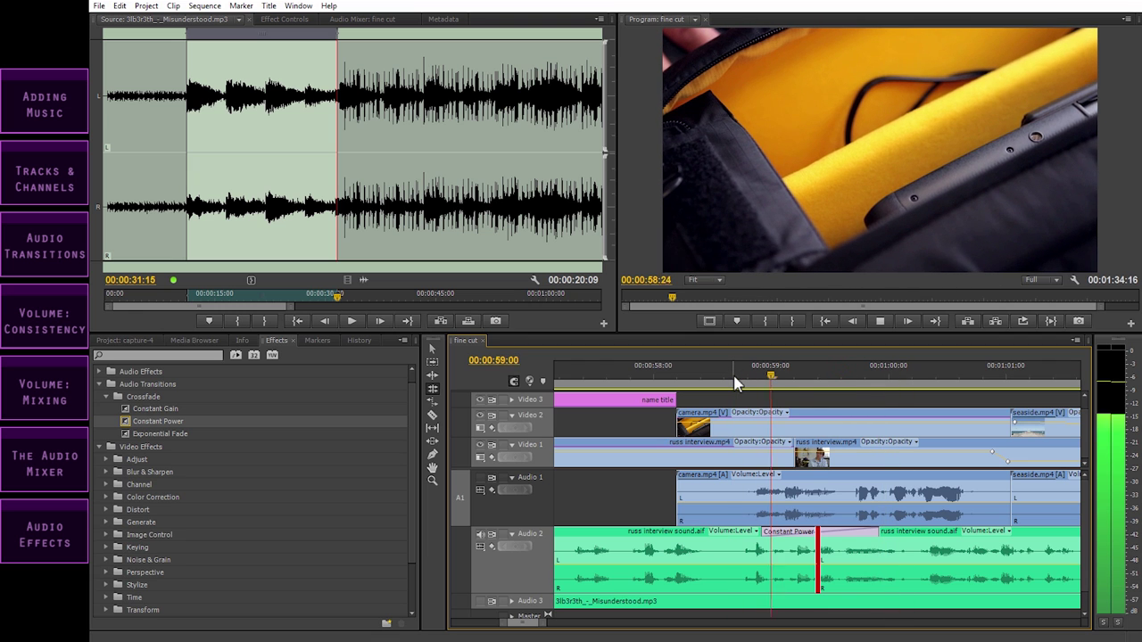
{"action": "key", "text": "space"}
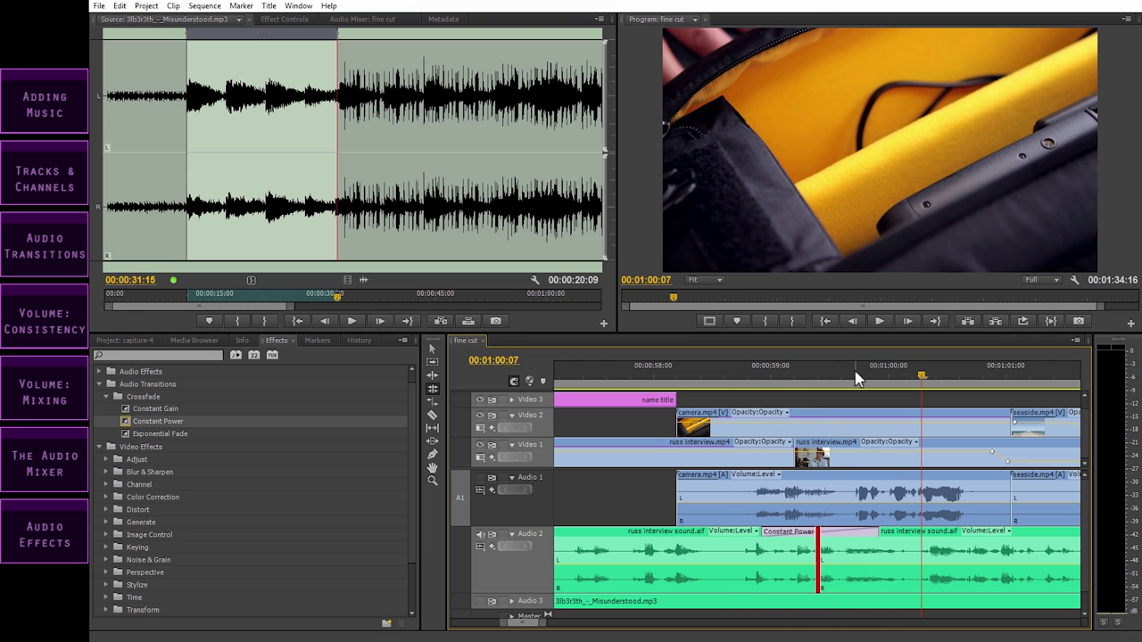
Step: Shorten the Constant Power transition on Audio 2 to about one frame on each side of the 00:00:59:10 edit
{"action": "left_click", "coordinate": [818, 379]}
{"action": "key", "text": "equal"}
{"action": "key", "text": "equal"}
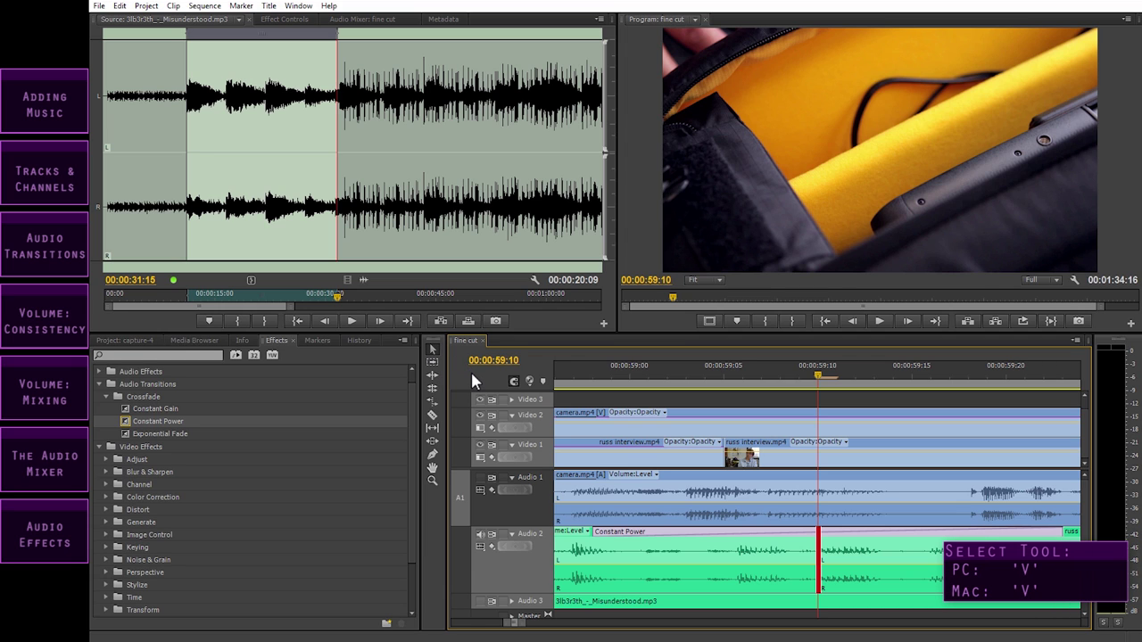
{"action": "left_click", "coordinate": [717, 539]}
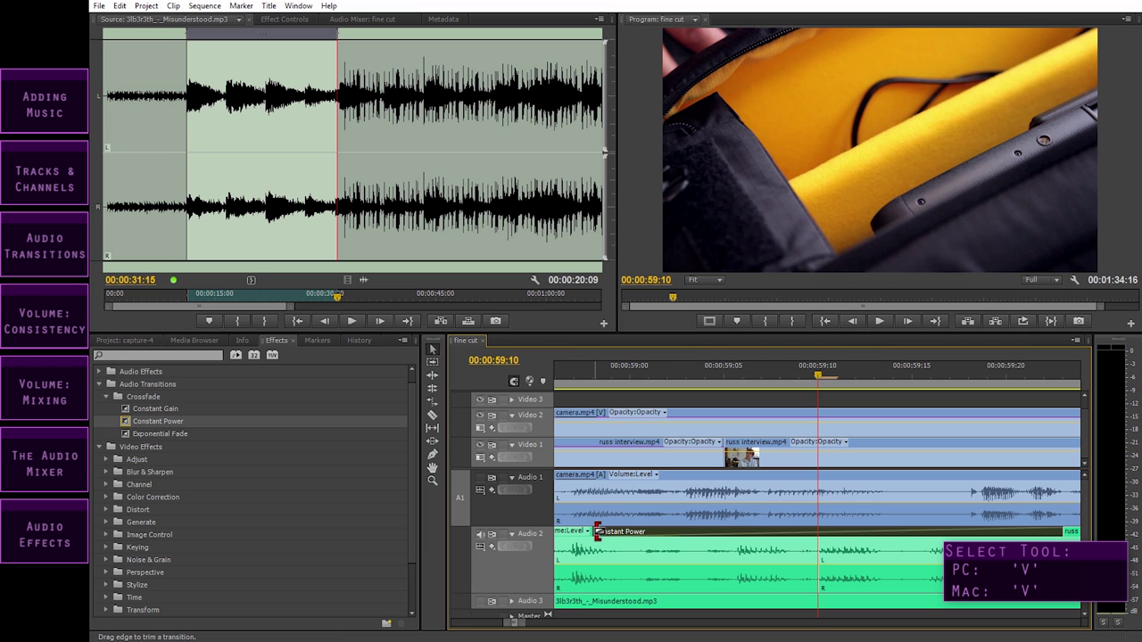
{"action": "left_click_drag", "start_coordinate": [596, 532], "coordinate": [802, 535]}
{"action": "left_click_drag", "start_coordinate": [1061, 534], "coordinate": [826, 541]}
Step: Play through the shortened crossfade from about 00:00:58:21, and return the playhead to the edit at 00:00:59:10
{"action": "key", "text": "space"}
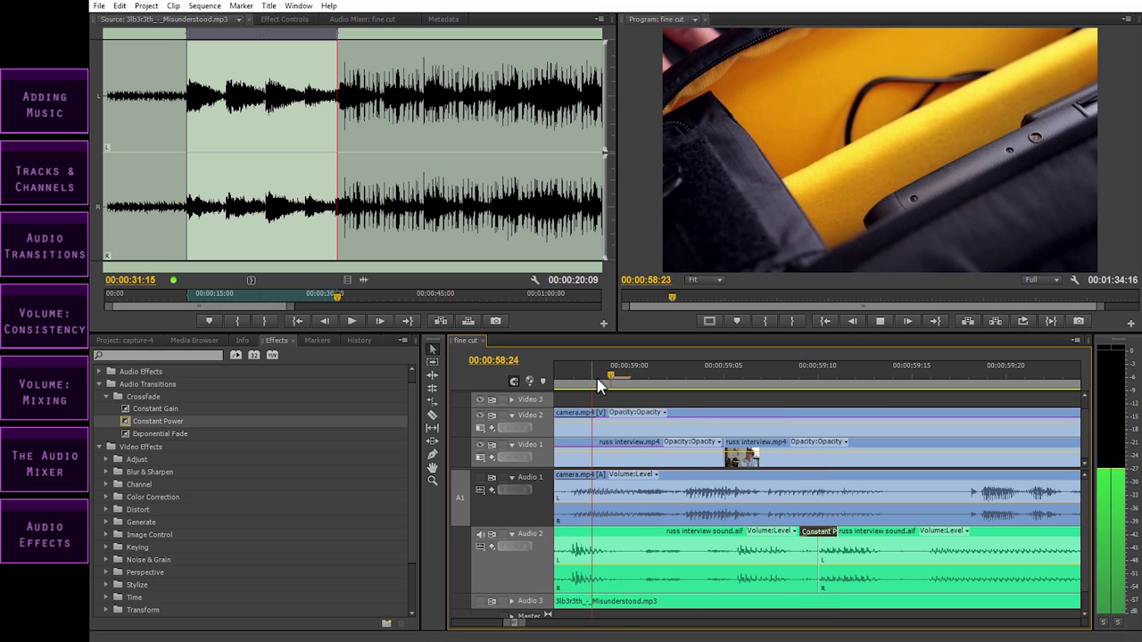
{"action": "left_click", "coordinate": [764, 377]}
{"action": "key", "text": "minus"}
{"action": "key", "text": "equal"}
{"action": "left_click", "coordinate": [634, 379]}
{"action": "key", "text": "space"}
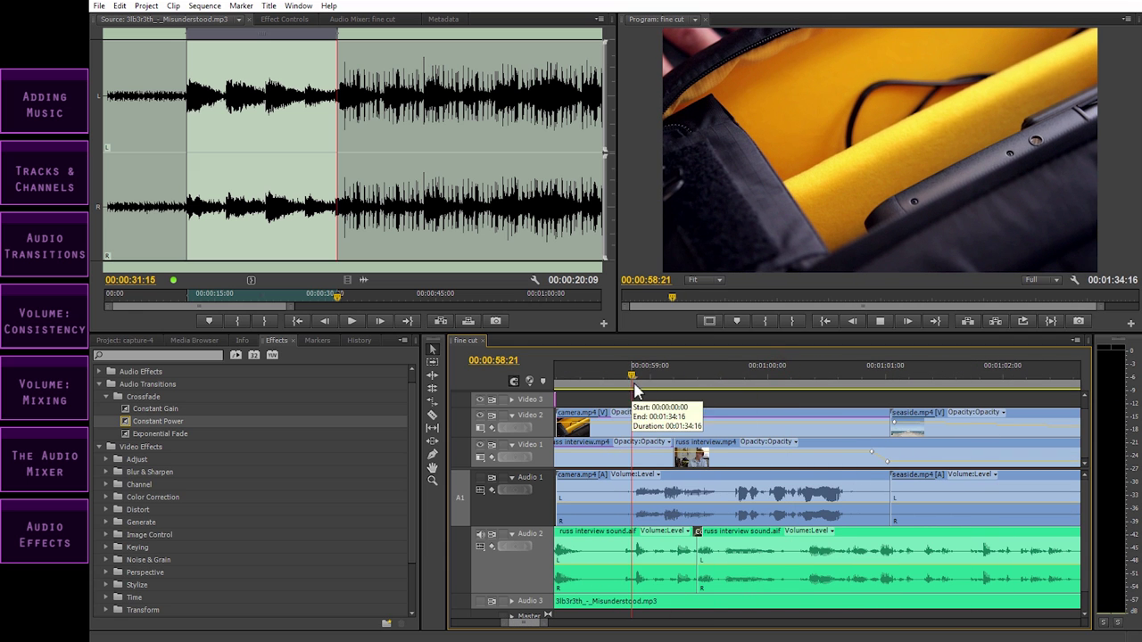
{"action": "key", "text": "space"}
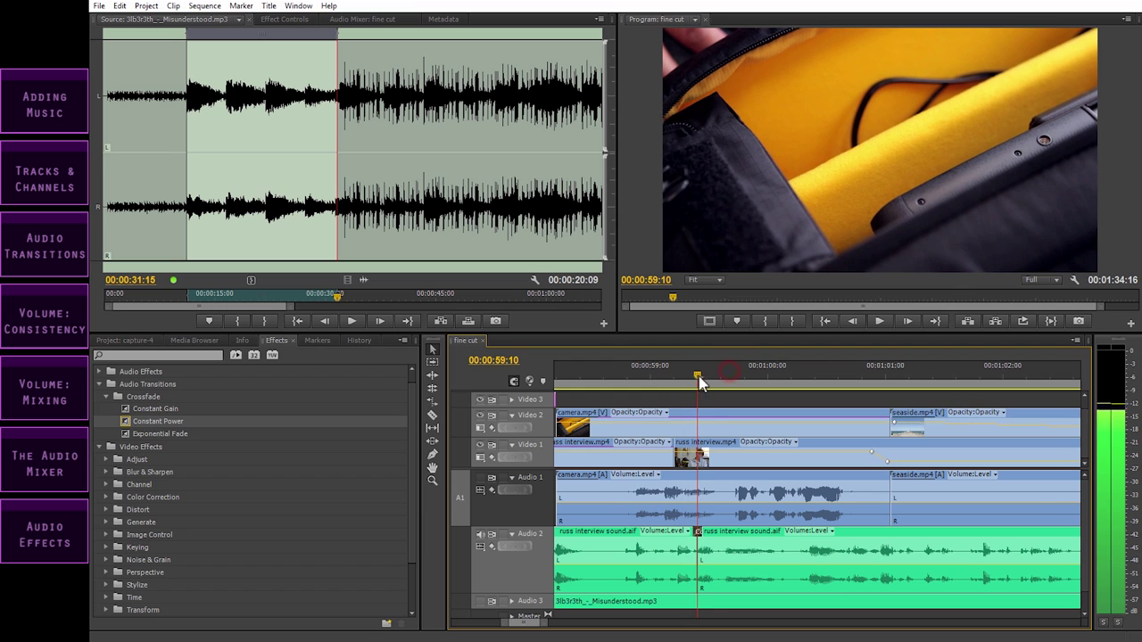
{"action": "key", "text": "equal"}
{"action": "key", "text": "equal"}
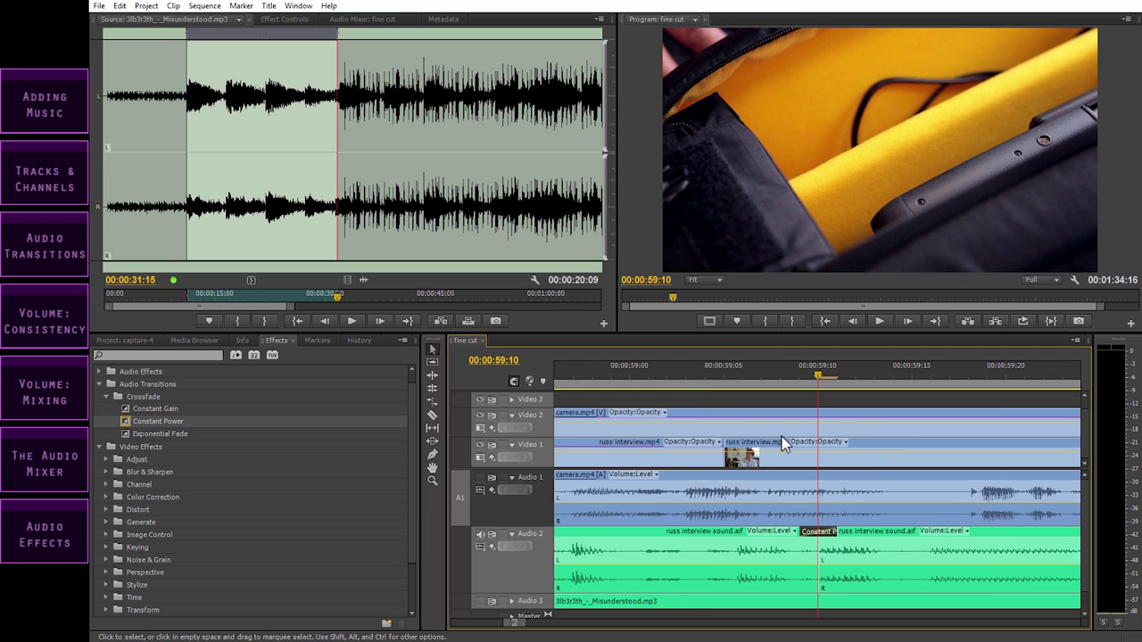
Step: Use the Rolling Edit tool to roll the interview edit on Audio 2 slightly earlier, and play across it
{"action": "left_click", "coordinate": [432, 389]}
{"action": "left_click_drag", "start_coordinate": [818, 562], "coordinate": [785, 555]}
{"action": "key", "text": "minus"}
{"action": "left_click_drag", "start_coordinate": [785, 374], "coordinate": [637, 375]}
{"action": "key", "text": "space"}
{"action": "key", "text": "space"}
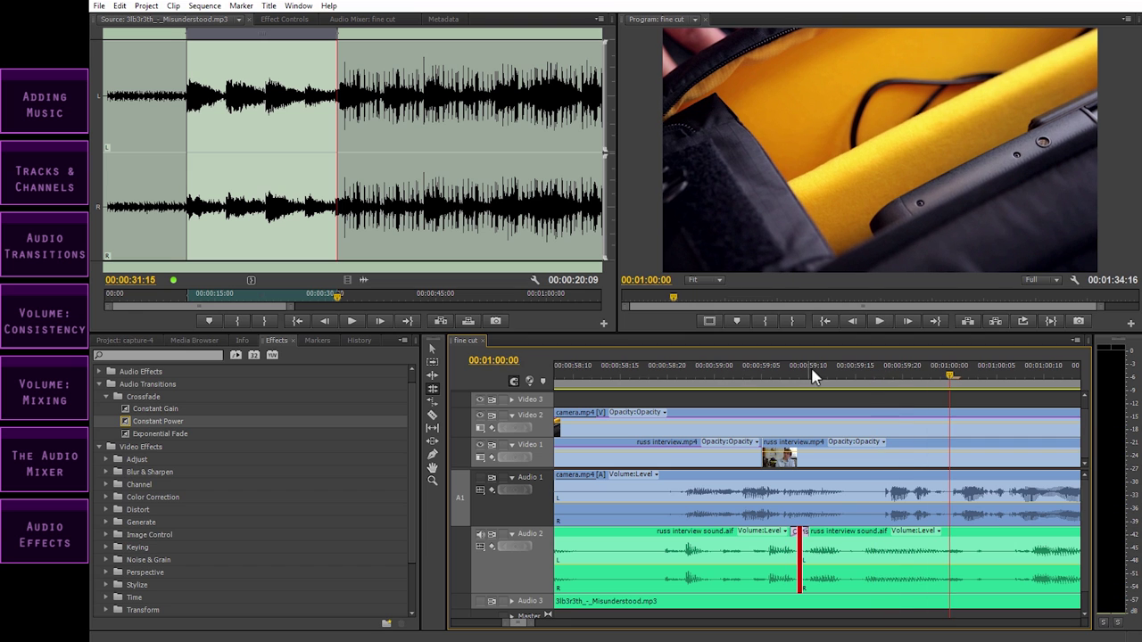
Step: Roll the Audio 2 interview edit about two frames further back and play across it again
{"action": "left_click_drag", "start_coordinate": [789, 556], "coordinate": [772, 556]}
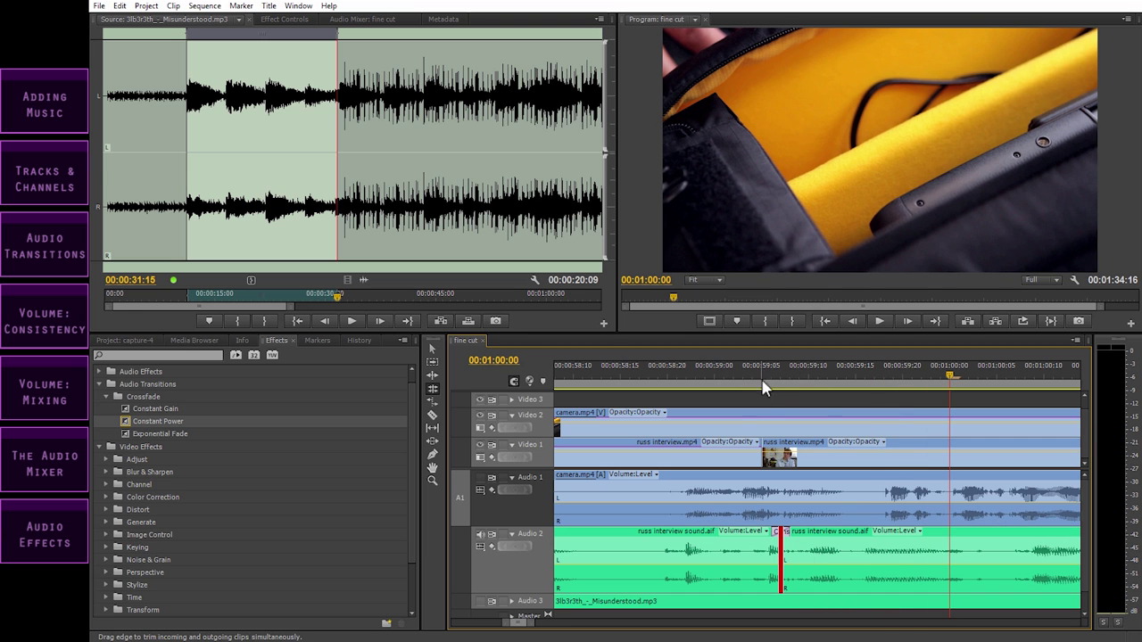
{"action": "left_click", "coordinate": [637, 375]}
{"action": "key", "text": "space"}
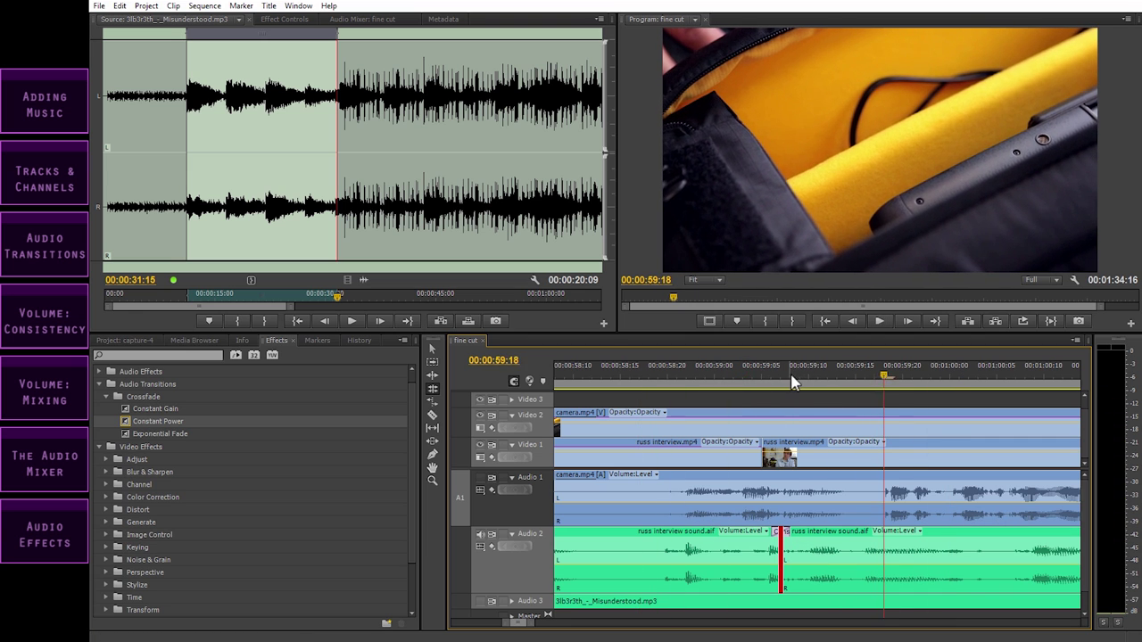
{"action": "key", "text": "space"}
Step: Roll the Audio 2 edit back to line up with the interview cut on Video 1, and play from about 00:00:58:11
{"action": "left_click_drag", "start_coordinate": [782, 555], "coordinate": [764, 549]}
{"action": "left_click", "coordinate": [586, 376]}
{"action": "key", "text": "space"}
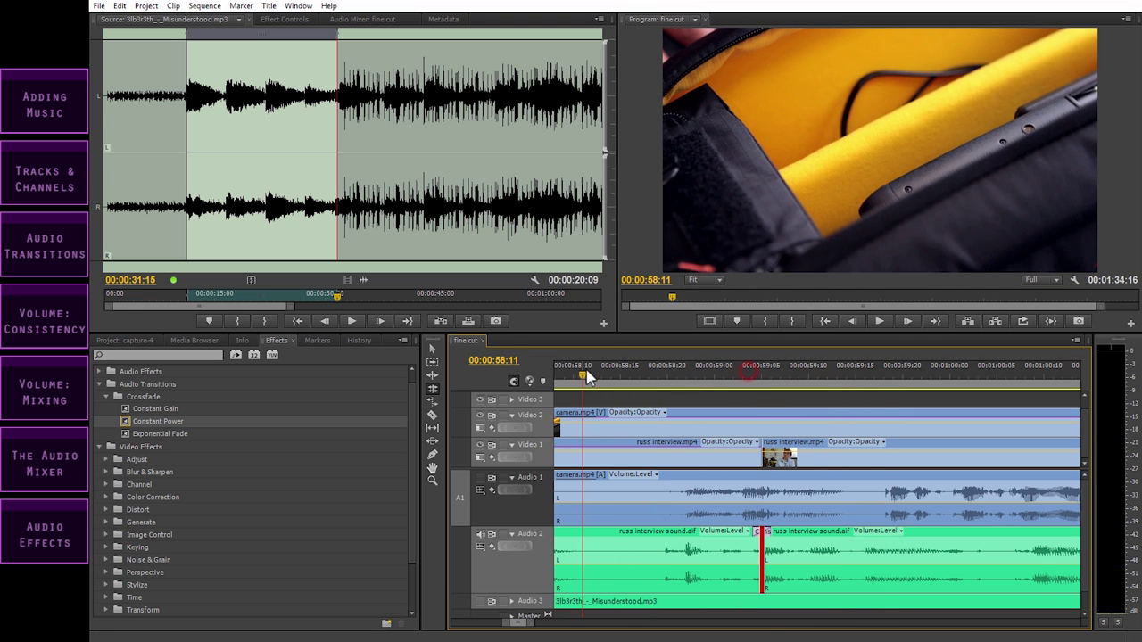
{"action": "key", "text": "space"}
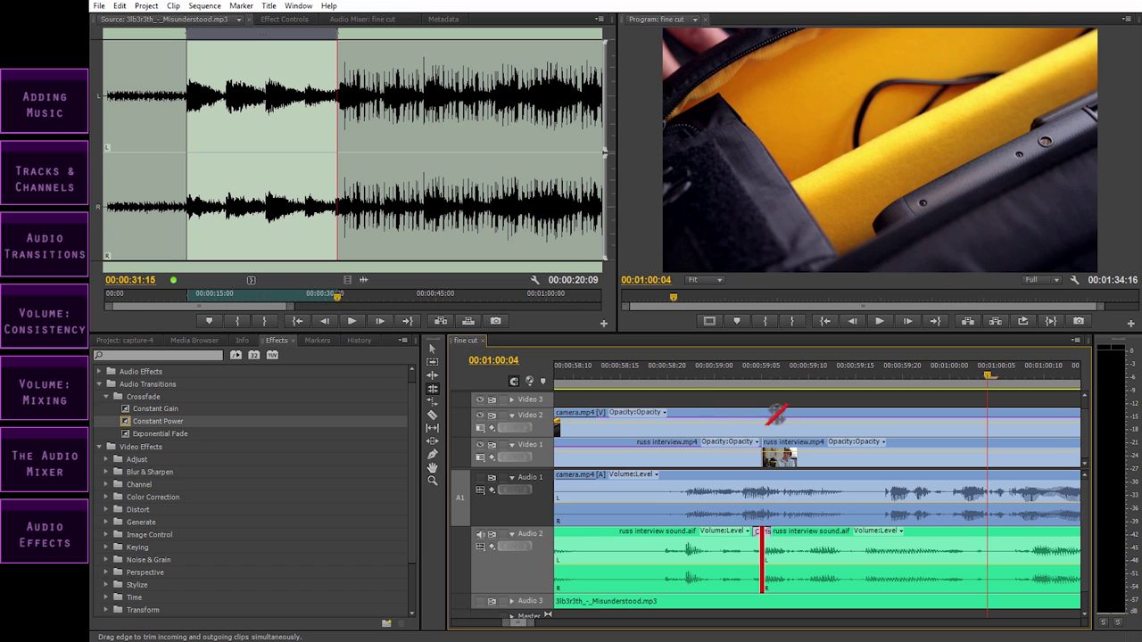
Step: Switch back to the Selection tool and listen to the end of the last interview sound clip from about 00:01:02:10
{"action": "key", "text": "minus"}
{"action": "left_click", "coordinate": [752, 381]}
{"action": "key", "text": "minus"}
{"action": "key", "text": "minus"}
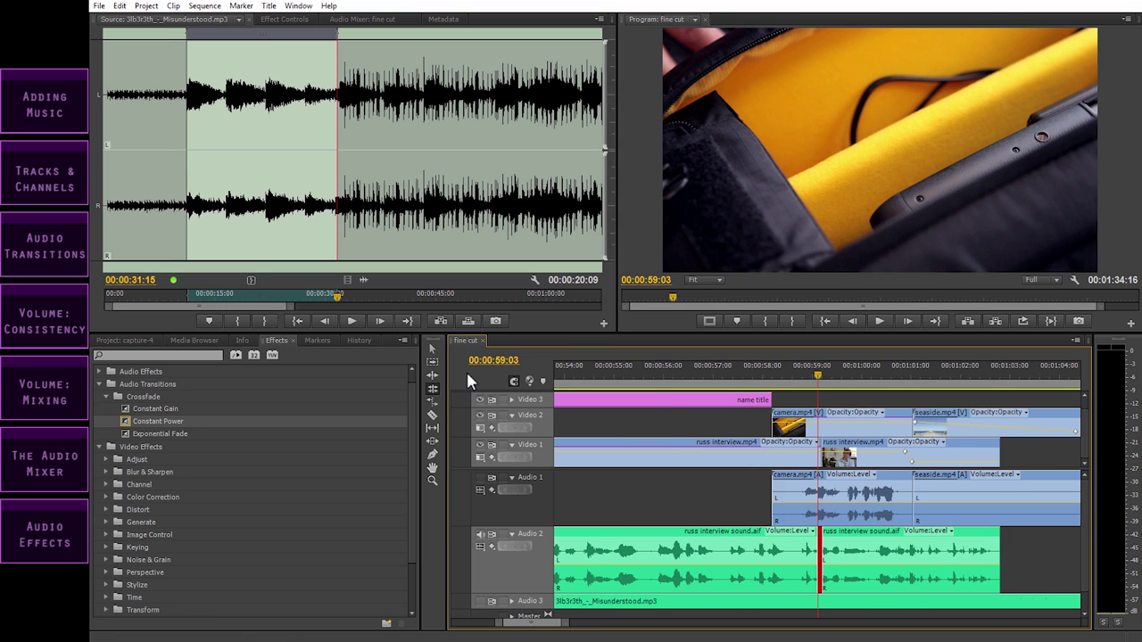
{"action": "left_click", "coordinate": [433, 349]}
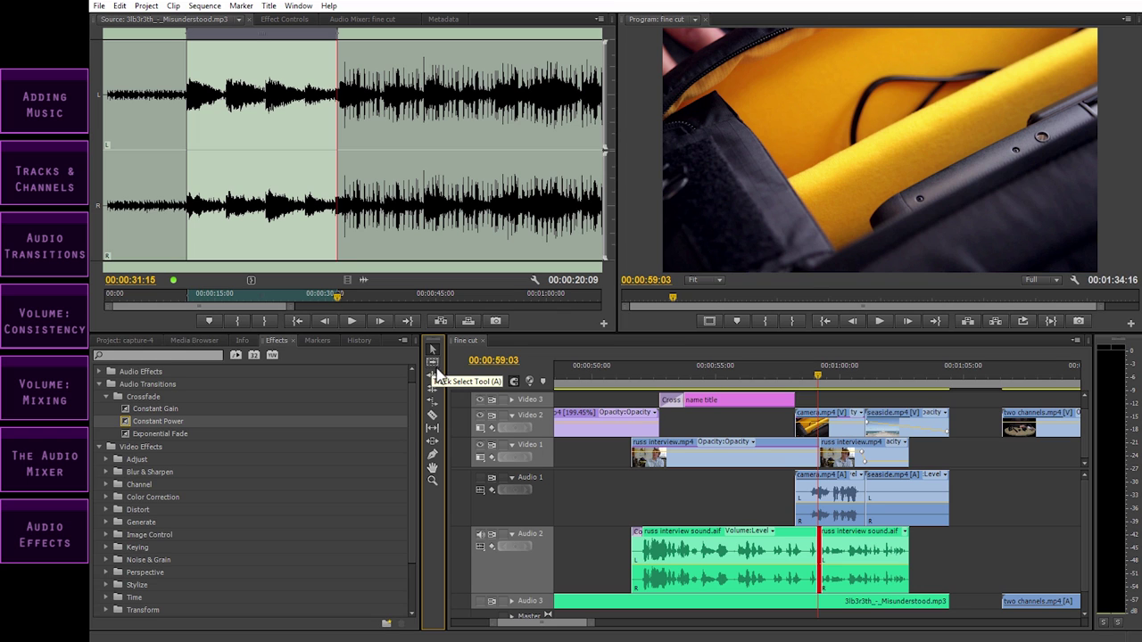
{"action": "left_click", "coordinate": [828, 373]}
{"action": "left_click_drag", "start_coordinate": [828, 373], "coordinate": [901, 382]}
{"action": "key", "text": "equal"}
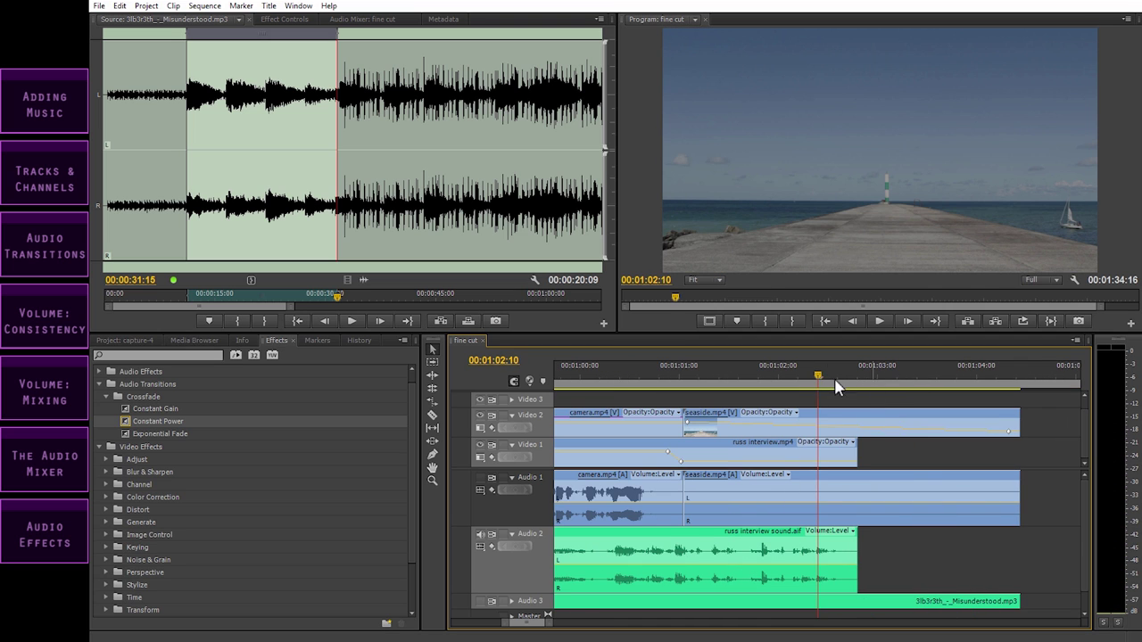
{"action": "left_click", "coordinate": [822, 376]}
{"action": "key", "text": "space"}
Step: Fade out the last interview sound clip with a Constant Power transition of about four frames, trimming the clip's end to about 00:01:02:16
{"action": "left_click_drag", "start_coordinate": [130, 421], "coordinate": [859, 556]}
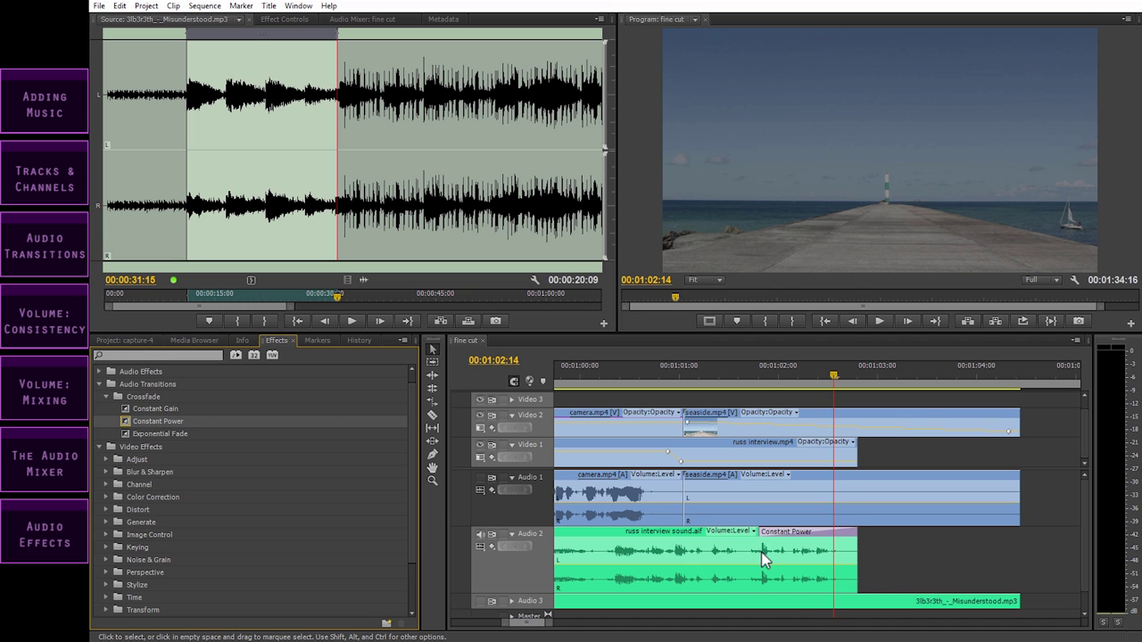
{"action": "left_click_drag", "start_coordinate": [759, 533], "coordinate": [829, 560]}
{"action": "key", "text": "equal"}
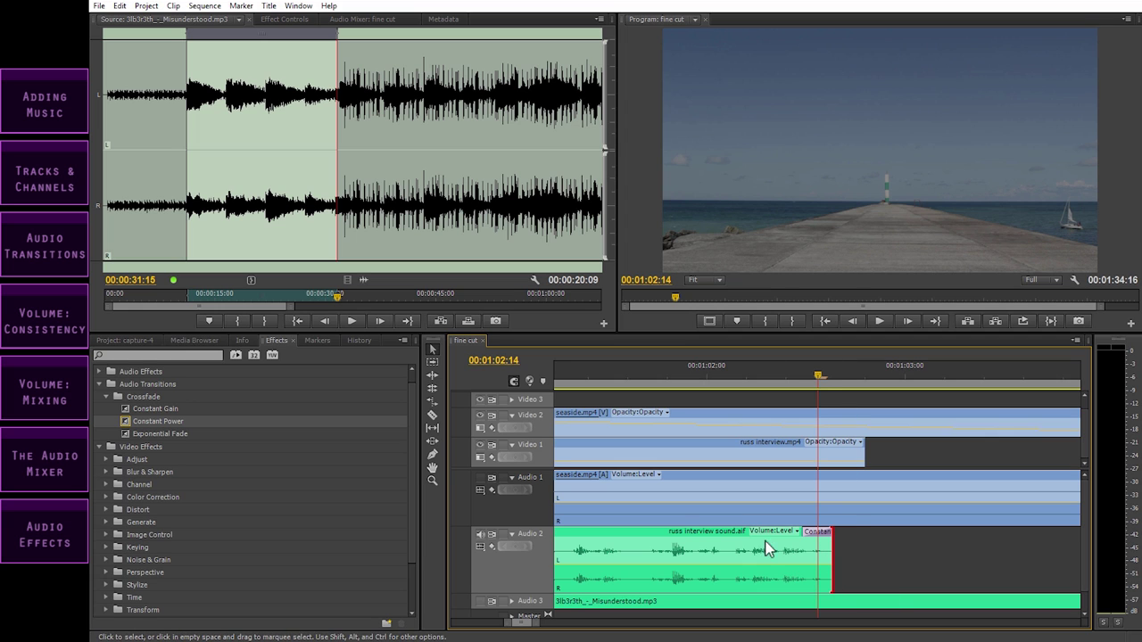
Step: Unmute Audio 1 and play the camera and seaside clips' sound from 00:00:57:24
{"action": "left_click_drag", "start_coordinate": [819, 381], "coordinate": [589, 374]}
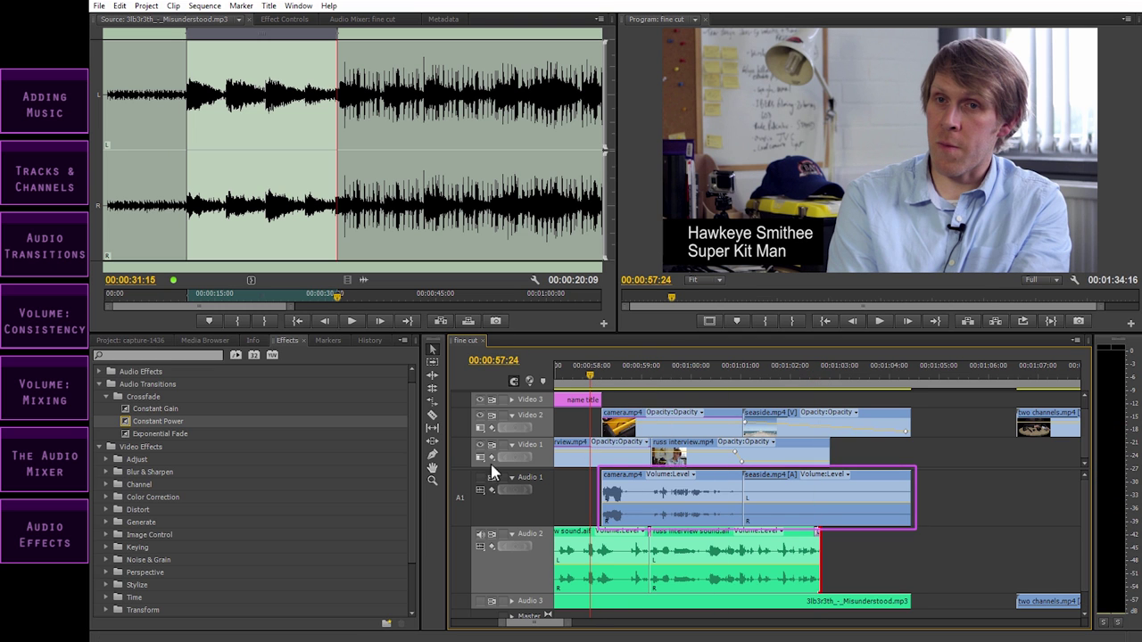
{"action": "left_click", "coordinate": [480, 478]}
{"action": "key", "text": "space"}
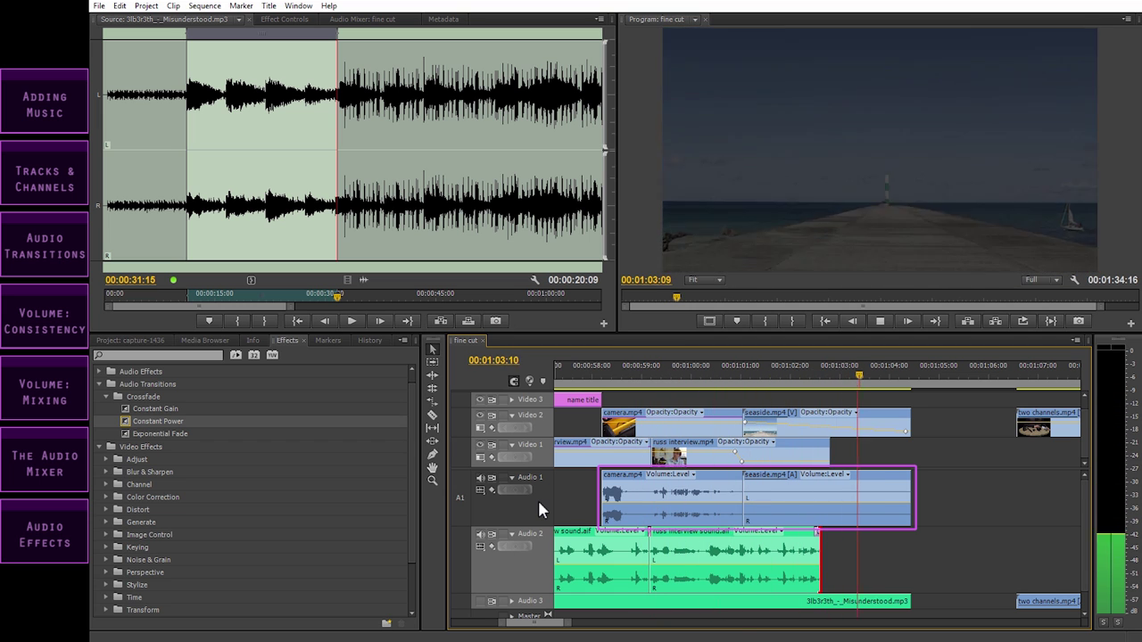
{"action": "key", "text": "space"}
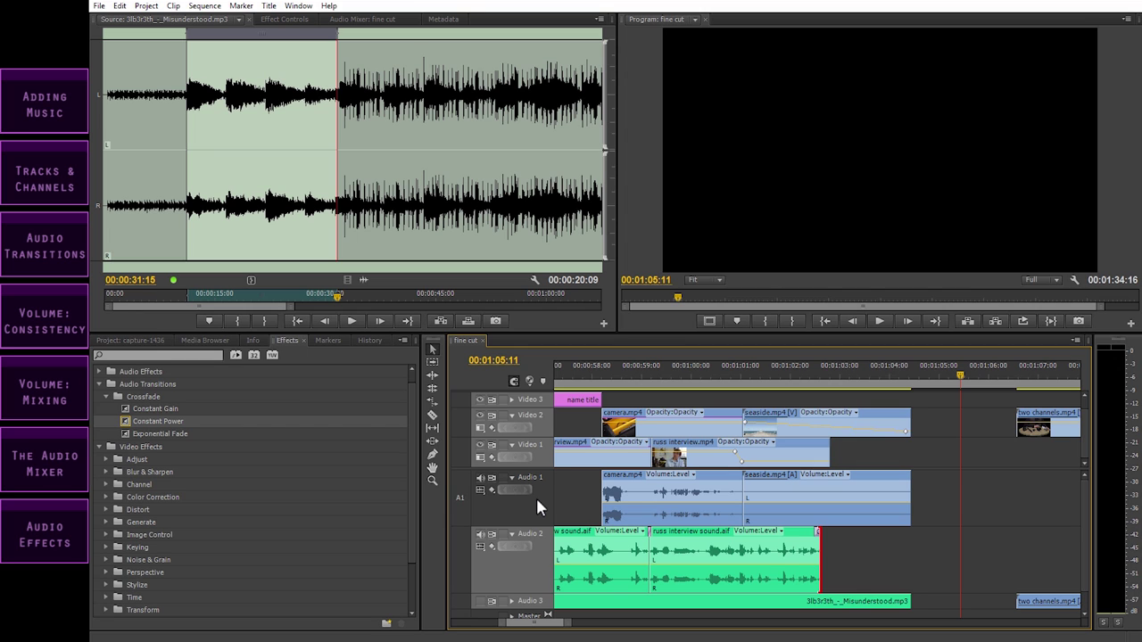
Step: Apply a Constant Power transition to the start of the camera.mp4 audio on Audio 1, and play through it
{"action": "left_click", "coordinate": [126, 423]}
{"action": "left_click_drag", "start_coordinate": [127, 428], "coordinate": [615, 491]}
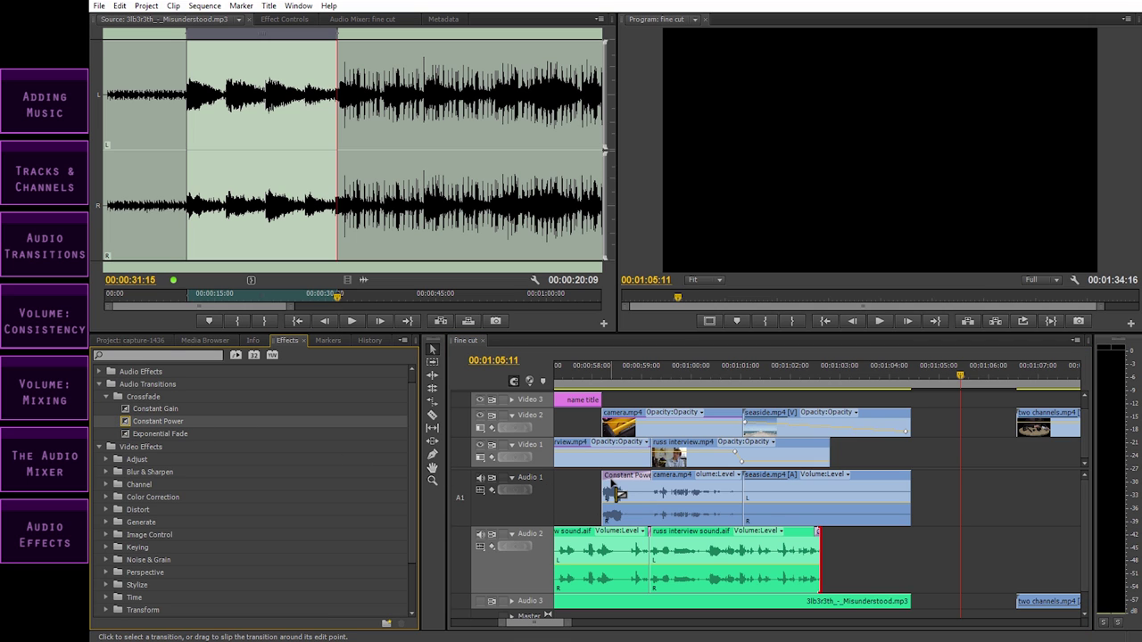
{"action": "left_click", "coordinate": [580, 378]}
{"action": "key", "text": "space"}
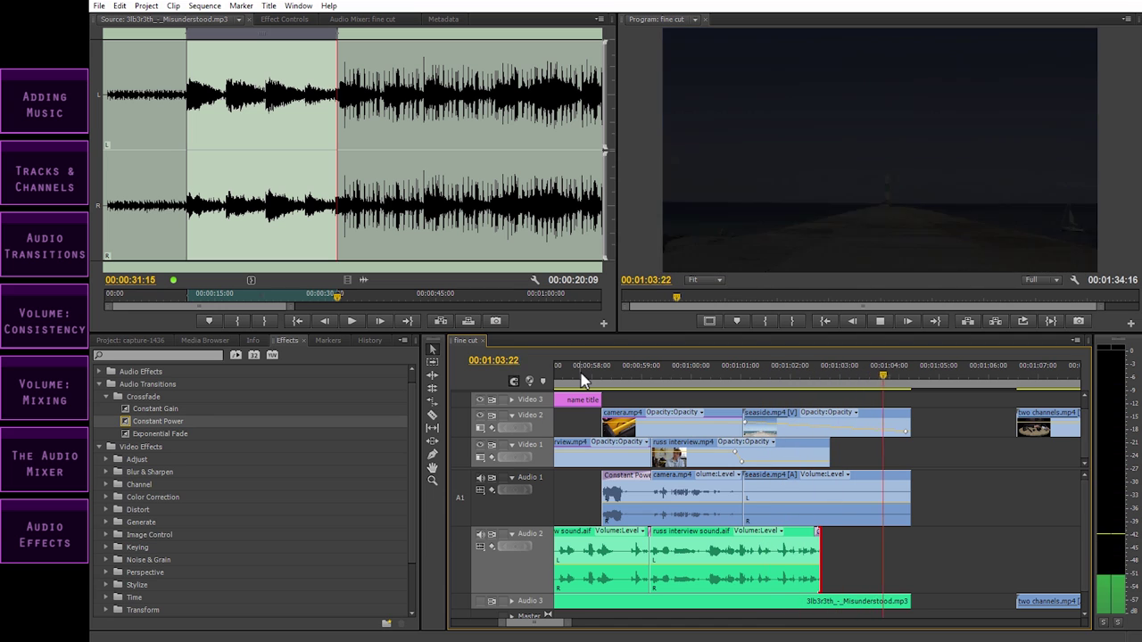
{"action": "key", "text": "space"}
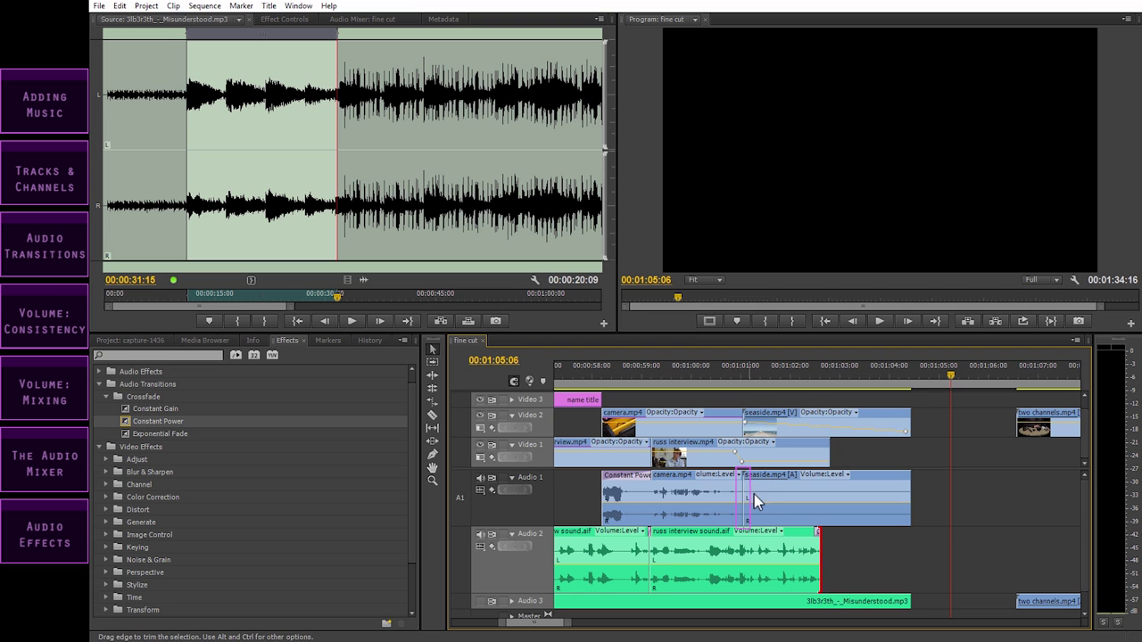
Step: Apply a Constant Power transition to the start of the seaside.mp4 audio on Audio 1
{"action": "left_click", "coordinate": [745, 376]}
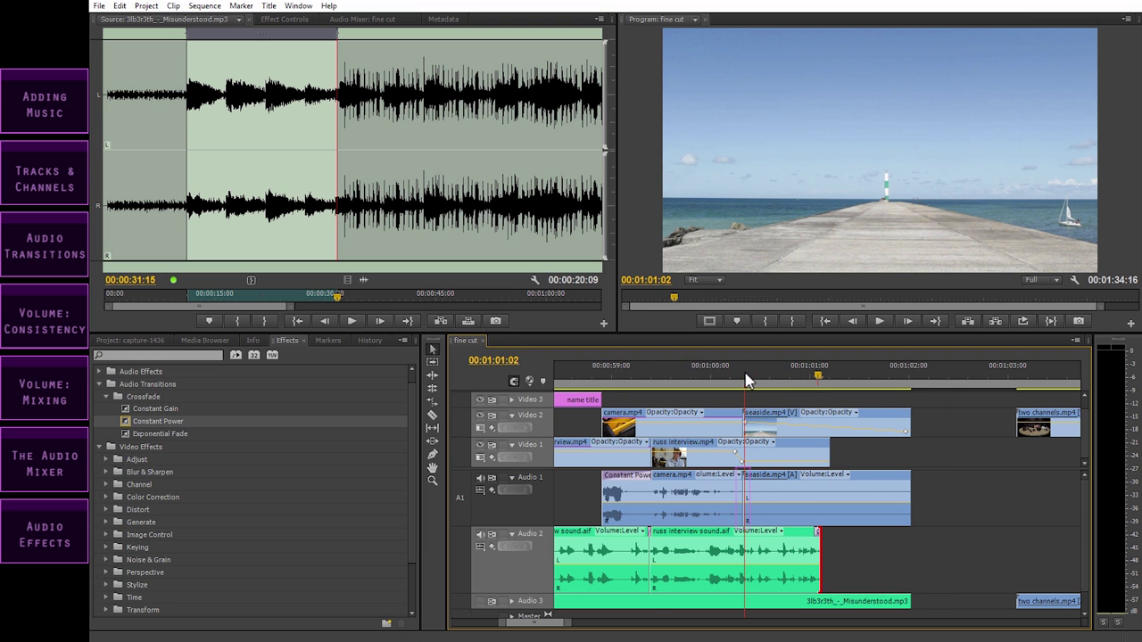
{"action": "key", "text": "equal"}
{"action": "key", "text": "equal"}
{"action": "key", "text": "equal"}
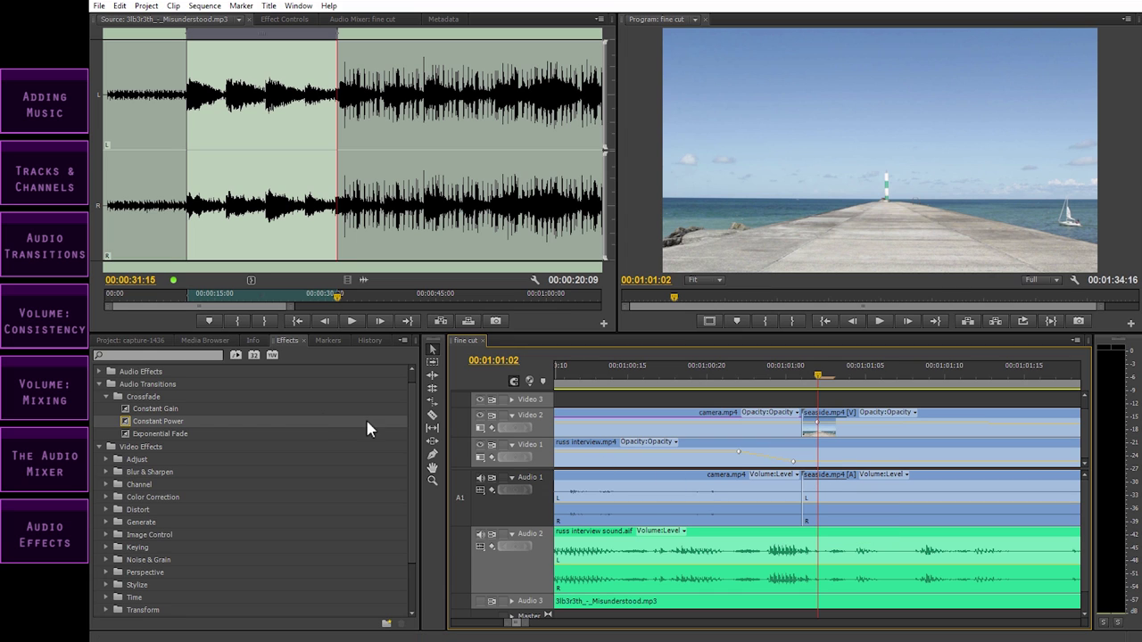
{"action": "left_click_drag", "start_coordinate": [136, 421], "coordinate": [807, 486]}
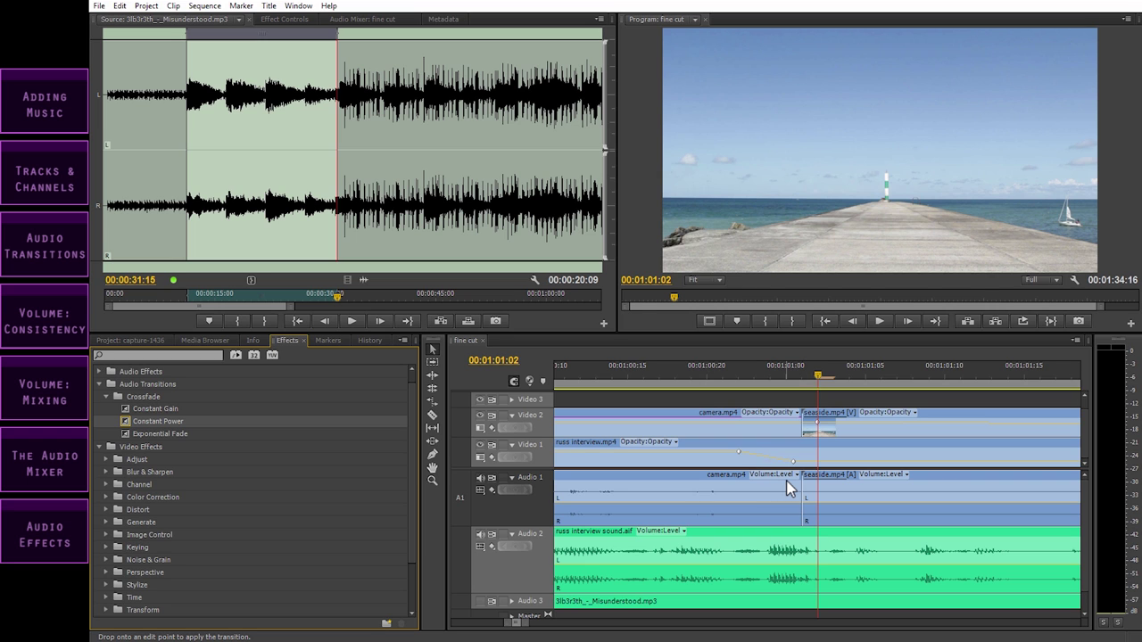
{"action": "key", "text": "minus"}
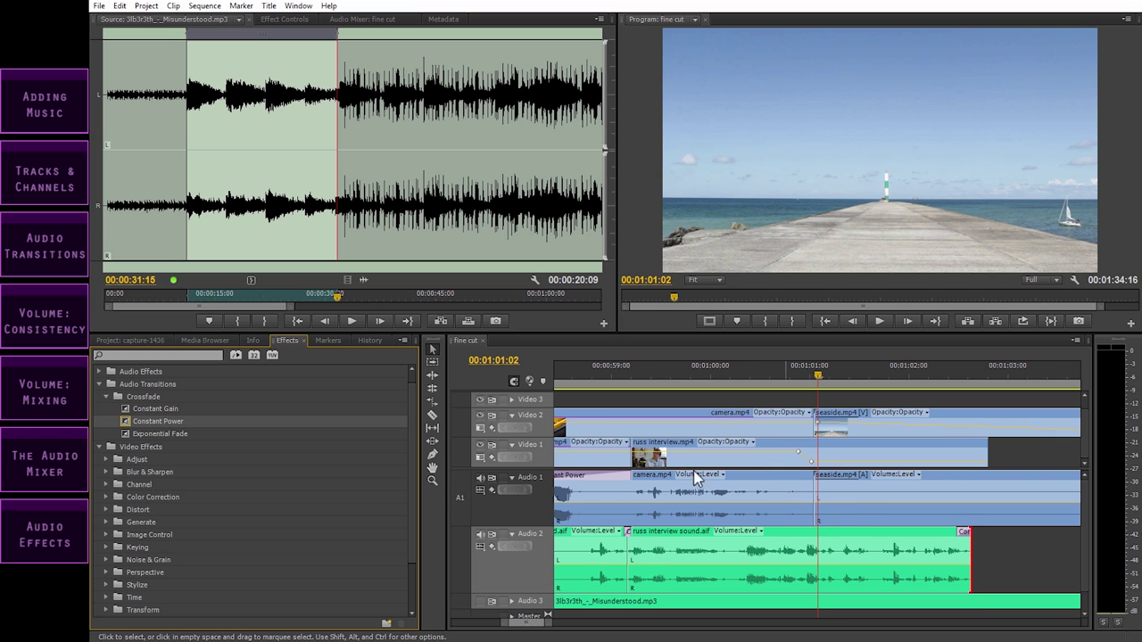
{"action": "left_click_drag", "start_coordinate": [172, 421], "coordinate": [821, 498]}
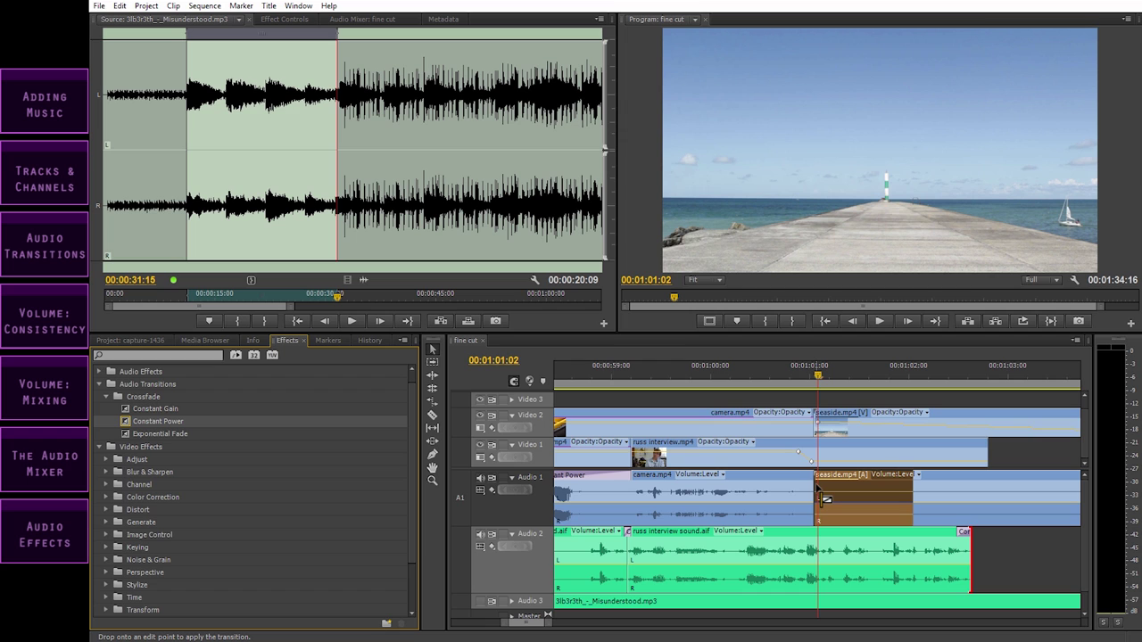
{"action": "left_click_drag", "start_coordinate": [816, 488], "coordinate": [813, 486]}
{"action": "key", "text": "minus"}
{"action": "left_click", "coordinate": [800, 502]}
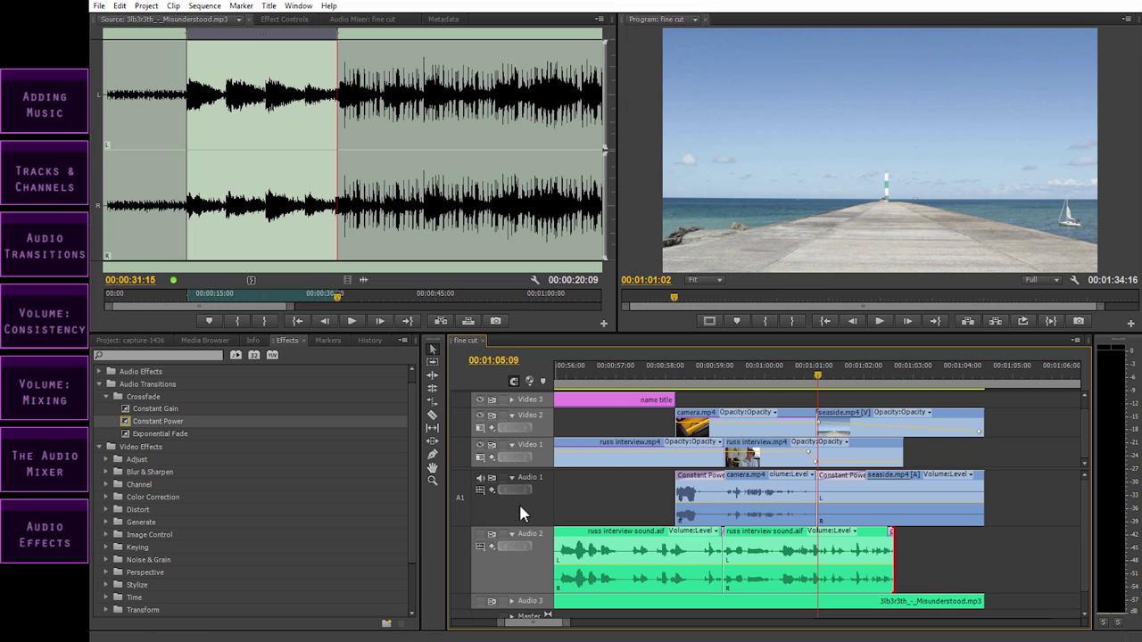
Step: Play the Audio 1 fades from 00:00:57:15 with Audio 2 muted
{"action": "left_click", "coordinate": [646, 378]}
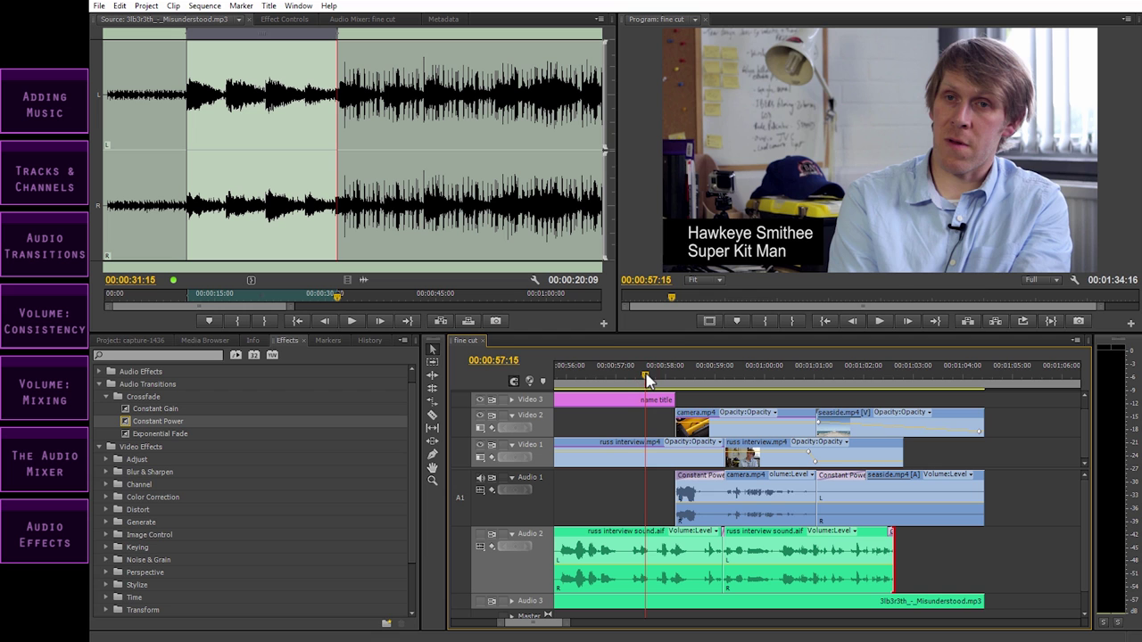
{"action": "key", "text": "space"}
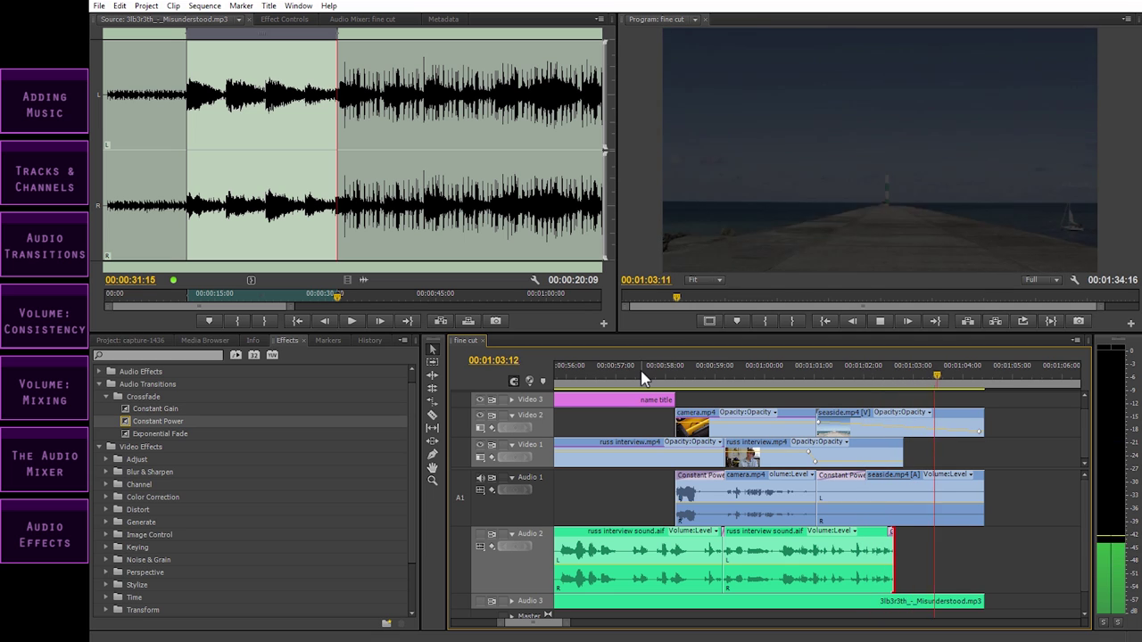
{"action": "key", "text": "space"}
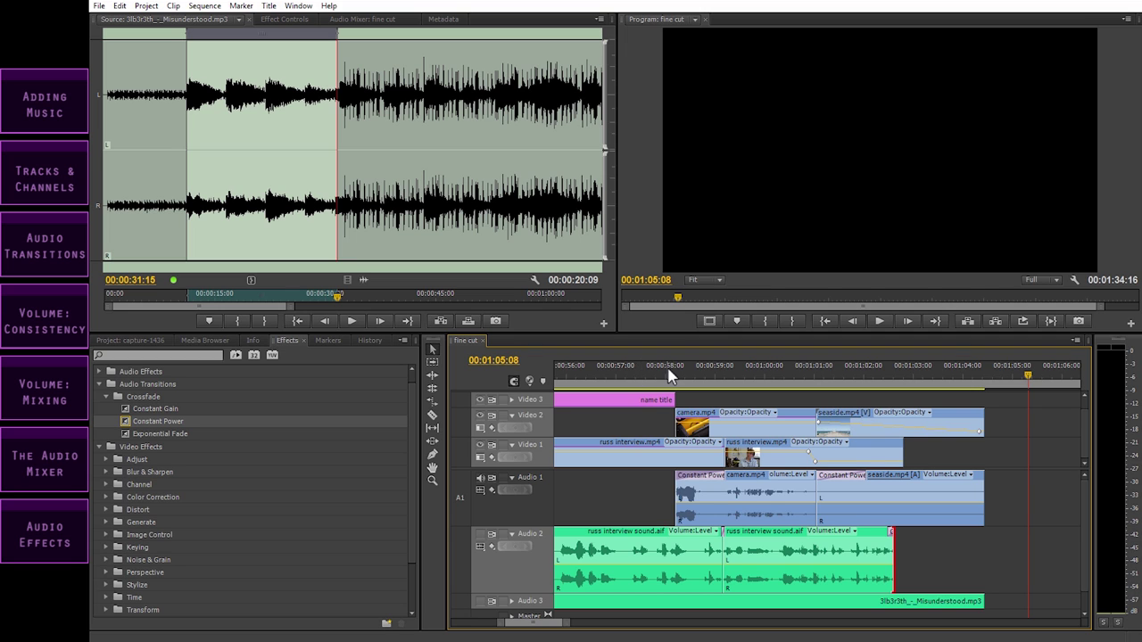
Step: Delete both two channels.mp4 clips, with their video and audio, from the end of the sequence
{"action": "key", "text": "minus"}
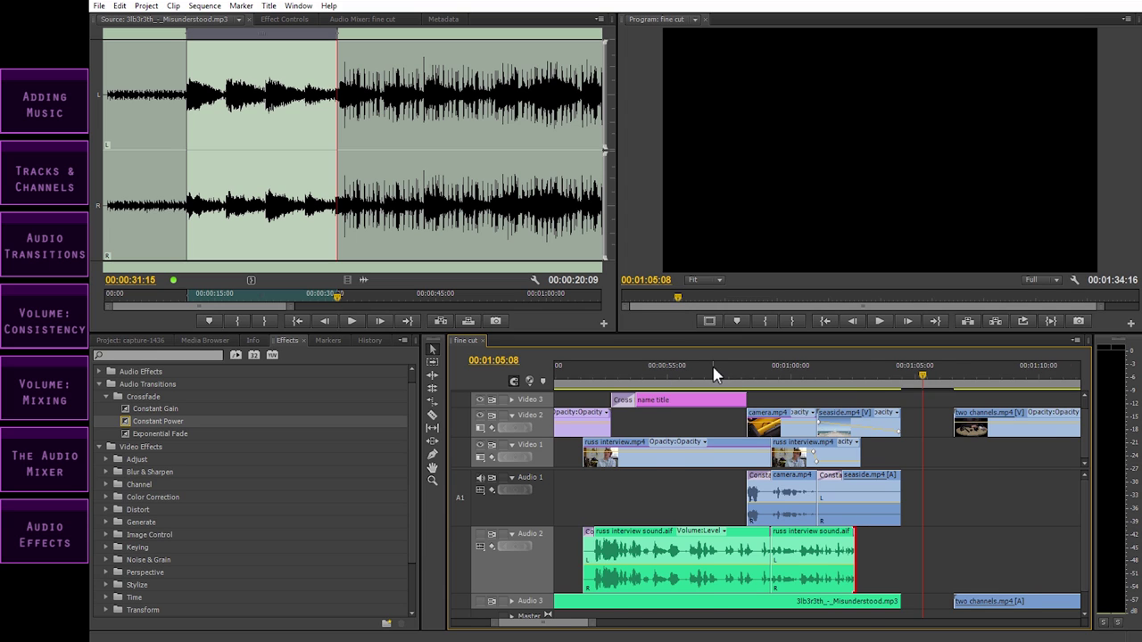
{"action": "key", "text": "minus"}
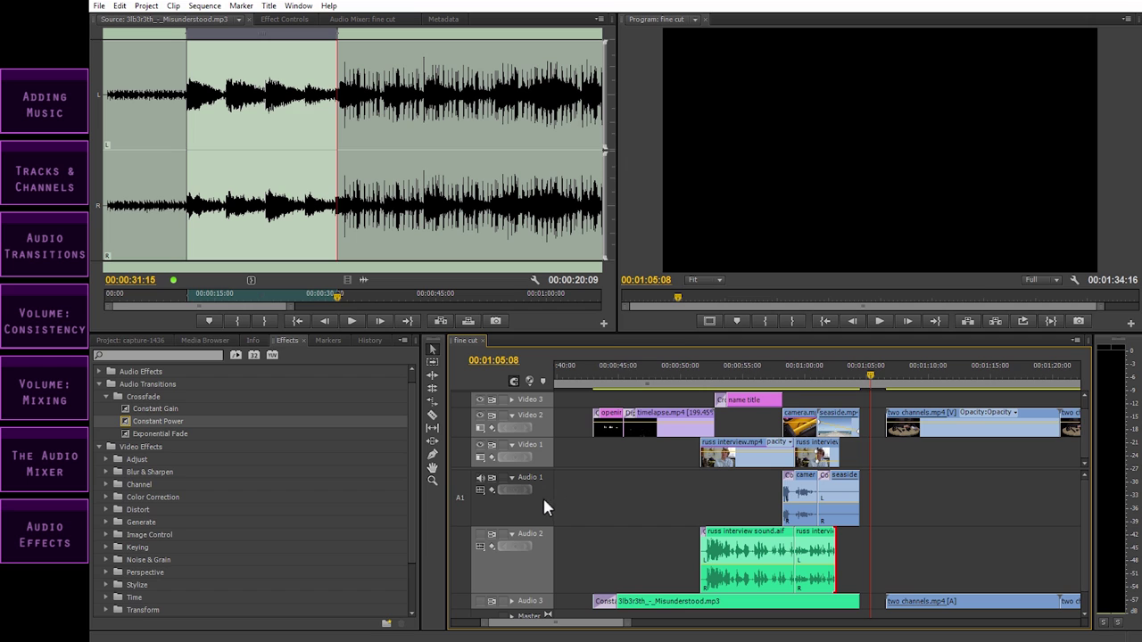
{"action": "key", "text": "minus"}
{"action": "mouse_move", "coordinate": [1054, 404]}
{"action": "left_mouse_down"}
{"action": "mouse_move", "coordinate": [1052, 614]}
{"action": "mouse_move", "coordinate": [897, 614]}
{"action": "left_mouse_up"}
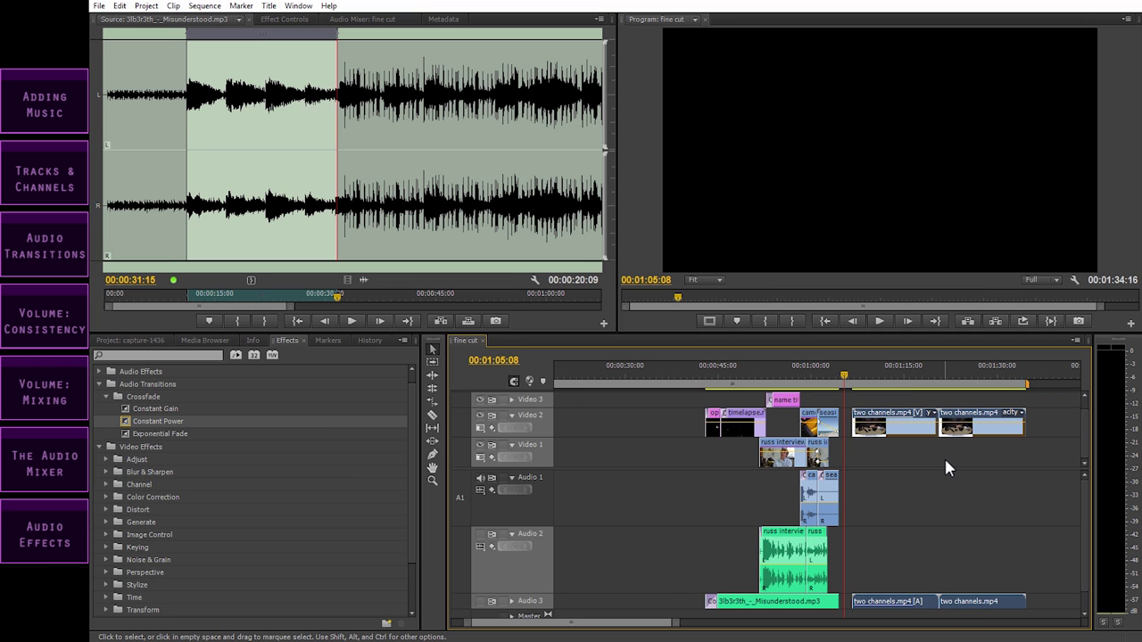
{"action": "key", "text": "Delete"}
Step: Collapse the Audio 1 and Audio 2 tracks in the timeline
{"action": "key", "text": "equal"}
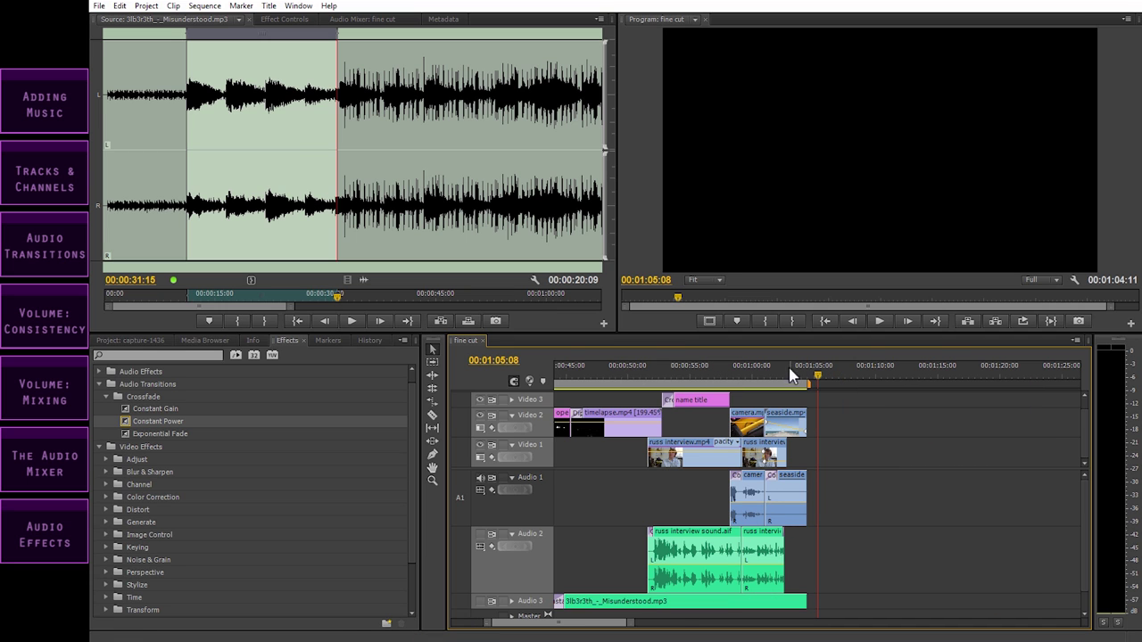
{"action": "left_click_drag", "start_coordinate": [576, 622], "coordinate": [564, 629]}
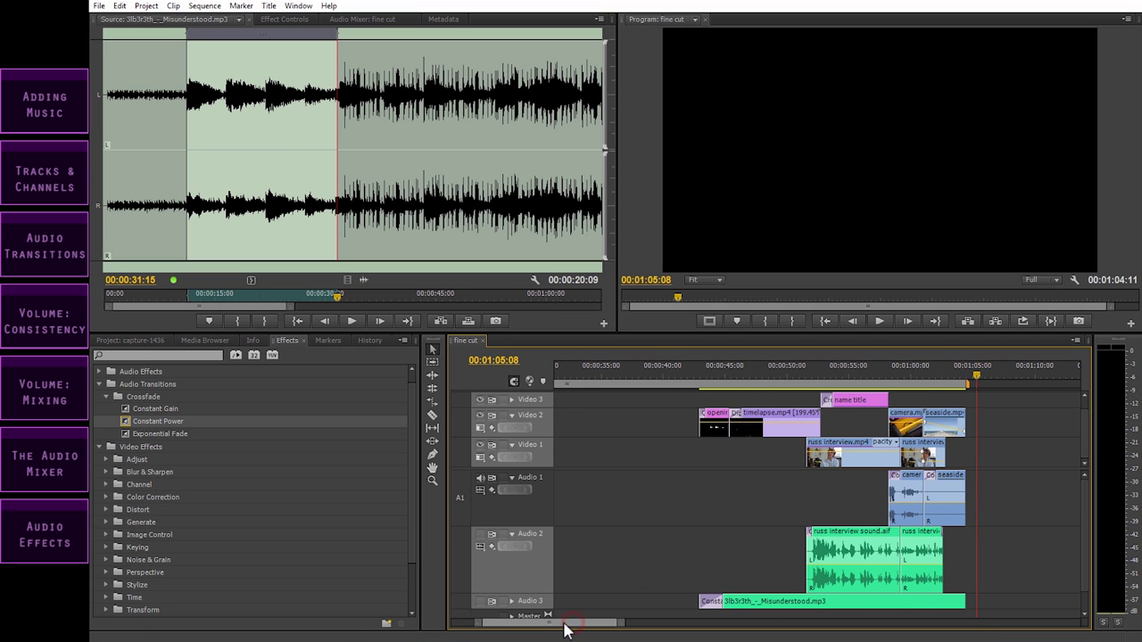
{"action": "left_click", "coordinate": [511, 478]}
{"action": "left_click", "coordinate": [511, 493]}
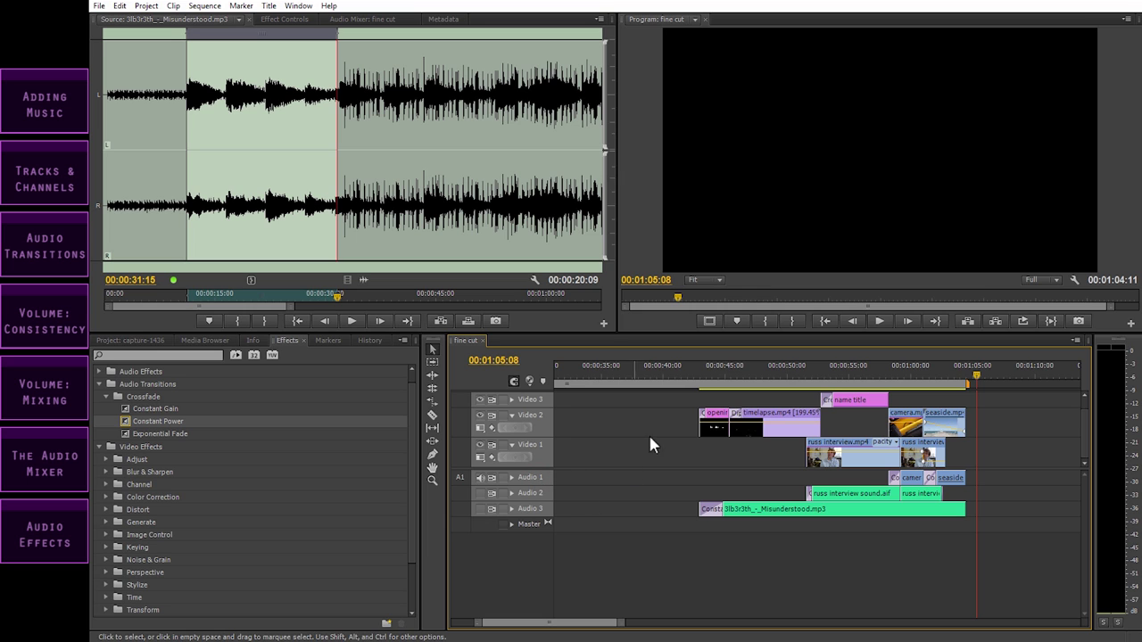
Step: Delete the empty gap before the opening title and return the playhead to 00:00:00:00
{"action": "left_click", "coordinate": [685, 374]}
{"action": "left_click_drag", "start_coordinate": [680, 375], "coordinate": [673, 375]}
{"action": "key", "text": "minus"}
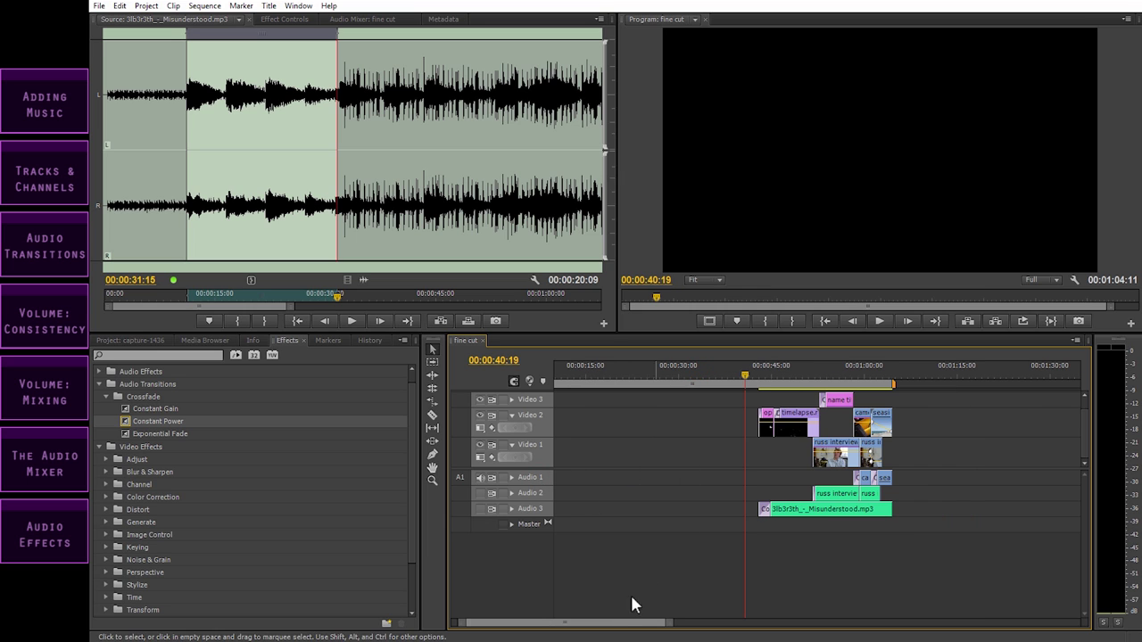
{"action": "left_click_drag", "start_coordinate": [597, 624], "coordinate": [578, 629]}
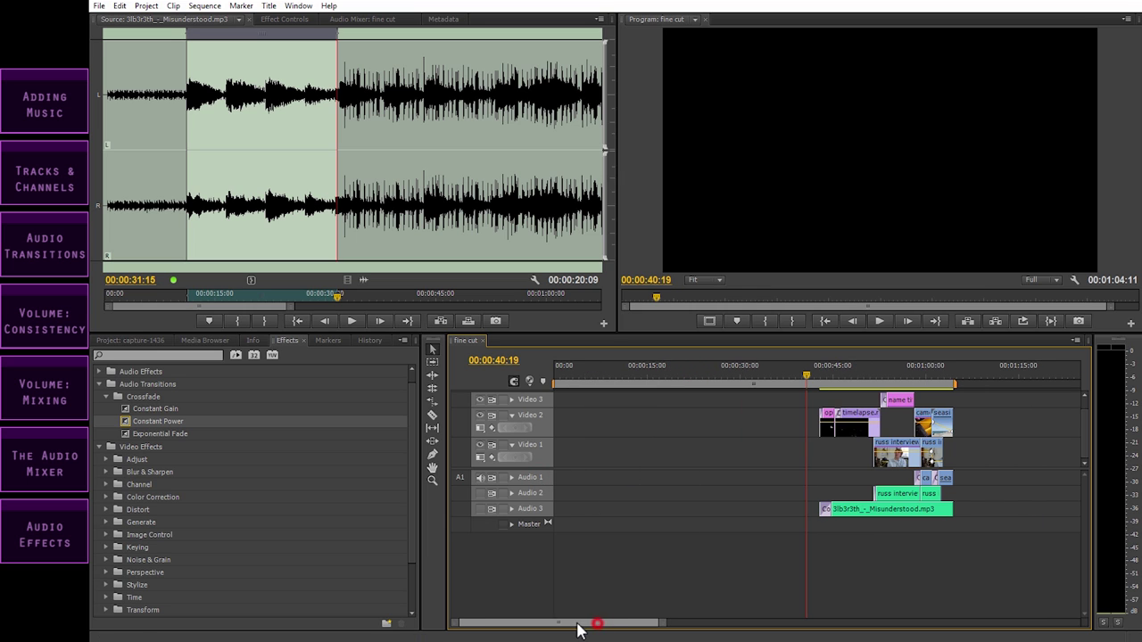
{"action": "left_click", "coordinate": [620, 418]}
{"action": "key", "text": "Delete"}
{"action": "left_click_drag", "start_coordinate": [601, 375], "coordinate": [554, 374]}
{"action": "key", "text": "equal"}
{"action": "key", "text": "equal"}
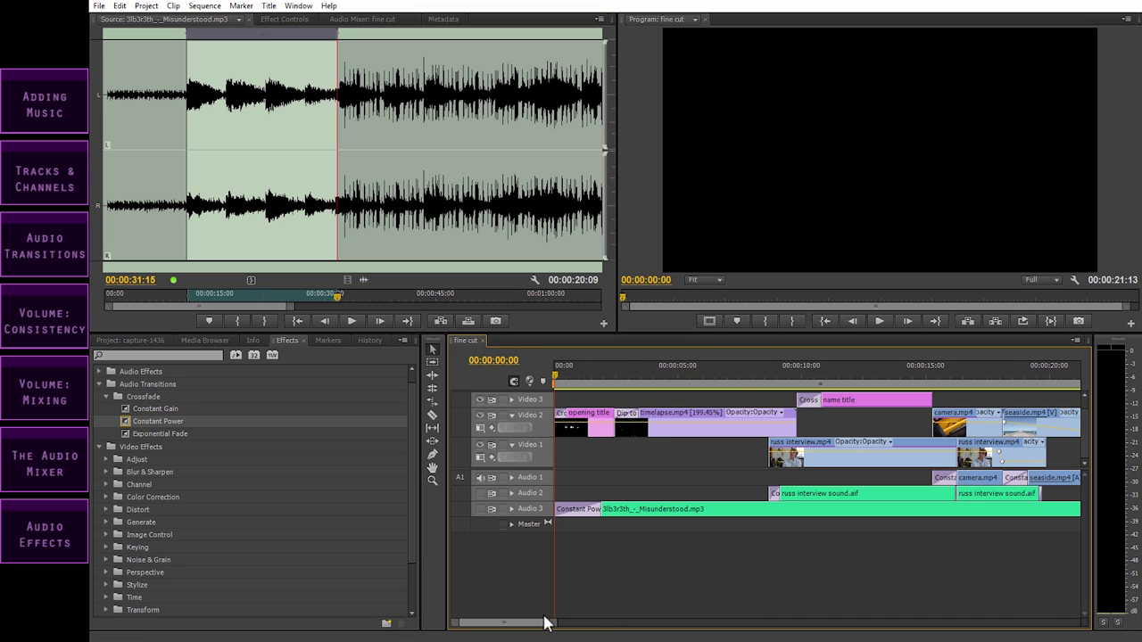
{"action": "key", "text": "minus"}
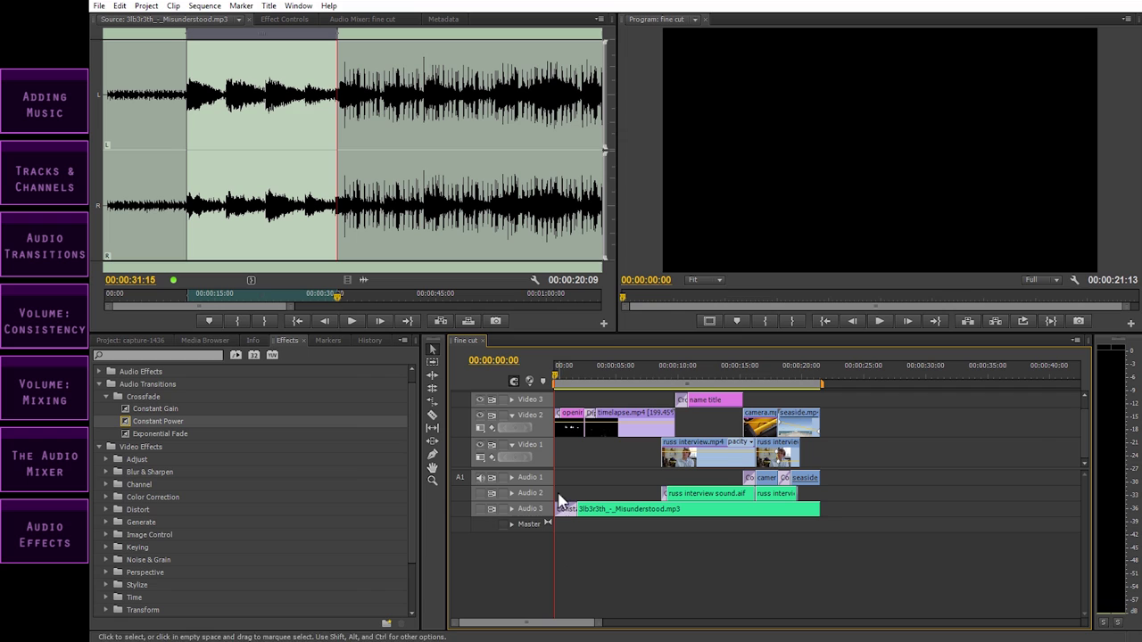
Step: Expand the Audio 1, Audio 2 and Audio 3 tracks and reduce their heights so all the waveforms fit in the timeline
{"action": "left_click", "coordinate": [511, 477]}
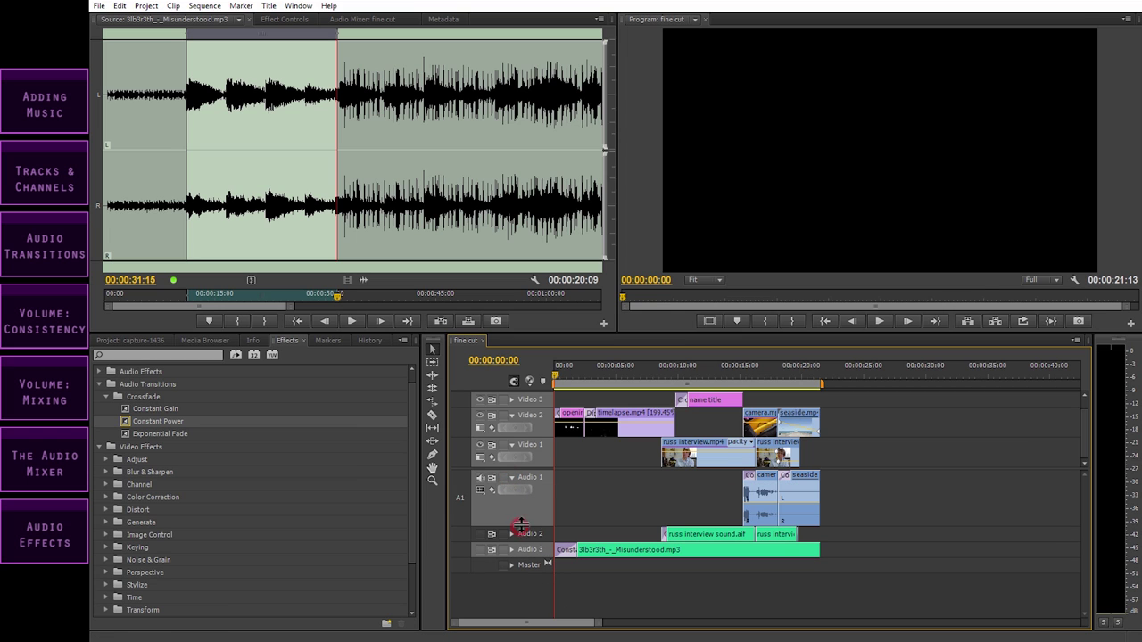
{"action": "left_click_drag", "start_coordinate": [523, 526], "coordinate": [525, 507]}
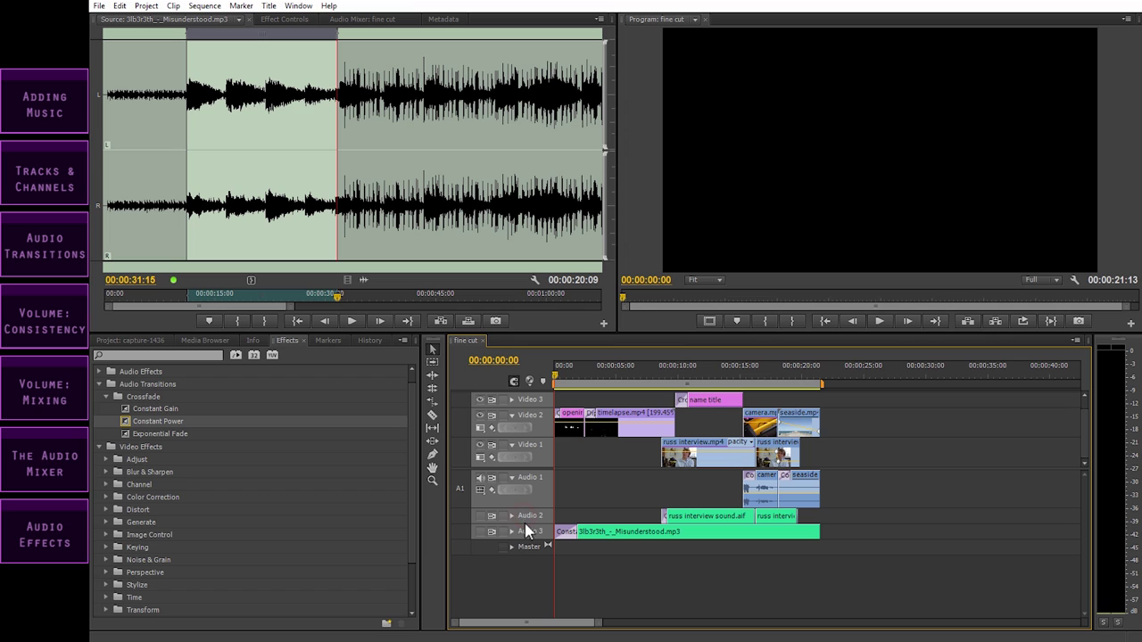
{"action": "left_click", "coordinate": [510, 515]}
{"action": "left_click_drag", "start_coordinate": [529, 578], "coordinate": [530, 556]}
{"action": "left_click", "coordinate": [512, 561]}
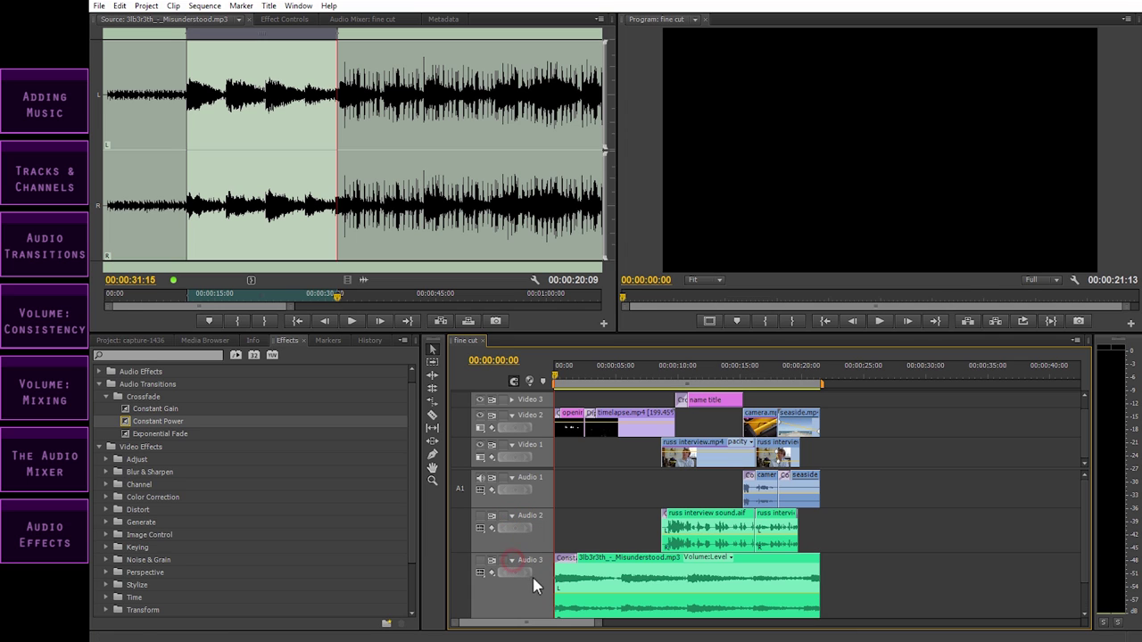
{"action": "scroll", "coordinate": [1085, 535], "scroll_direction": "down", "scroll_amount": 2}
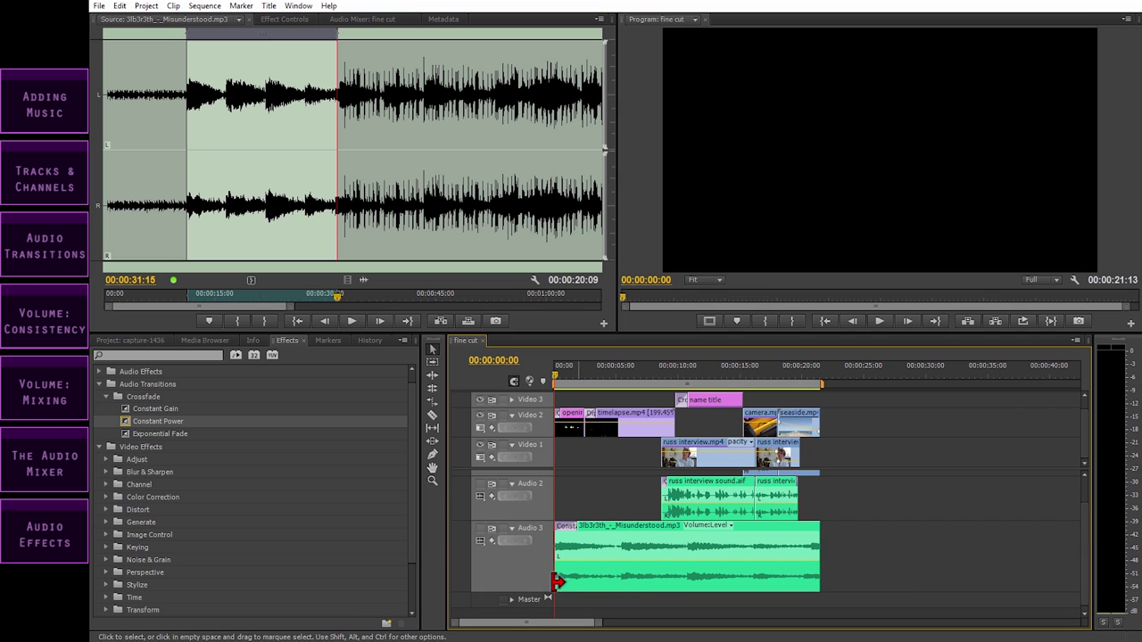
{"action": "left_click_drag", "start_coordinate": [531, 591], "coordinate": [537, 569]}
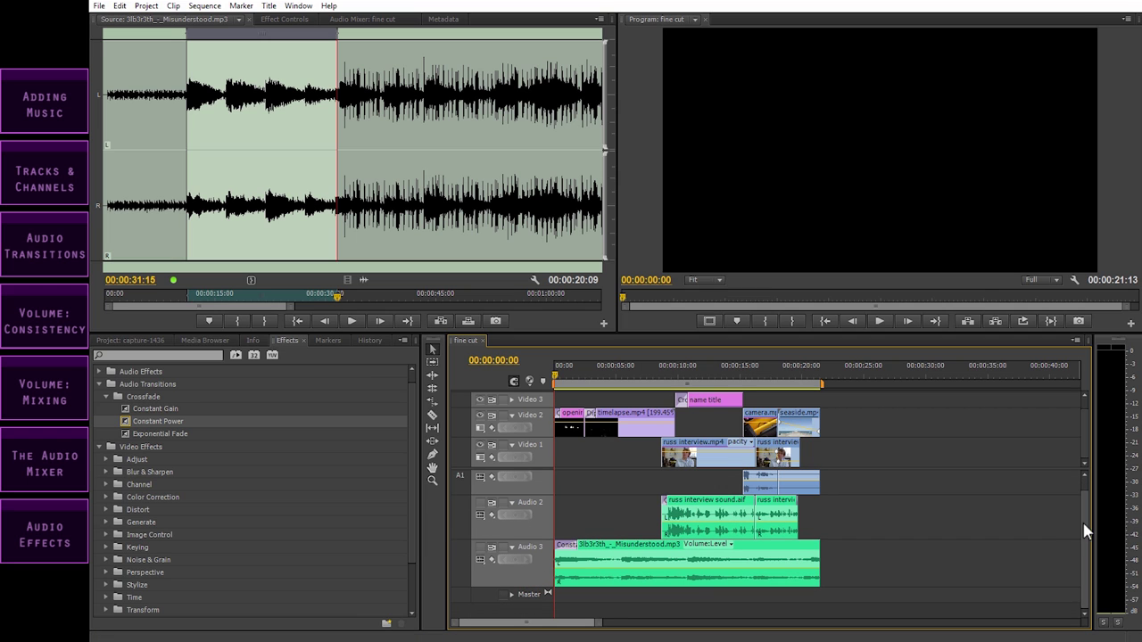
{"action": "left_click_drag", "start_coordinate": [1084, 528], "coordinate": [1084, 492]}
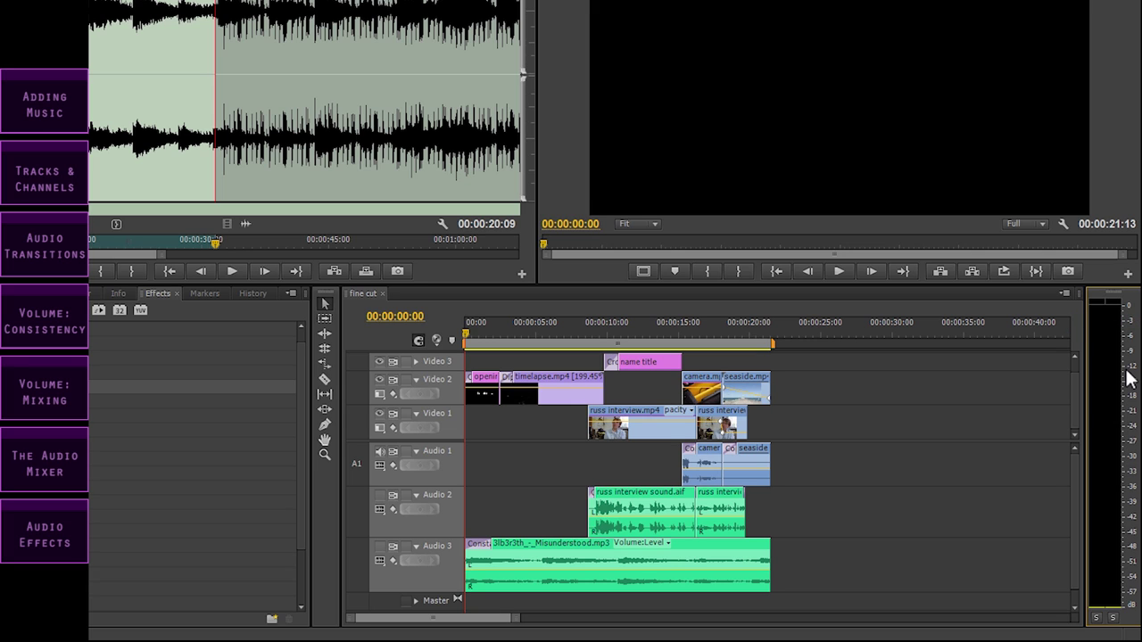
Step: Turn on the track output of Audio 2 and mute Audio 1
{"action": "left_click", "coordinate": [1070, 395]}
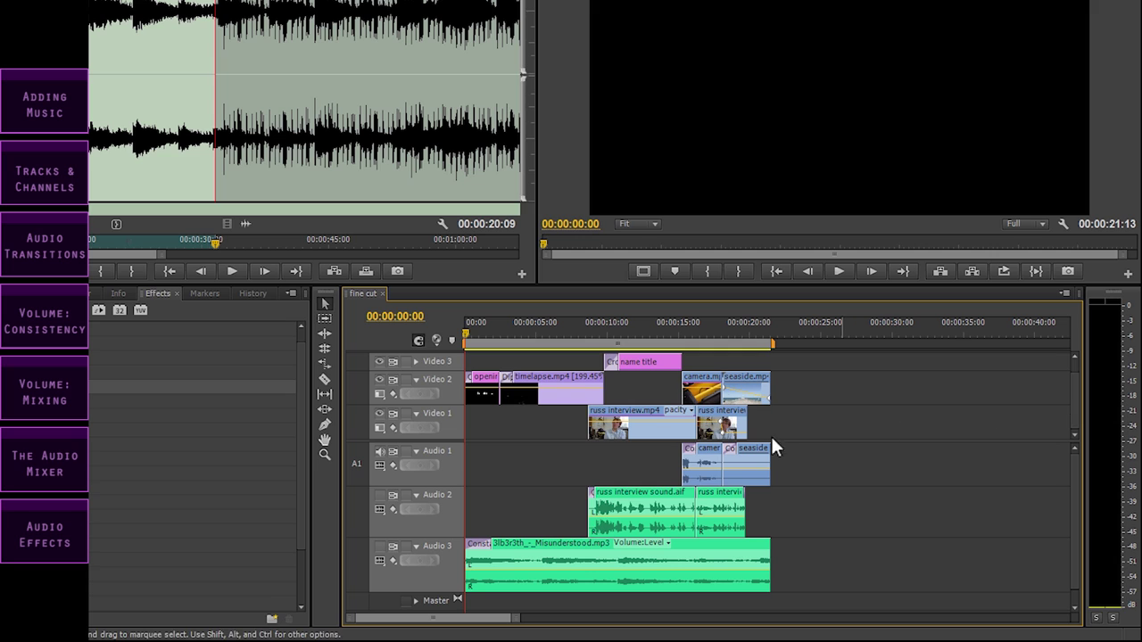
{"action": "left_click", "coordinate": [379, 494]}
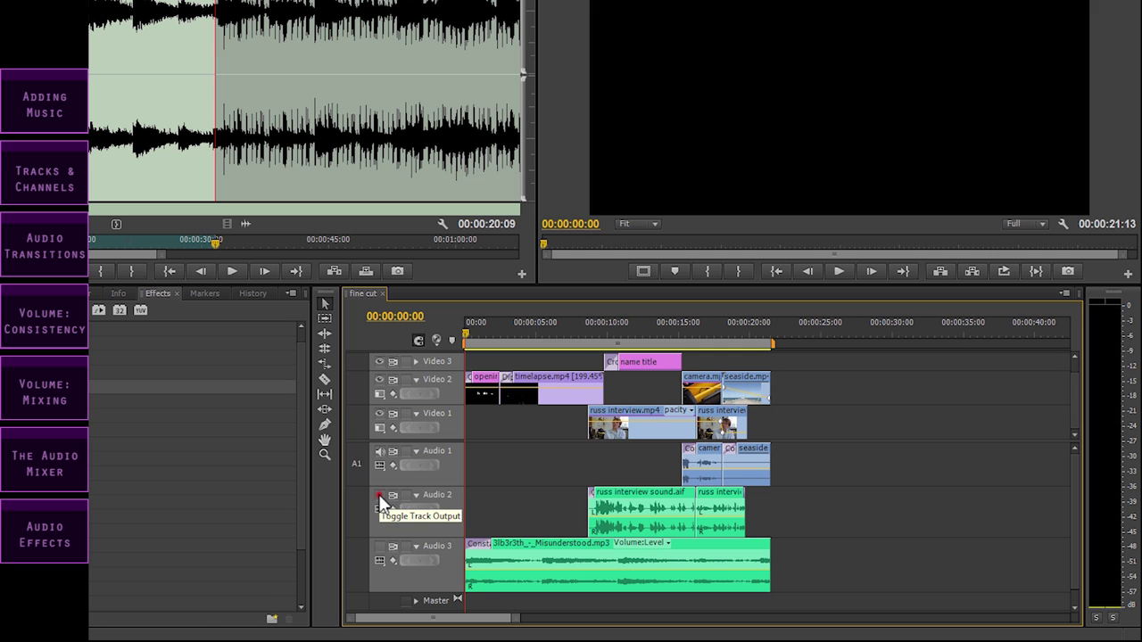
{"action": "left_click", "coordinate": [380, 450]}
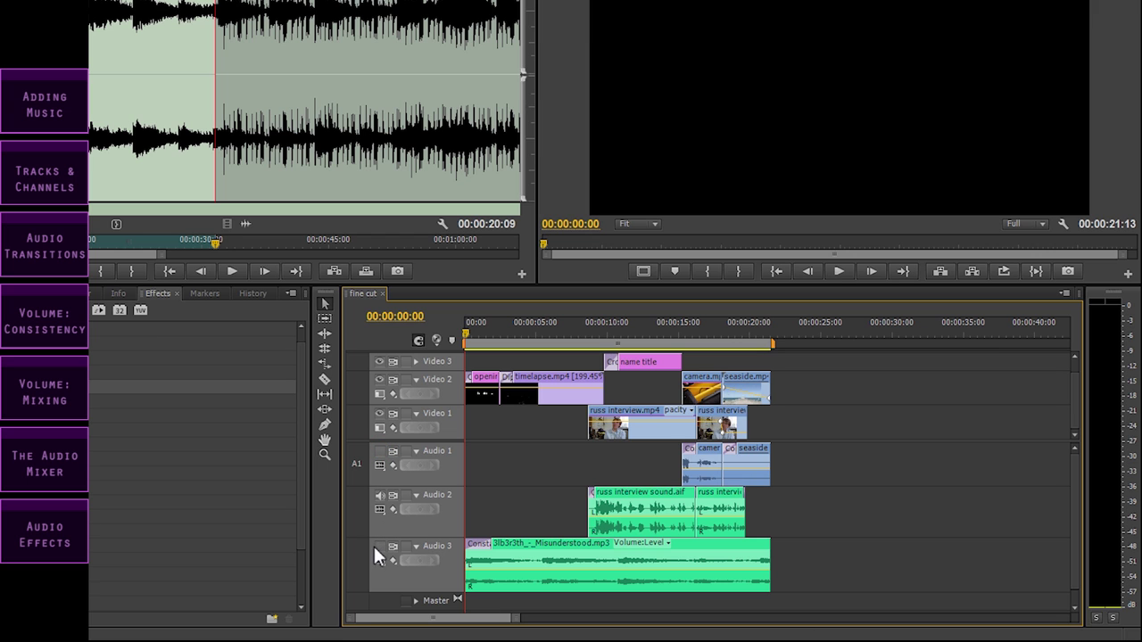
Step: Play the interview audio from just before its first clip through to the end of the sequence
{"action": "left_click", "coordinate": [553, 325]}
{"action": "left_click_drag", "start_coordinate": [558, 322], "coordinate": [568, 325]}
{"action": "key", "text": "space"}
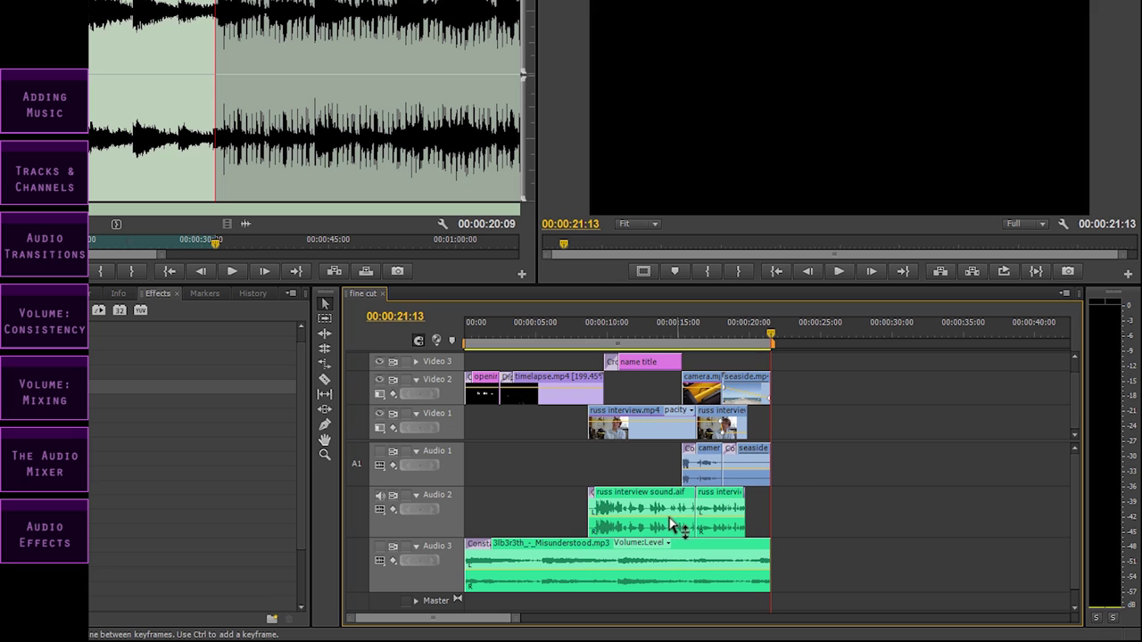
Step: Try raising the volume level of the first interview clip on Audio 2 to 5.44 dB, and lower it again
{"action": "mouse_move", "coordinate": [638, 517]}
{"action": "left_click_drag", "start_coordinate": [638, 517], "coordinate": [652, 505]}
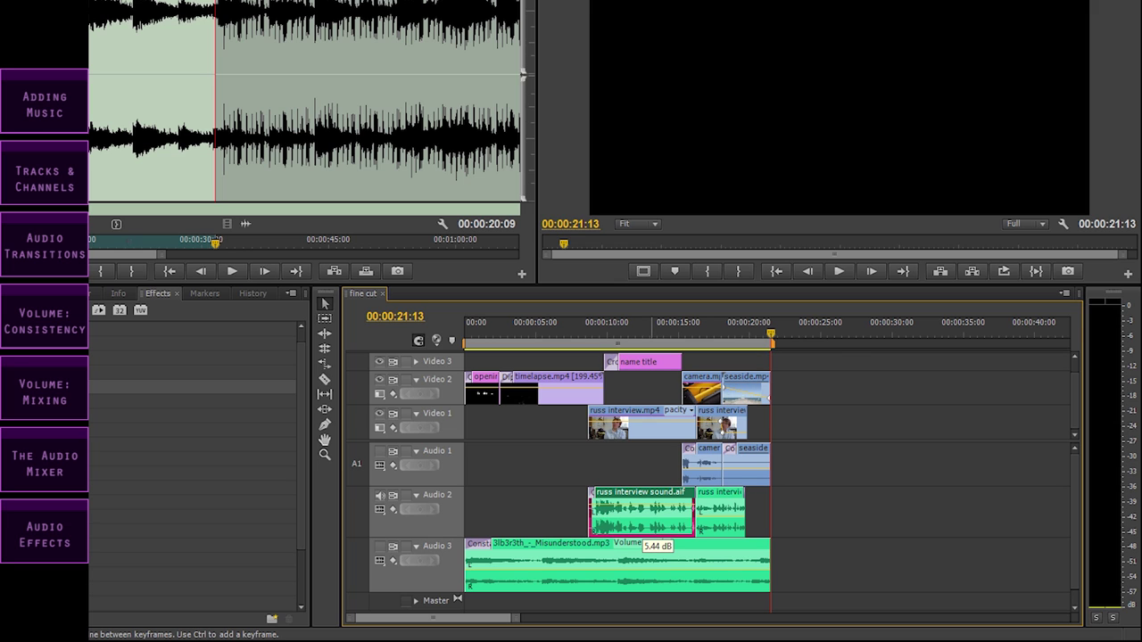
{"action": "left_click_drag", "start_coordinate": [652, 507], "coordinate": [652, 519]}
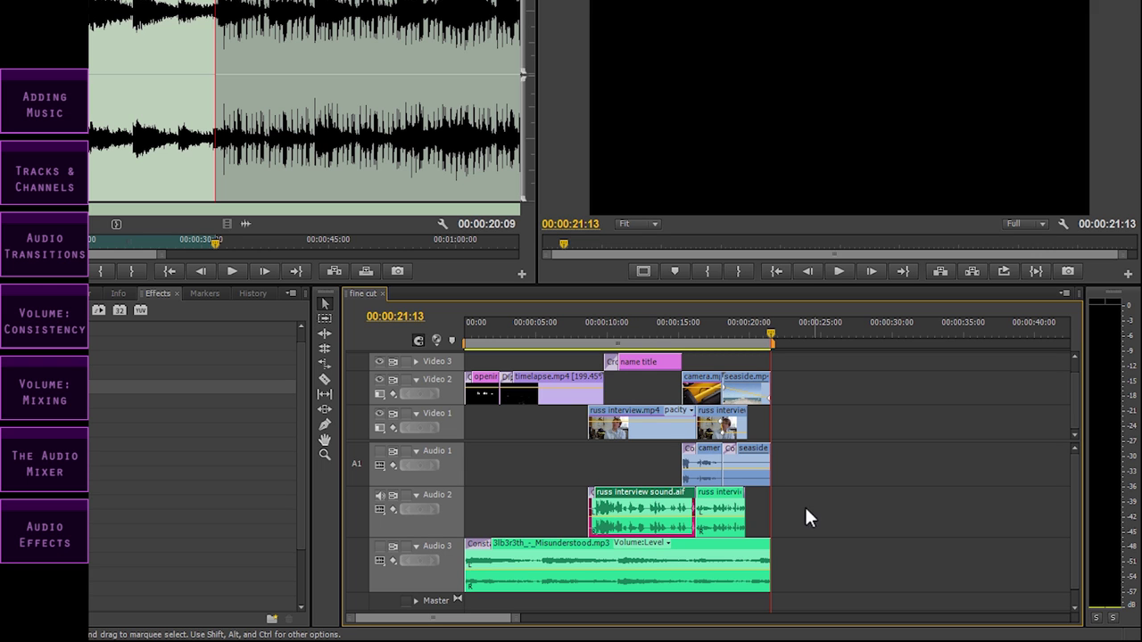
Step: Place the playhead at 00:00:07:21 and lower the first interview clip's volume level on Audio 2 to -2.57 dB
{"action": "left_click_drag", "start_coordinate": [607, 335], "coordinate": [576, 344]}
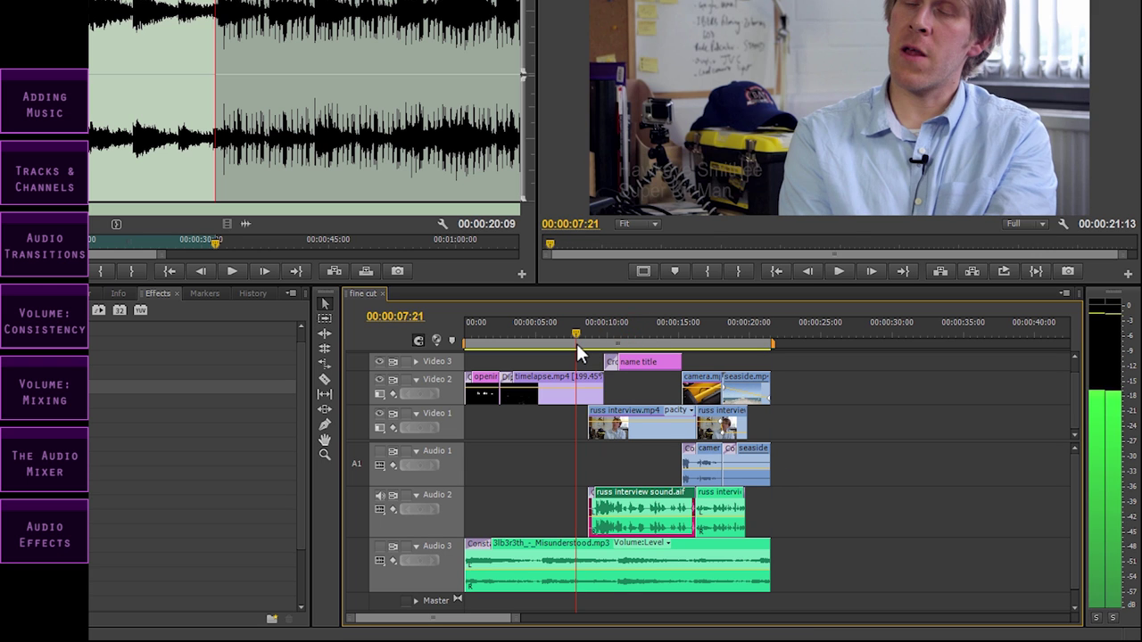
{"action": "key", "text": "equal"}
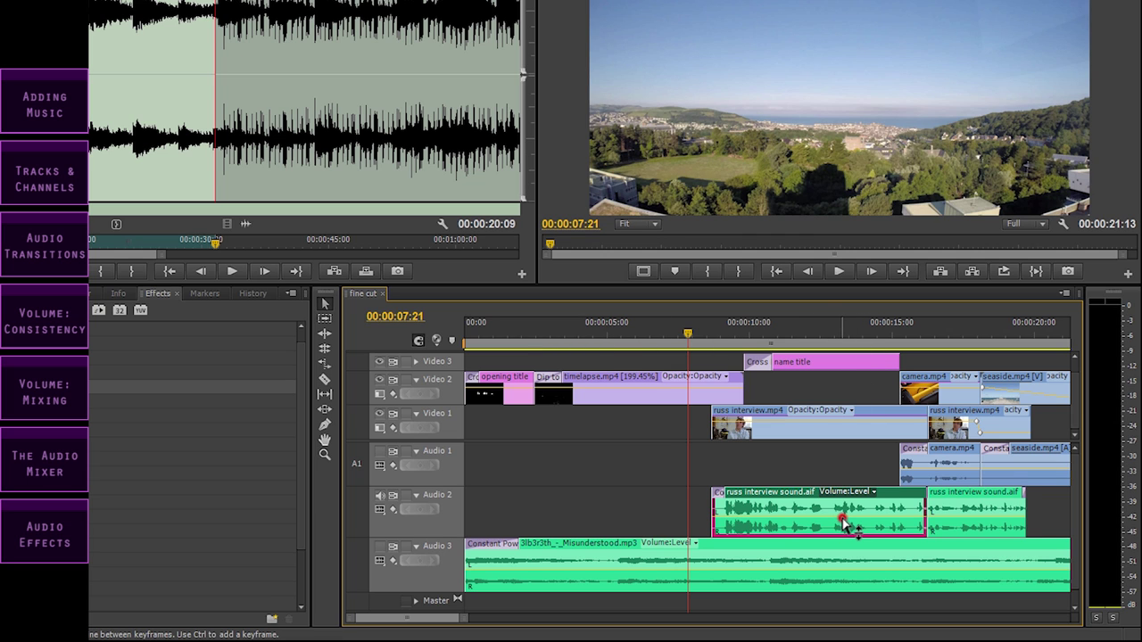
{"action": "left_click_drag", "start_coordinate": [854, 527], "coordinate": [853, 533]}
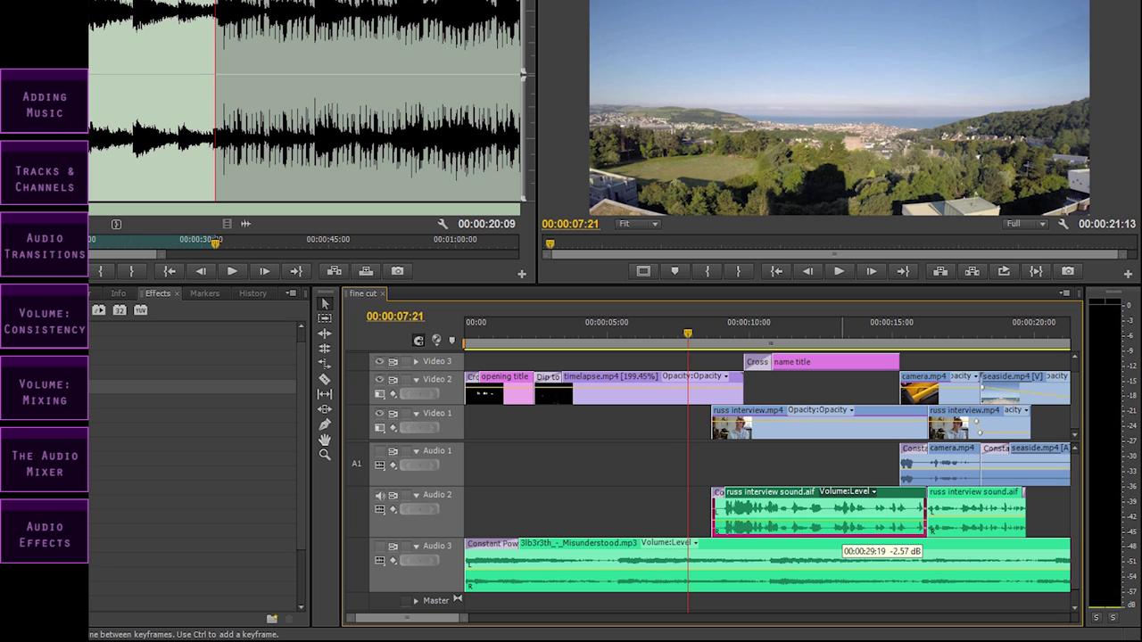
Step: Play the interview audio from 00:00:07:21 to 00:00:20:08 and return the playhead to 00:00:08:01
{"action": "key", "text": "space"}
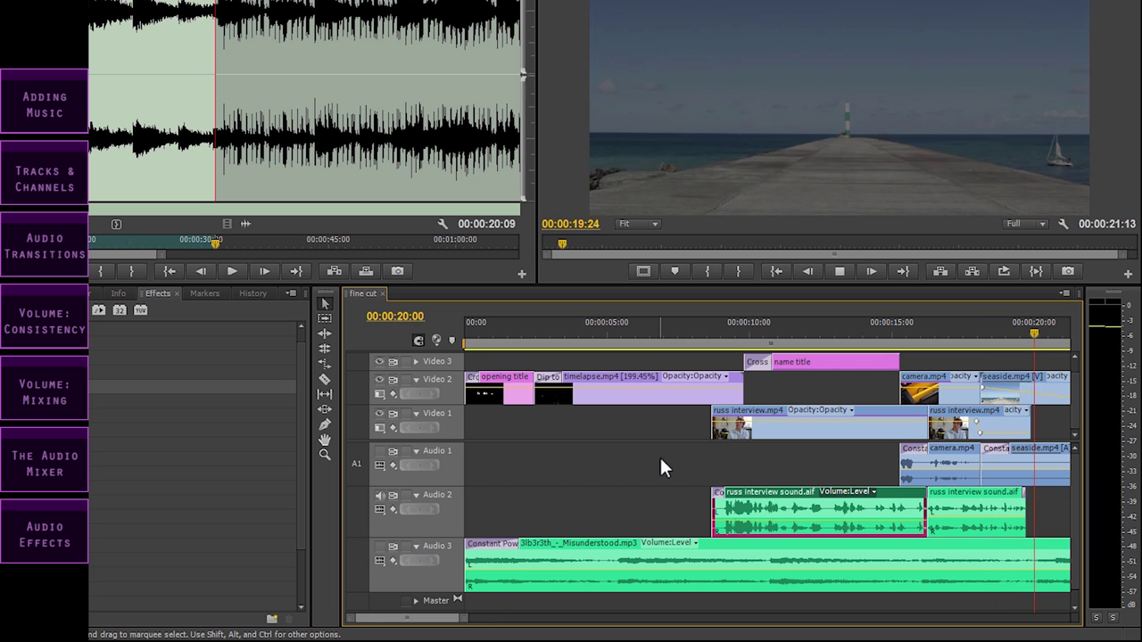
{"action": "key", "text": "space"}
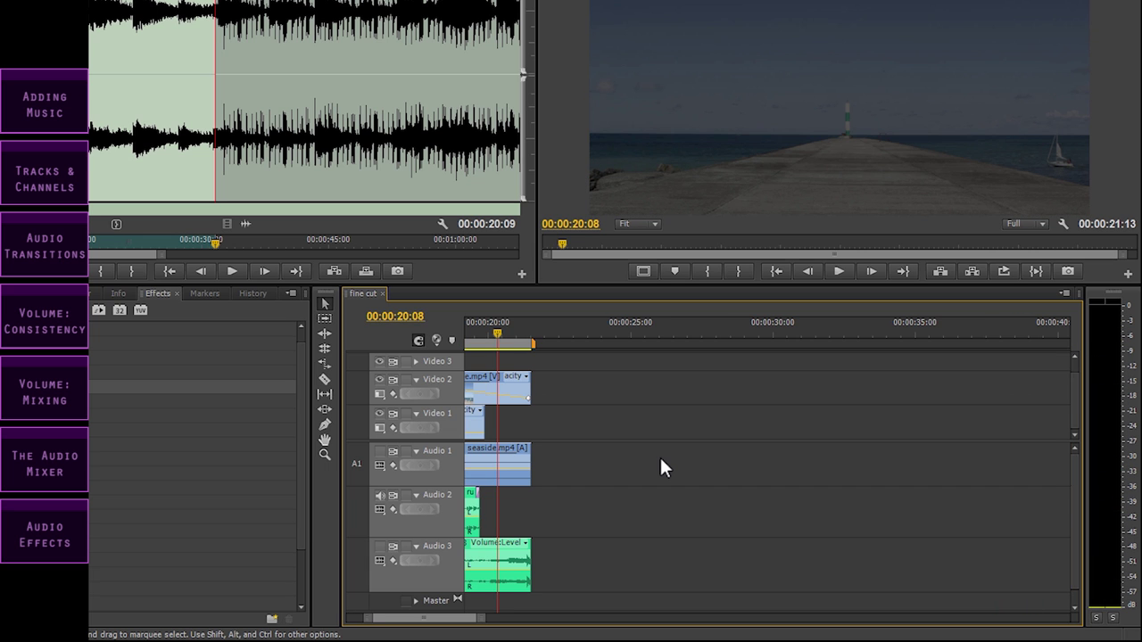
{"action": "key", "text": "minus"}
{"action": "key", "text": "minus"}
{"action": "key", "text": "minus"}
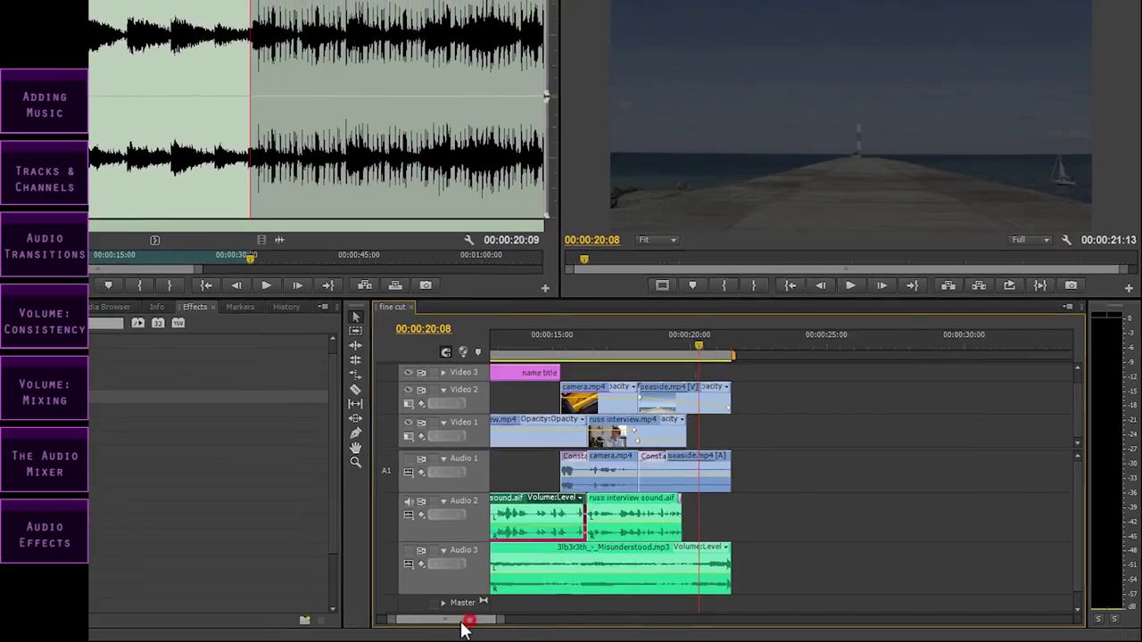
{"action": "left_click", "coordinate": [727, 371]}
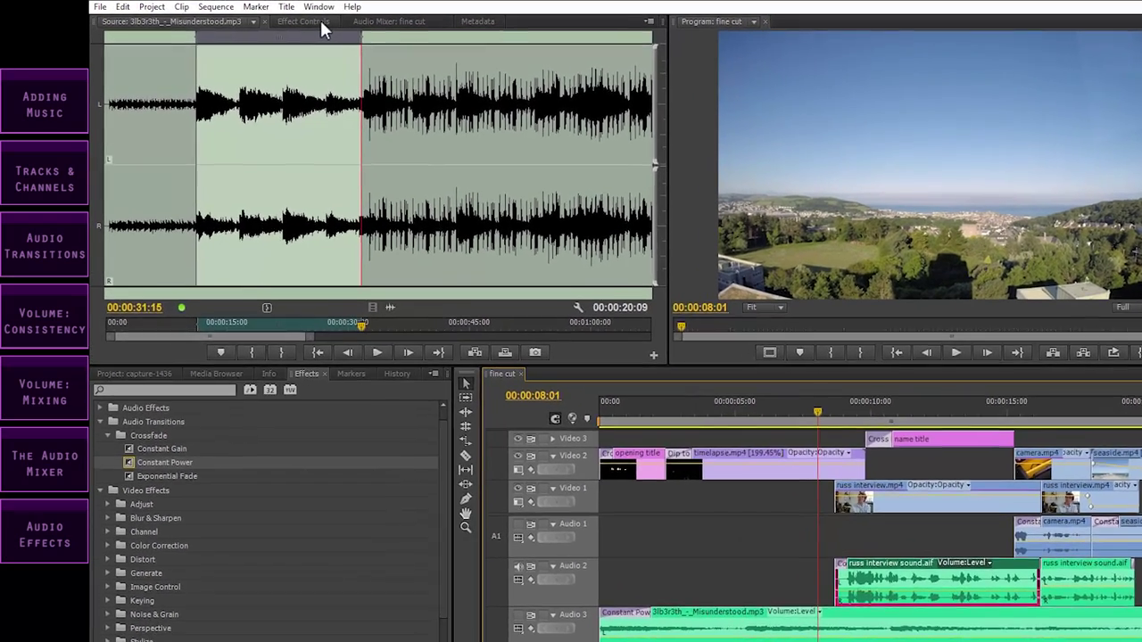
Step: Inspect the first interview clip's Volume effect and its Level slider in Effect Controls
{"action": "left_click", "coordinate": [320, 19]}
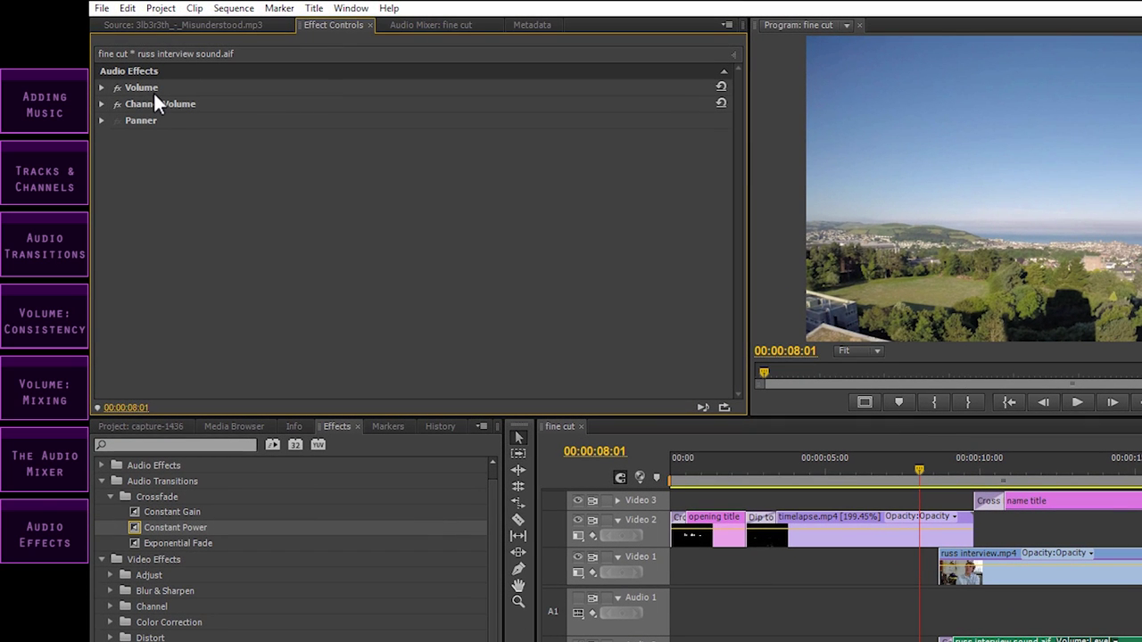
{"action": "left_click", "coordinate": [101, 88]}
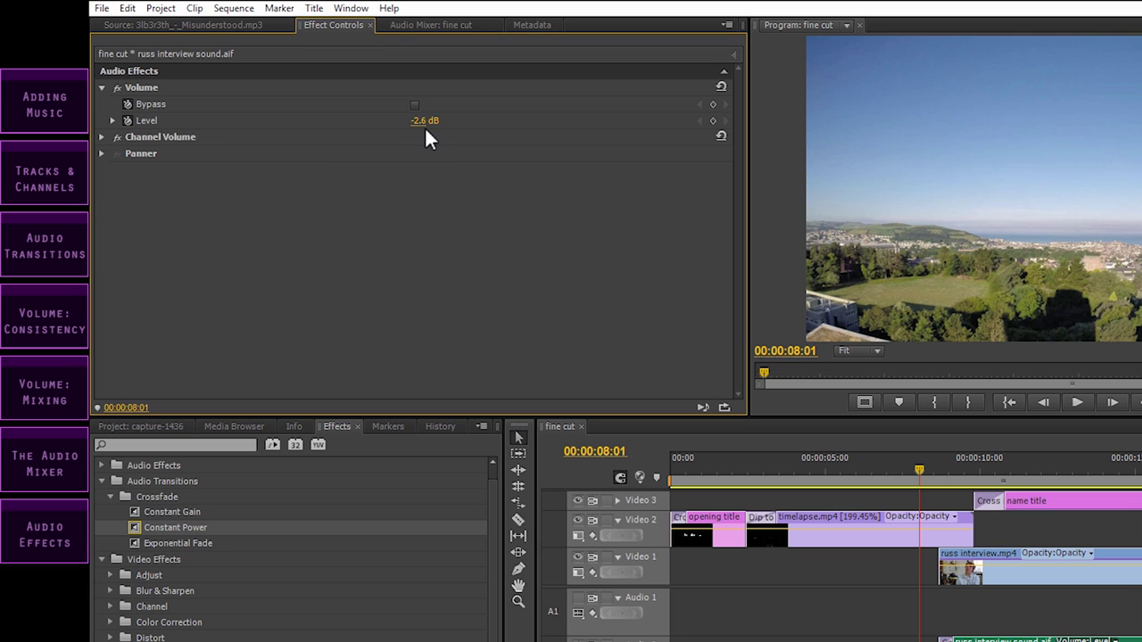
{"action": "left_click", "coordinate": [113, 121]}
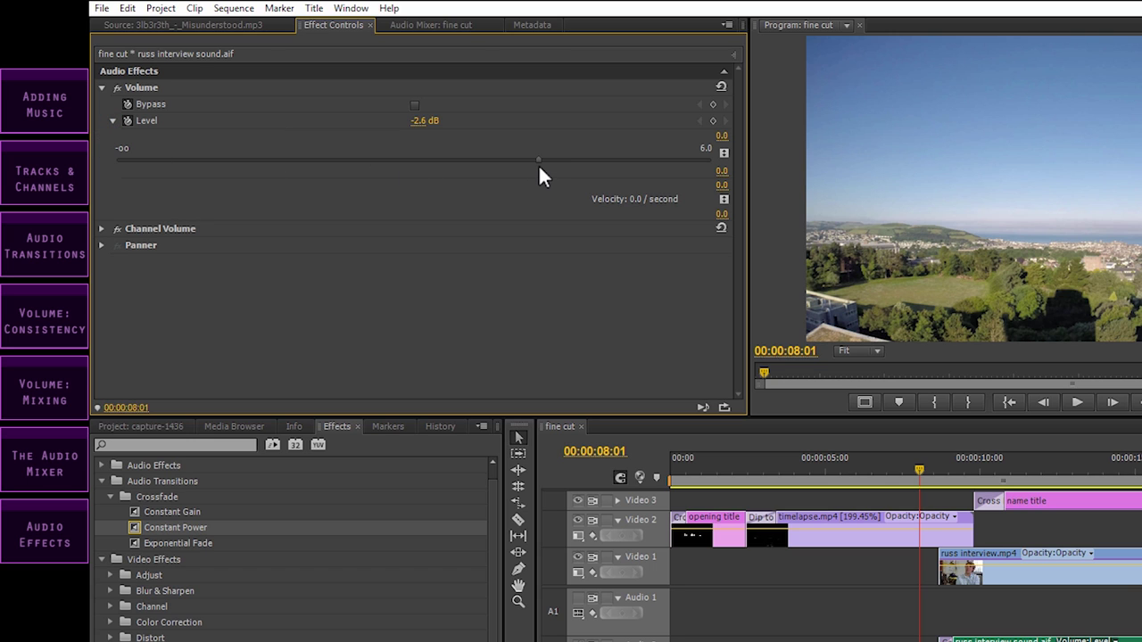
{"action": "left_click", "coordinate": [112, 120]}
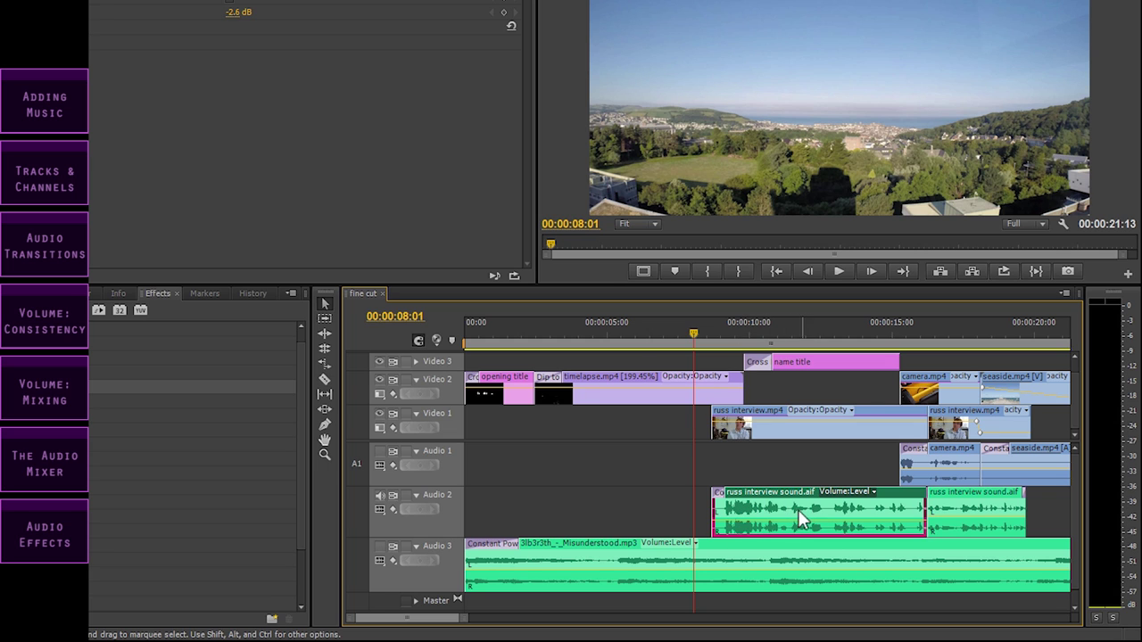
Step: Add a volume keyframe to the first interview clip on Audio 2 at 00:00:10:20
{"action": "left_click_drag", "start_coordinate": [702, 331], "coordinate": [785, 334]}
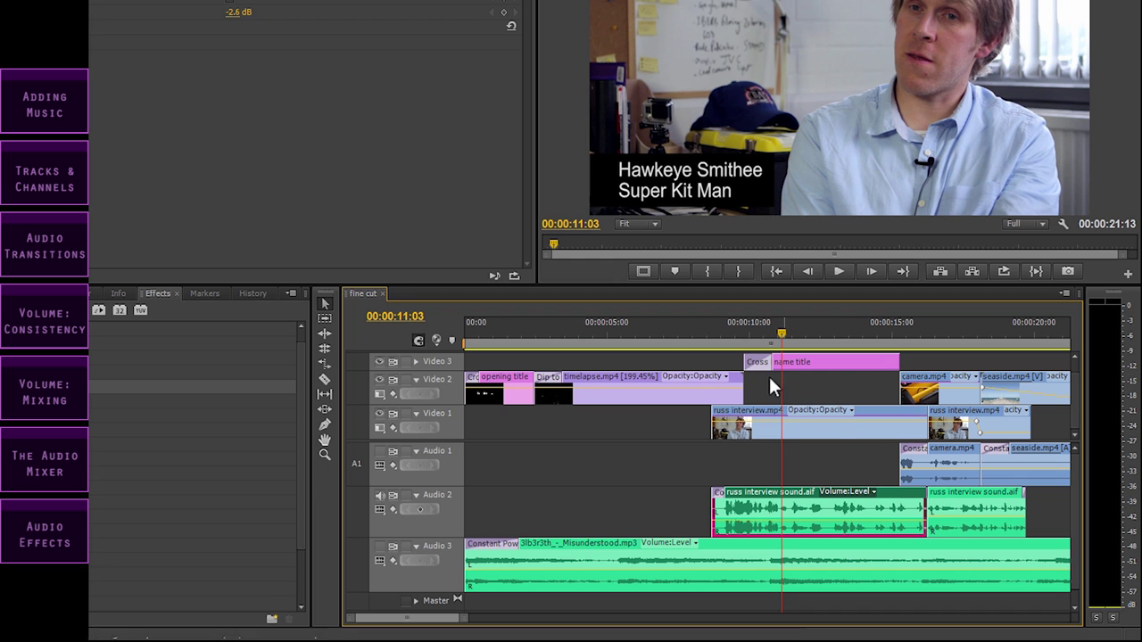
{"action": "left_click_drag", "start_coordinate": [784, 333], "coordinate": [772, 336]}
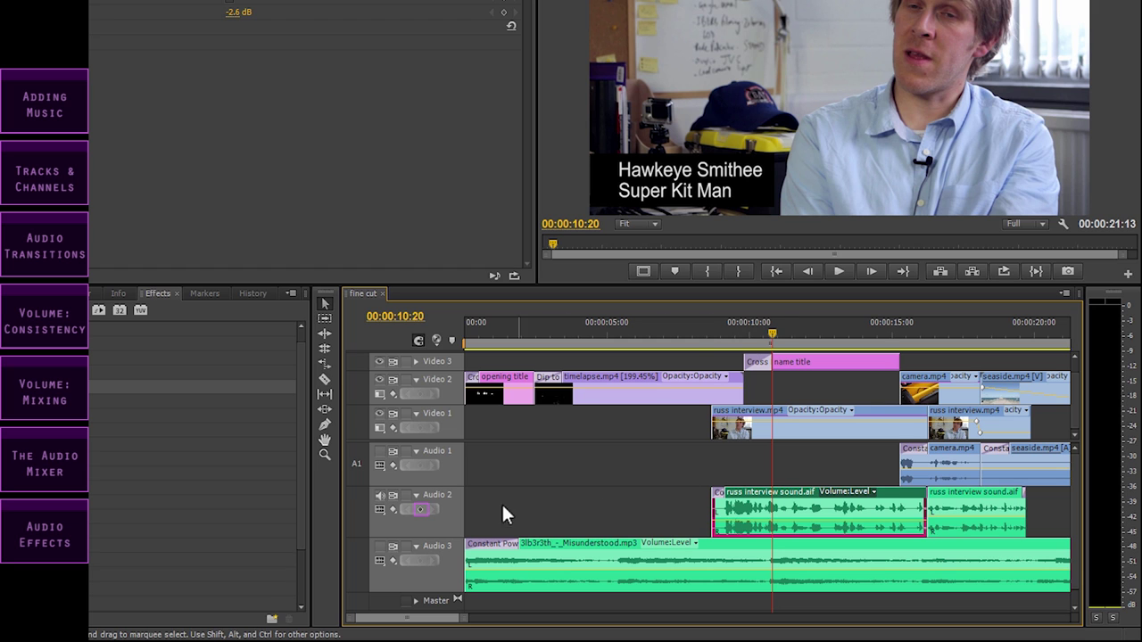
{"action": "left_click", "coordinate": [420, 509]}
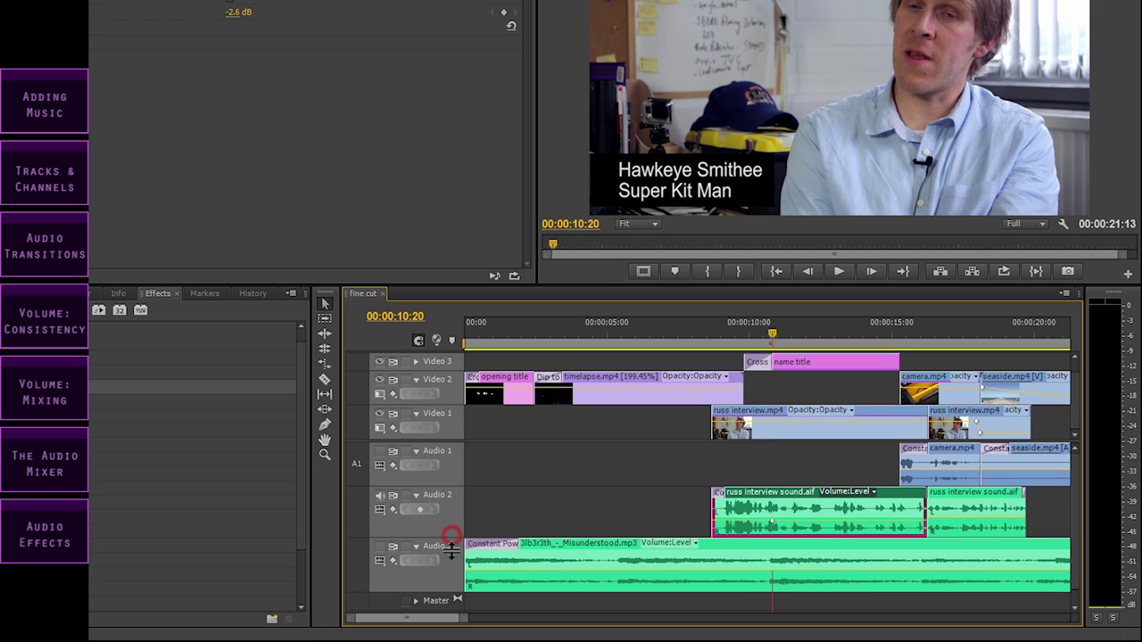
Step: Enlarge the Audio 2 track and add a second volume keyframe to the first interview clip at 00:00:11:02
{"action": "left_click_drag", "start_coordinate": [452, 536], "coordinate": [452, 554]}
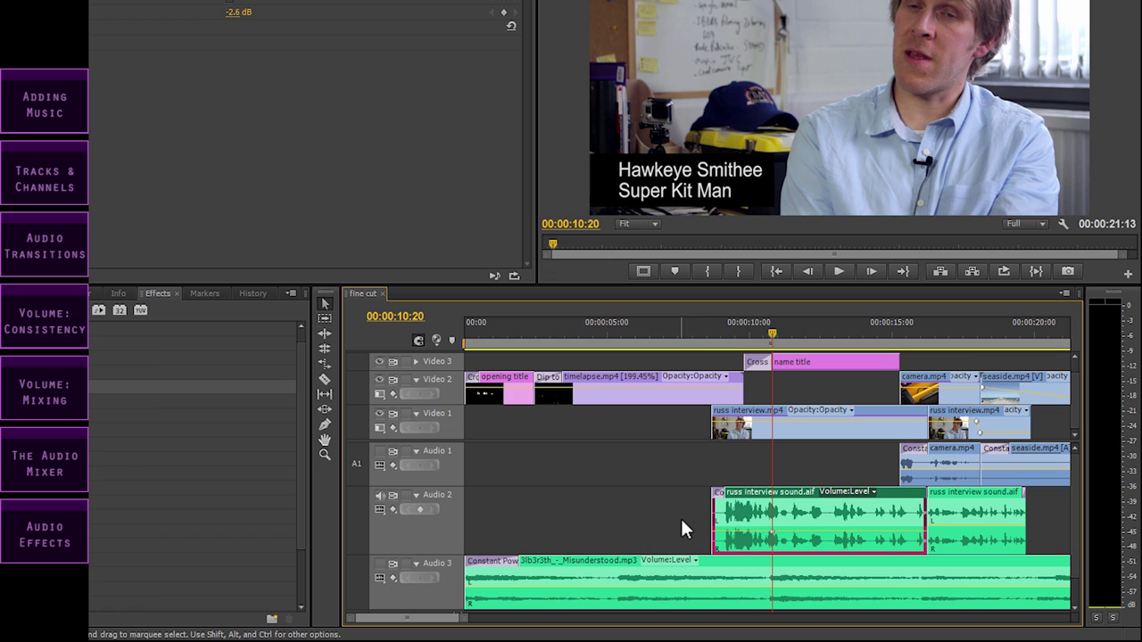
{"action": "key", "text": "="}
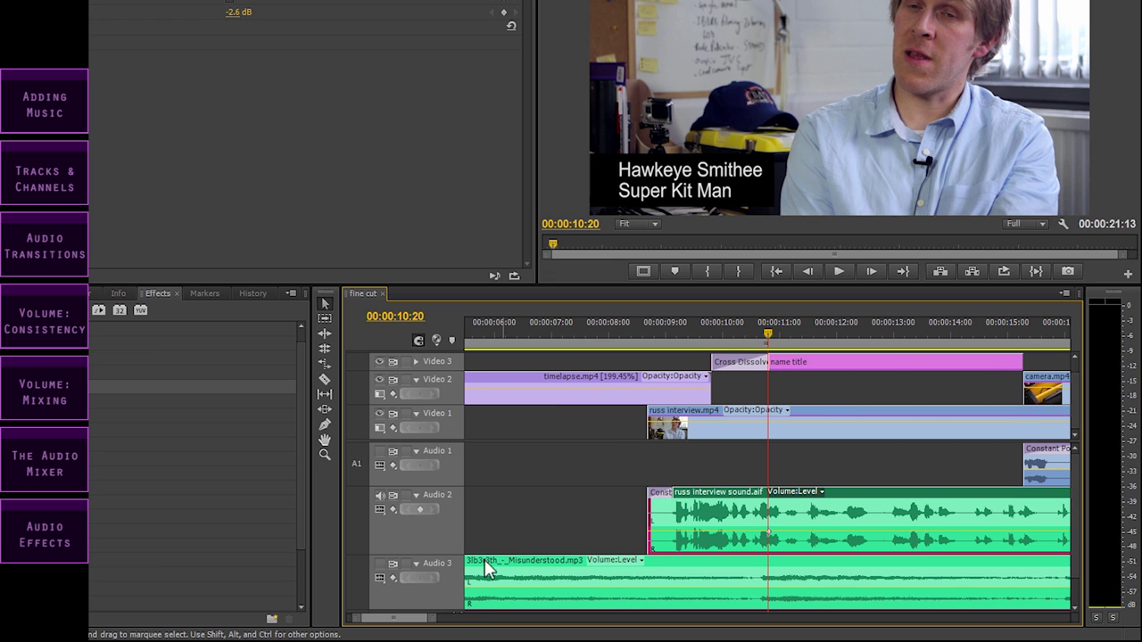
{"action": "left_click_drag", "start_coordinate": [395, 625], "coordinate": [400, 621]}
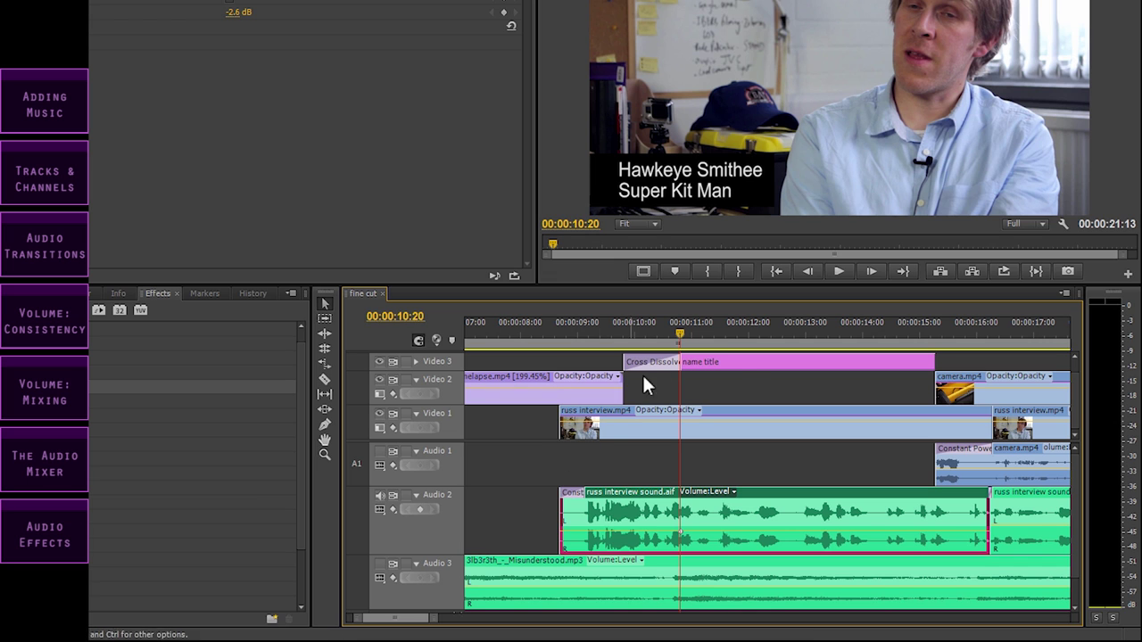
{"action": "left_click_drag", "start_coordinate": [685, 332], "coordinate": [700, 331]}
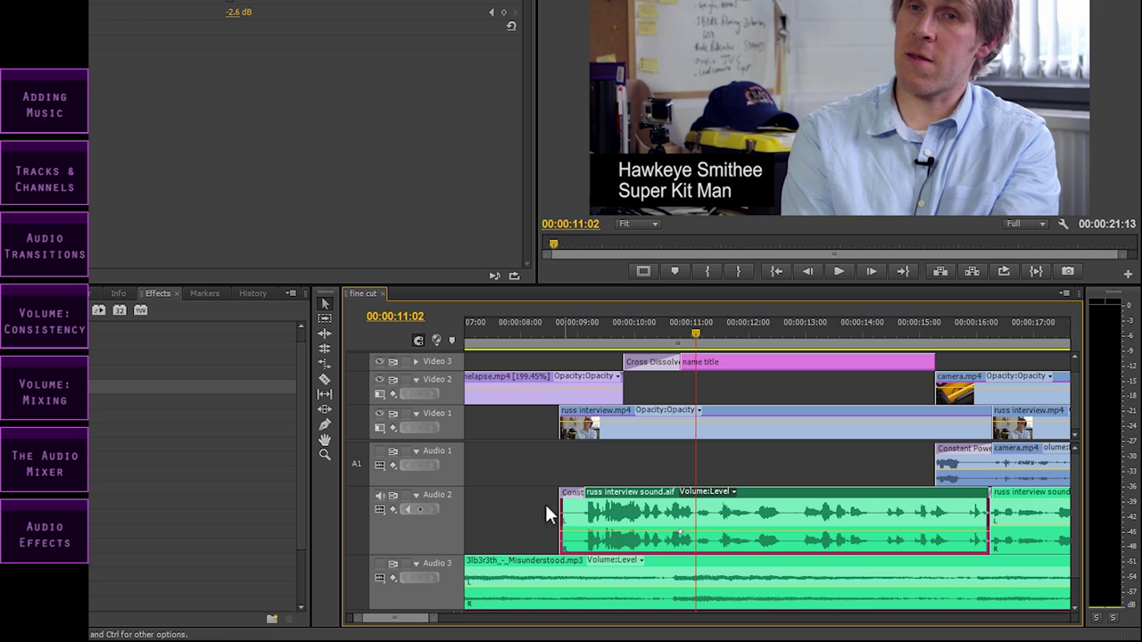
{"action": "left_click", "coordinate": [421, 509]}
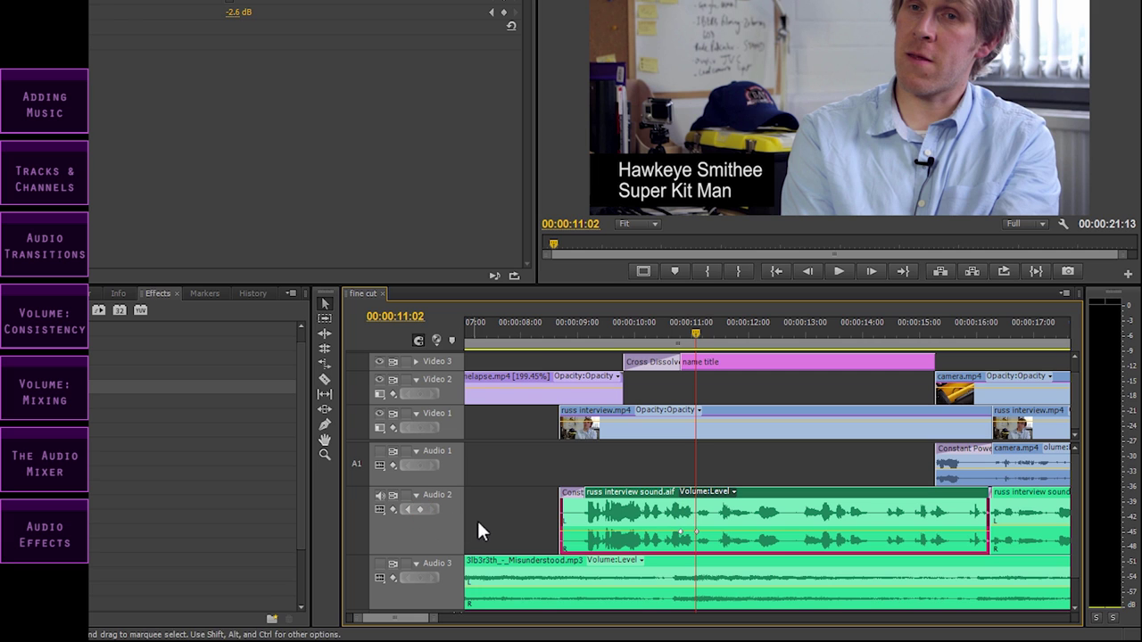
Step: Raise the first interview clip's second volume keyframe to about 0 dB and return the playhead to 00:00:08:12
{"action": "left_click_drag", "start_coordinate": [696, 533], "coordinate": [696, 527]}
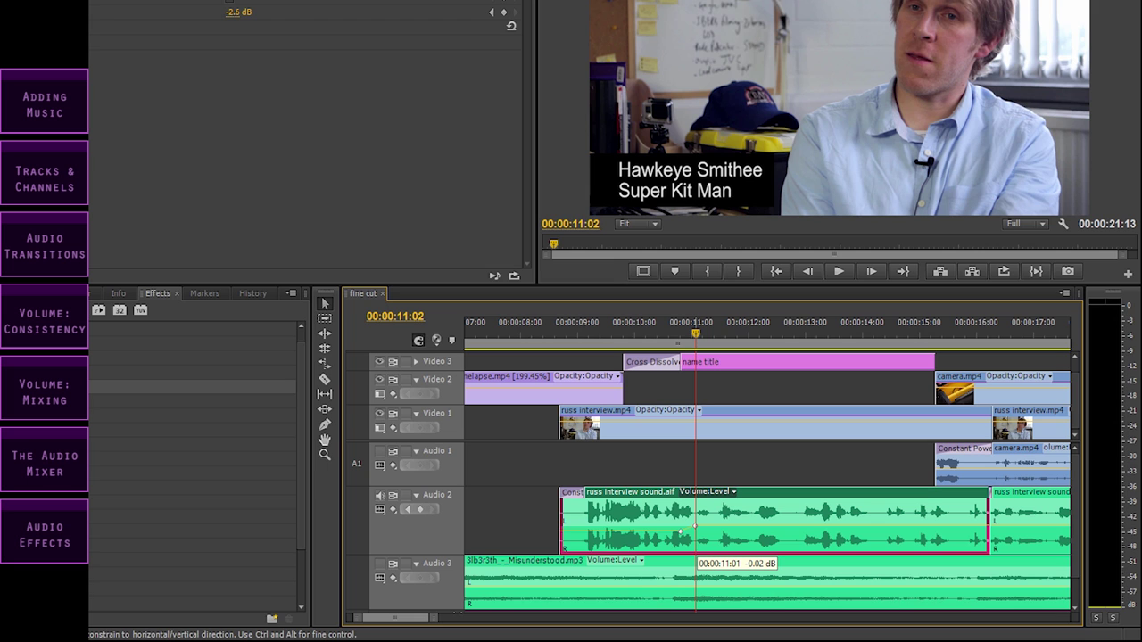
{"action": "left_click_drag", "start_coordinate": [697, 528], "coordinate": [696, 526]}
{"action": "key", "text": "="}
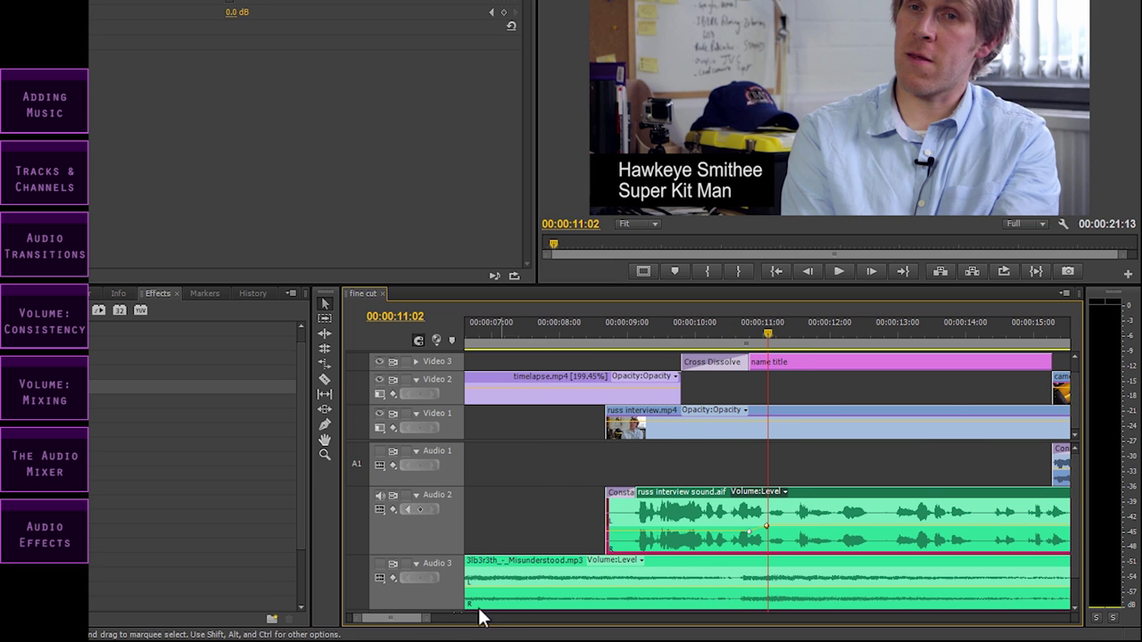
{"action": "scroll", "coordinate": [413, 624], "scroll_direction": "down", "scroll_amount": 1}
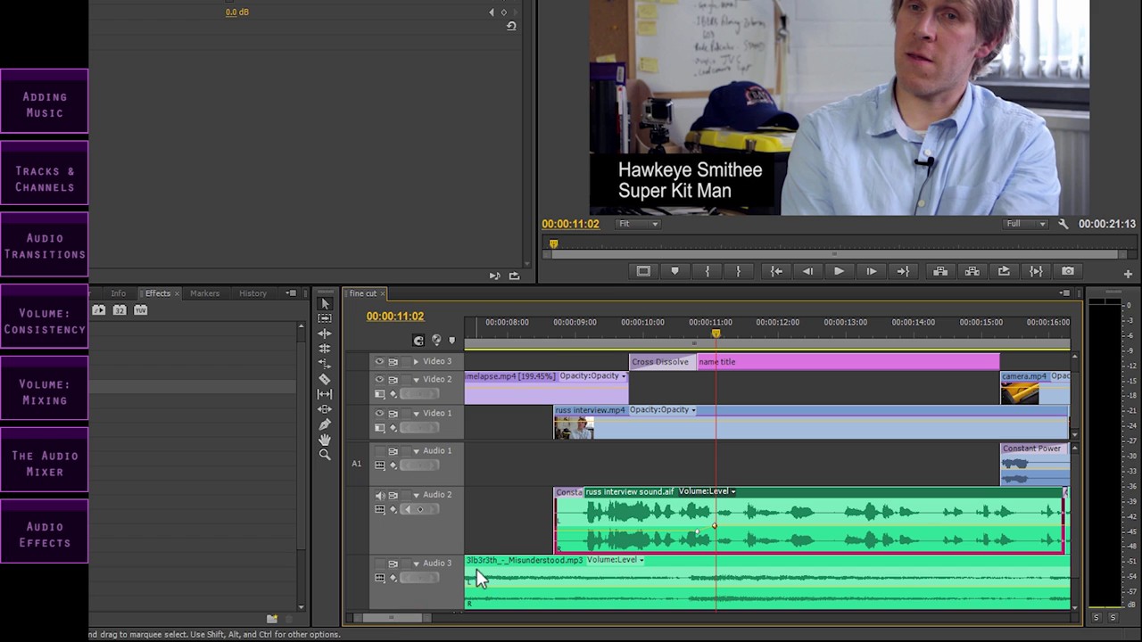
{"action": "left_click_drag", "start_coordinate": [568, 326], "coordinate": [540, 324]}
{"action": "key", "text": "minus"}
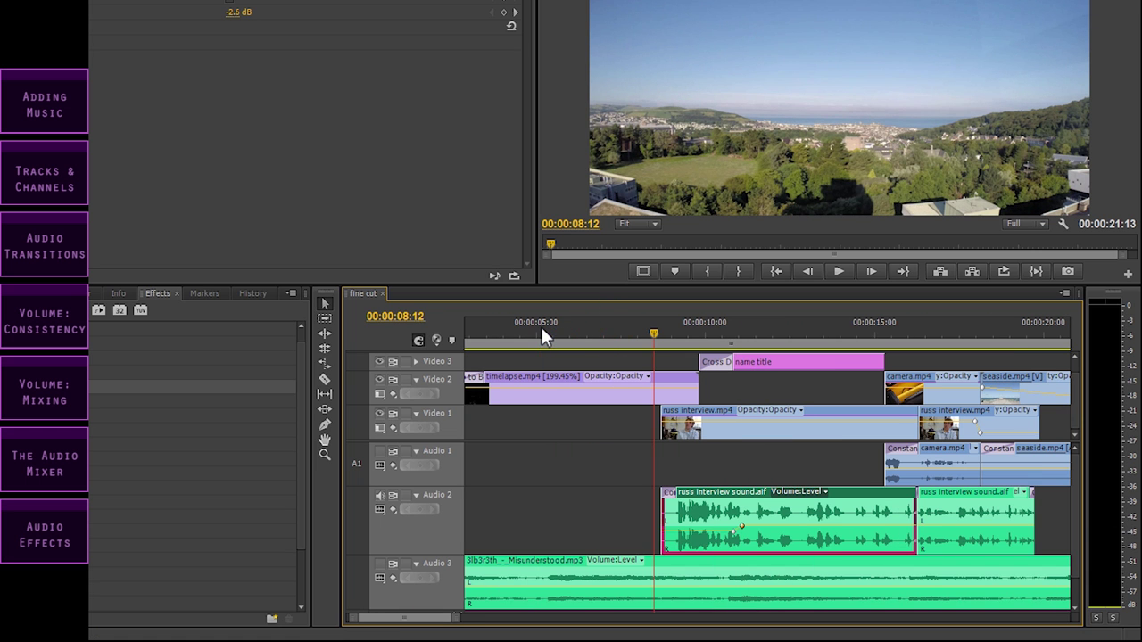
Step: Play back the first interview clip on Audio 2 and reposition its two volume keyframes to about 00:00:10:12 and 00:00:11:02
{"action": "key", "text": "space"}
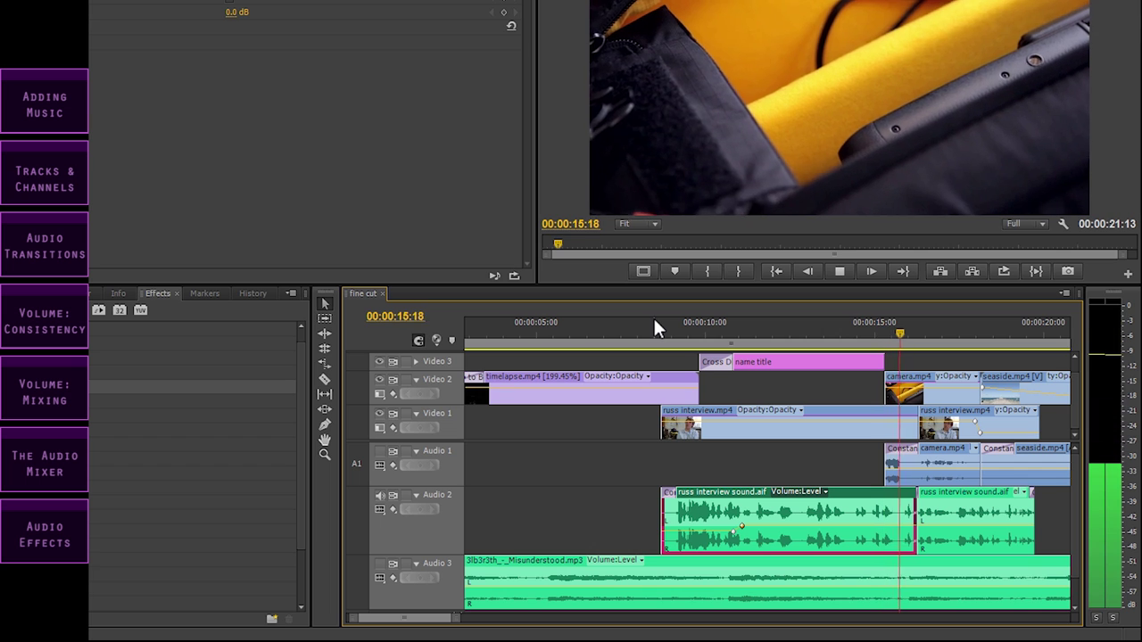
{"action": "key", "text": "space"}
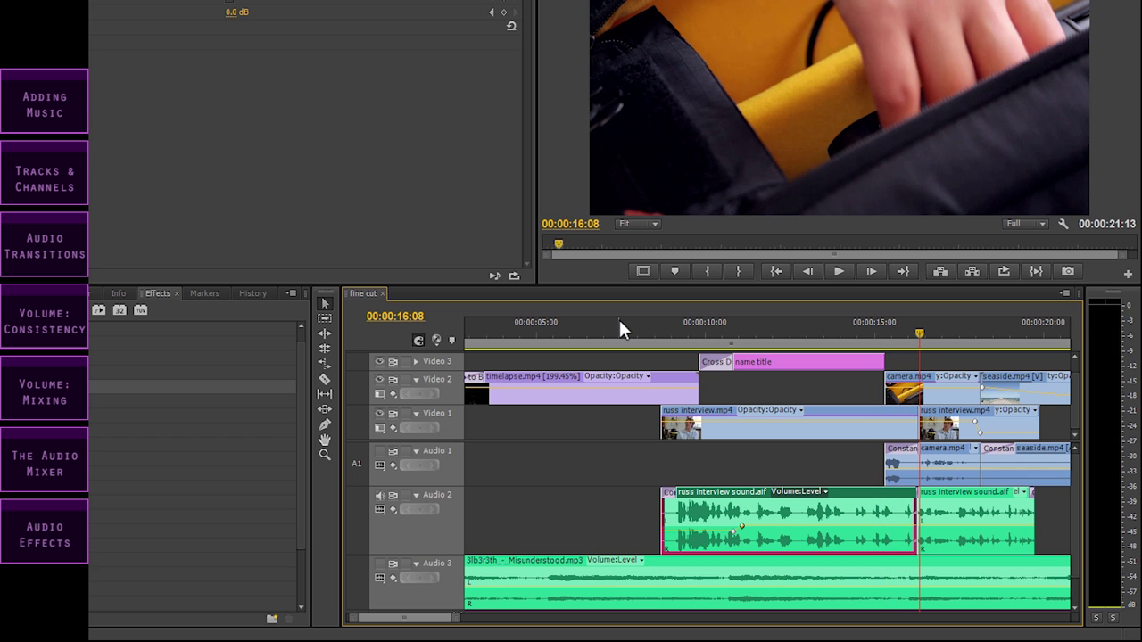
{"action": "left_click", "coordinate": [736, 330]}
{"action": "key", "text": "="}
{"action": "key", "text": "="}
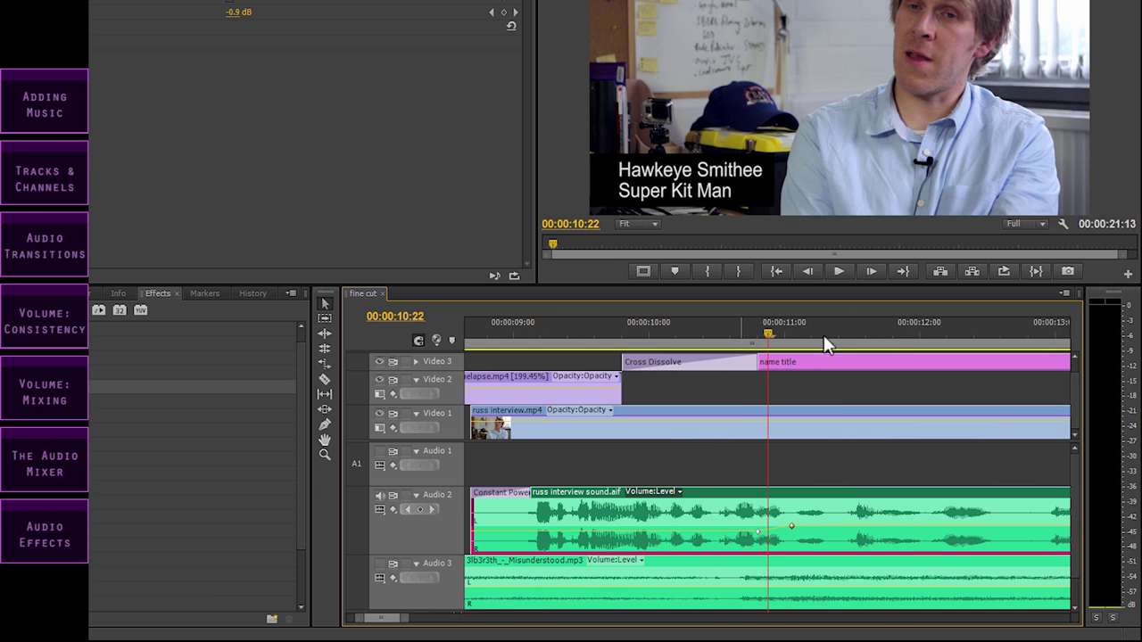
{"action": "left_click", "coordinate": [793, 527]}
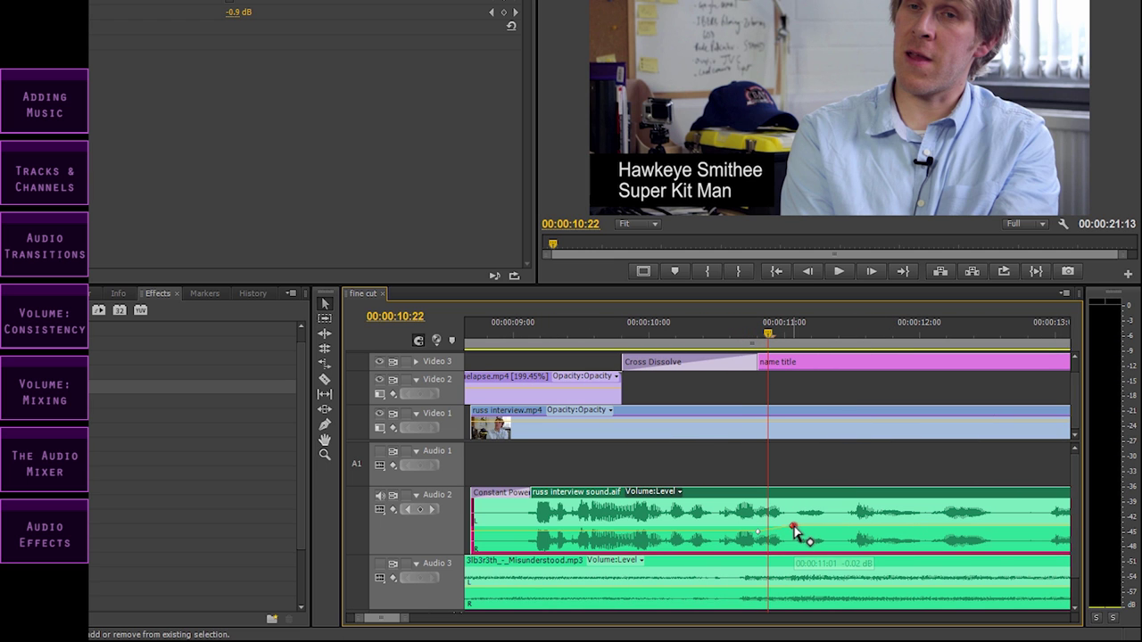
{"action": "left_click_drag", "start_coordinate": [793, 527], "coordinate": [812, 526]}
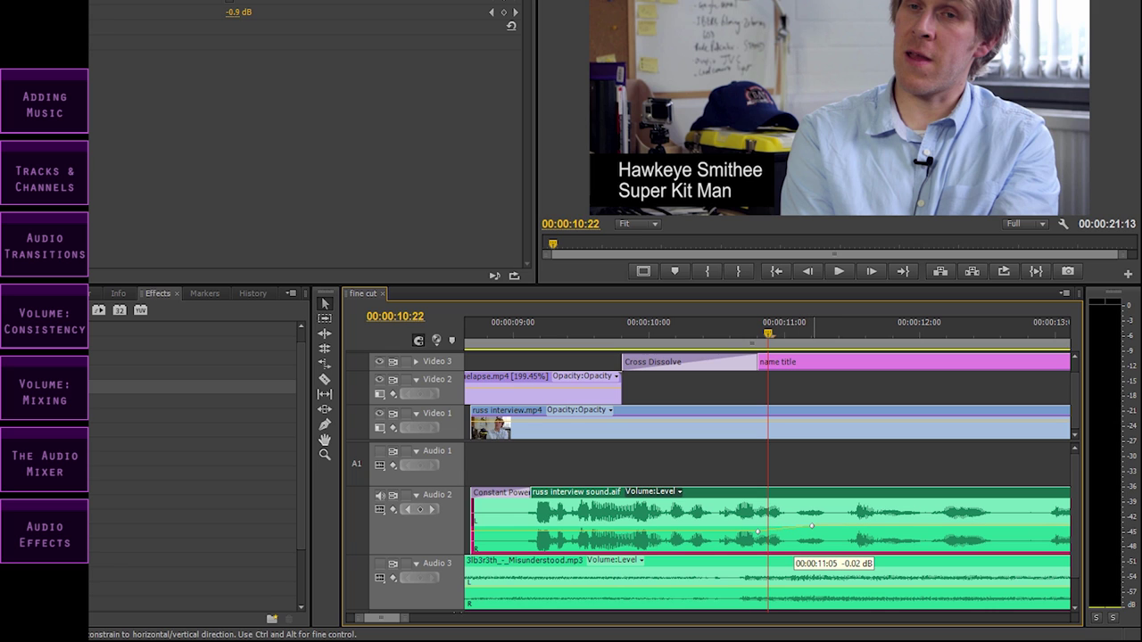
{"action": "left_click", "coordinate": [762, 539], "text": "ctrl"}
{"action": "left_click_drag", "start_coordinate": [761, 538], "coordinate": [725, 532]}
{"action": "left_click_drag", "start_coordinate": [812, 525], "coordinate": [713, 533]}
{"action": "left_click", "coordinate": [725, 534]}
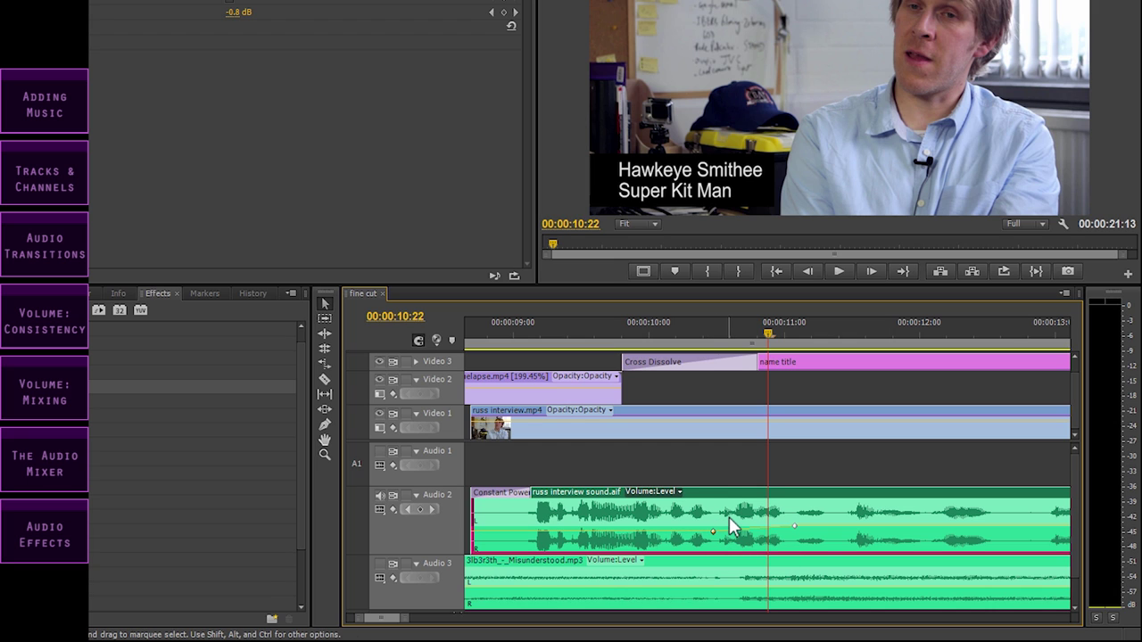
Step: Play back the first interview clip from just before its start to check the volume rise
{"action": "key", "text": "minus"}
{"action": "key", "text": "minus"}
{"action": "left_click_drag", "start_coordinate": [765, 327], "coordinate": [687, 328]}
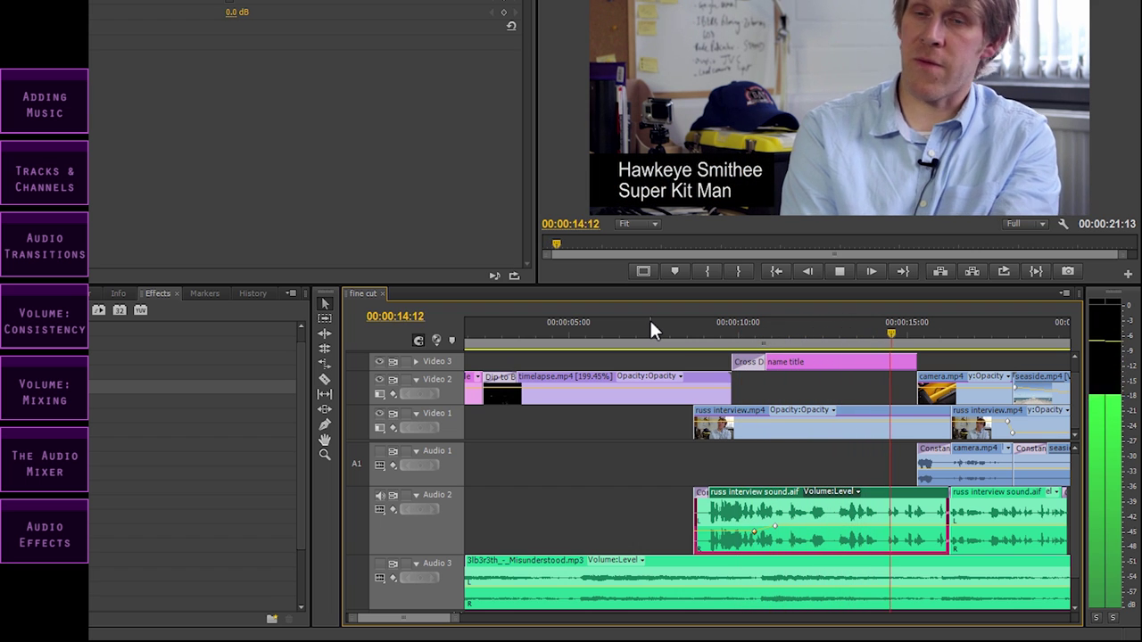
{"action": "key", "text": "space"}
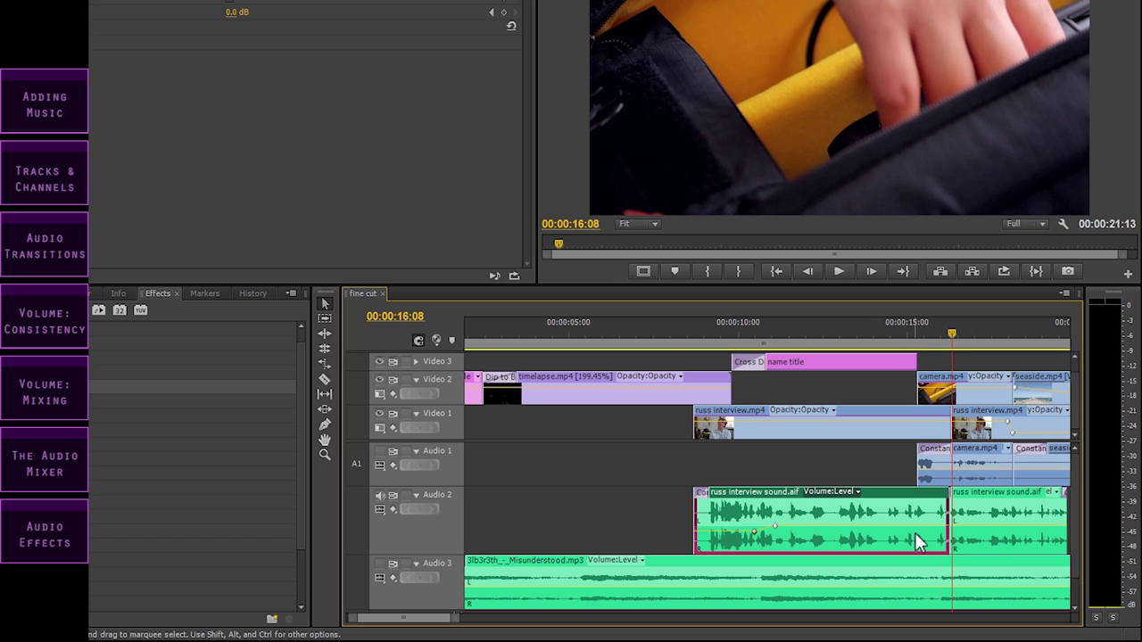
Step: Add volume keyframes to the first interview clip on Audio 2 at 00:00:13:22 and 00:00:14:06
{"action": "left_click", "coordinate": [865, 326]}
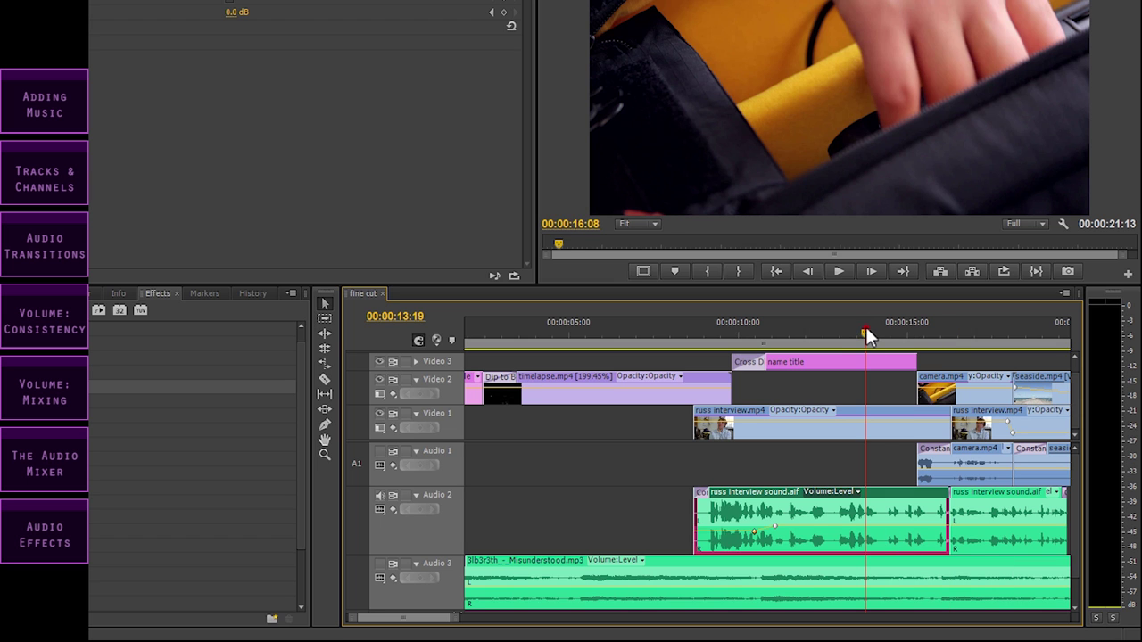
{"action": "left_click", "coordinate": [870, 329]}
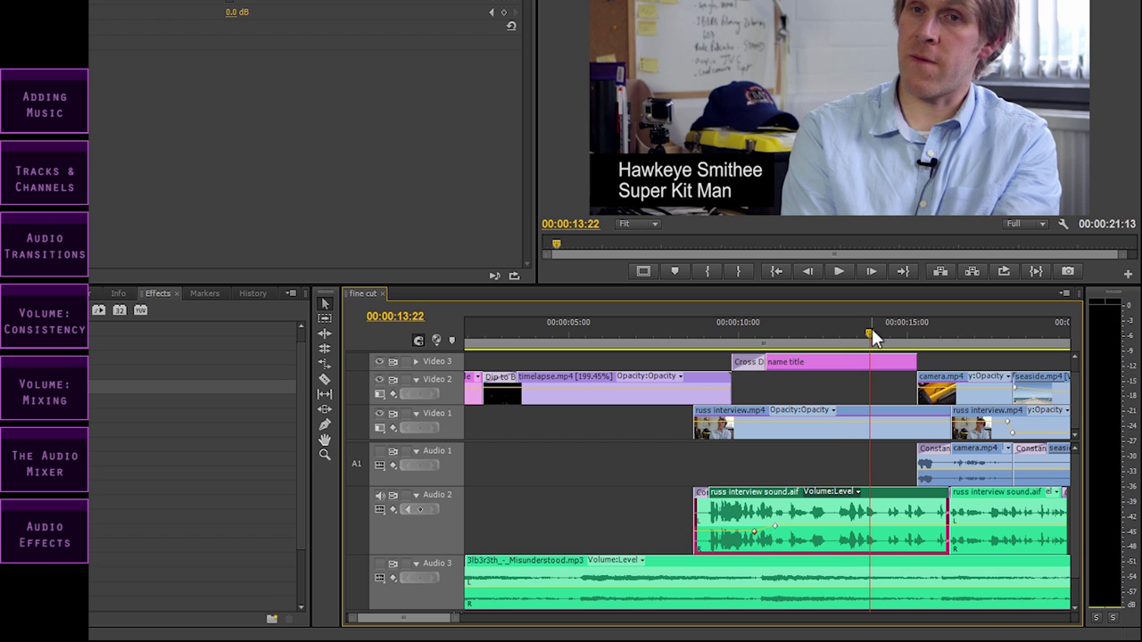
{"action": "key", "text": "="}
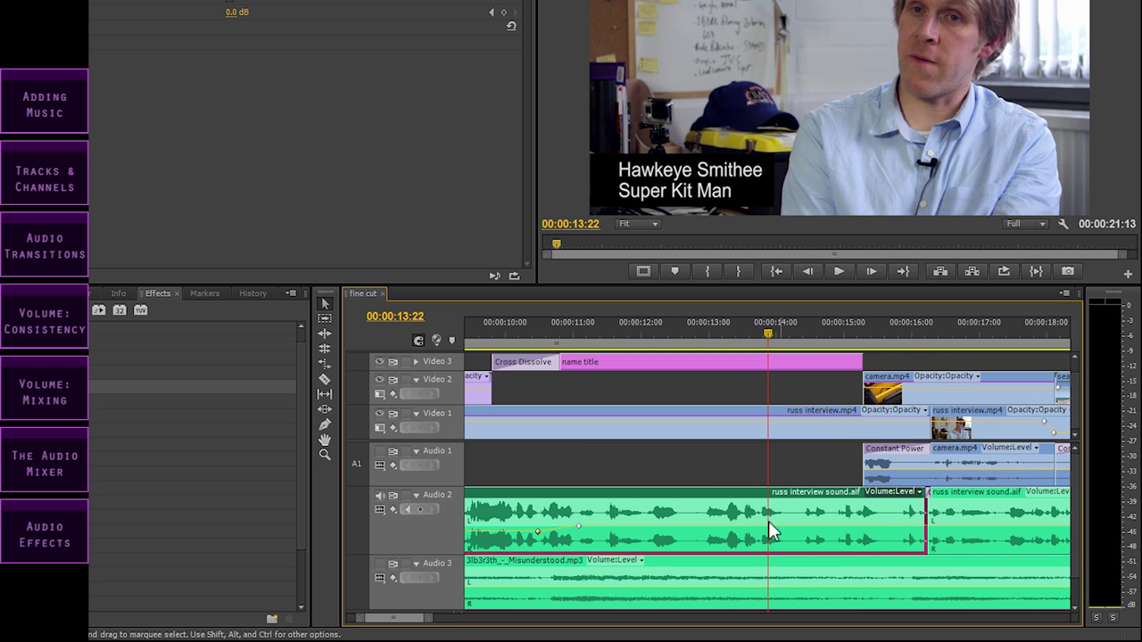
{"action": "left_click", "coordinate": [420, 508]}
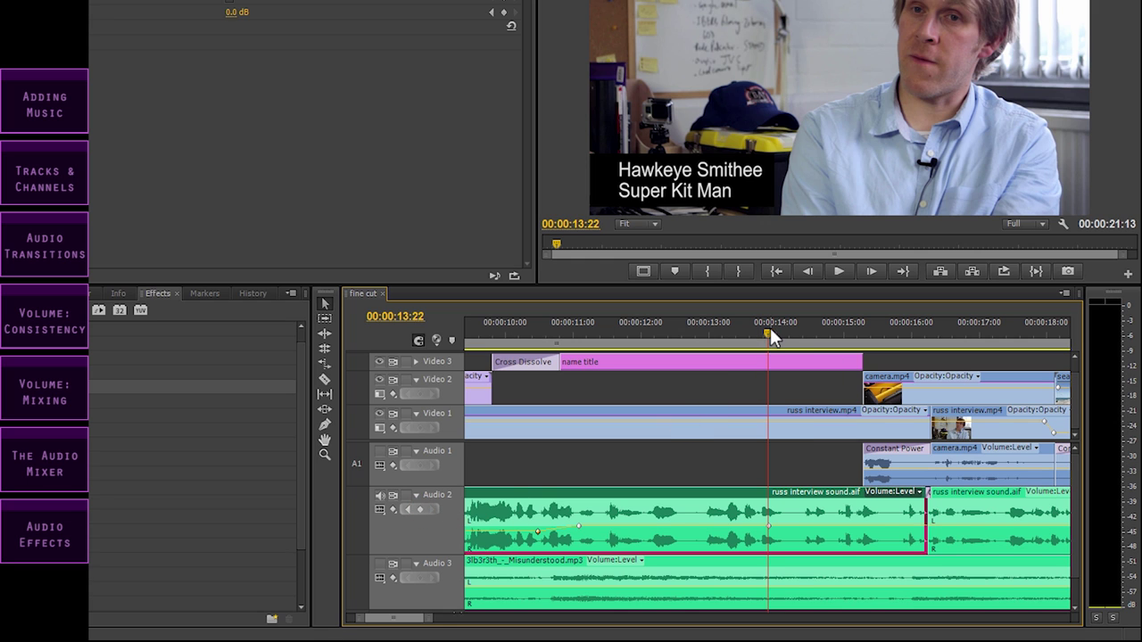
{"action": "left_click_drag", "start_coordinate": [775, 330], "coordinate": [792, 331]}
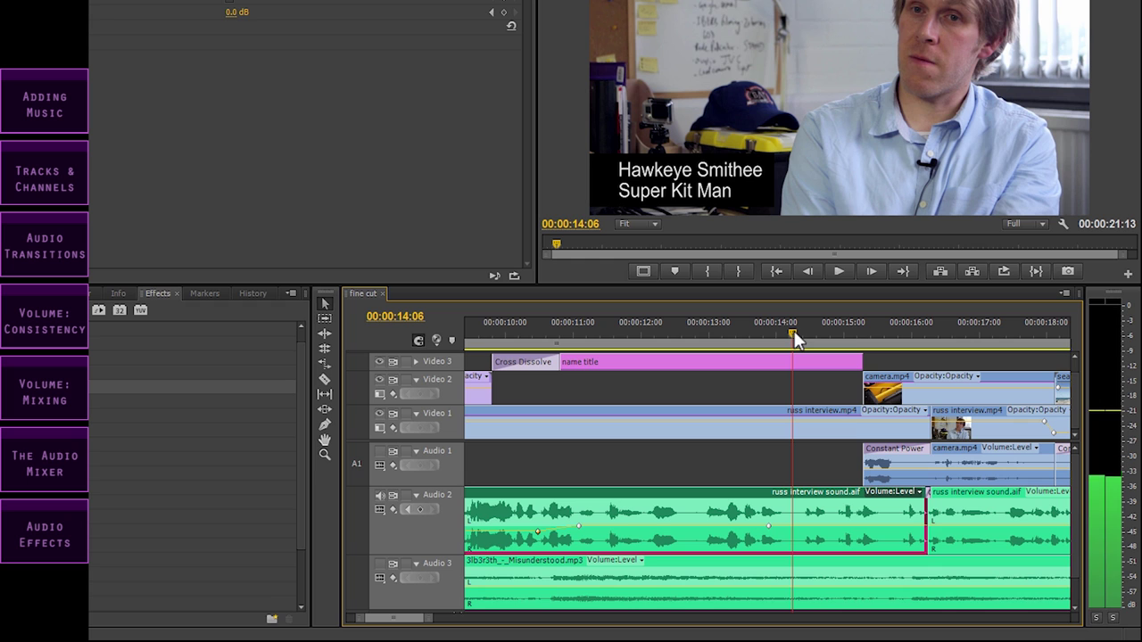
{"action": "left_click", "coordinate": [417, 509]}
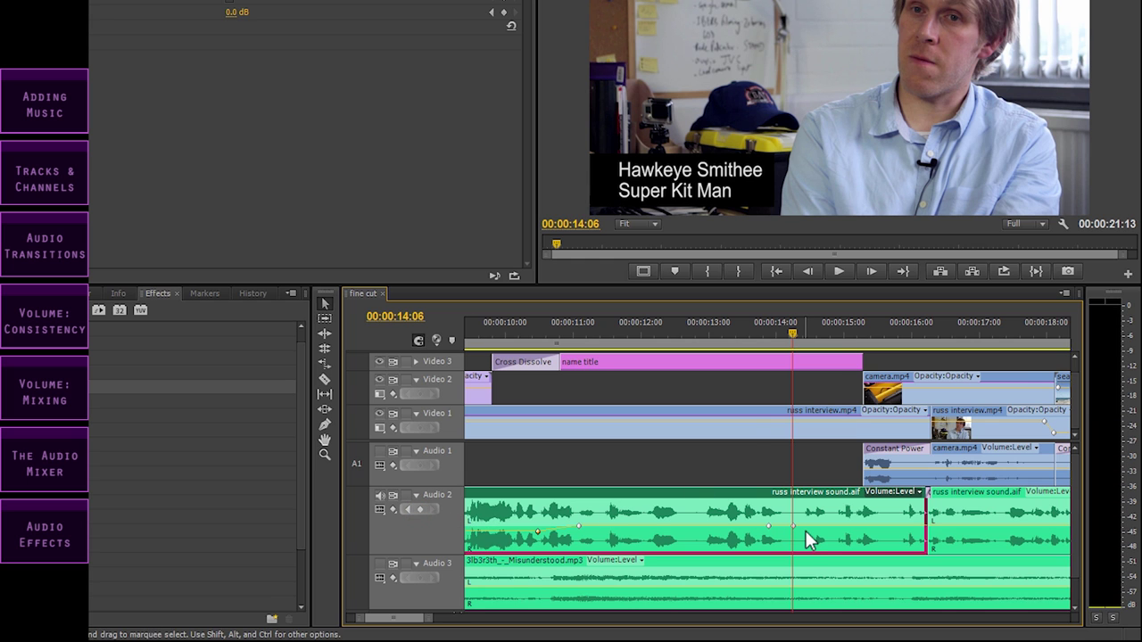
Step: Raise the first interview clip's volume keyframe at 00:00:14:06 to about 2.6 dB
{"action": "key", "text": "="}
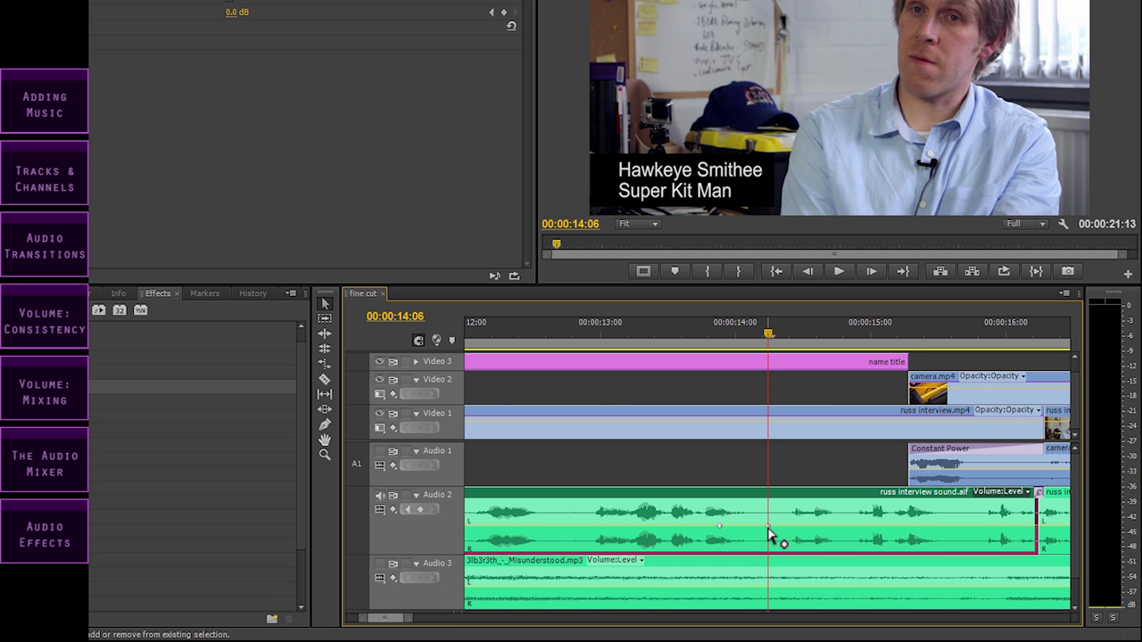
{"action": "left_click", "coordinate": [768, 526]}
{"action": "left_click_drag", "start_coordinate": [769, 526], "coordinate": [767, 517]}
Step: Raise the second interview clip's volume level on Audio 2 to 2.60 dB
{"action": "key", "text": "minus"}
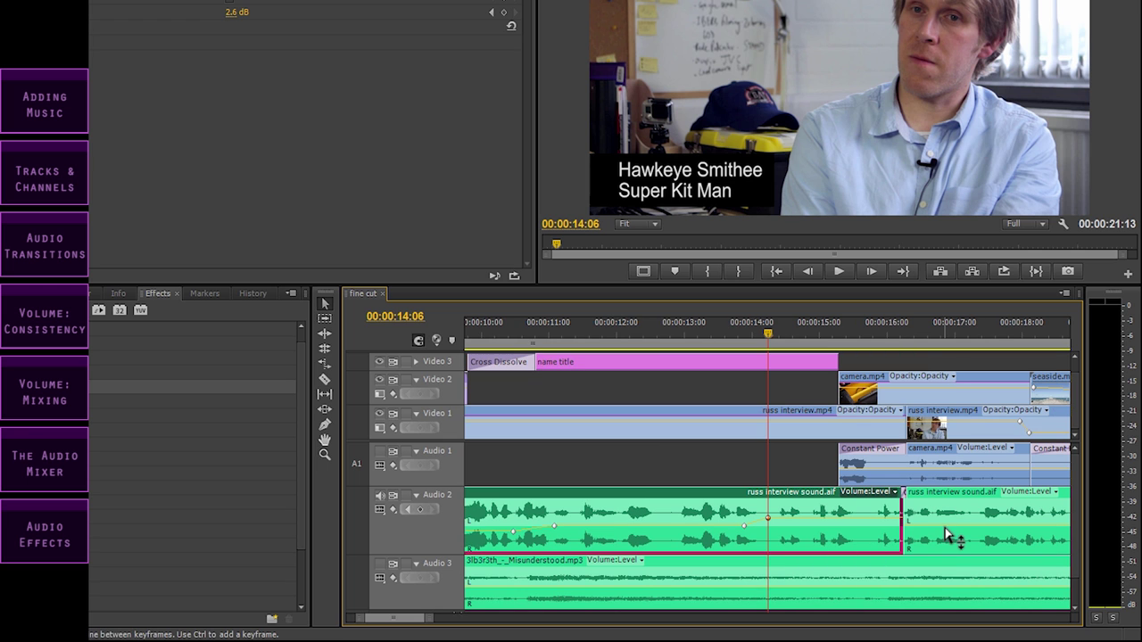
{"action": "left_click", "coordinate": [906, 325]}
{"action": "key", "text": "equal"}
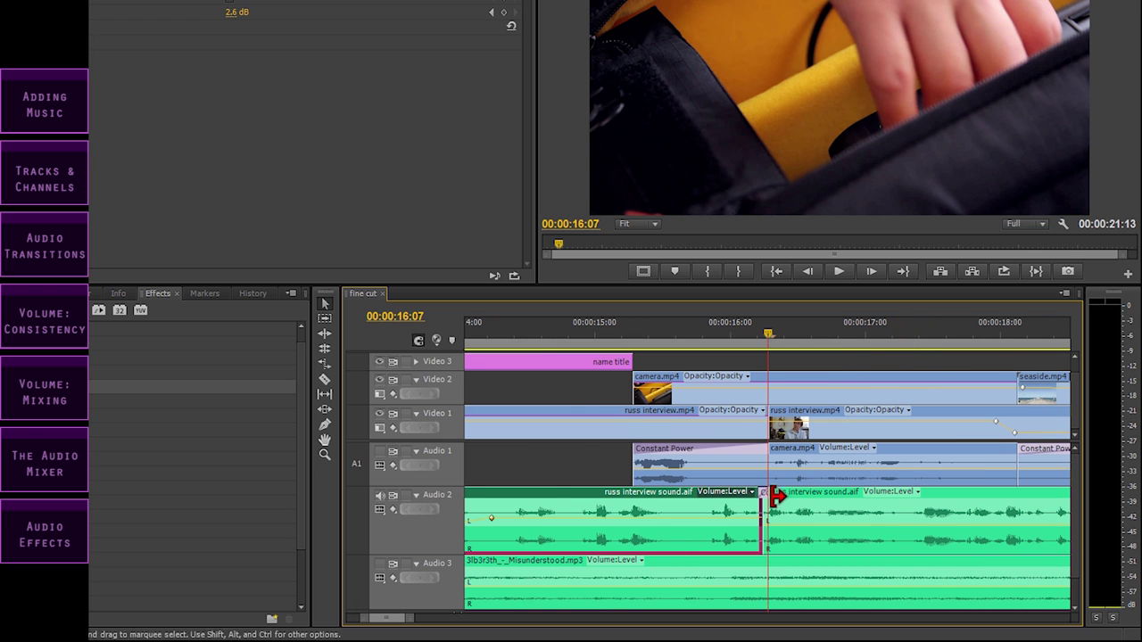
{"action": "left_click_drag", "start_coordinate": [784, 522], "coordinate": [785, 516]}
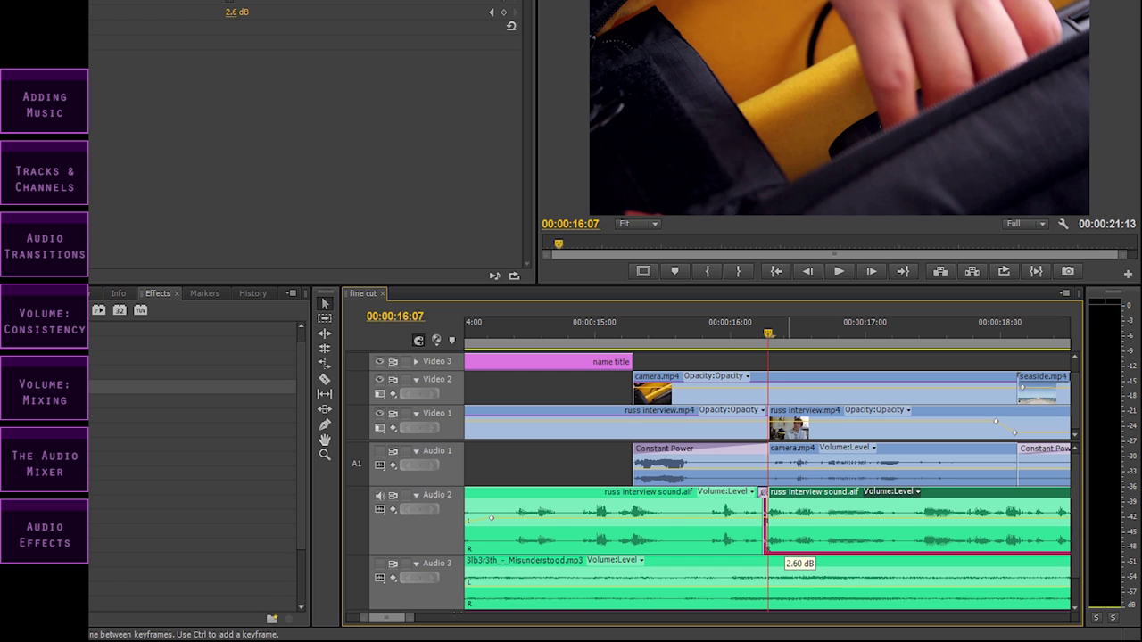
Step: Play back both interview clips from just before the first one to check volume consistency
{"action": "key", "text": "minus"}
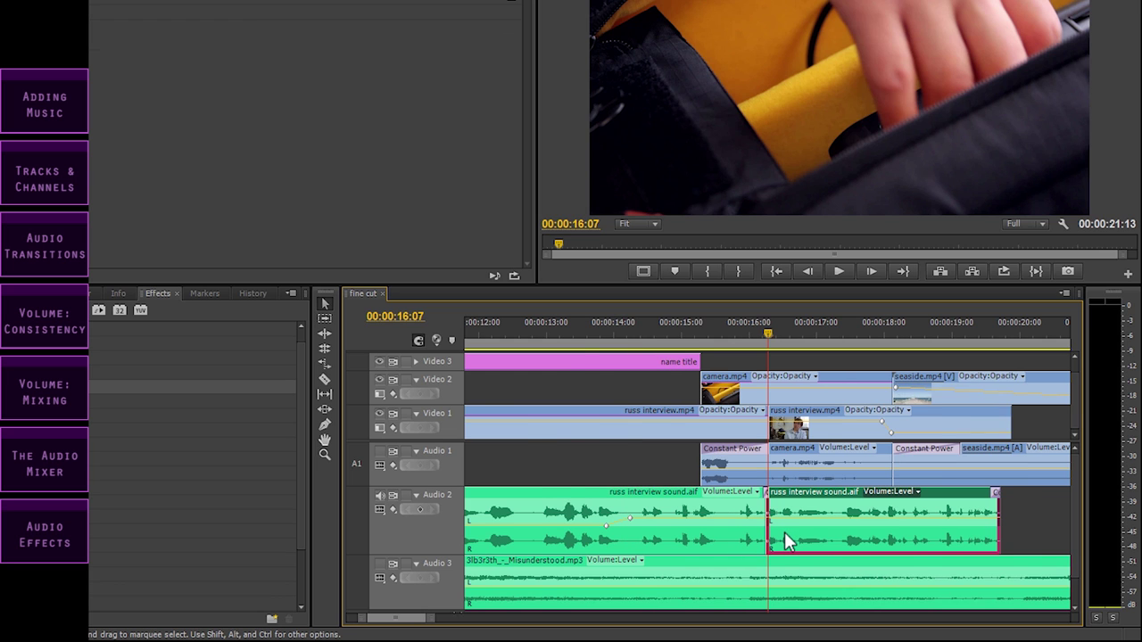
{"action": "key", "text": "minus"}
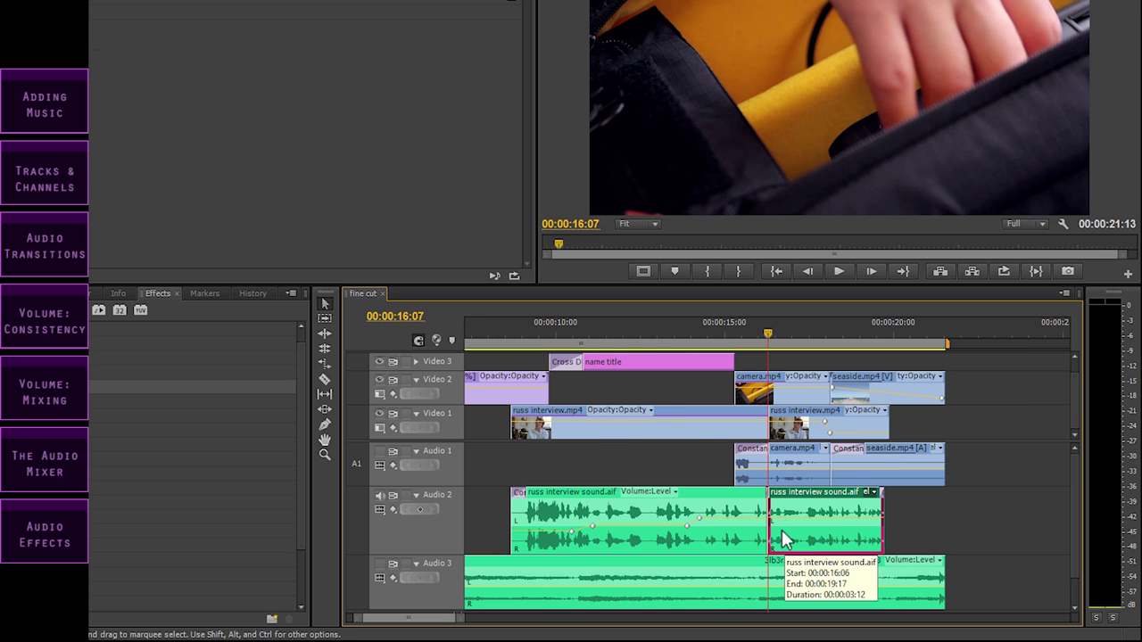
{"action": "left_click", "coordinate": [503, 324]}
{"action": "key", "text": "space"}
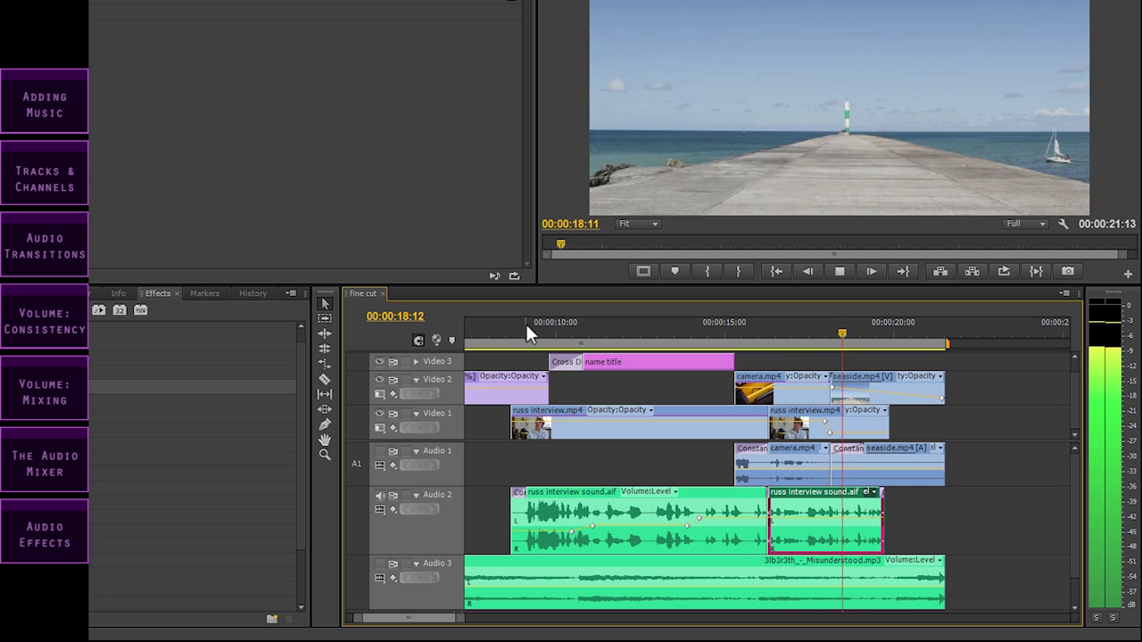
{"action": "key", "text": "space"}
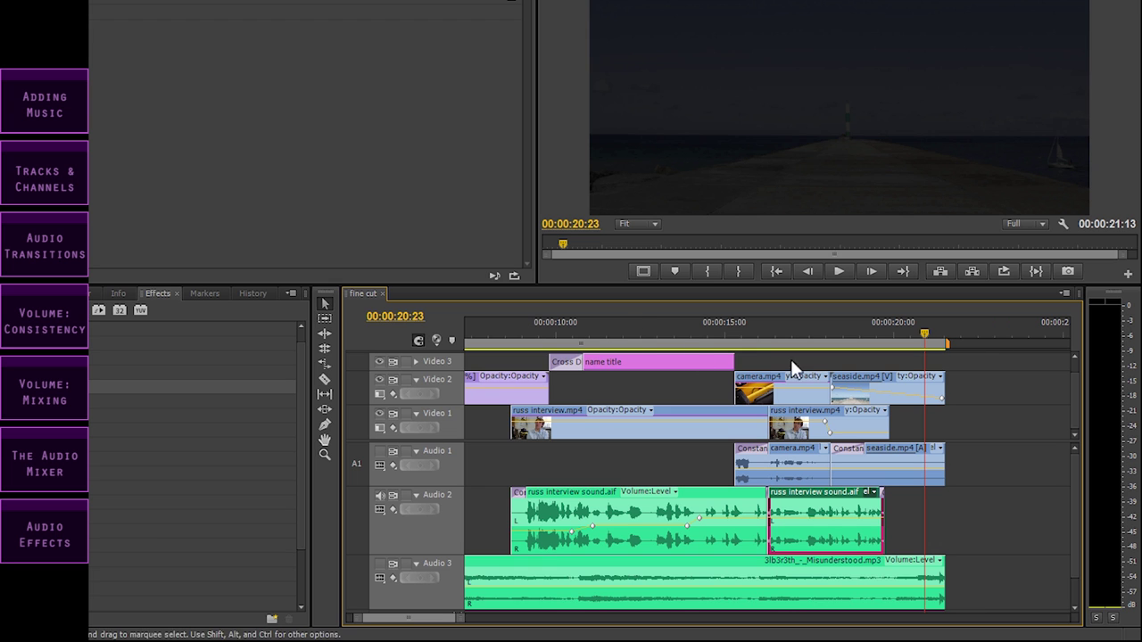
Step: Play the second interview clip again to compare the levels of its audio peaks
{"action": "left_click_drag", "start_coordinate": [919, 335], "coordinate": [849, 336]}
{"action": "key", "text": "equal"}
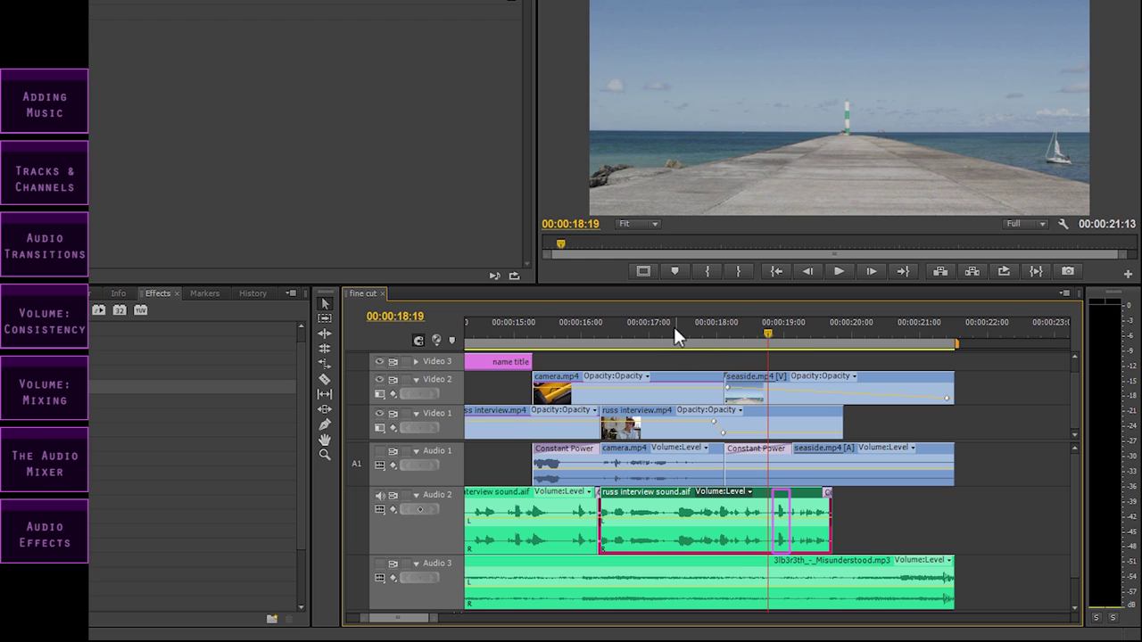
{"action": "left_click_drag", "start_coordinate": [673, 327], "coordinate": [590, 337]}
{"action": "key", "text": "space"}
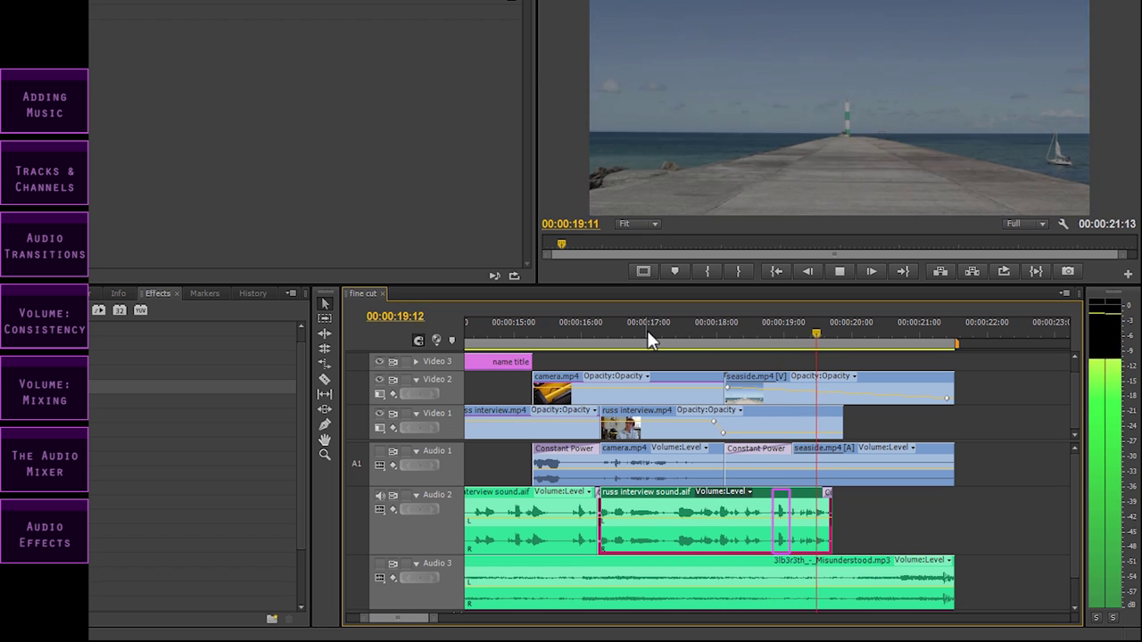
{"action": "key", "text": "space"}
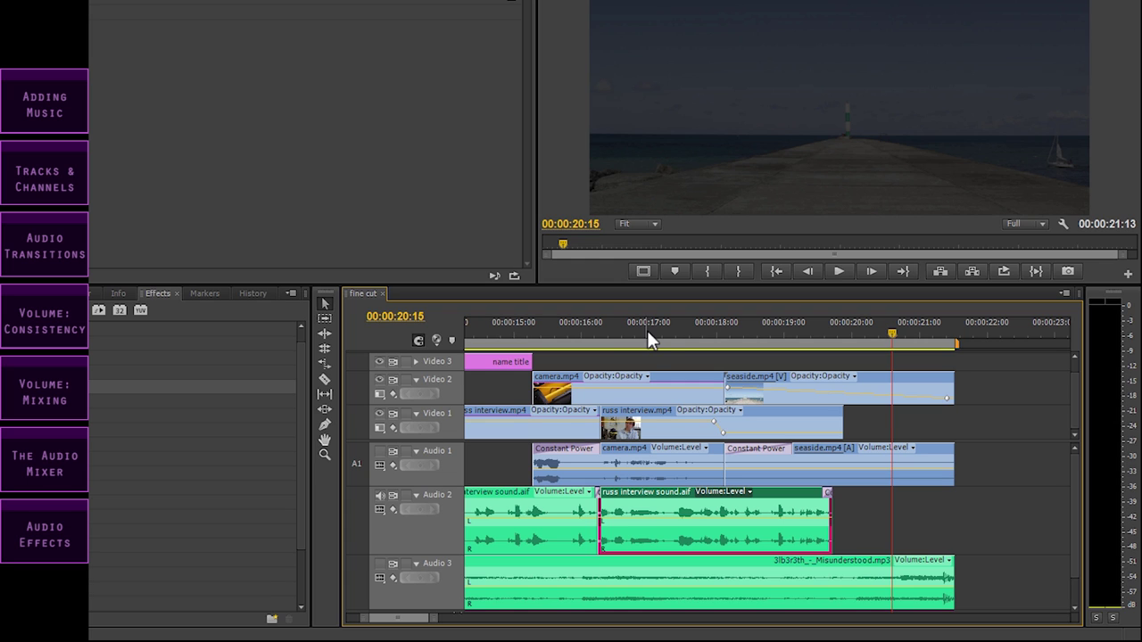
Step: Turn the Audio 3 music track's output back on and play the whole sequence from the start
{"action": "key", "text": "minus"}
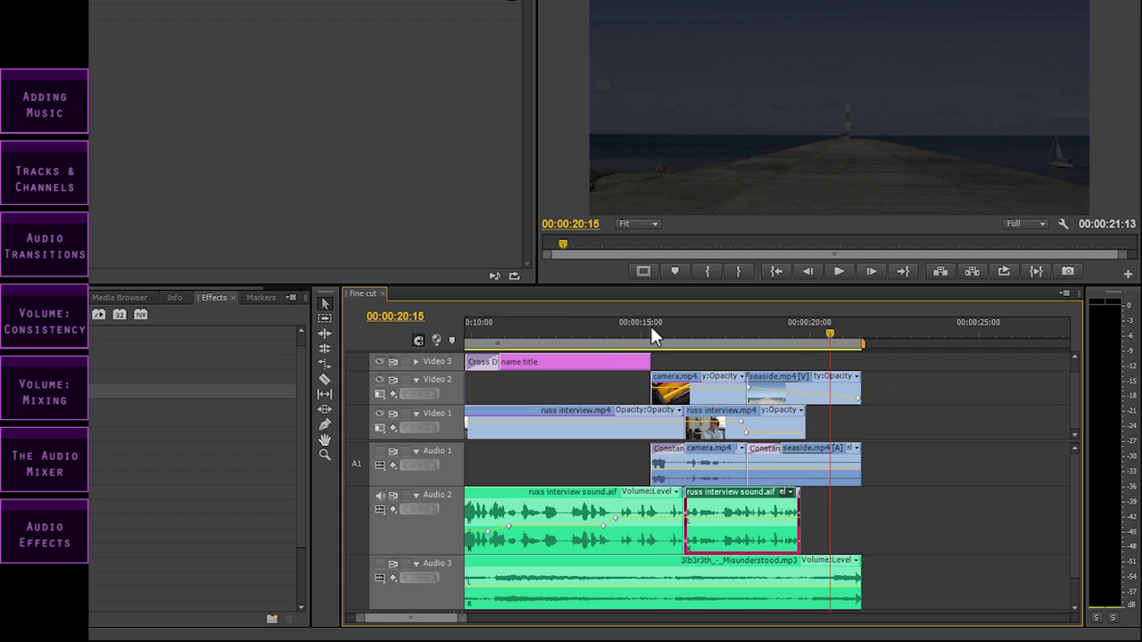
{"action": "key", "text": "minus"}
{"action": "key", "text": "minus"}
{"action": "left_click", "coordinate": [471, 326]}
{"action": "key", "text": "Home"}
{"action": "key", "text": "equal"}
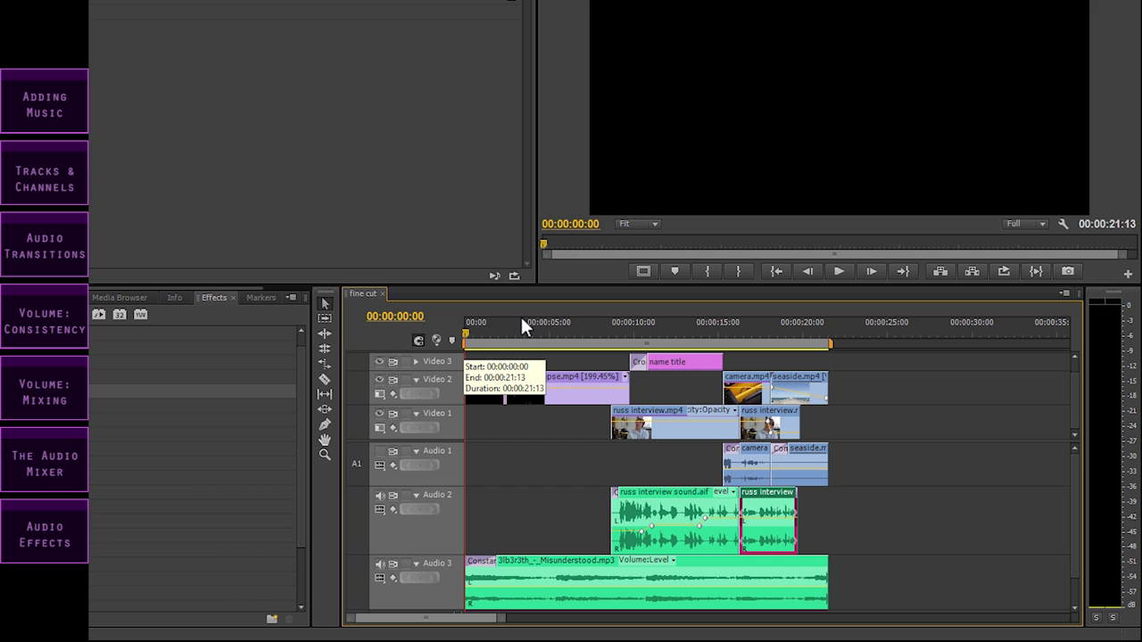
{"action": "key", "text": "space"}
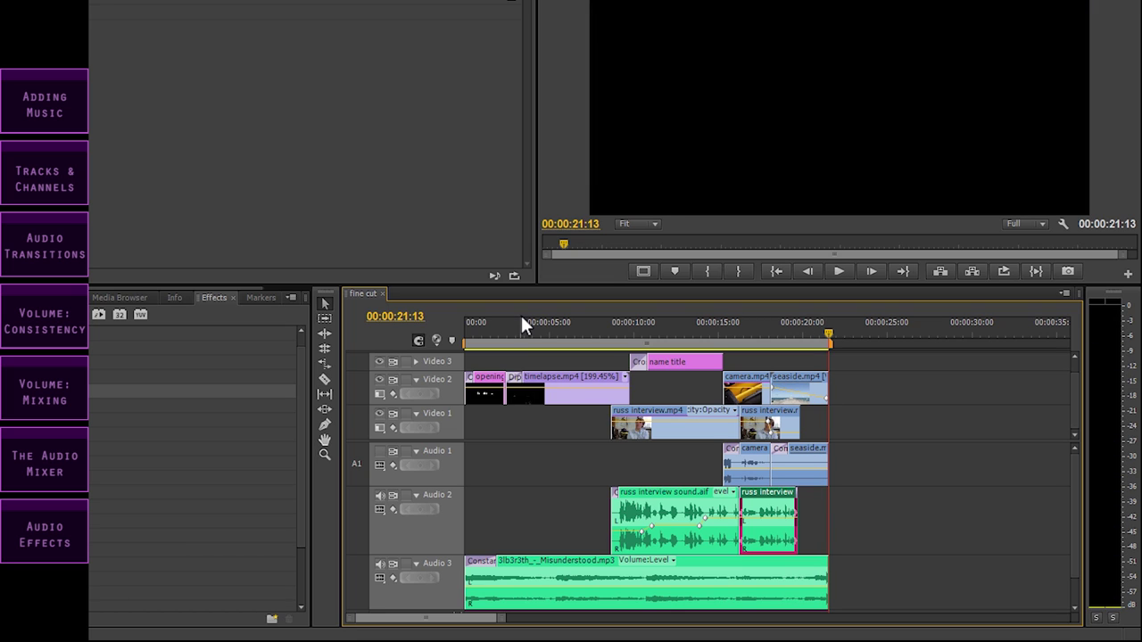
Step: Move the playhead to the first interview clip's opening at 00:00:08:22, shrink the Audio 2 track and enlarge the Audio 3 track
{"action": "left_click_drag", "start_coordinate": [624, 331], "coordinate": [611, 327]}
{"action": "key", "text": "="}
{"action": "key", "text": "="}
{"action": "key", "text": "="}
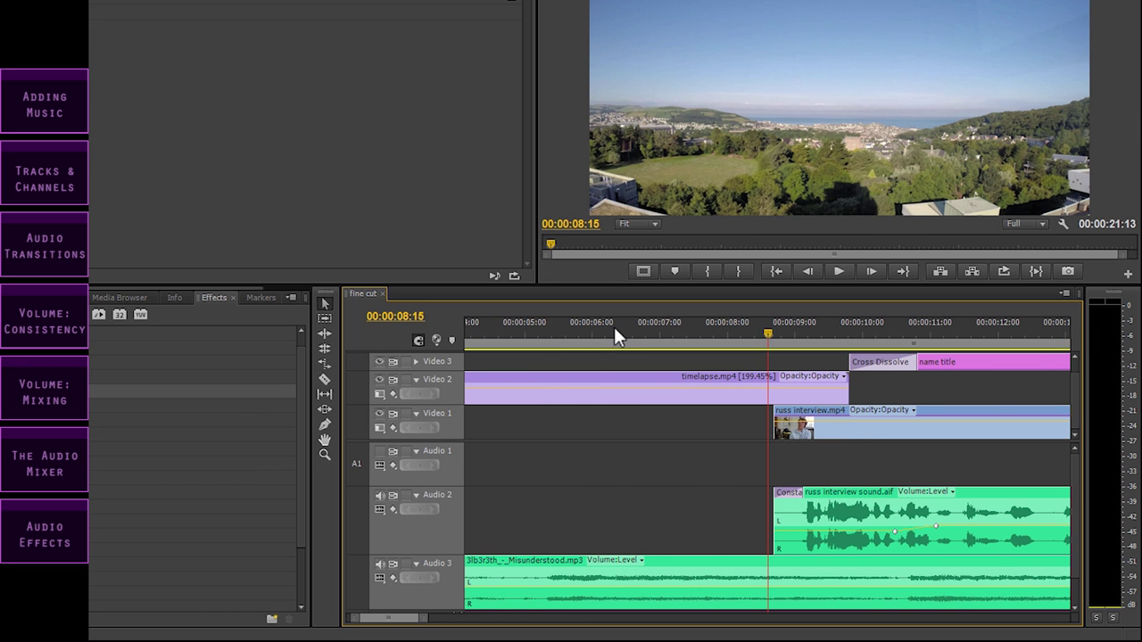
{"action": "left_click", "coordinate": [786, 328]}
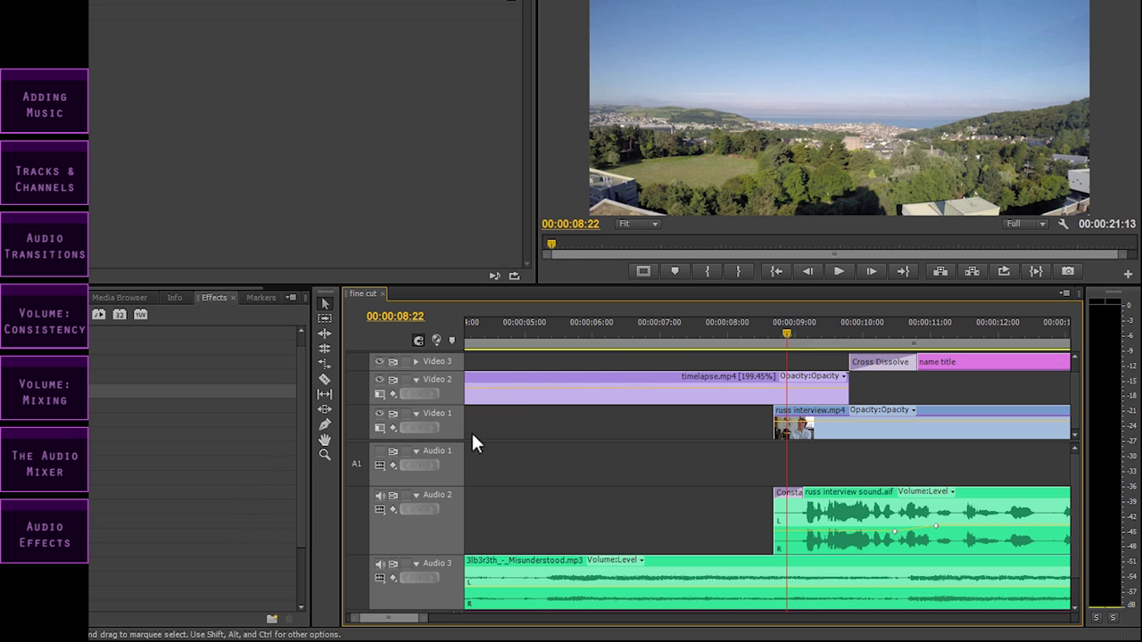
{"action": "left_click_drag", "start_coordinate": [431, 555], "coordinate": [433, 539]}
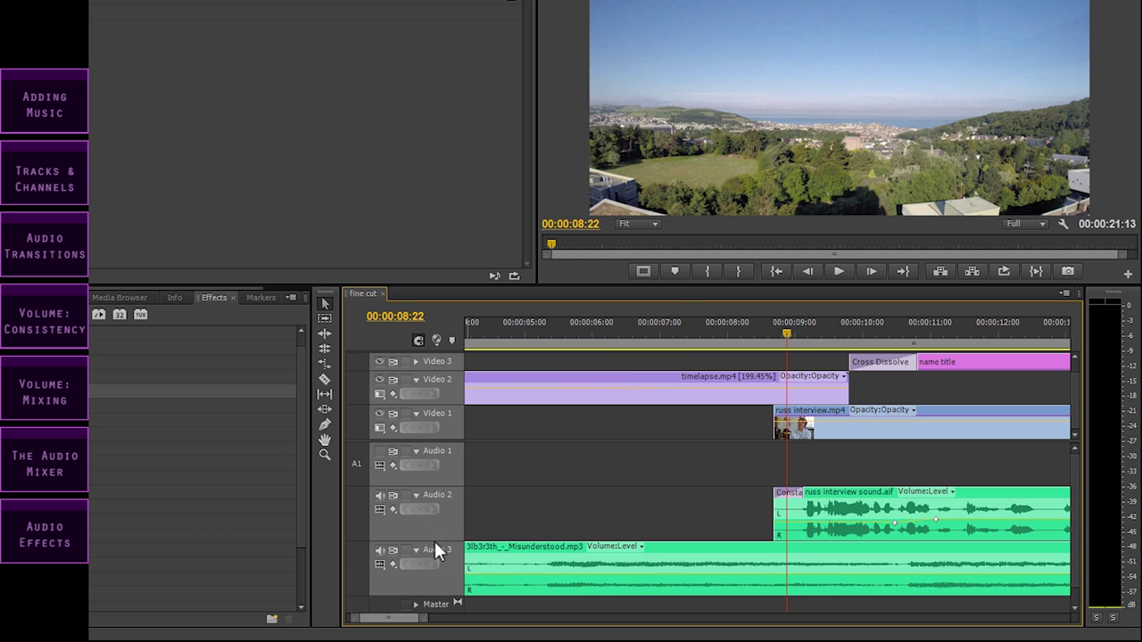
{"action": "left_click_drag", "start_coordinate": [439, 584], "coordinate": [438, 595]}
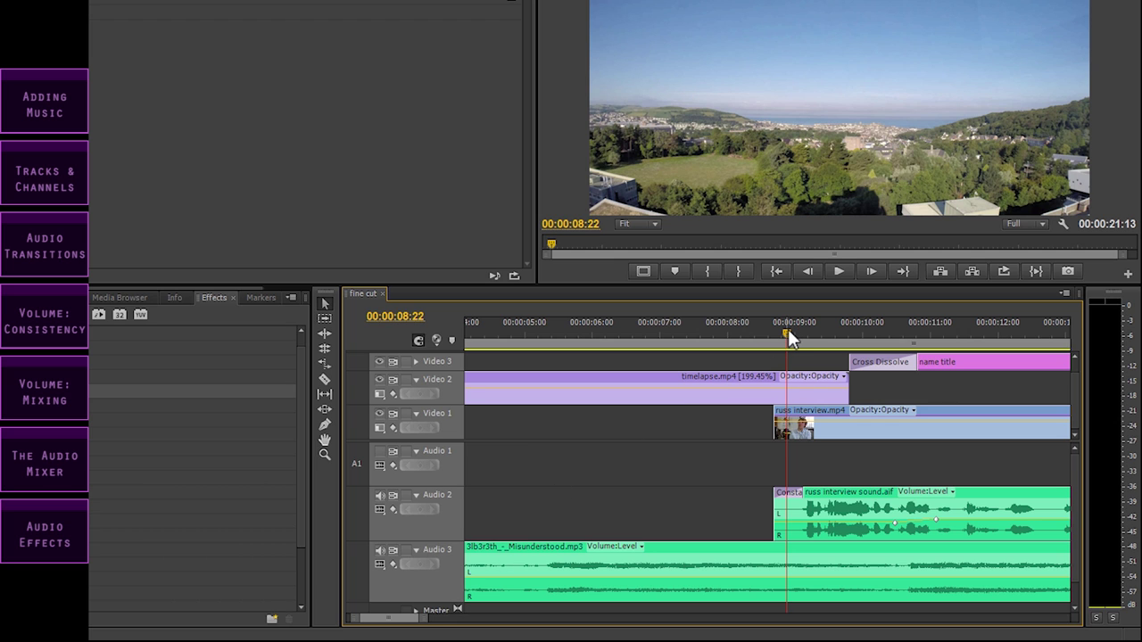
Step: Add a volume keyframe to the music clip on Audio 3 at 00:00:08:09 and move the playhead to 00:00:09:04
{"action": "mouse_move", "coordinate": [790, 329]}
{"action": "left_mouse_down"}
{"action": "mouse_move", "coordinate": [801, 331]}
{"action": "mouse_move", "coordinate": [779, 330]}
{"action": "left_mouse_up"}
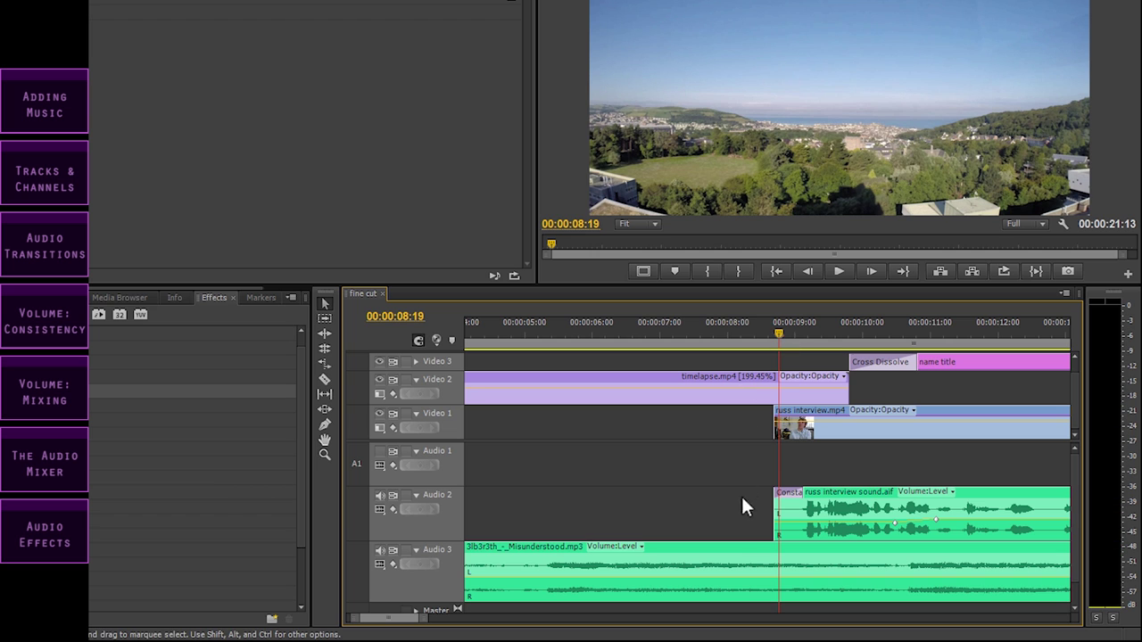
{"action": "left_click", "coordinate": [738, 563]}
{"action": "left_click_drag", "start_coordinate": [774, 335], "coordinate": [751, 332]}
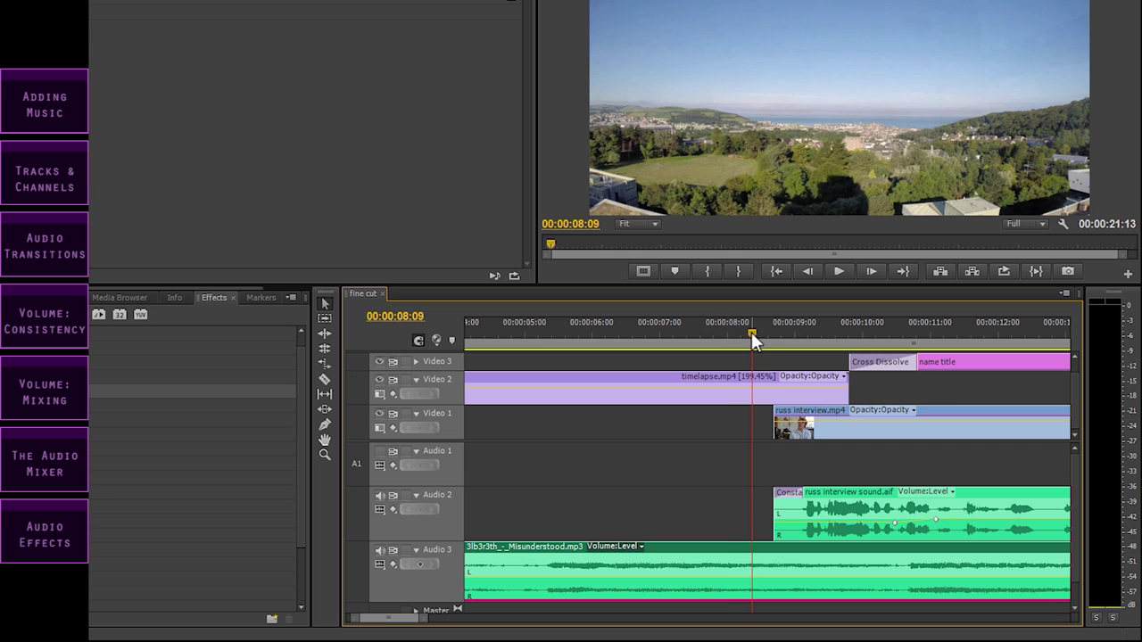
{"action": "left_click", "coordinate": [419, 565]}
{"action": "left_click_drag", "start_coordinate": [747, 332], "coordinate": [806, 330]}
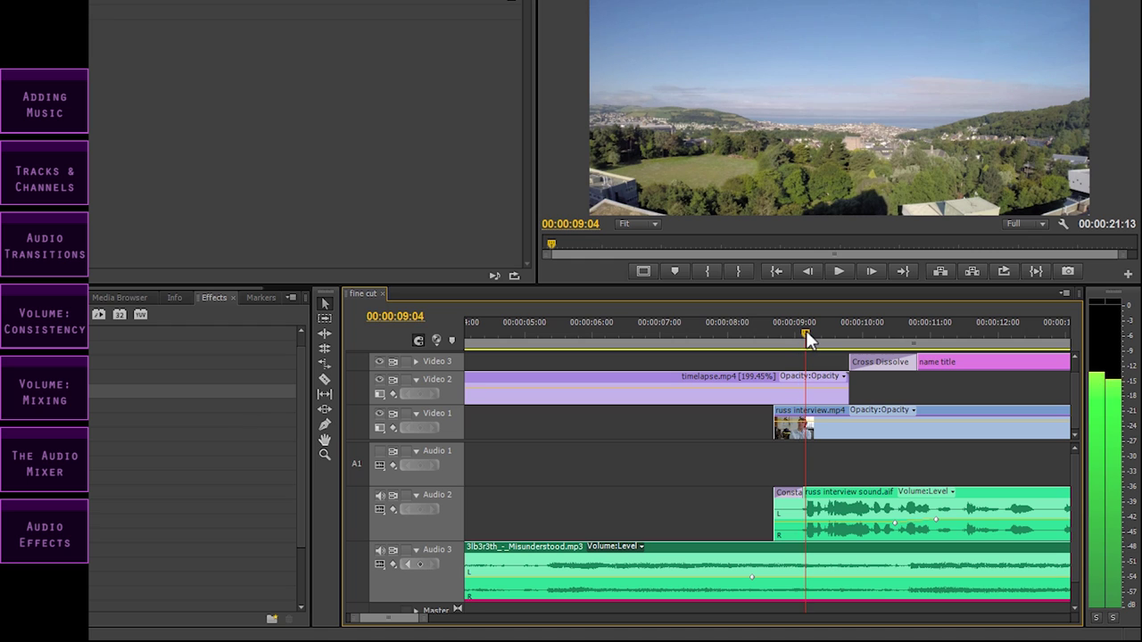
Step: Add a music volume keyframe on Audio 3 at 00:00:09:04, lower its level, and raise the earlier keyframe at 00:00:08:09
{"action": "left_click", "coordinate": [421, 564]}
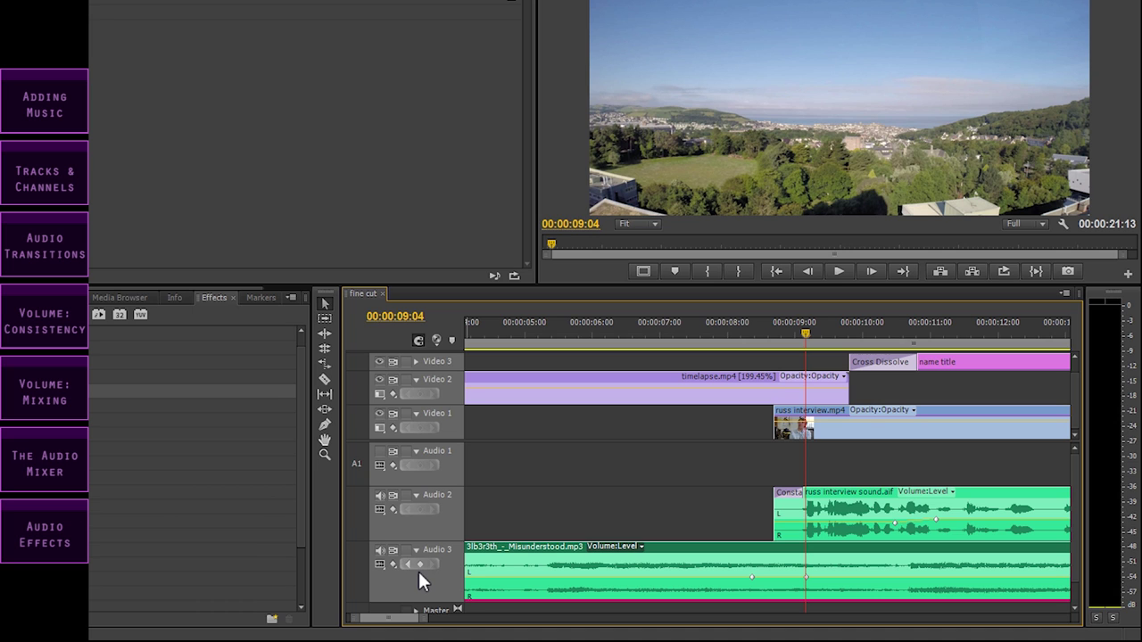
{"action": "mouse_move", "coordinate": [808, 583]}
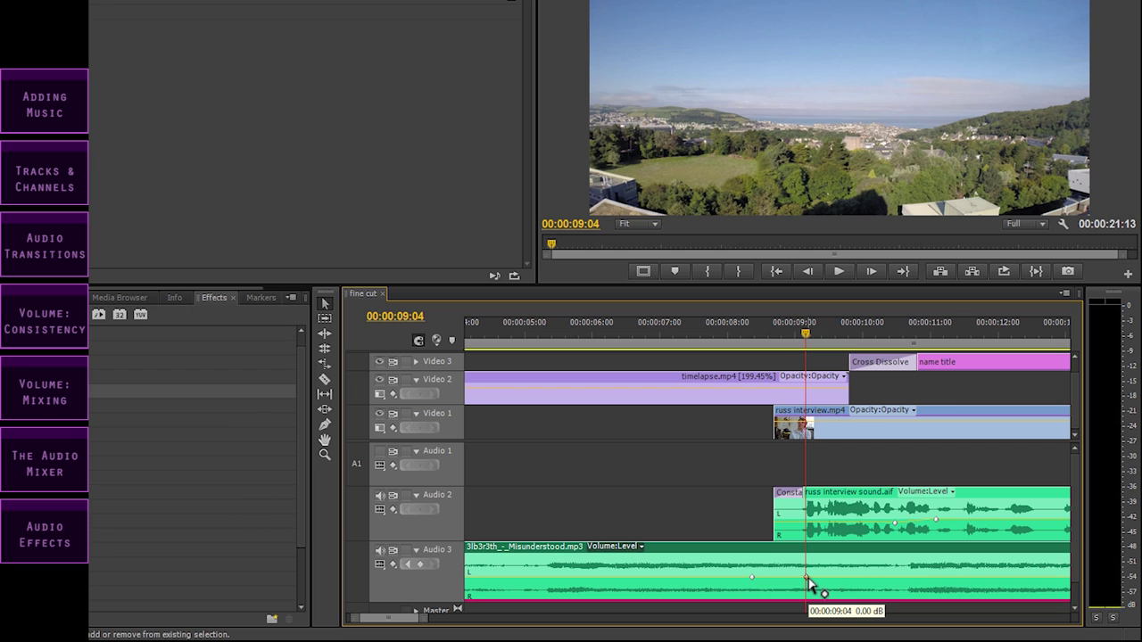
{"action": "left_click_drag", "start_coordinate": [807, 578], "coordinate": [805, 588]}
{"action": "mouse_move", "coordinate": [755, 584]}
{"action": "left_click_drag", "start_coordinate": [752, 578], "coordinate": [752, 570]}
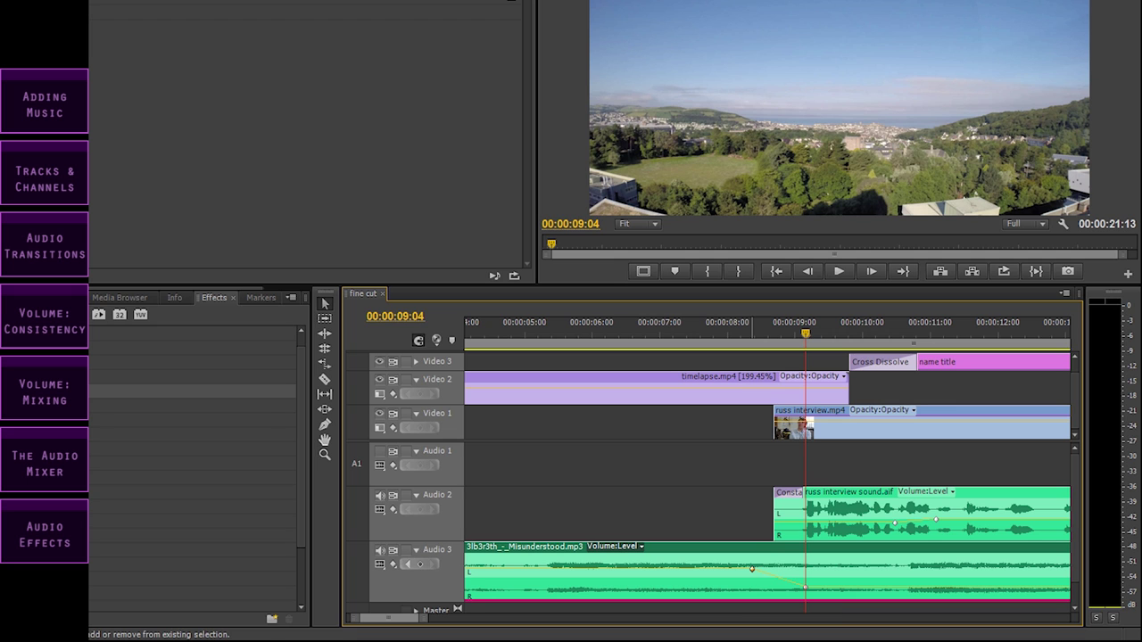
Step: Play the sequence from the start into the camera clip to check how the music dips under the interview
{"action": "key", "text": "minus"}
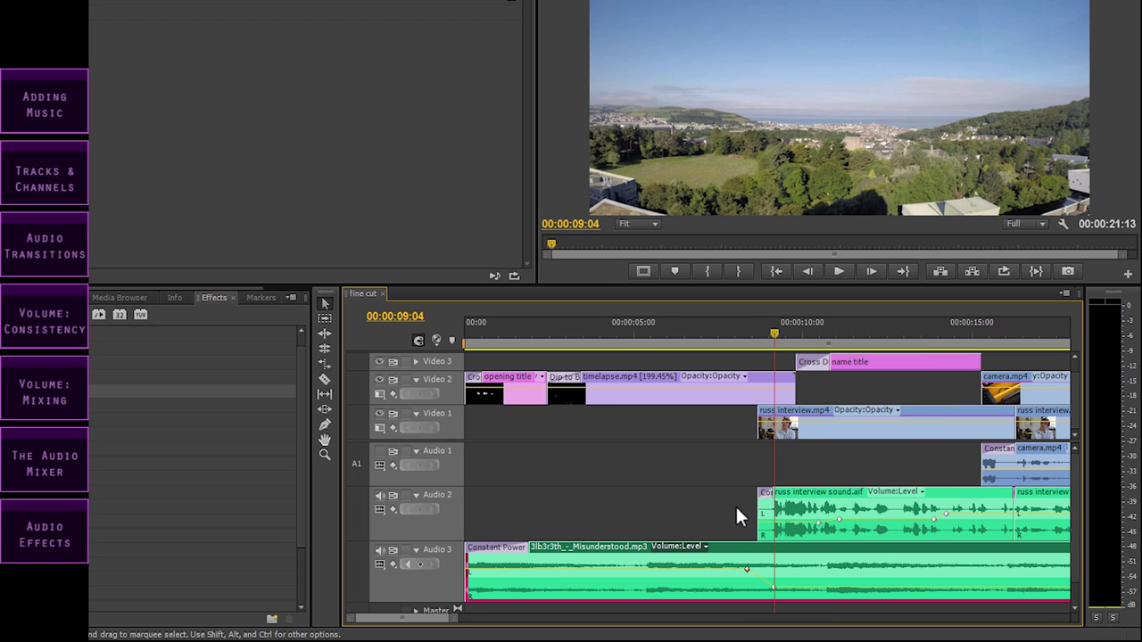
{"action": "key", "text": "minus"}
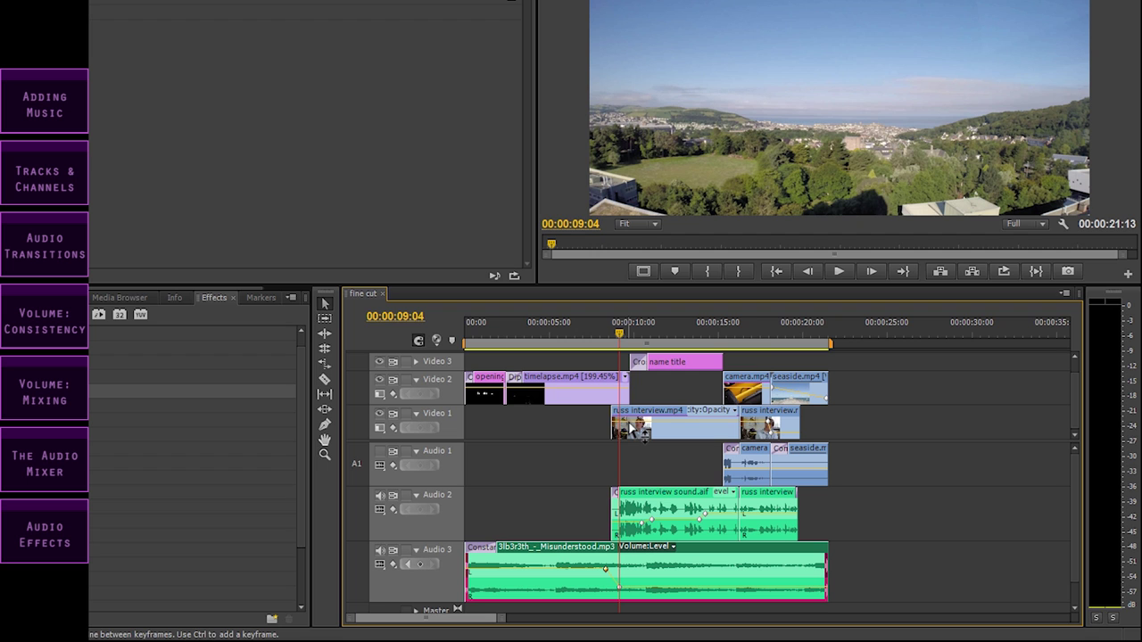
{"action": "left_click_drag", "start_coordinate": [617, 330], "coordinate": [455, 334]}
{"action": "key", "text": "space"}
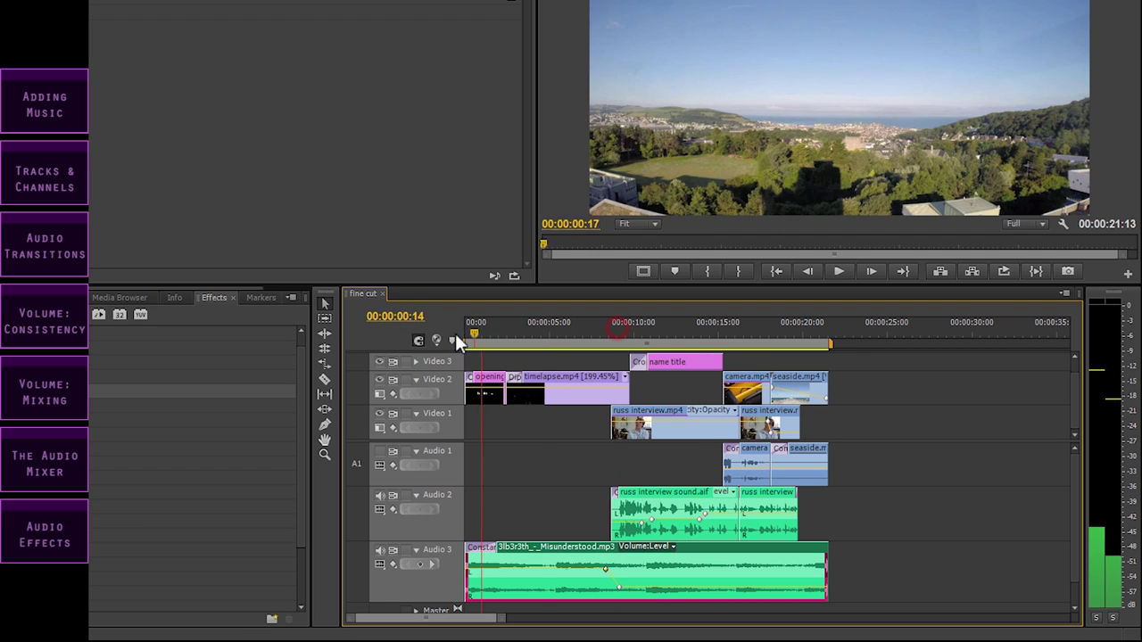
{"action": "key", "text": "Home"}
{"action": "key", "text": "equal"}
{"action": "key", "text": "space"}
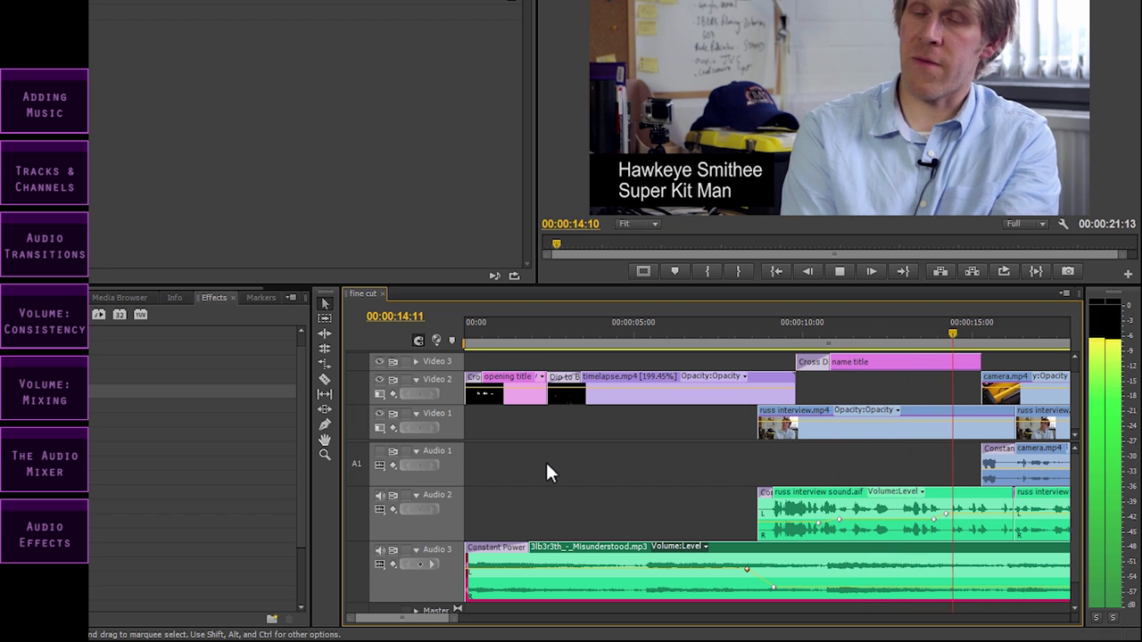
{"action": "key", "text": "space"}
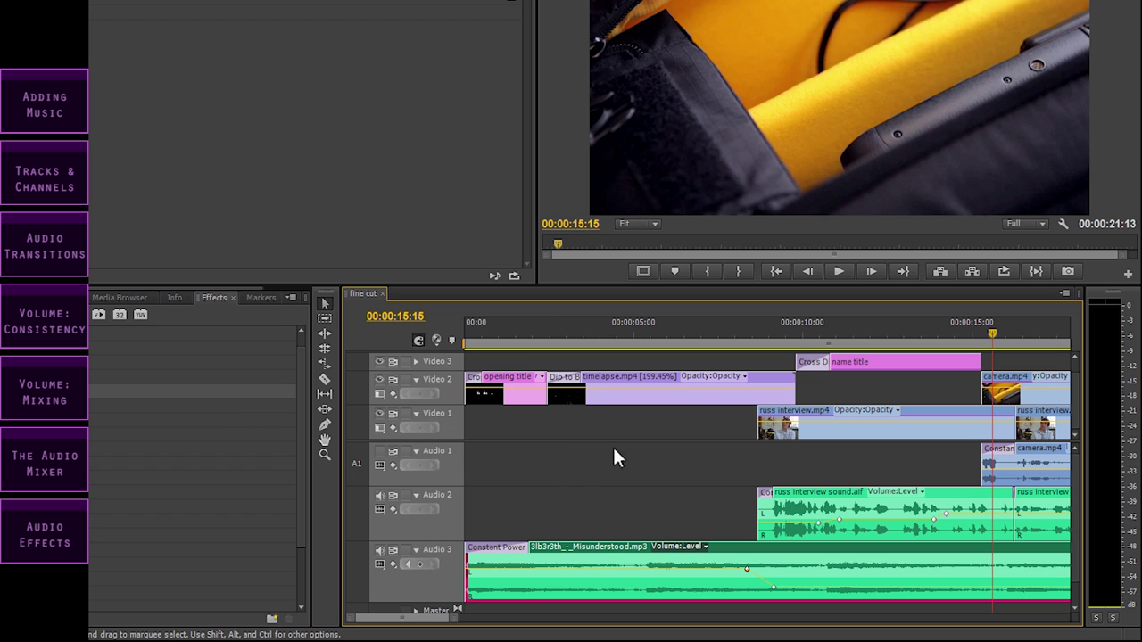
Step: Extend the end of the music clip on Audio 3 past the last video clip to 00:00:24:23
{"action": "left_click", "coordinate": [776, 335]}
{"action": "key", "text": "minus"}
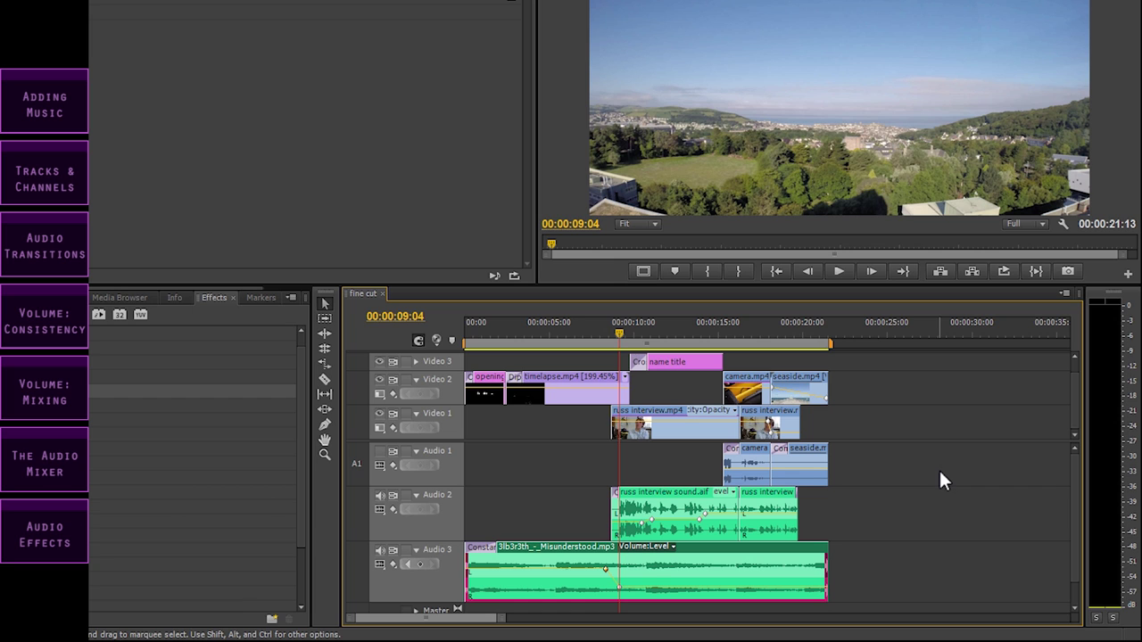
{"action": "left_click_drag", "start_coordinate": [829, 564], "coordinate": [891, 573]}
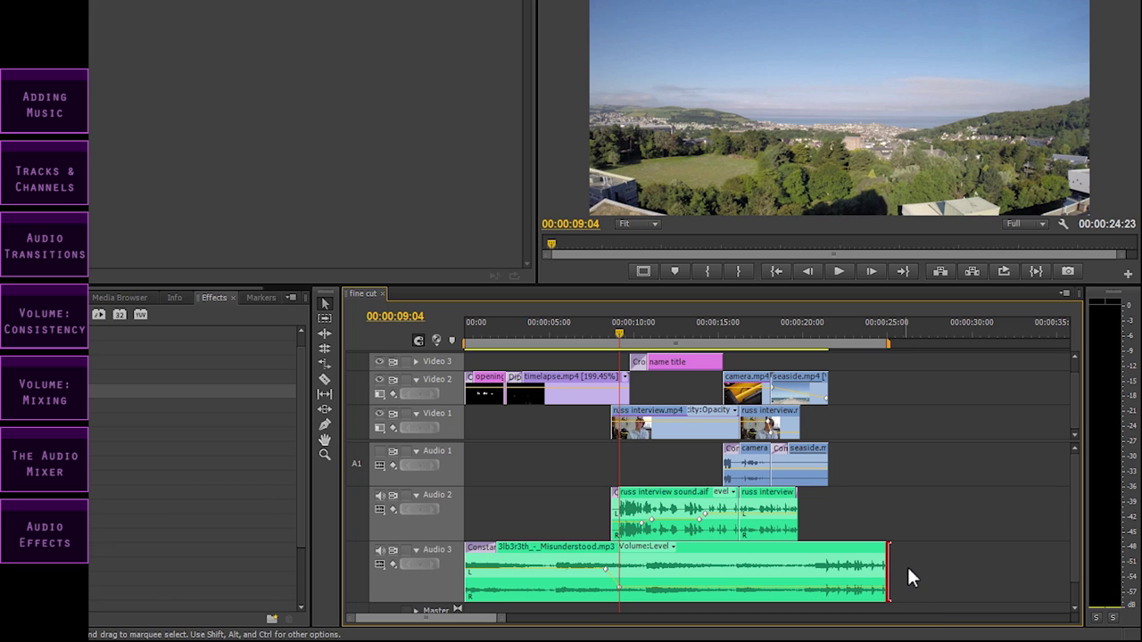
Step: Add a volume keyframe to the music clip at 00:00:19:15, near the end of the second interview clip
{"action": "left_click_drag", "start_coordinate": [788, 327], "coordinate": [798, 329]}
{"action": "key", "text": "equal"}
{"action": "key", "text": "equal"}
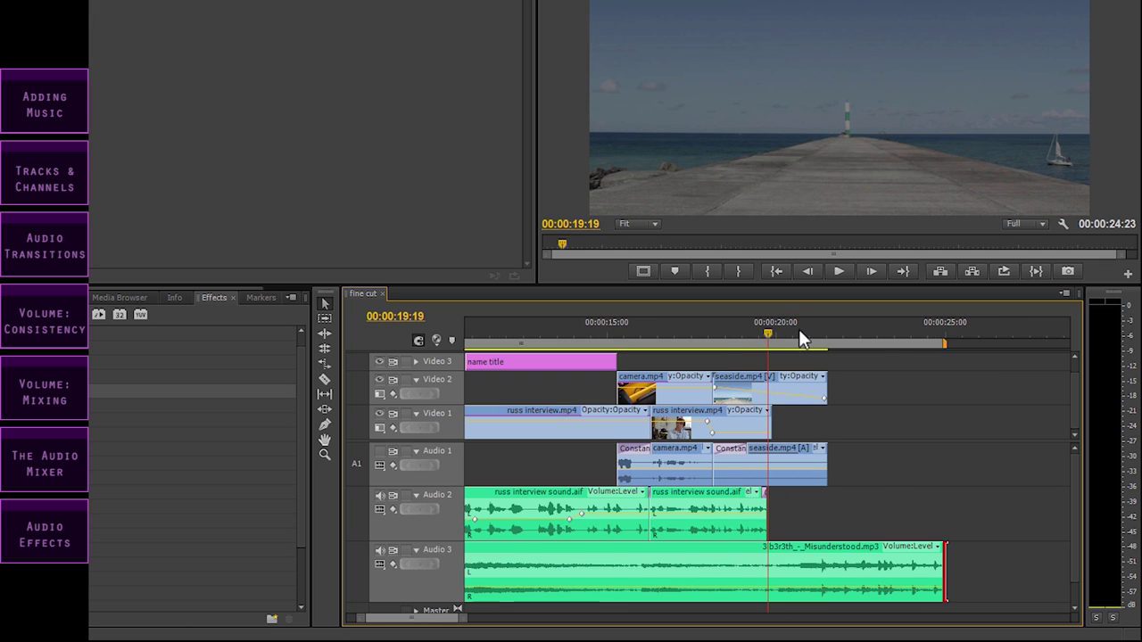
{"action": "key", "text": "equal"}
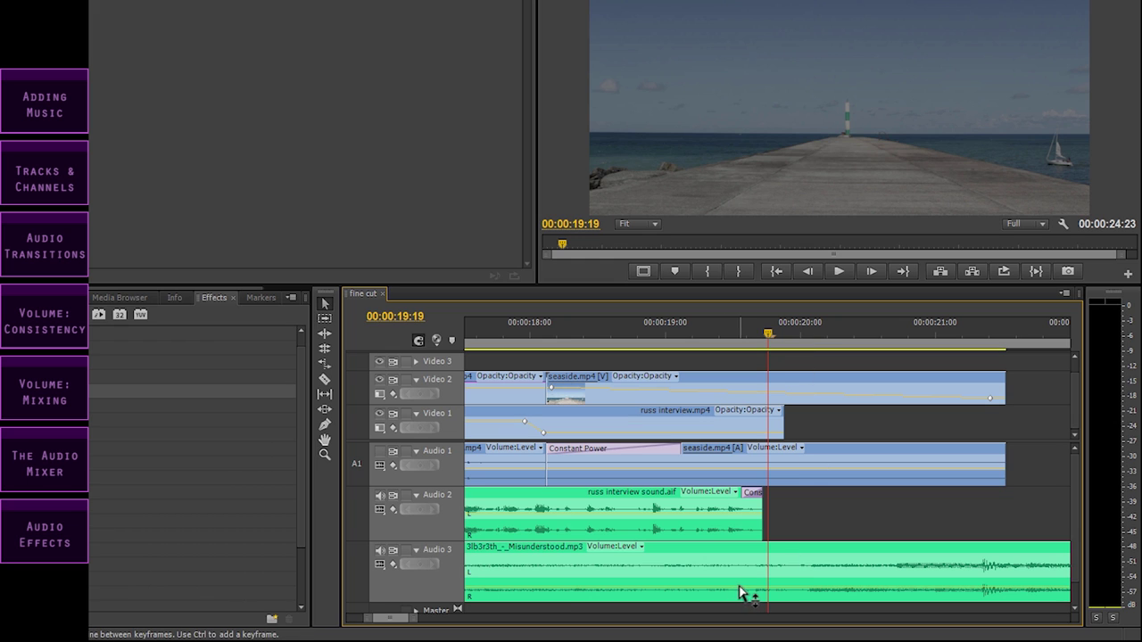
{"action": "left_click", "coordinate": [692, 560]}
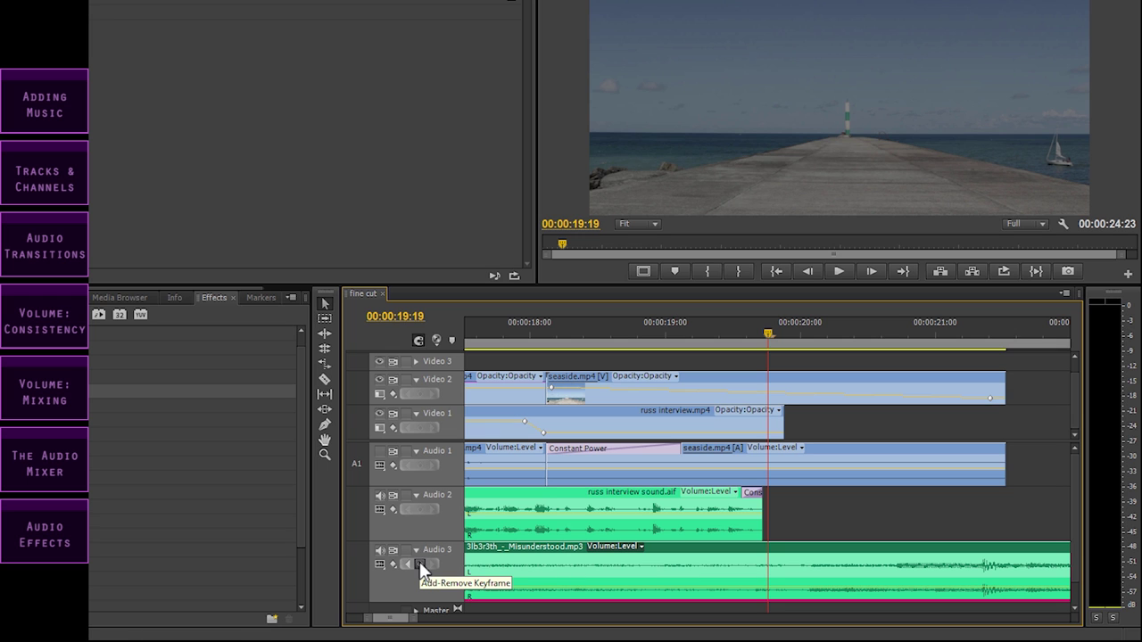
{"action": "left_click_drag", "start_coordinate": [764, 329], "coordinate": [745, 331]}
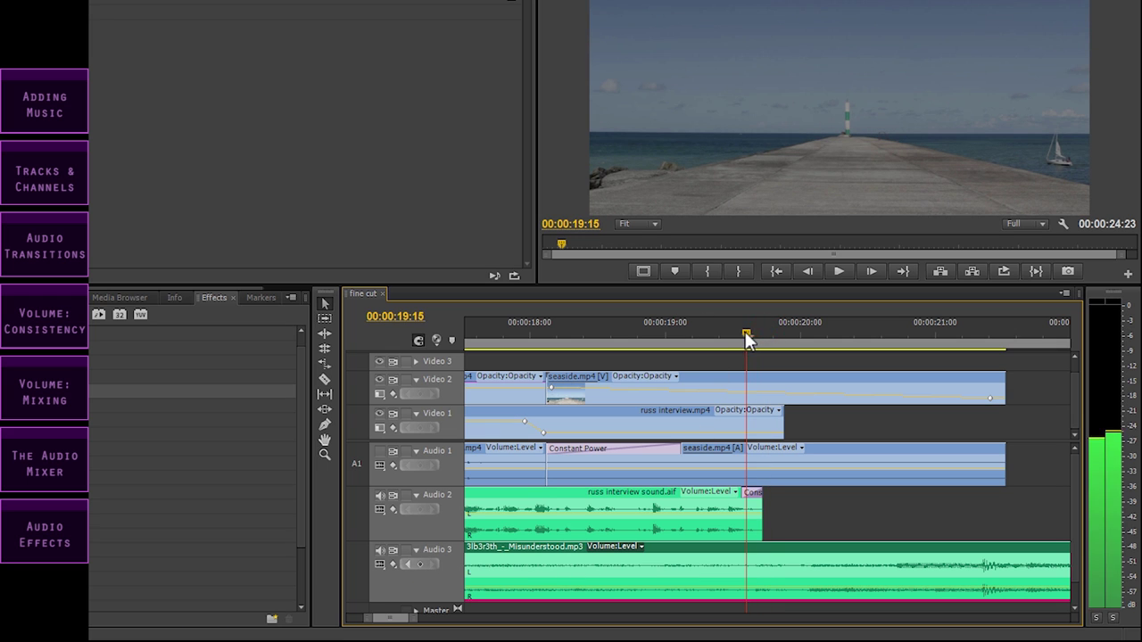
{"action": "left_click", "coordinate": [419, 564]}
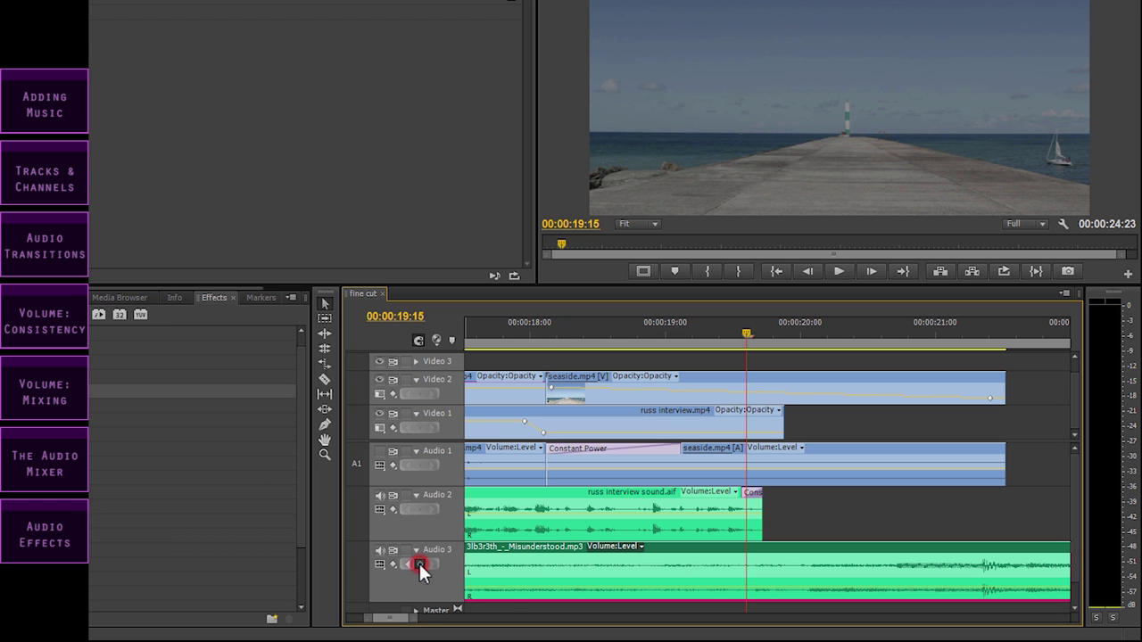
Step: Add another music volume keyframe at 00:00:19:22 and raise its level so the music comes back up after the interview
{"action": "left_click_drag", "start_coordinate": [734, 346], "coordinate": [786, 330]}
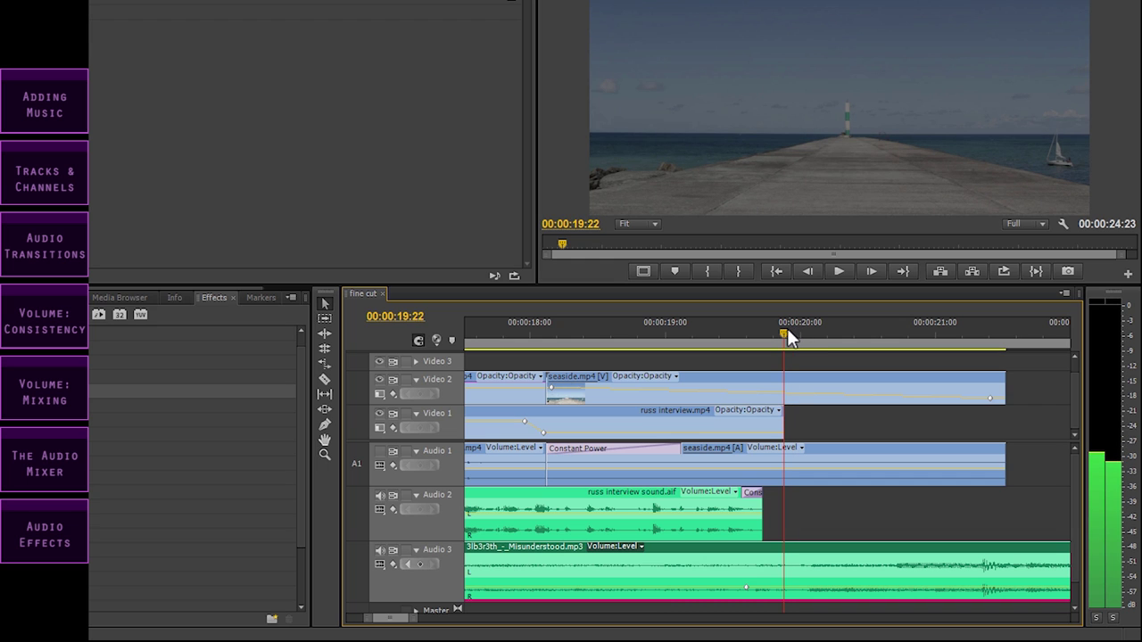
{"action": "left_click", "coordinate": [419, 564]}
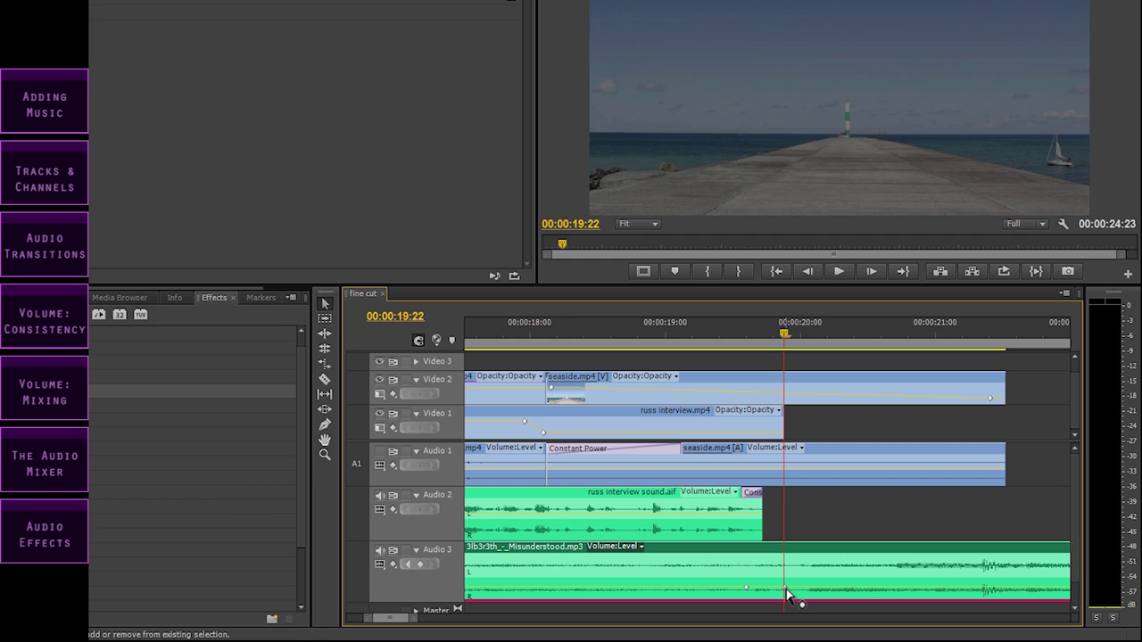
{"action": "left_click_drag", "start_coordinate": [786, 592], "coordinate": [784, 574]}
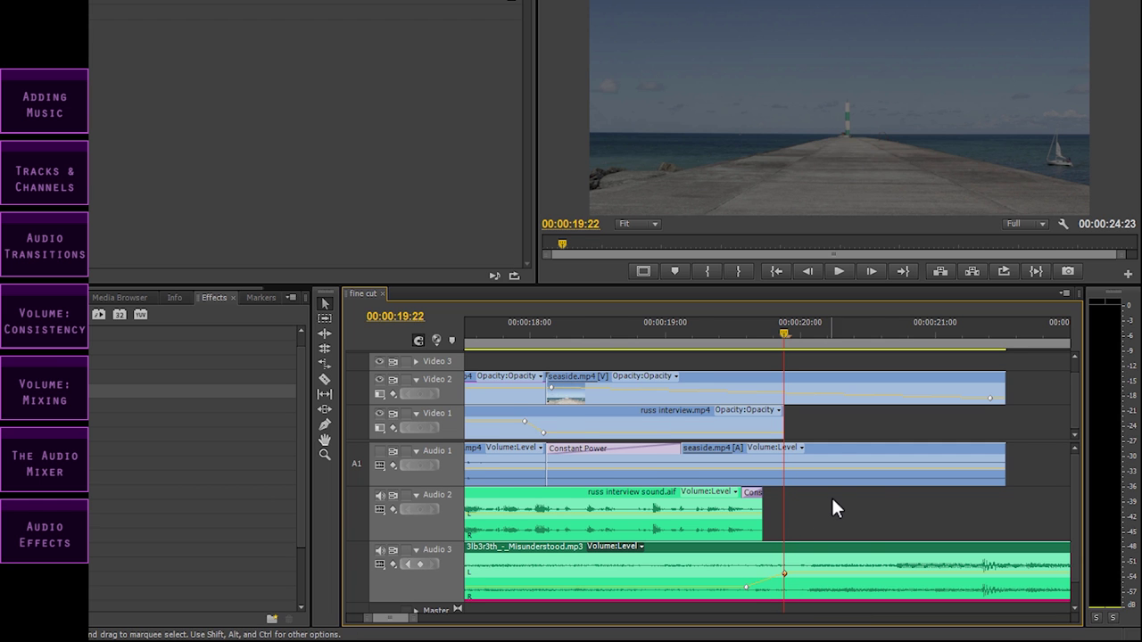
Step: Play the sequence from the timelapse clip to the end to check the music mix
{"action": "key", "text": "minus"}
{"action": "key", "text": "minus"}
{"action": "key", "text": "minus"}
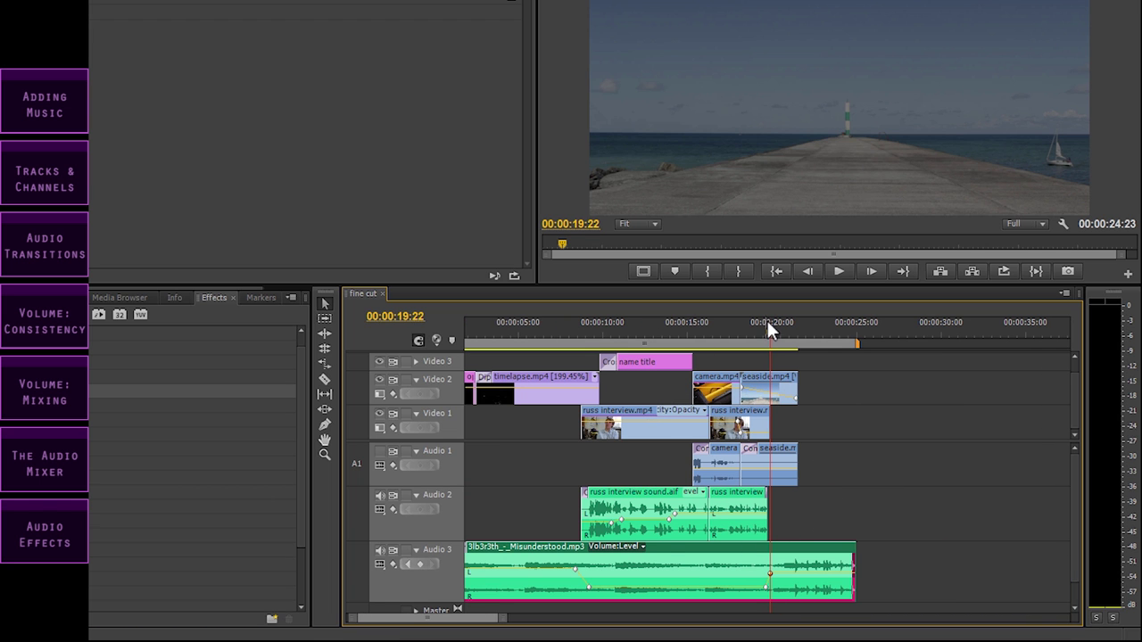
{"action": "left_click_drag", "start_coordinate": [765, 328], "coordinate": [533, 342]}
{"action": "key", "text": "space"}
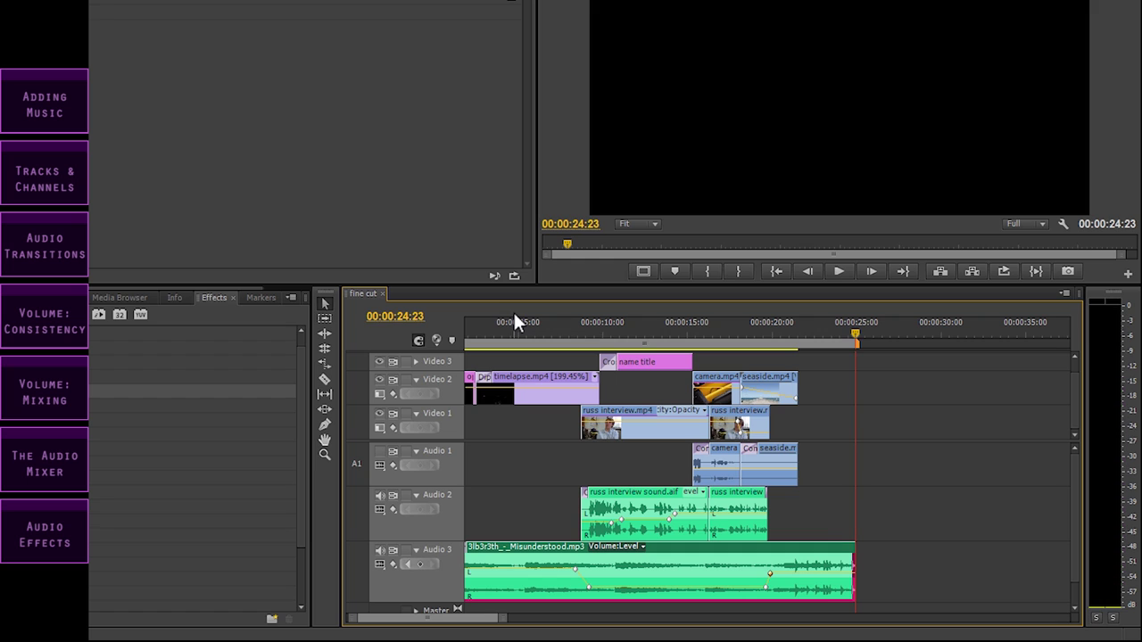
Step: Turn the Audio 1 track's output back on and play the sequence from 00:00:14:24 past the seaside clip
{"action": "scroll", "coordinate": [550, 323], "scroll_direction": "up", "scroll_amount": 1}
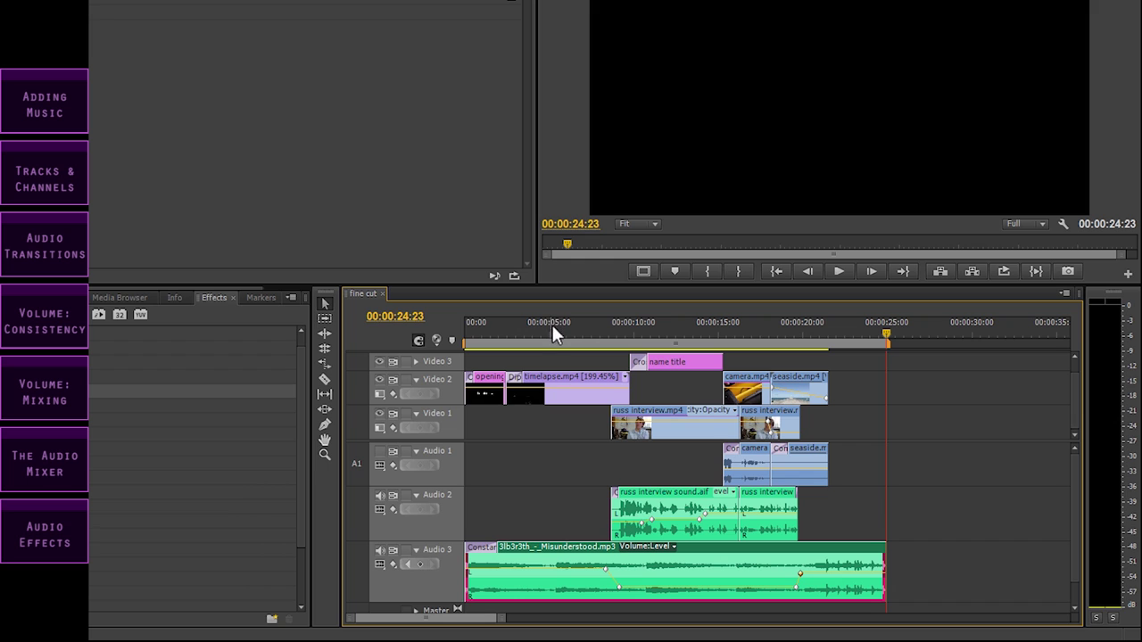
{"action": "left_click", "coordinate": [380, 453]}
{"action": "left_click", "coordinate": [718, 327]}
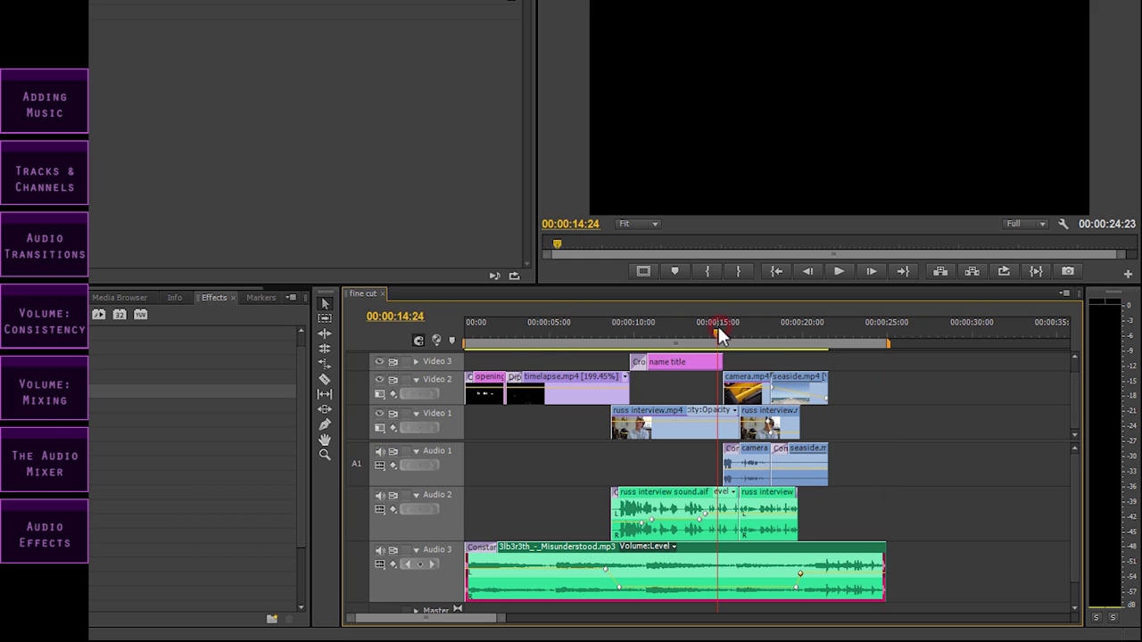
{"action": "key", "text": "space"}
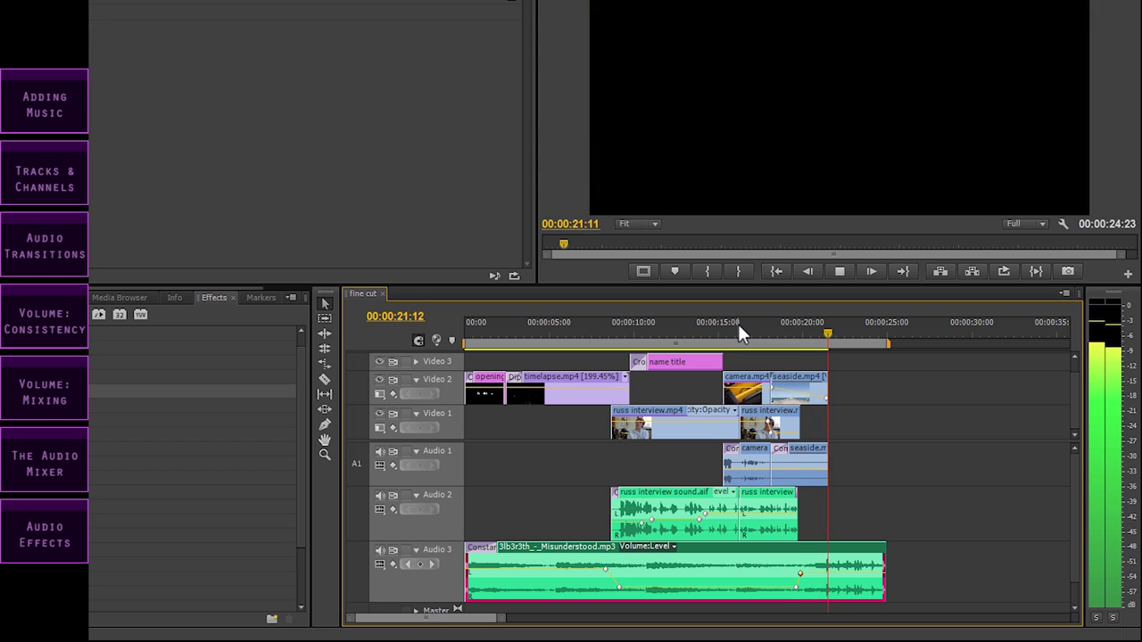
{"action": "key", "text": "space"}
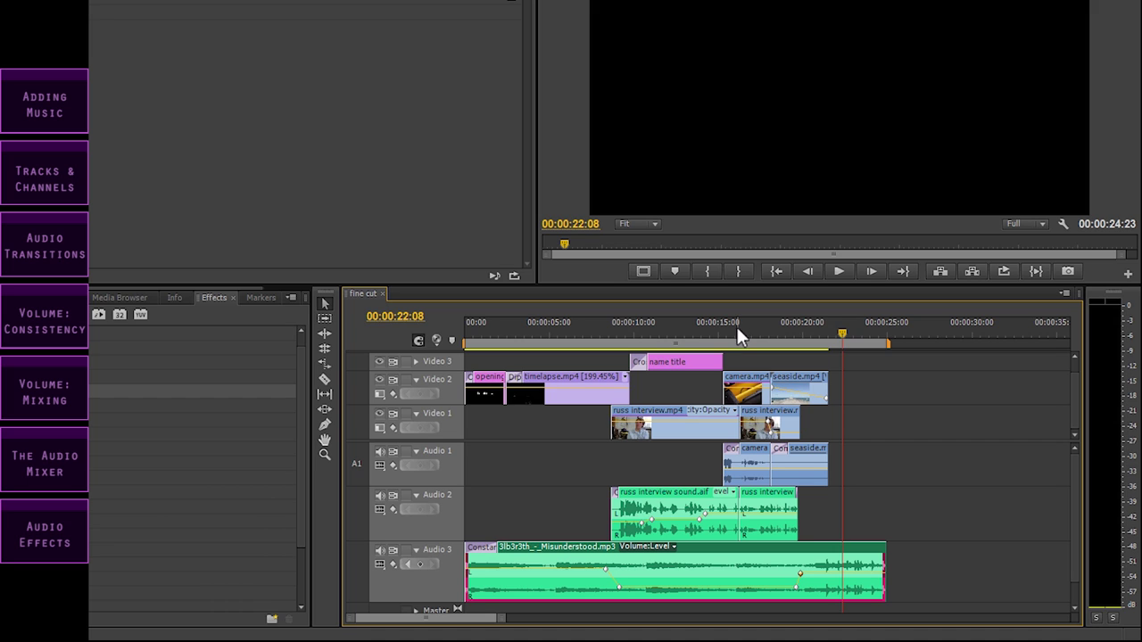
Step: Show track keyframes on Audio 1 and make the track taller
{"action": "left_click", "coordinate": [392, 465]}
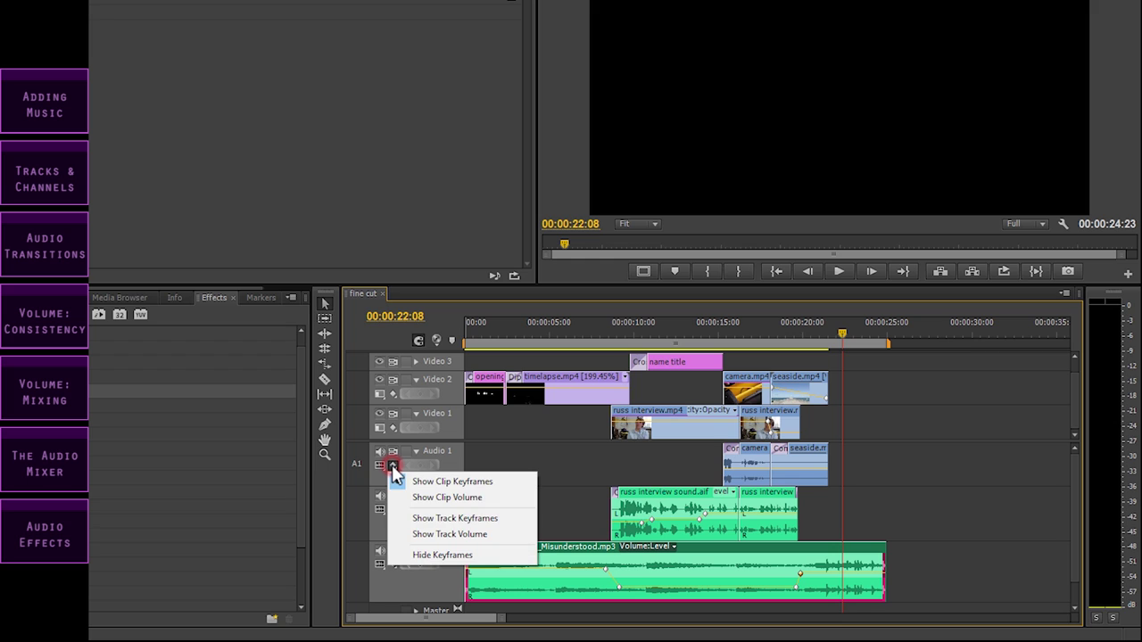
{"action": "left_click", "coordinate": [433, 519]}
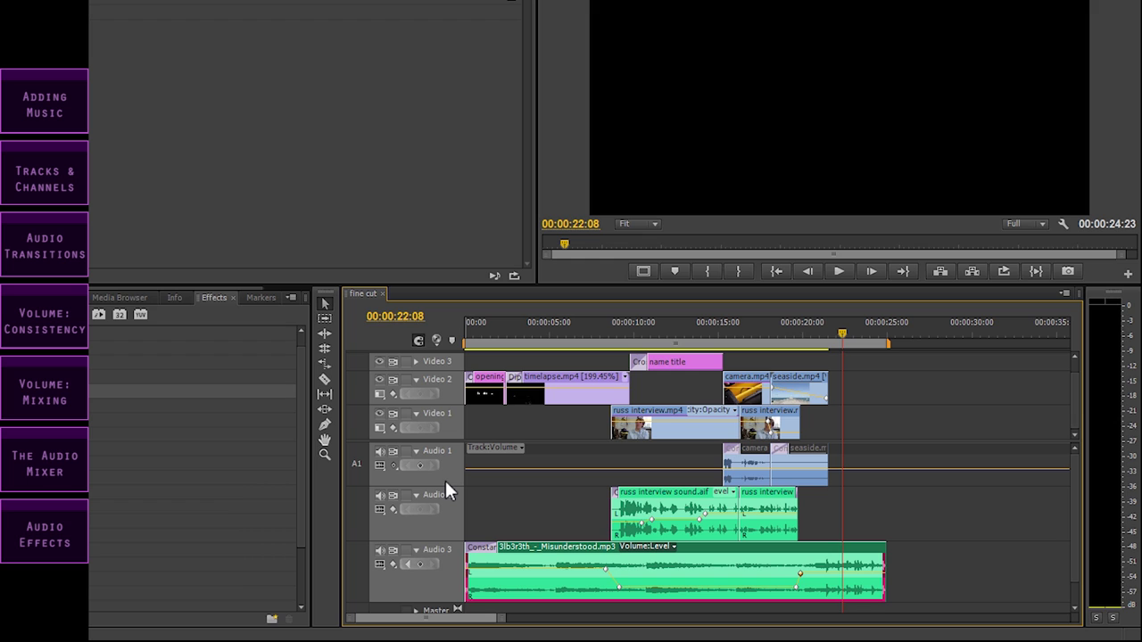
{"action": "left_click_drag", "start_coordinate": [446, 486], "coordinate": [451, 509]}
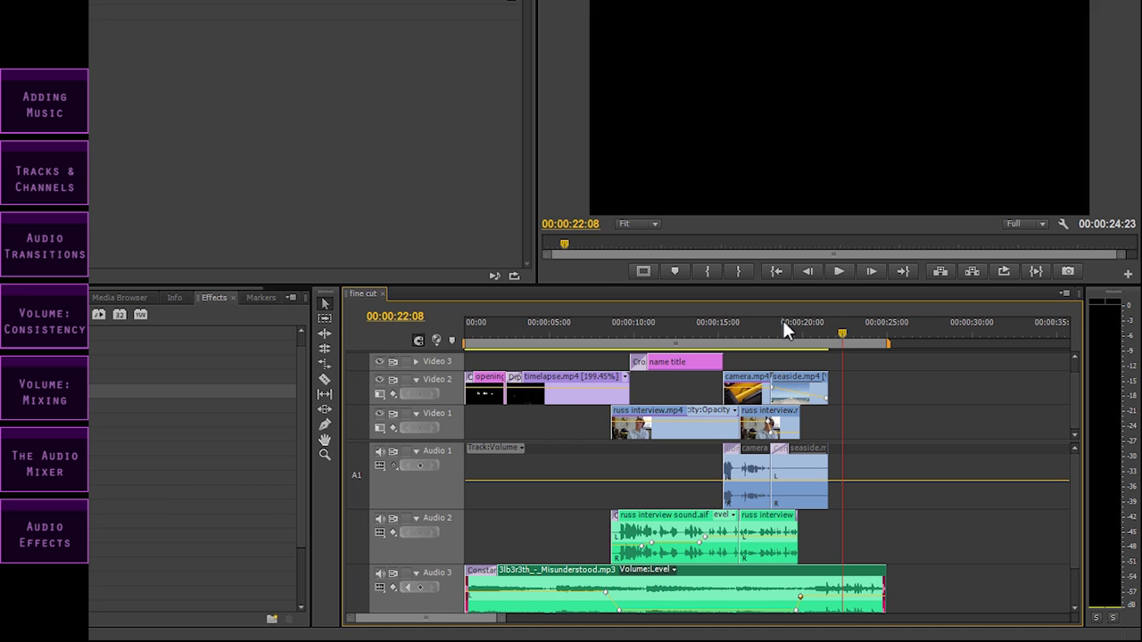
{"action": "mouse_move", "coordinate": [704, 486]}
{"action": "left_mouse_down"}
{"action": "mouse_move", "coordinate": [707, 472]}
{"action": "mouse_move", "coordinate": [707, 482]}
{"action": "left_mouse_up"}
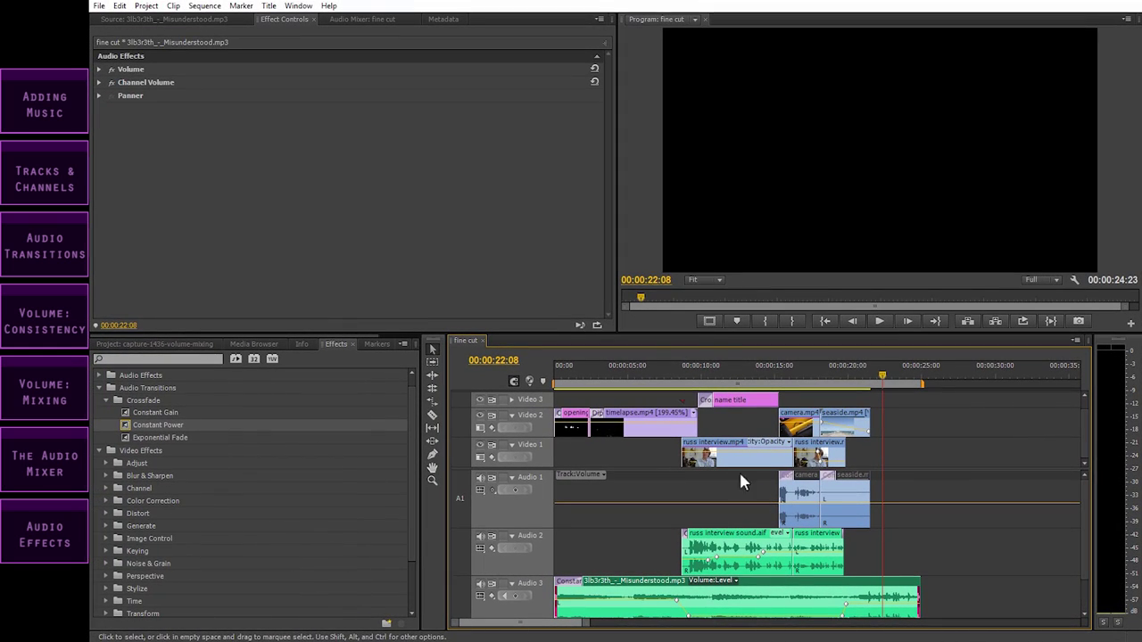
Step: Show the Audio Mixer for the fine cut sequence and reduce the Audio 1 track's height slightly
{"action": "left_click", "coordinate": [388, 20]}
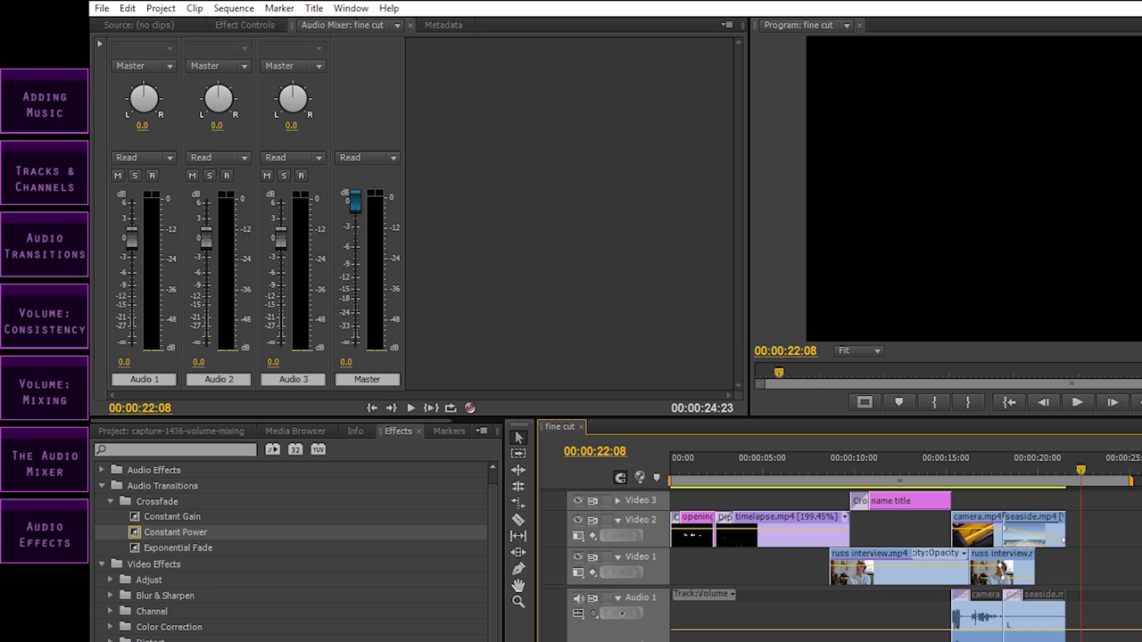
{"action": "left_click_drag", "start_coordinate": [649, 635], "coordinate": [649, 641]}
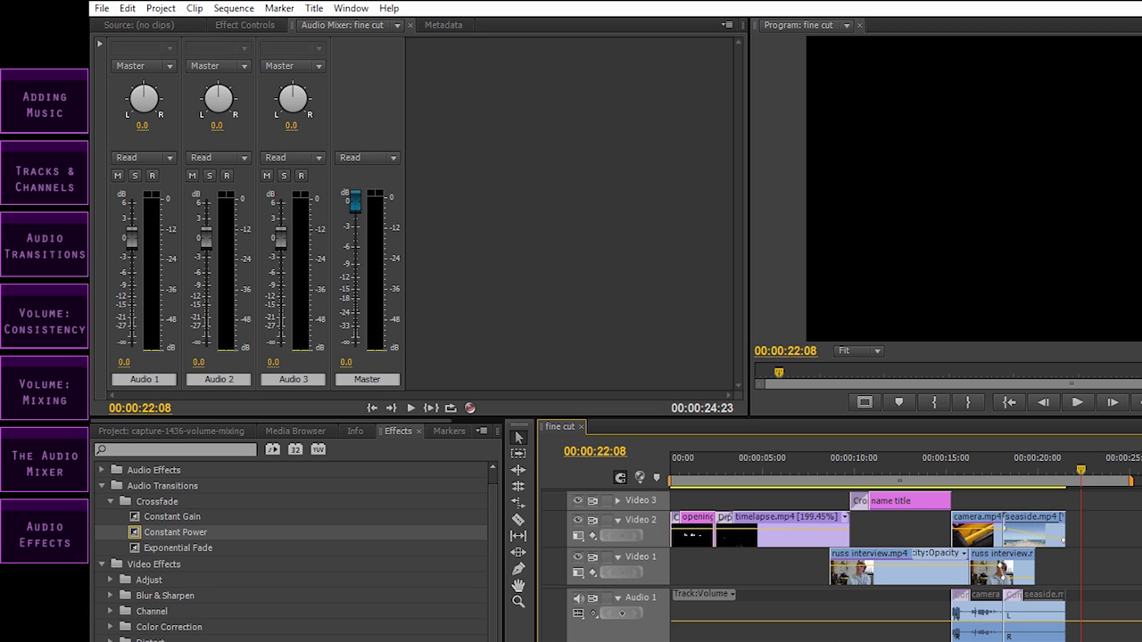
{"action": "left_click", "coordinate": [528, 352]}
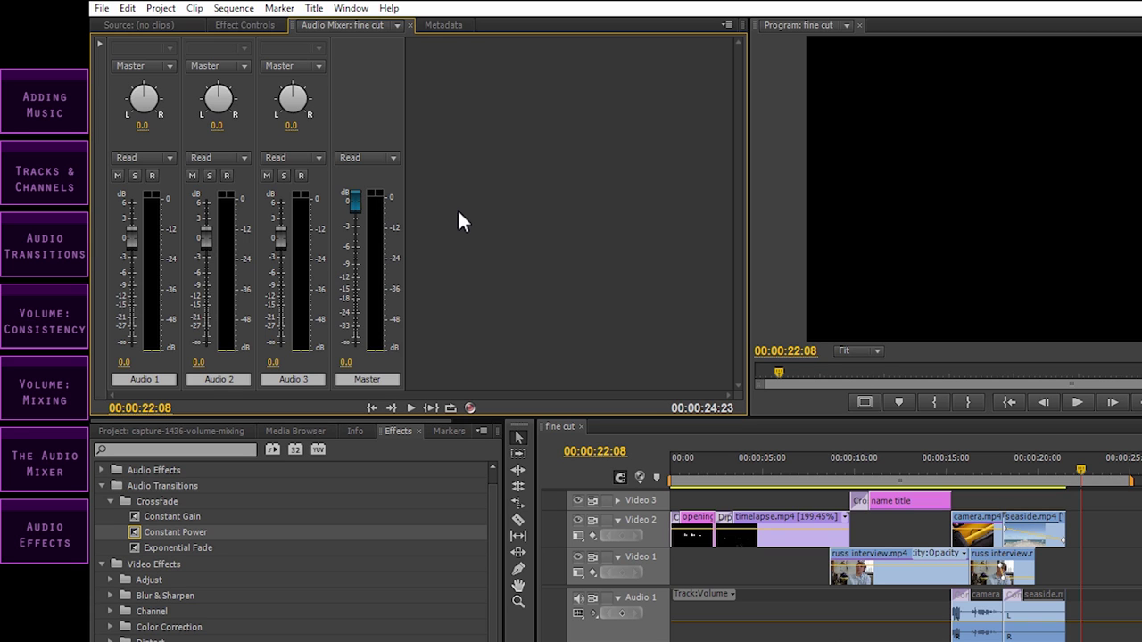
Step: Rename the Audio 1, Audio 2 and Audio 3 tracks as Nat Sound, Interview and Music
{"action": "left_click", "coordinate": [165, 379]}
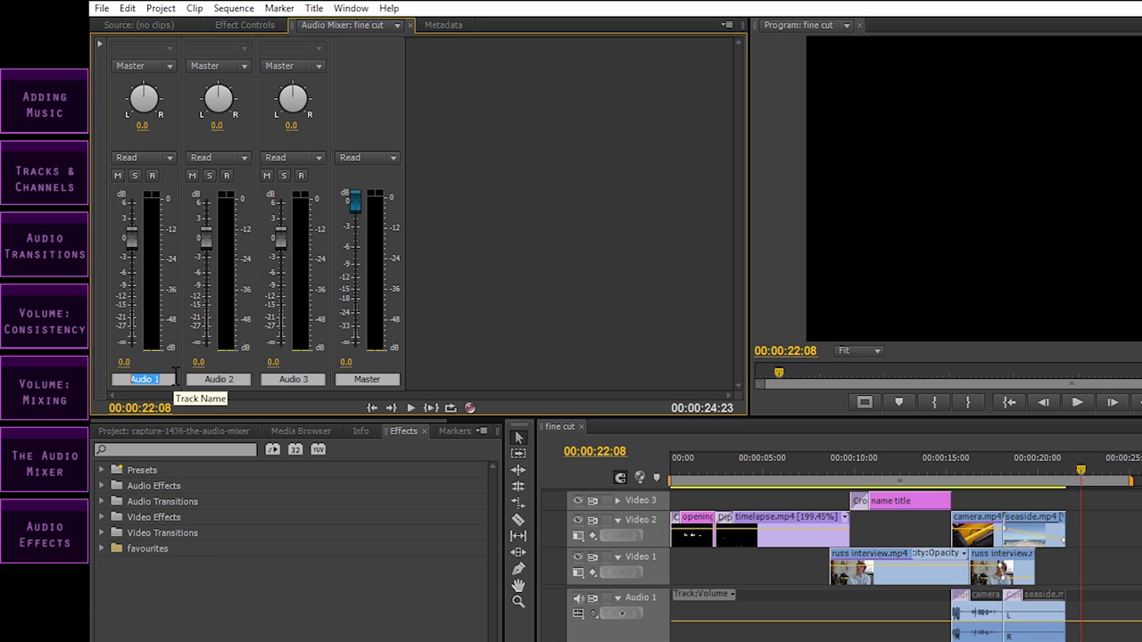
{"action": "type", "text": "Nat Sound"}
{"action": "key", "text": "Return"}
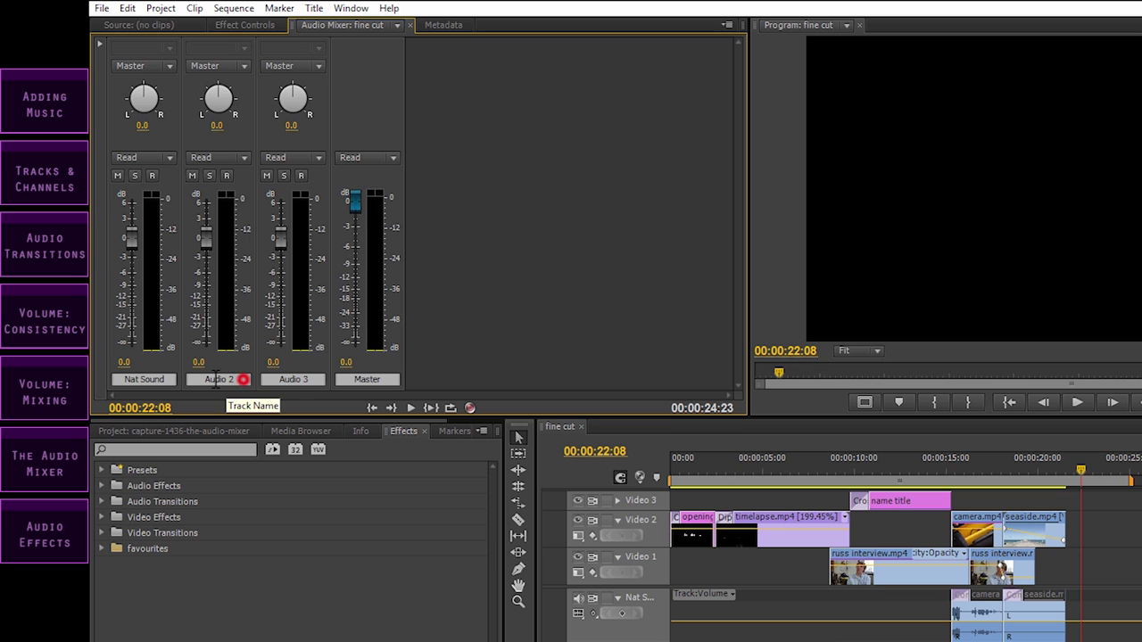
{"action": "left_click", "coordinate": [242, 380]}
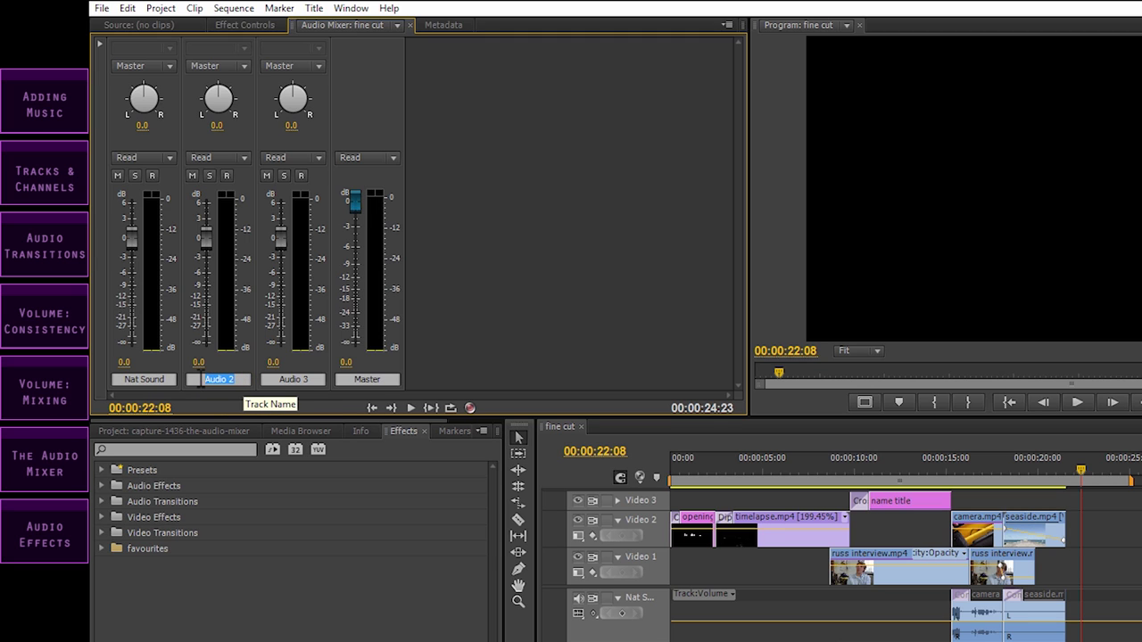
{"action": "type", "text": "Interview"}
{"action": "left_click", "coordinate": [303, 379]}
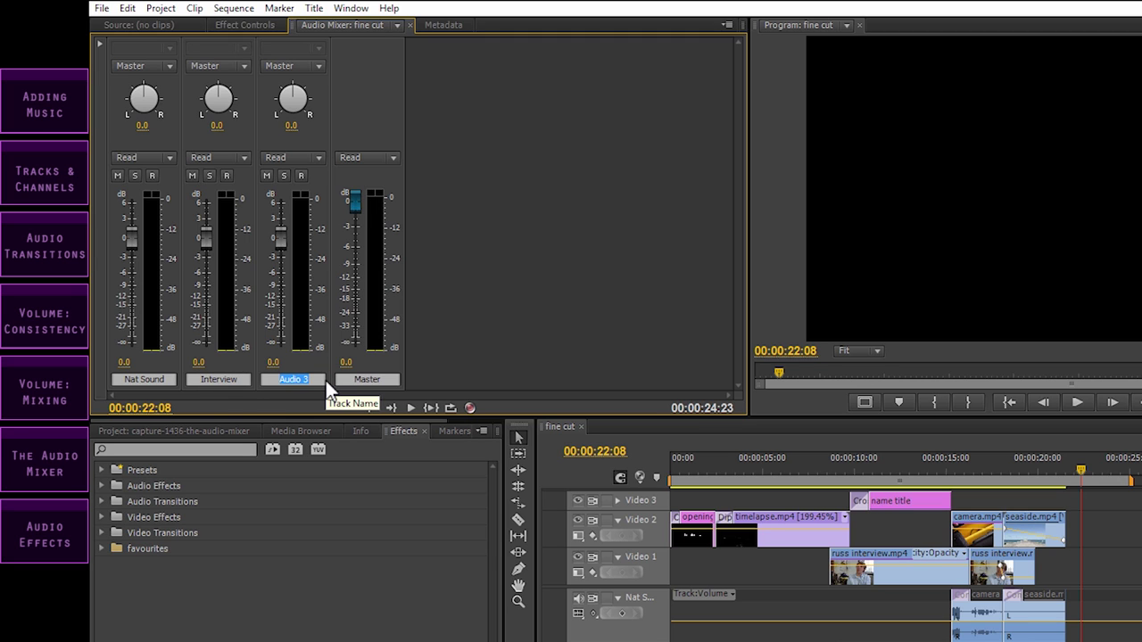
{"action": "type", "text": "Music"}
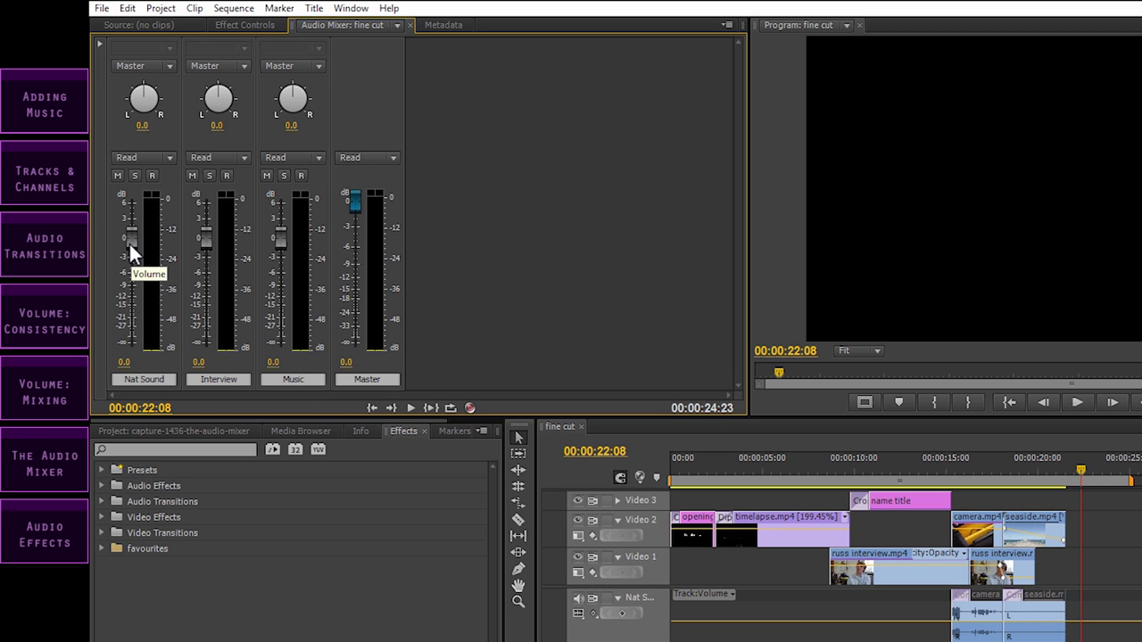
Step: Lower the Nat Sound track's volume to -7.0 dB and play the sequence from just before the camera clip
{"action": "left_click_drag", "start_coordinate": [129, 239], "coordinate": [146, 286]}
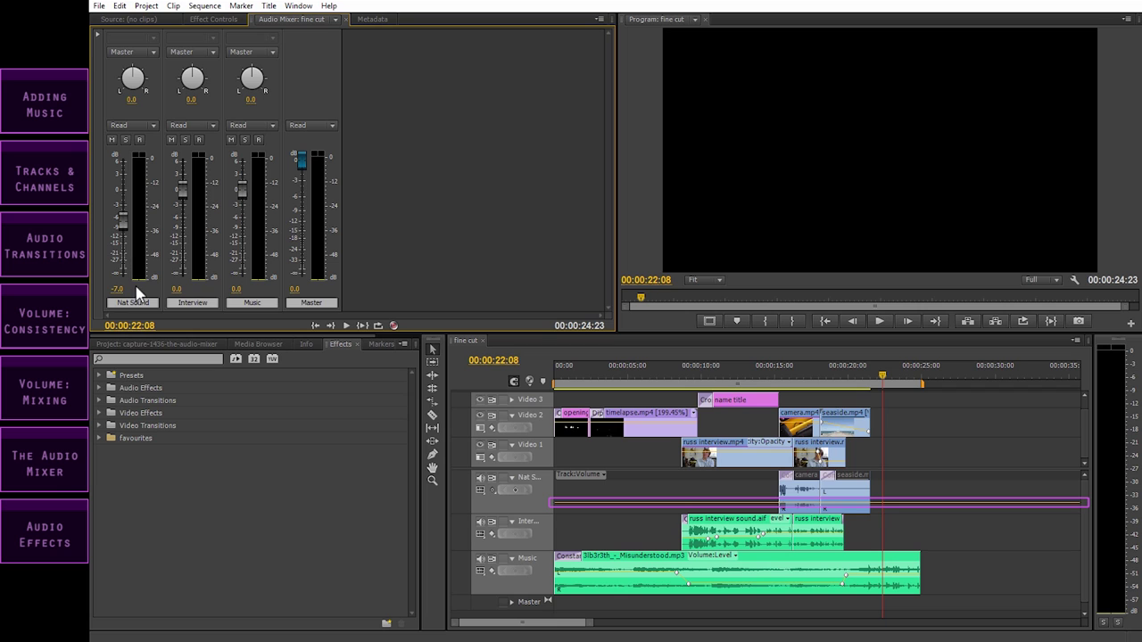
{"action": "left_click", "coordinate": [883, 379]}
{"action": "left_click_drag", "start_coordinate": [883, 379], "coordinate": [774, 379]}
{"action": "key", "text": "space"}
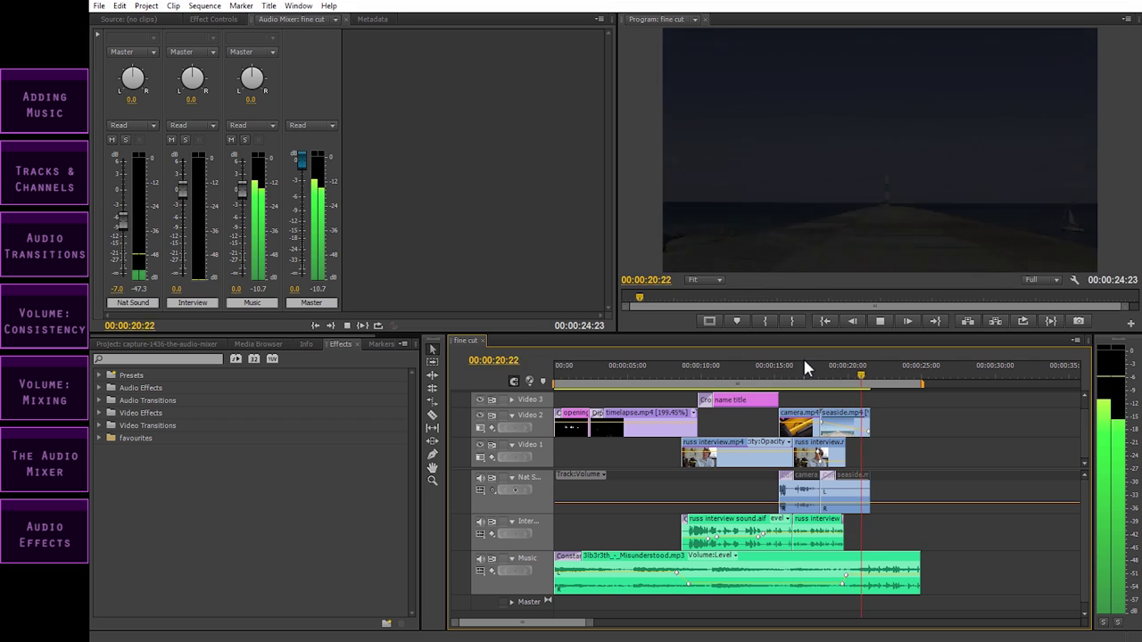
{"action": "key", "text": "space"}
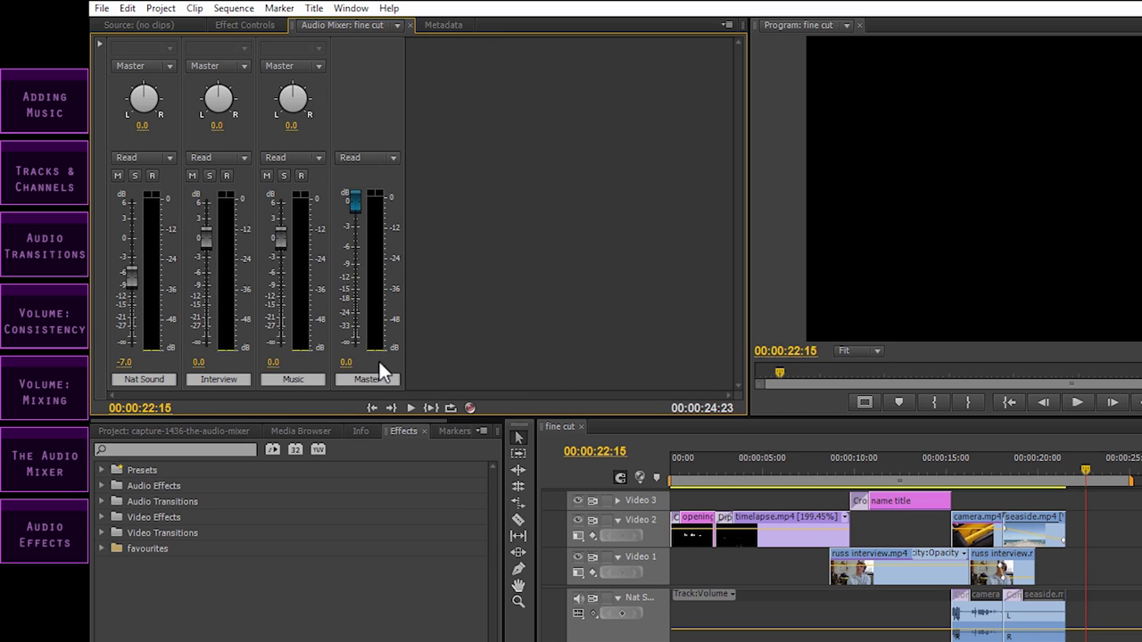
Step: Play the whole sequence from 00:00:00:00 to check the peak levels of the tracks and the master
{"action": "left_click_drag", "start_coordinate": [724, 459], "coordinate": [634, 463]}
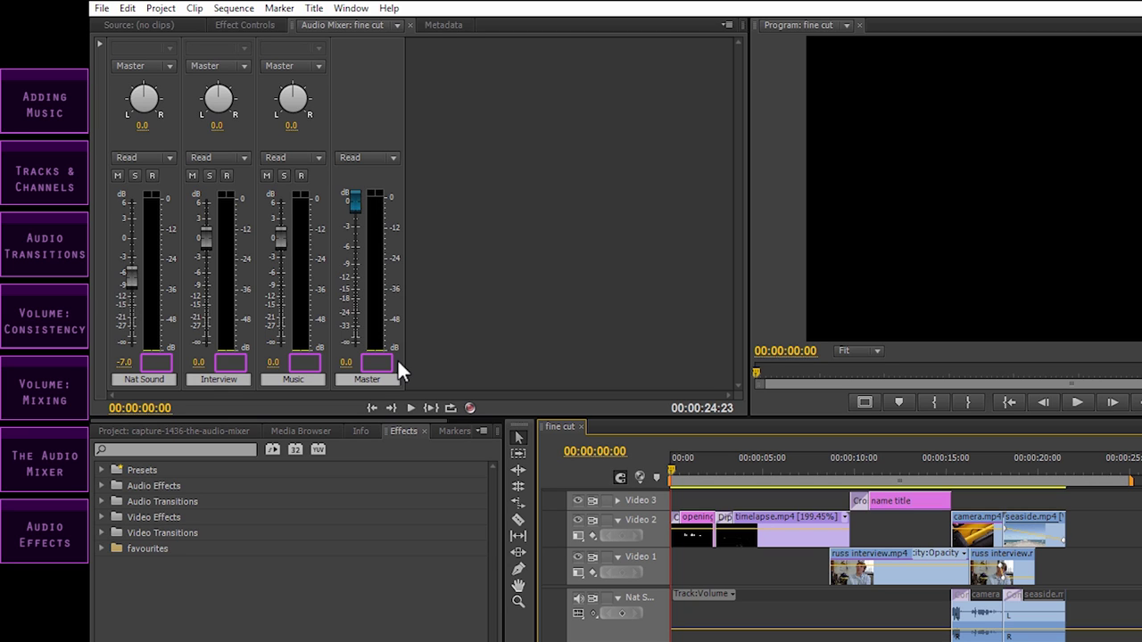
{"action": "key", "text": "space"}
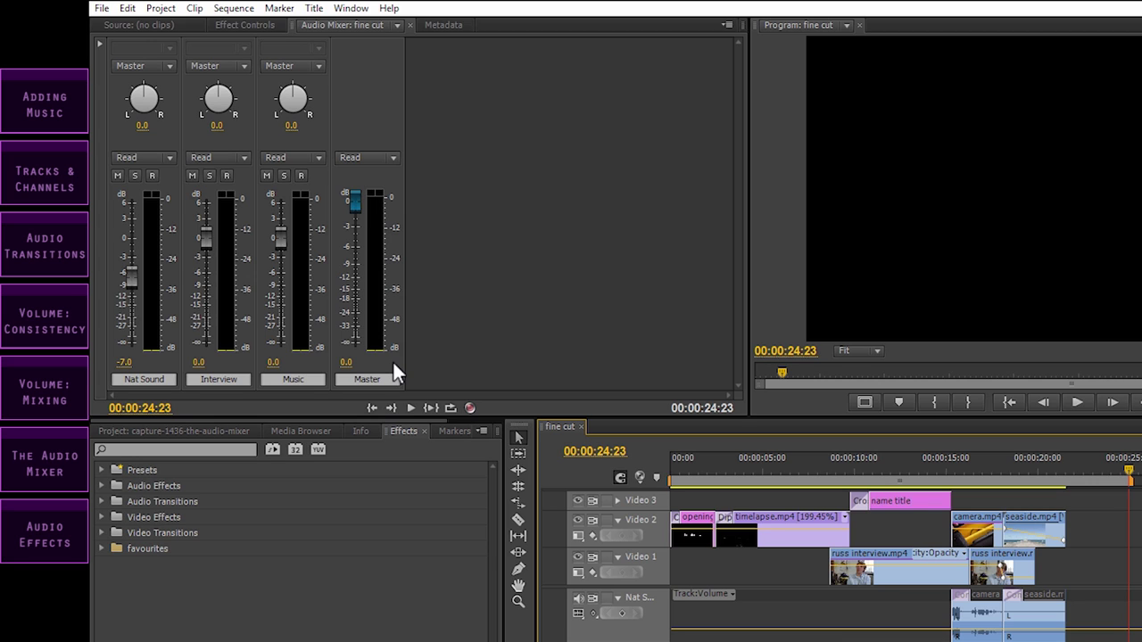
{"action": "left_click", "coordinate": [418, 212]}
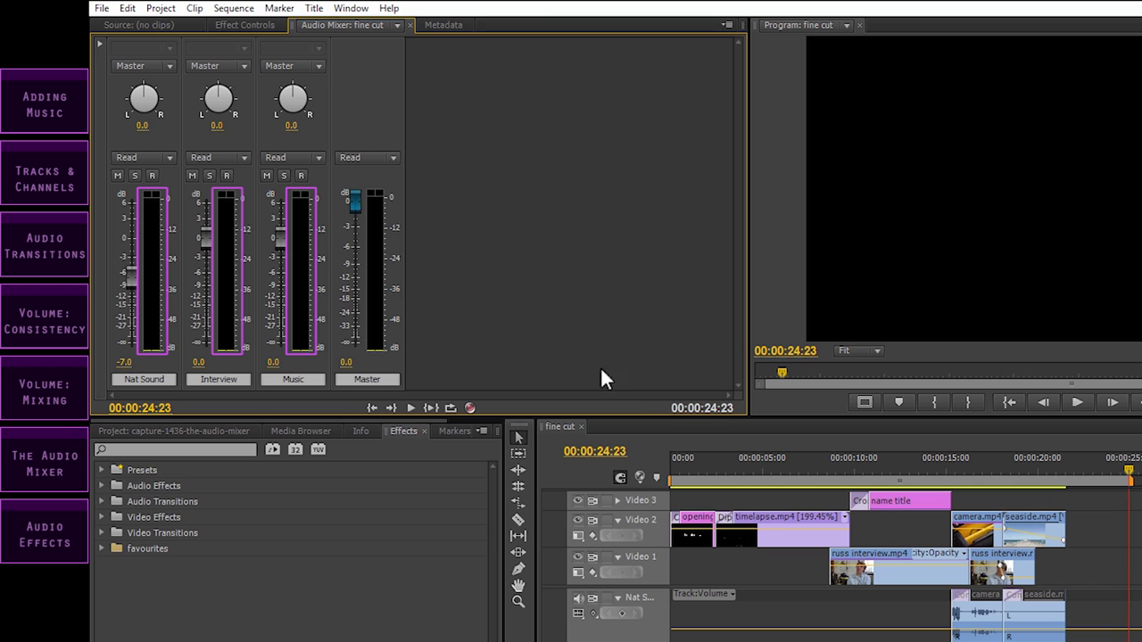
Step: Replay the sequence from the start and examine the Nat Sound, Interview and Music level meters
{"action": "left_click", "coordinate": [713, 459]}
{"action": "key", "text": "space"}
{"action": "key", "text": "space"}
{"action": "key", "text": "Home"}
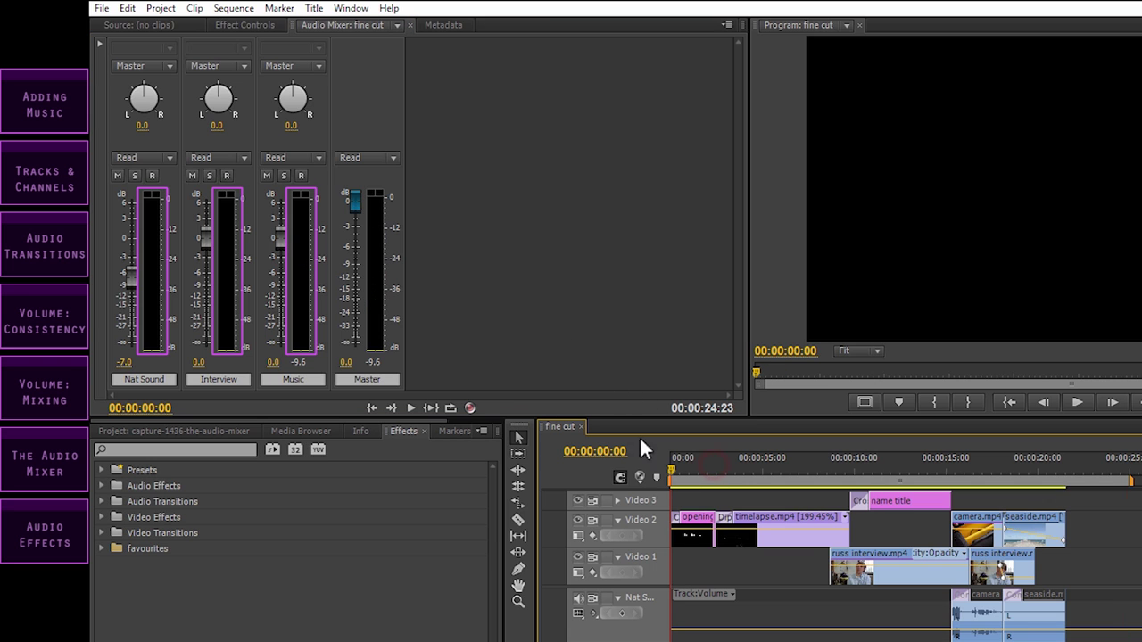
{"action": "key", "text": "space"}
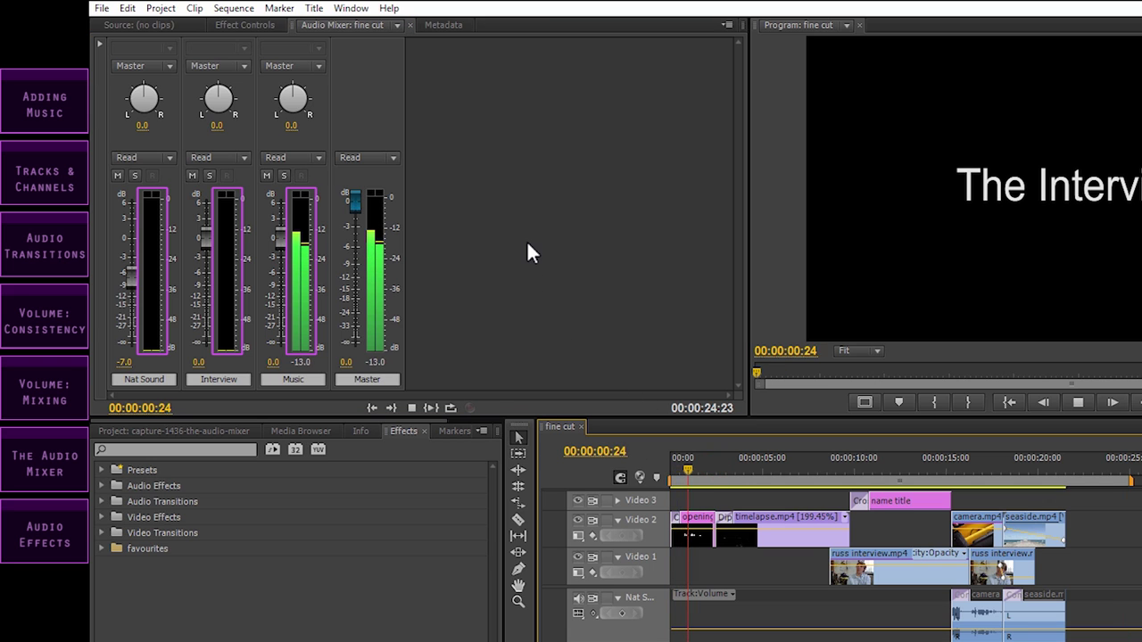
{"action": "left_click", "coordinate": [527, 240]}
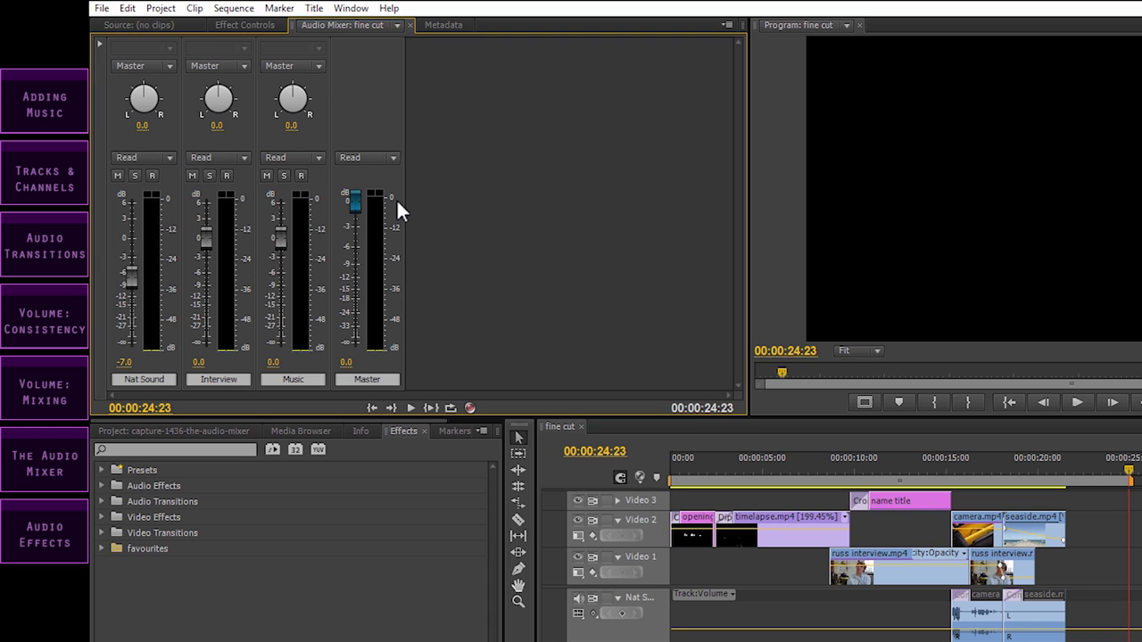
{"action": "left_click", "coordinate": [317, 157]}
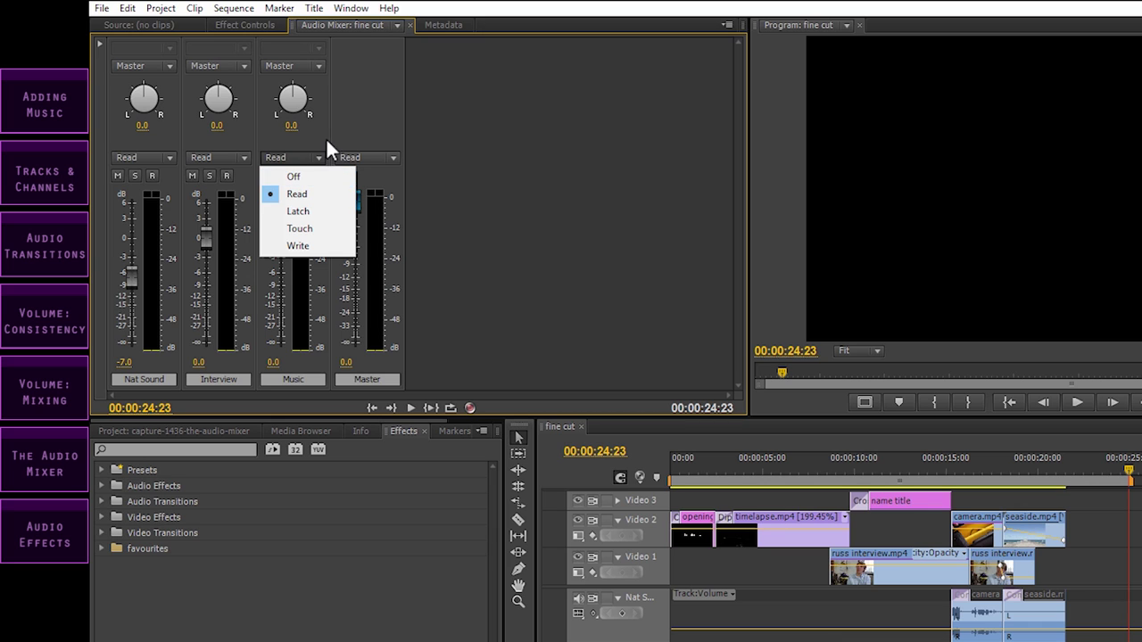
{"action": "left_click", "coordinate": [325, 140]}
{"action": "left_click", "coordinate": [322, 156]}
{"action": "left_click", "coordinate": [331, 136]}
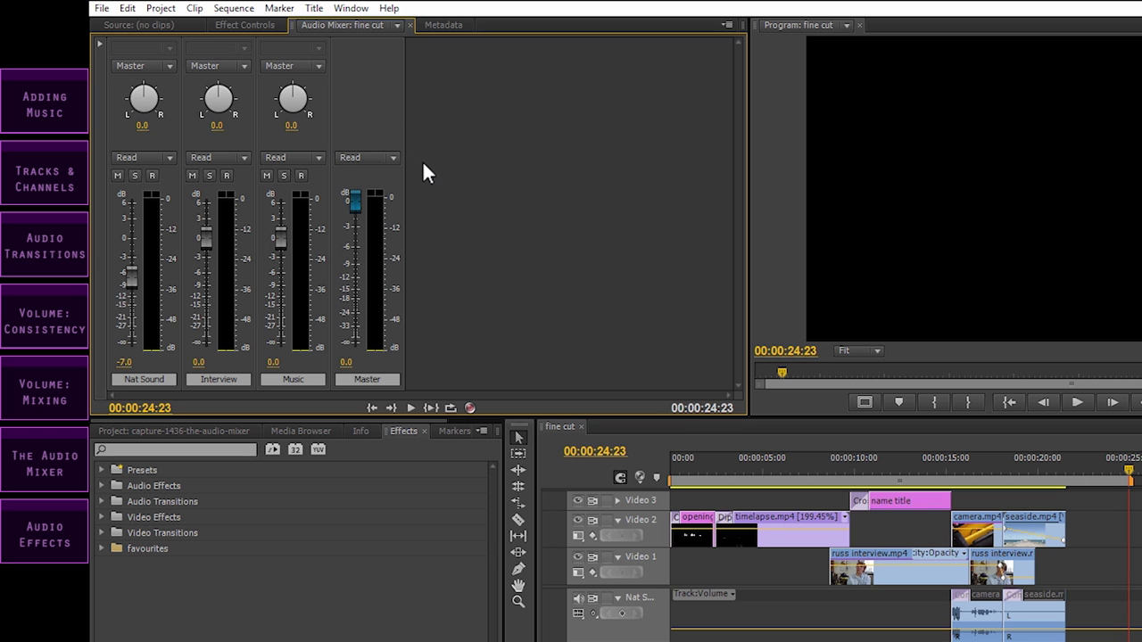
Step: Lower the Master volume to -1.0 dB and play the sequence from the start to check its peak level
{"action": "left_click_drag", "start_coordinate": [357, 198], "coordinate": [359, 207]}
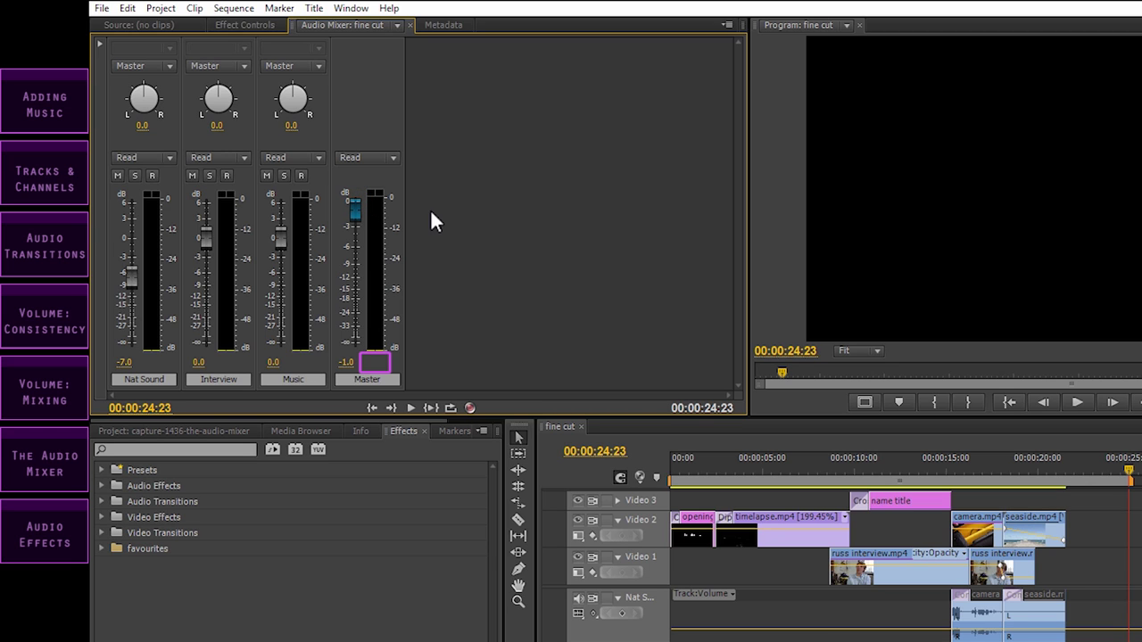
{"action": "left_click_drag", "start_coordinate": [692, 467], "coordinate": [664, 469]}
{"action": "left_click", "coordinate": [550, 254]}
{"action": "key", "text": "space"}
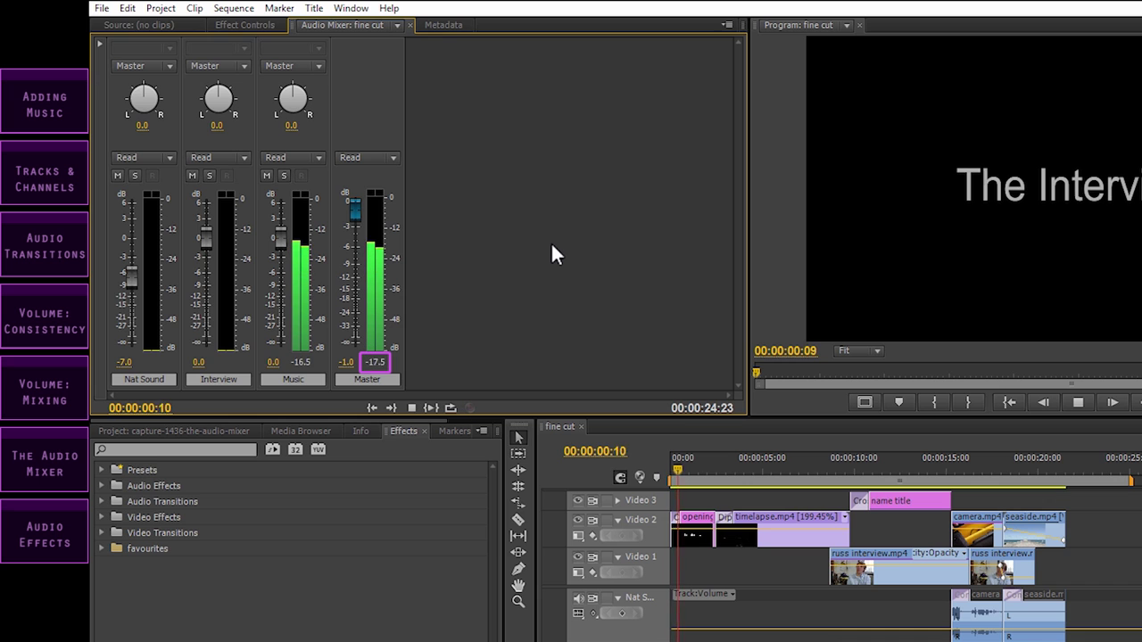
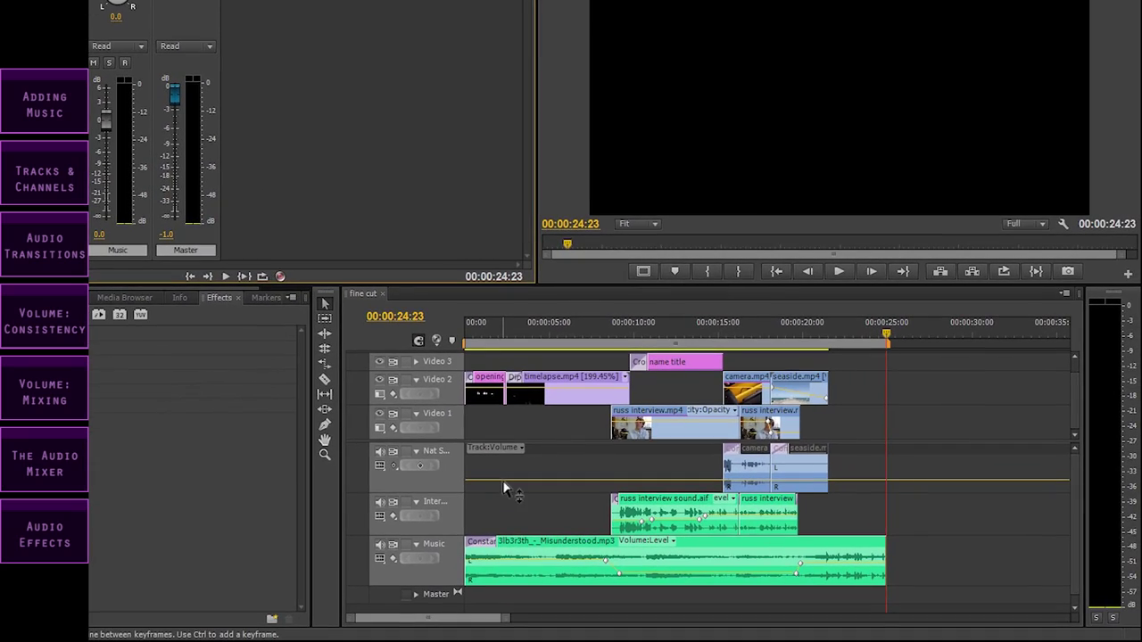
Step: Switch the Nat Sound track's keyframe display in the timeline to Panner Balance
{"action": "mouse_move", "coordinate": [504, 489]}
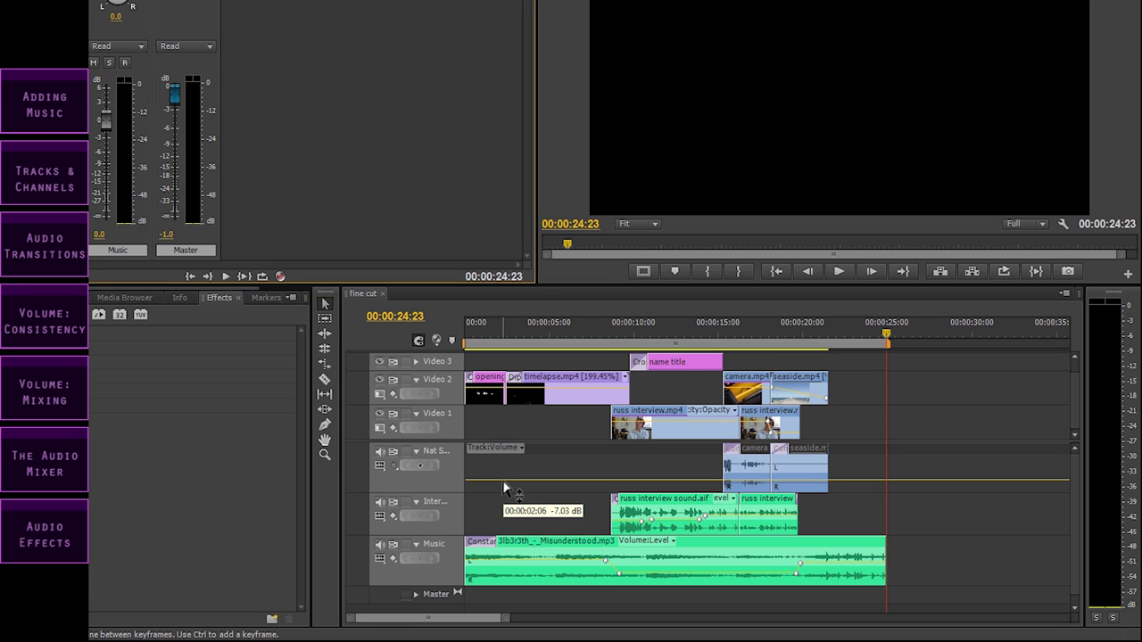
{"action": "left_click", "coordinate": [520, 447]}
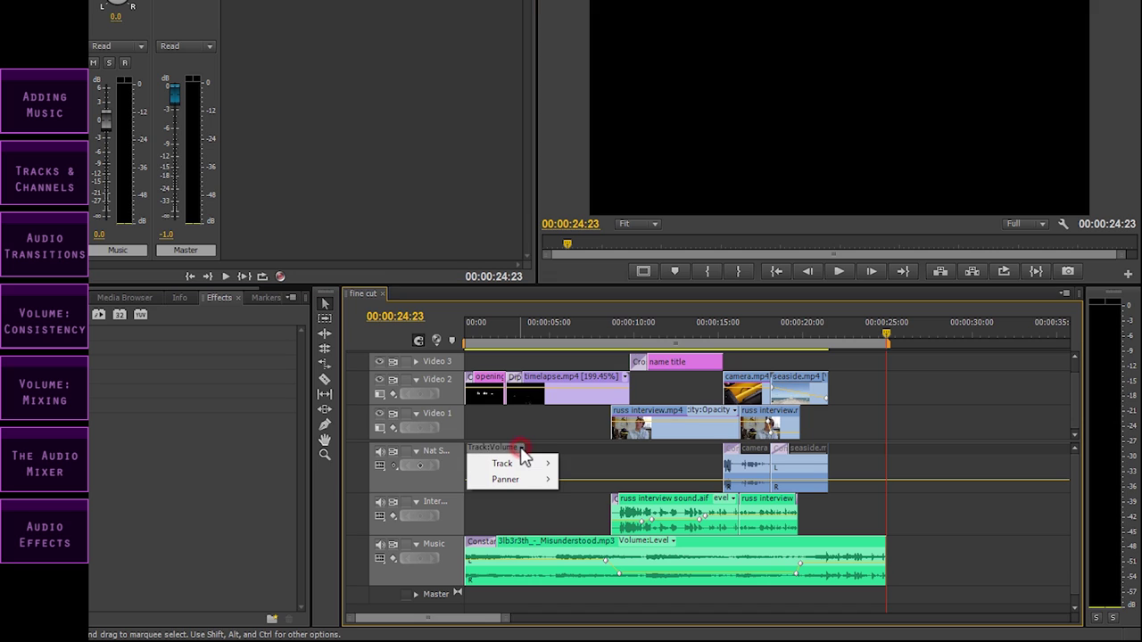
{"action": "mouse_move", "coordinate": [519, 478]}
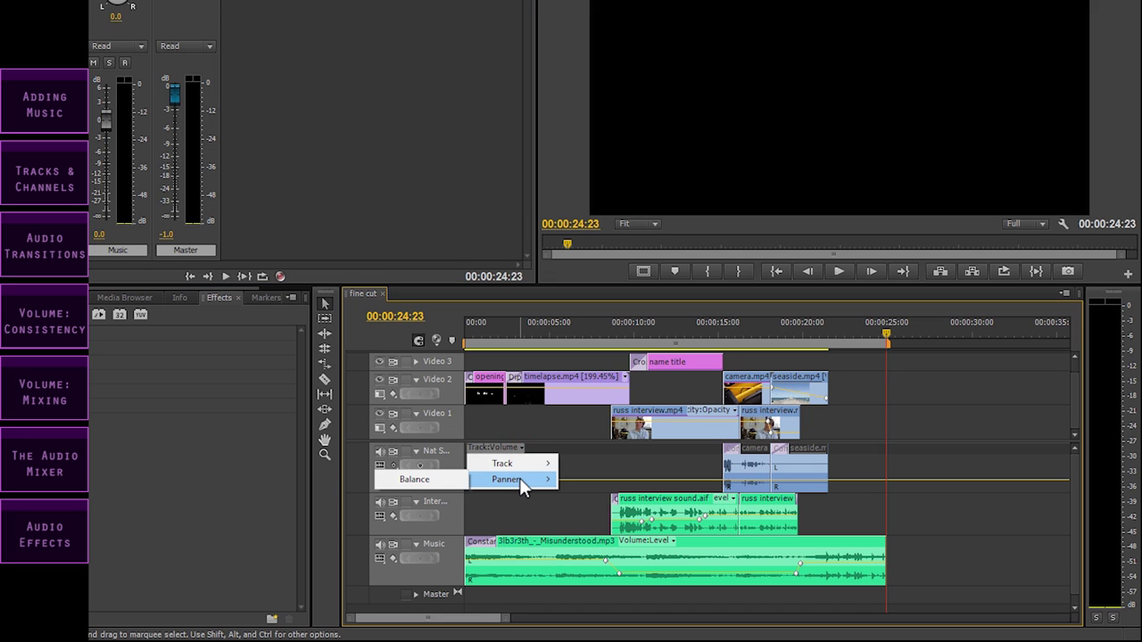
{"action": "left_click", "coordinate": [451, 480]}
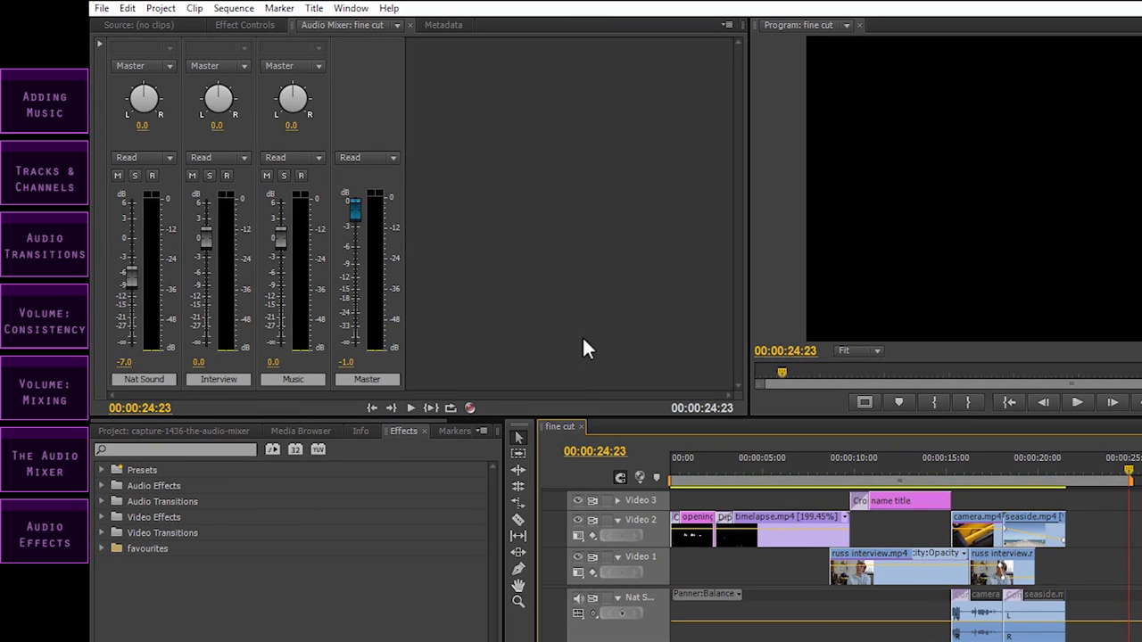
Step: Show the Audio Mixer's effects area, add a Dynamics effect to the Interview track and open its editor beside the track strips
{"action": "left_click", "coordinate": [99, 42]}
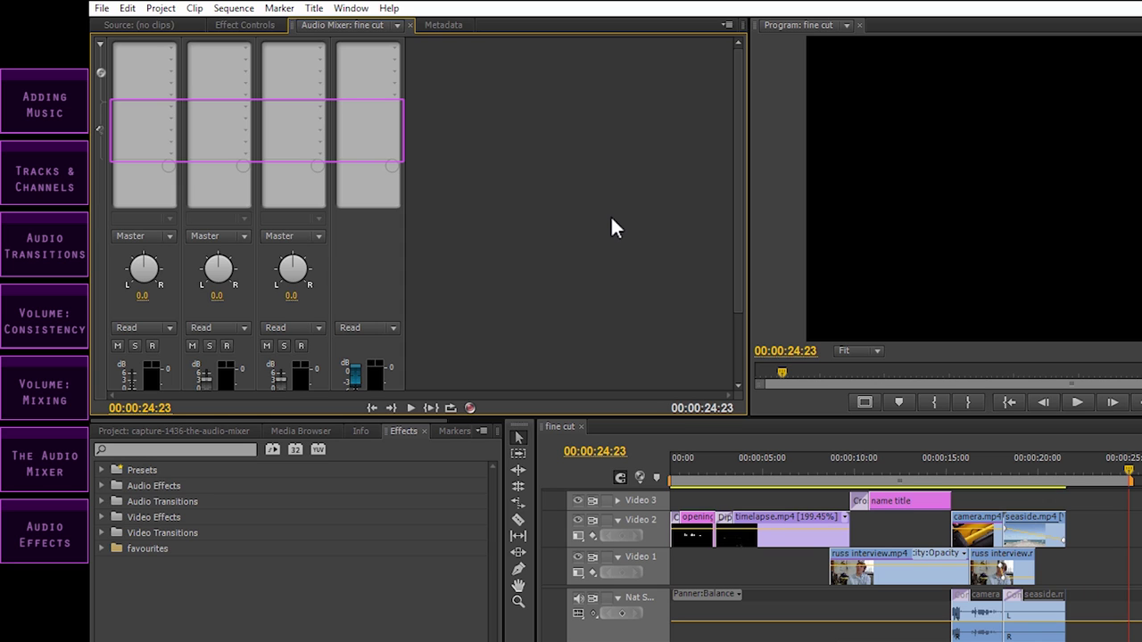
{"action": "left_click_drag", "start_coordinate": [738, 121], "coordinate": [741, 92]}
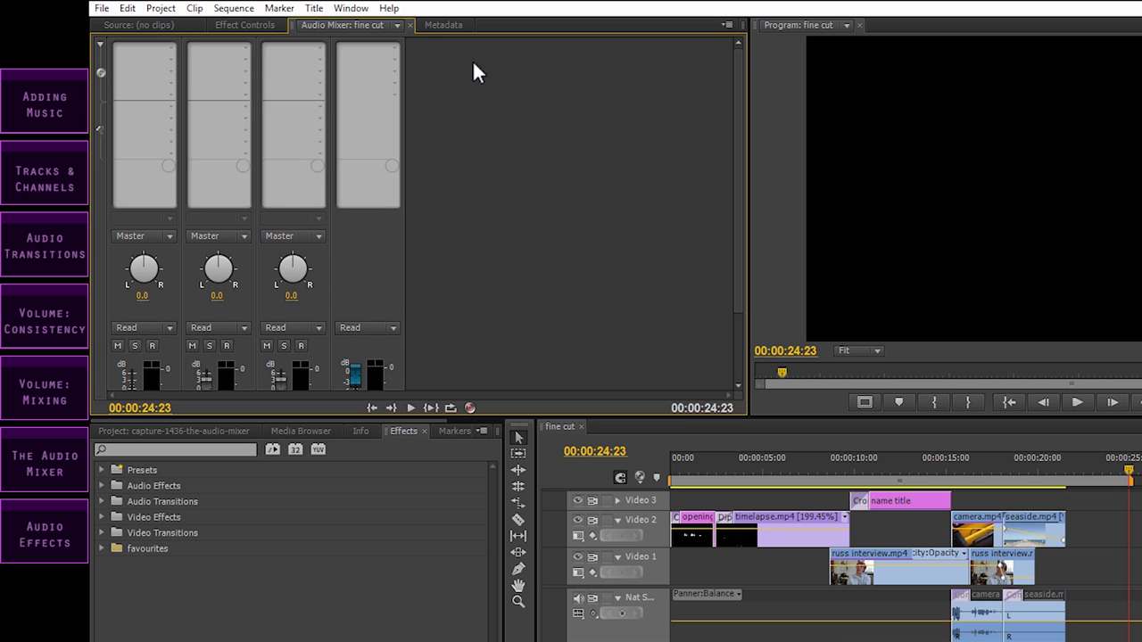
{"action": "left_click", "coordinate": [245, 44]}
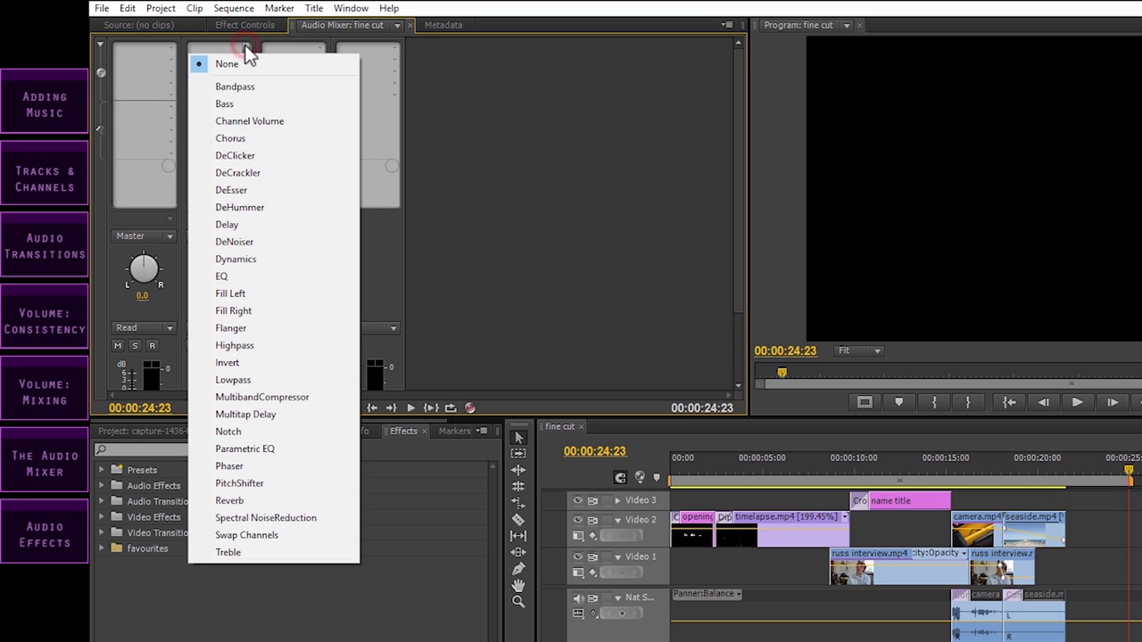
{"action": "left_click", "coordinate": [275, 259]}
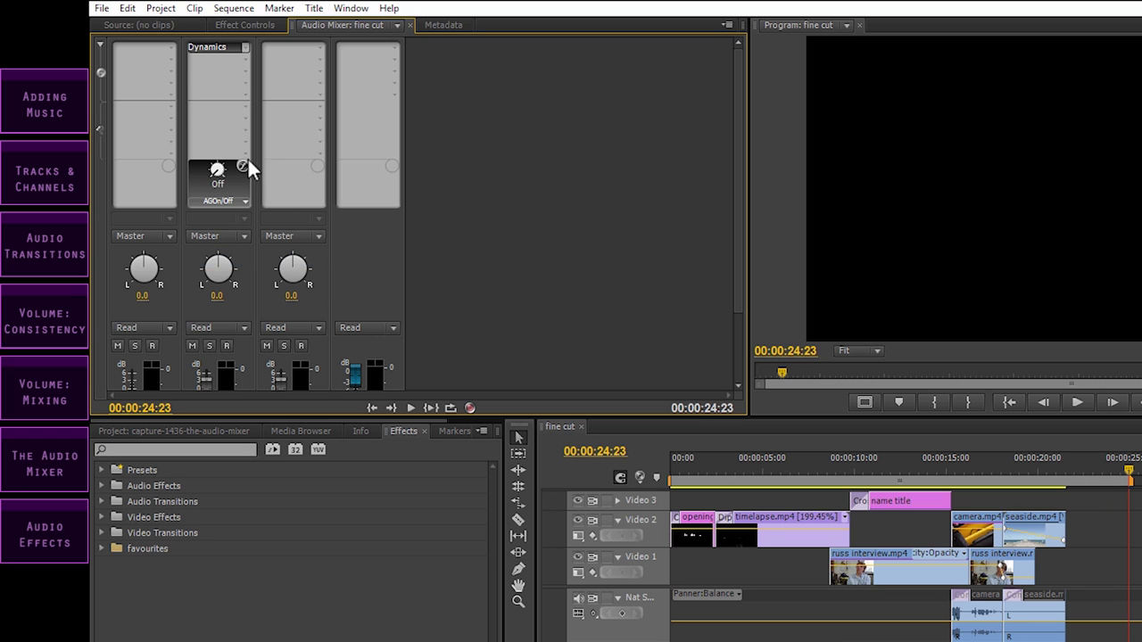
{"action": "double_click", "coordinate": [223, 49]}
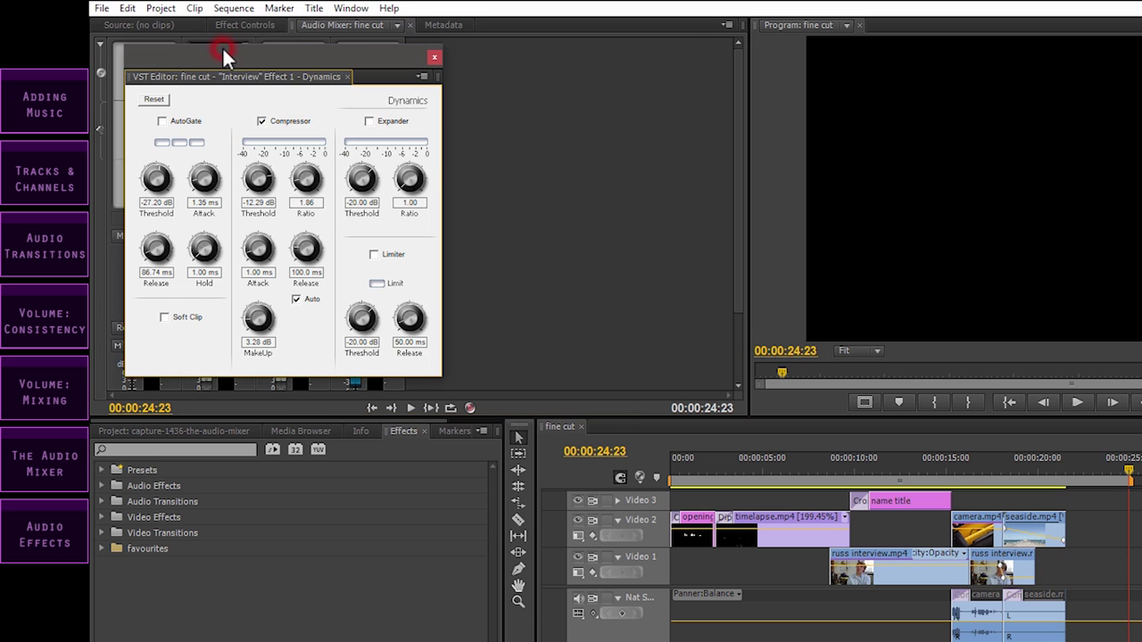
{"action": "left_click_drag", "start_coordinate": [226, 51], "coordinate": [529, 62]}
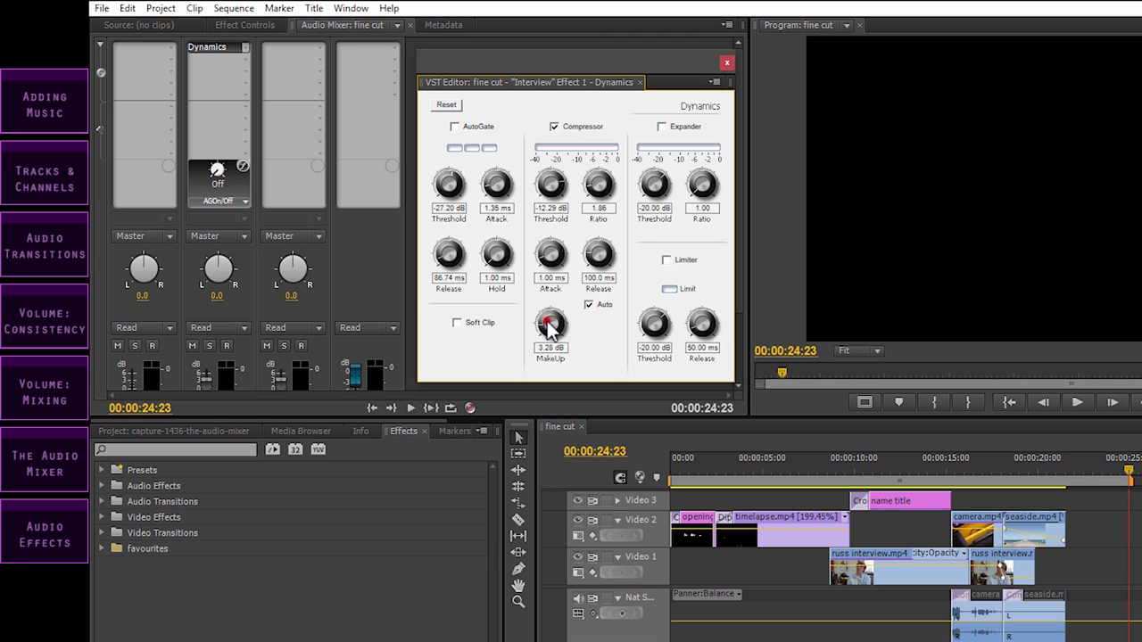
Step: Set the Dynamics compressor's MakeUp to 2.5 dB and enable the Limiter with a -2.00 dB threshold
{"action": "left_click_drag", "start_coordinate": [546, 329], "coordinate": [546, 331]}
{"action": "left_click", "coordinate": [548, 348]}
{"action": "type", "text": "2.5"}
{"action": "left_click", "coordinate": [586, 353]}
{"action": "left_click", "coordinate": [654, 328]}
{"action": "left_click_drag", "start_coordinate": [654, 328], "coordinate": [654, 282]}
Step: Play the sequence from about 00:00:07:22 through the interview, watching the Dynamics limiter alongside the track meters
{"action": "left_click_drag", "start_coordinate": [855, 463], "coordinate": [809, 469]}
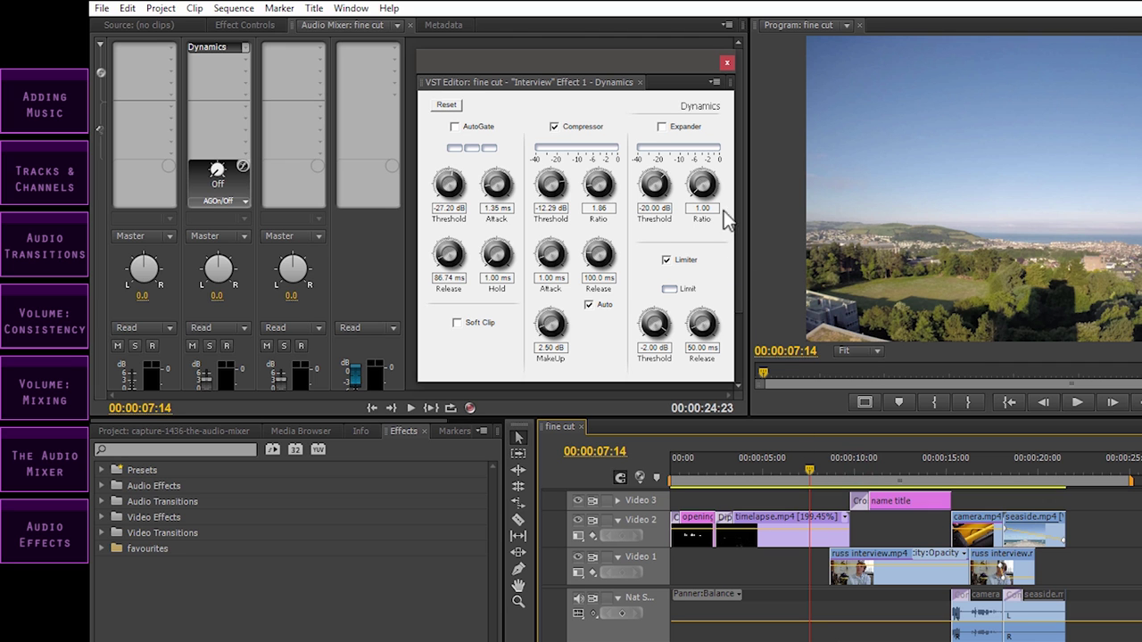
{"action": "left_click_drag", "start_coordinate": [684, 58], "coordinate": [673, 58]}
{"action": "left_click_drag", "start_coordinate": [738, 102], "coordinate": [736, 181]}
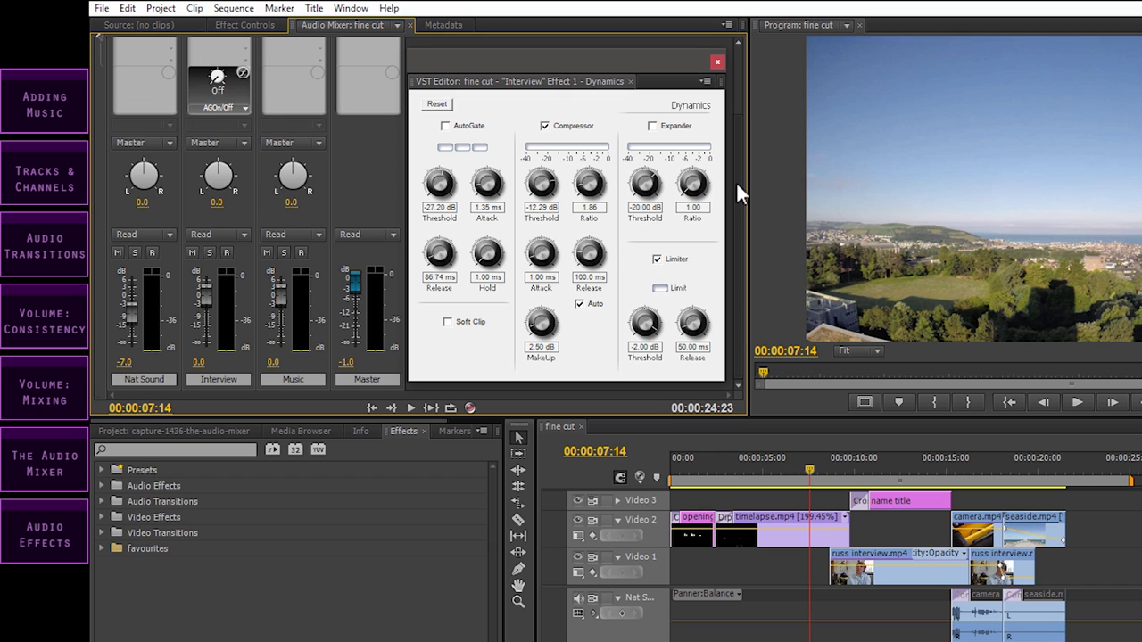
{"action": "left_click_drag", "start_coordinate": [816, 467], "coordinate": [820, 467]}
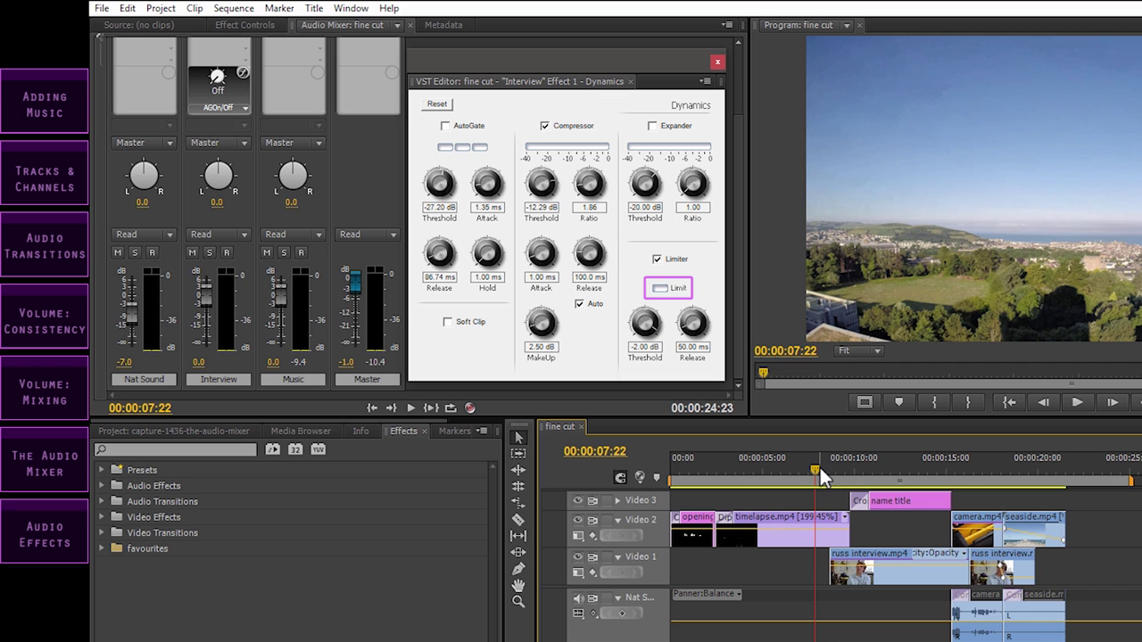
{"action": "key", "text": "space"}
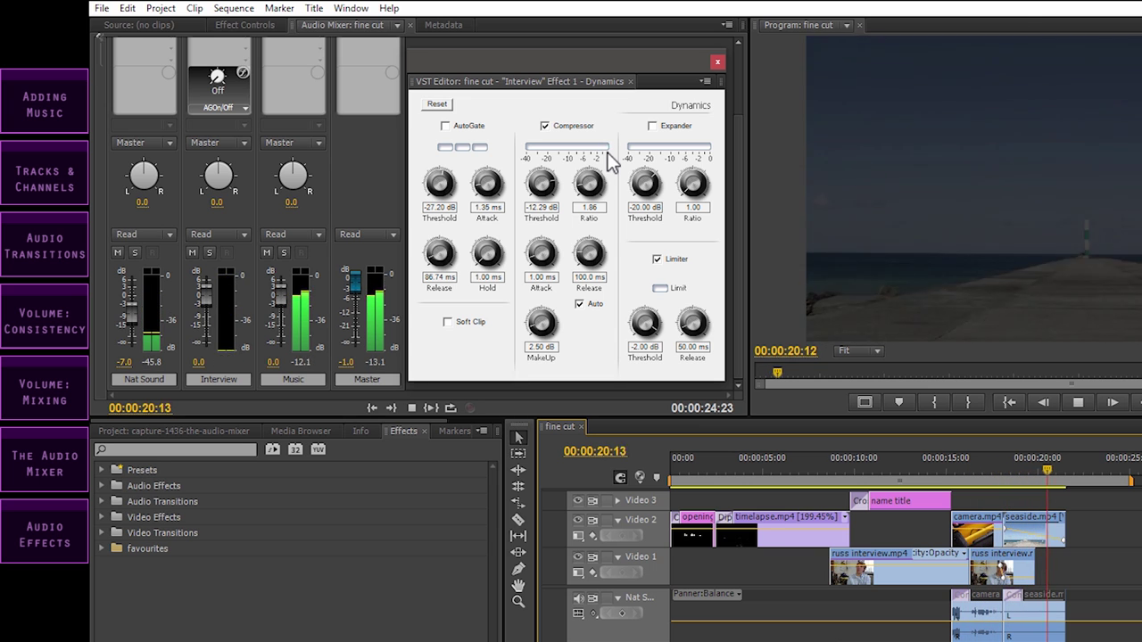
{"action": "key", "text": "space"}
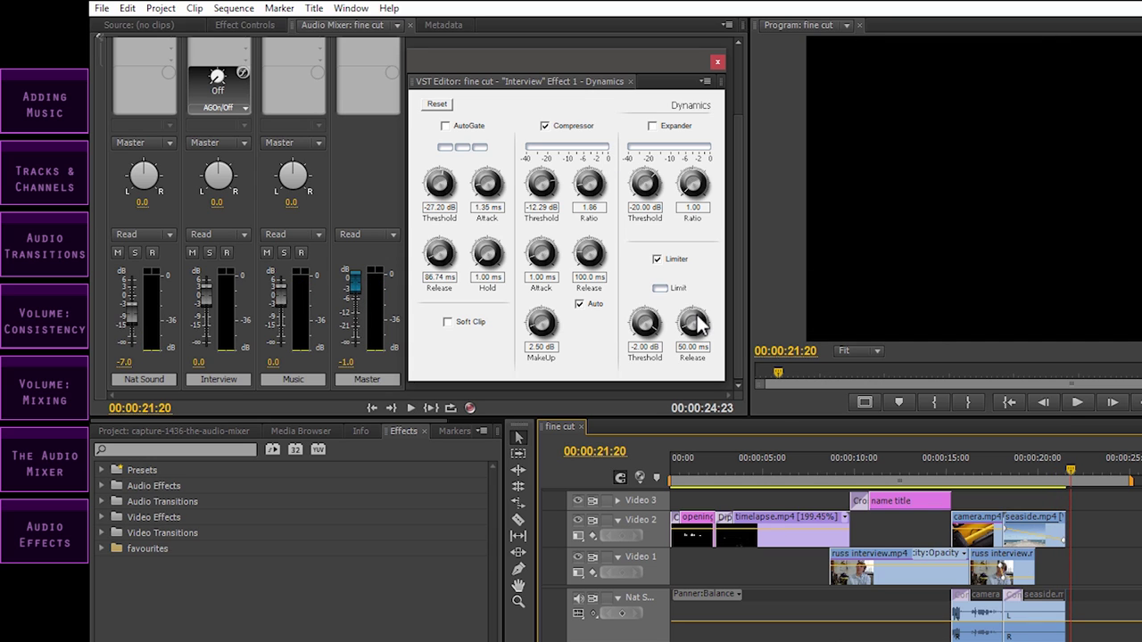
Step: Replay the interview section from just before its first clip to check the Dynamics settings again
{"action": "left_click", "coordinate": [818, 471]}
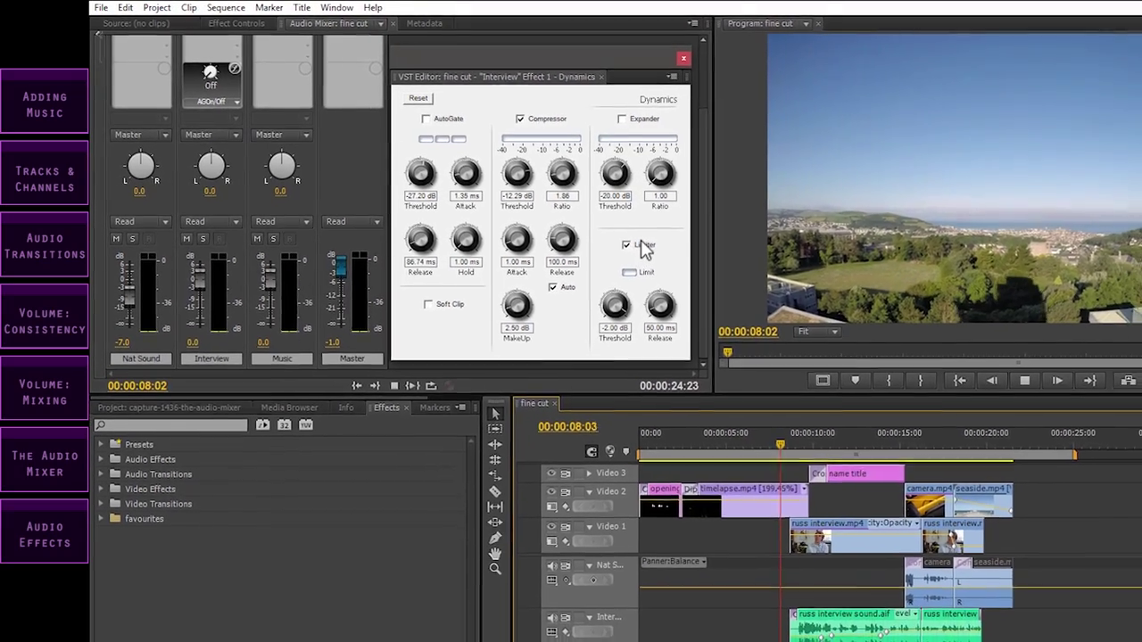
{"action": "key", "text": "space"}
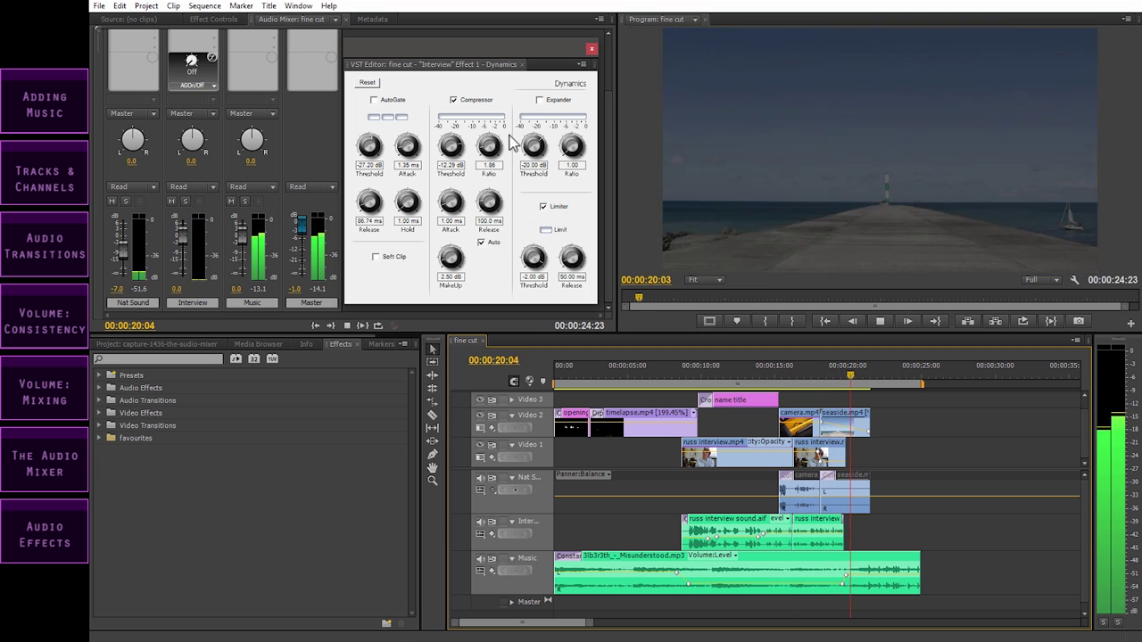
{"action": "key", "text": "space"}
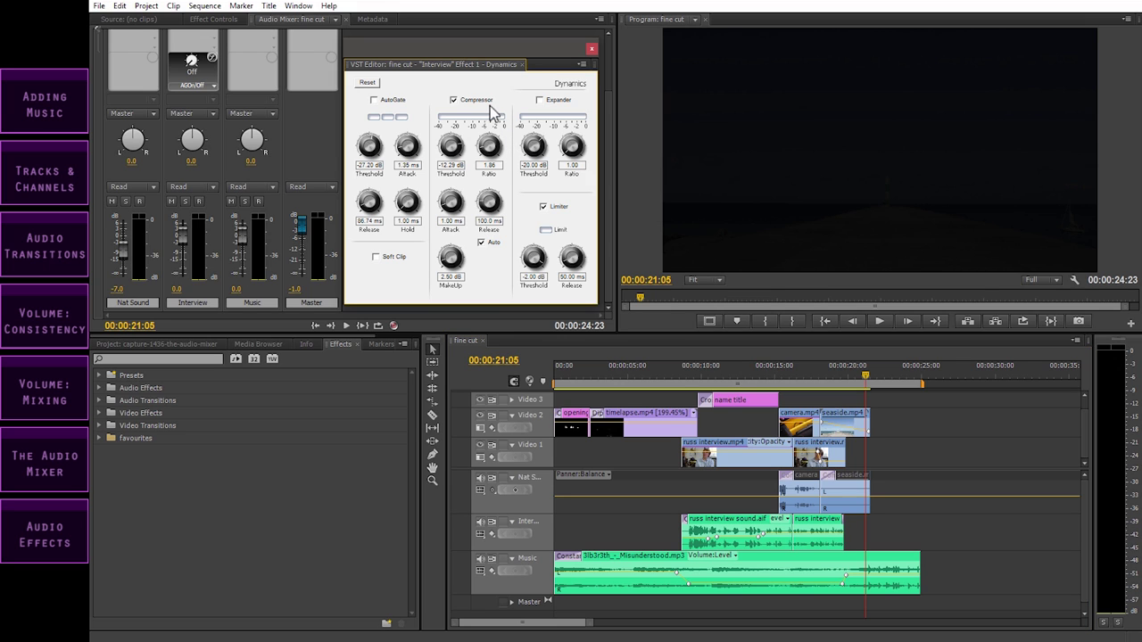
Step: Toggle the Dynamics compressor off and on, and review the effects available for the Interview track's second effect slot
{"action": "left_click", "coordinate": [455, 101]}
{"action": "left_click", "coordinate": [455, 101]}
{"action": "left_click_drag", "start_coordinate": [610, 125], "coordinate": [619, 64]}
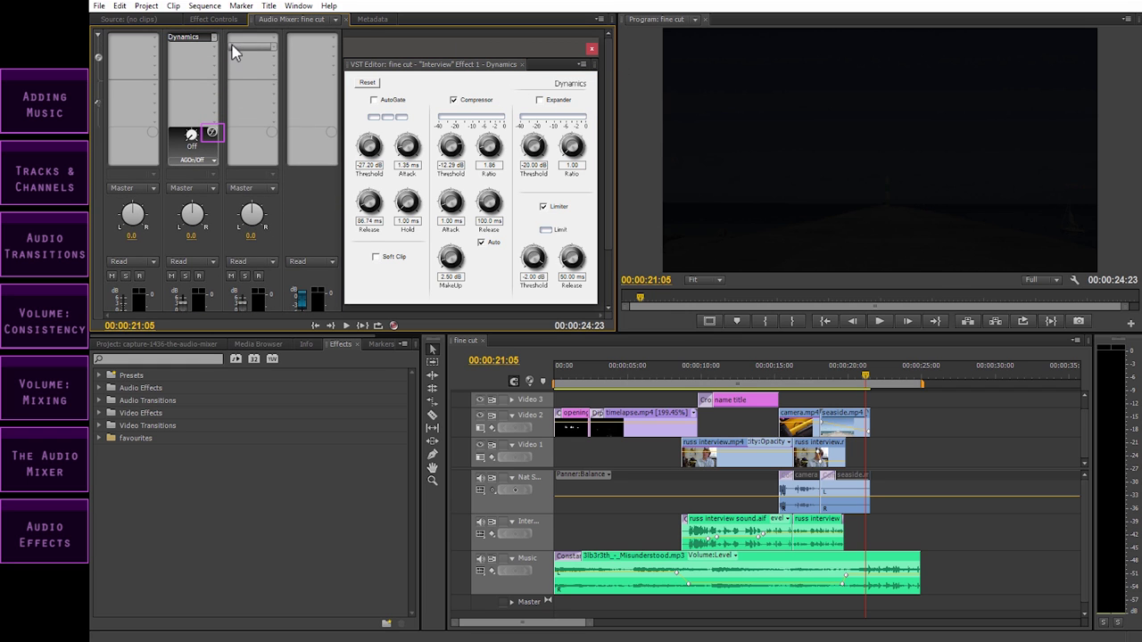
{"action": "left_click", "coordinate": [214, 37]}
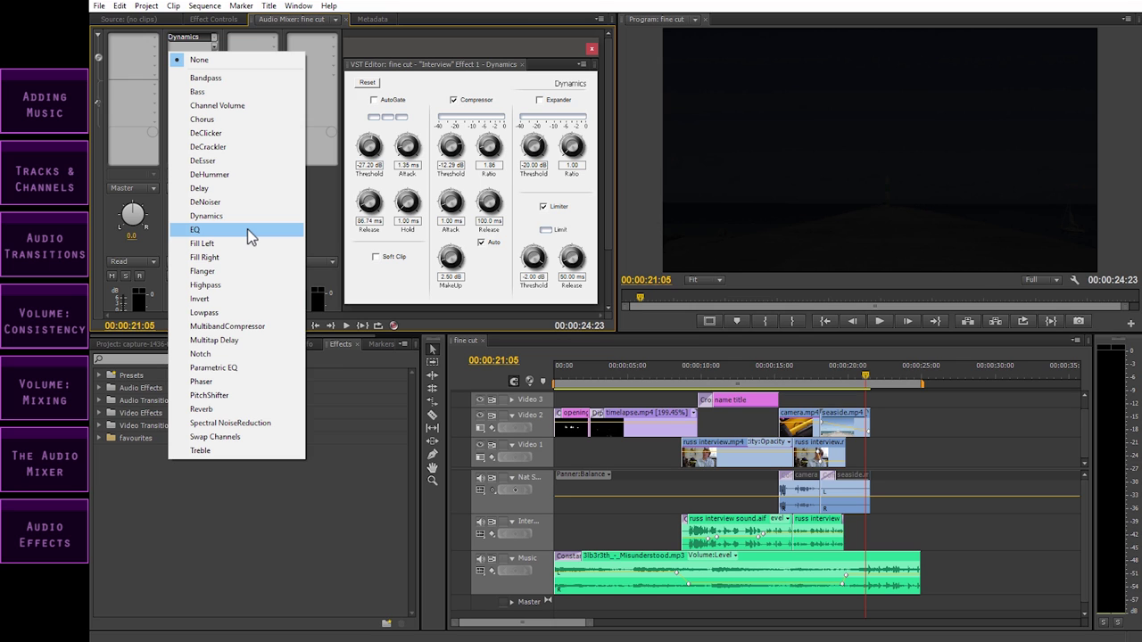
{"action": "left_click", "coordinate": [331, 489]}
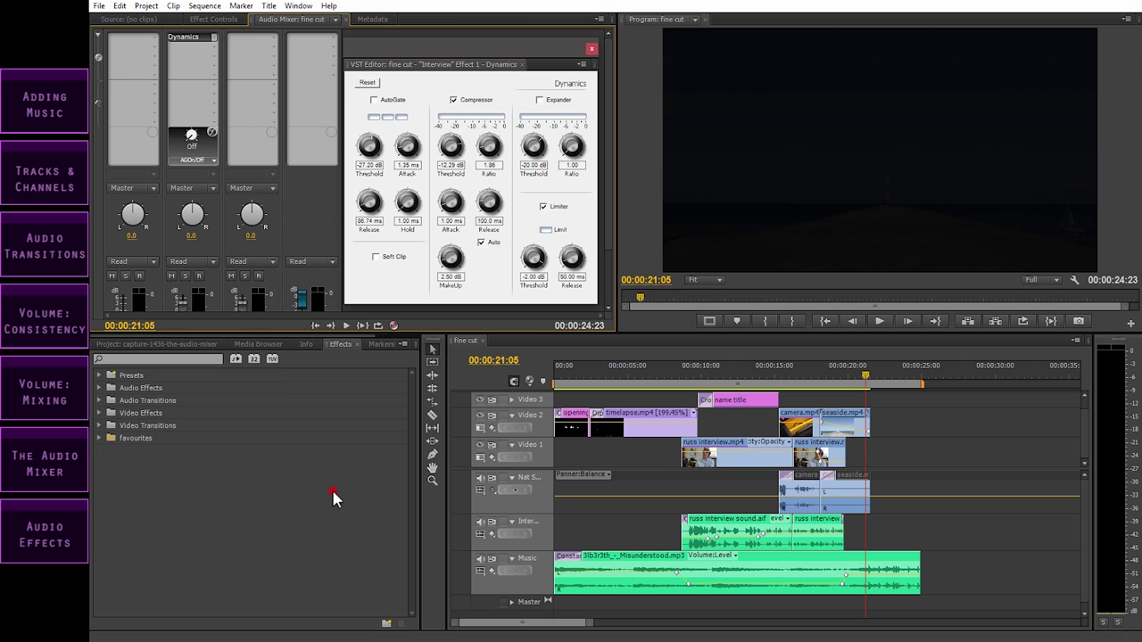
Step: Find EQ among the audio effects and apply it to the first russ interview sound.aif clip on the Interview track
{"action": "left_click", "coordinate": [116, 389]}
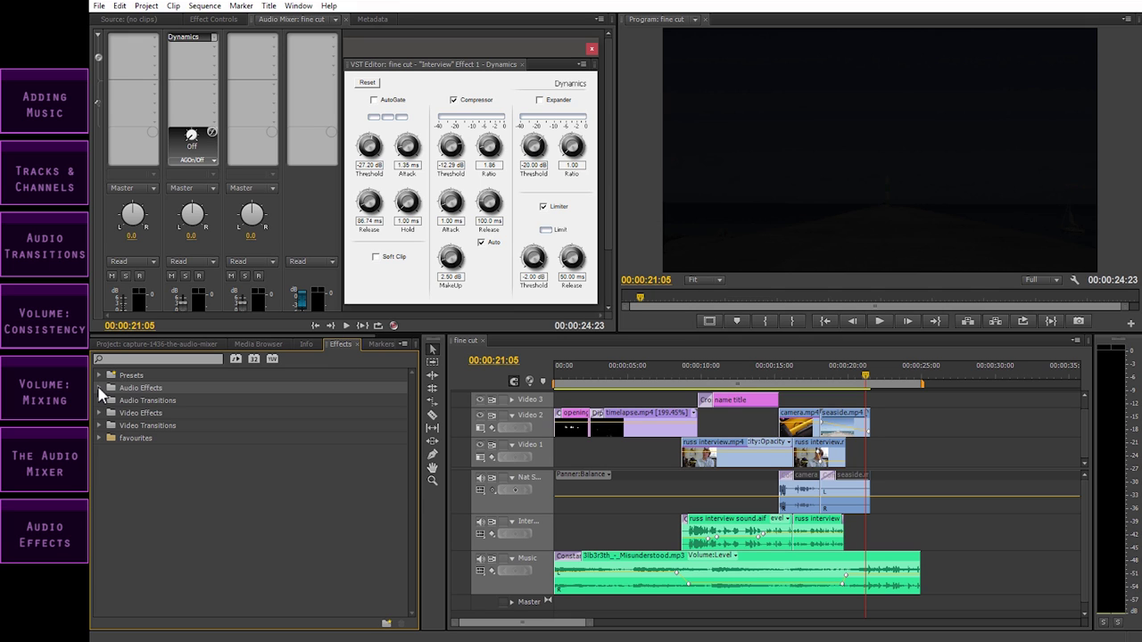
{"action": "left_click", "coordinate": [99, 388]}
{"action": "scroll", "coordinate": [164, 467], "scroll_direction": "down", "scroll_amount": 1}
{"action": "scroll", "coordinate": [166, 473], "scroll_direction": "down", "scroll_amount": 1}
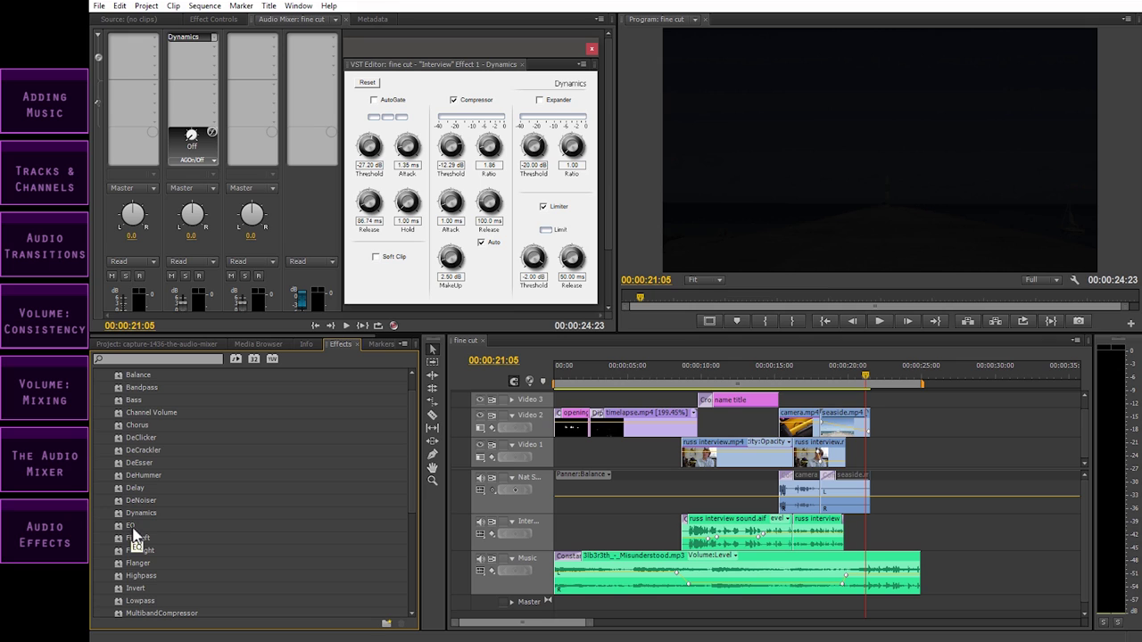
{"action": "scroll", "coordinate": [166, 517], "scroll_direction": "up", "scroll_amount": 1}
{"action": "scroll", "coordinate": [152, 513], "scroll_direction": "down", "scroll_amount": 1}
{"action": "left_click", "coordinate": [131, 526]}
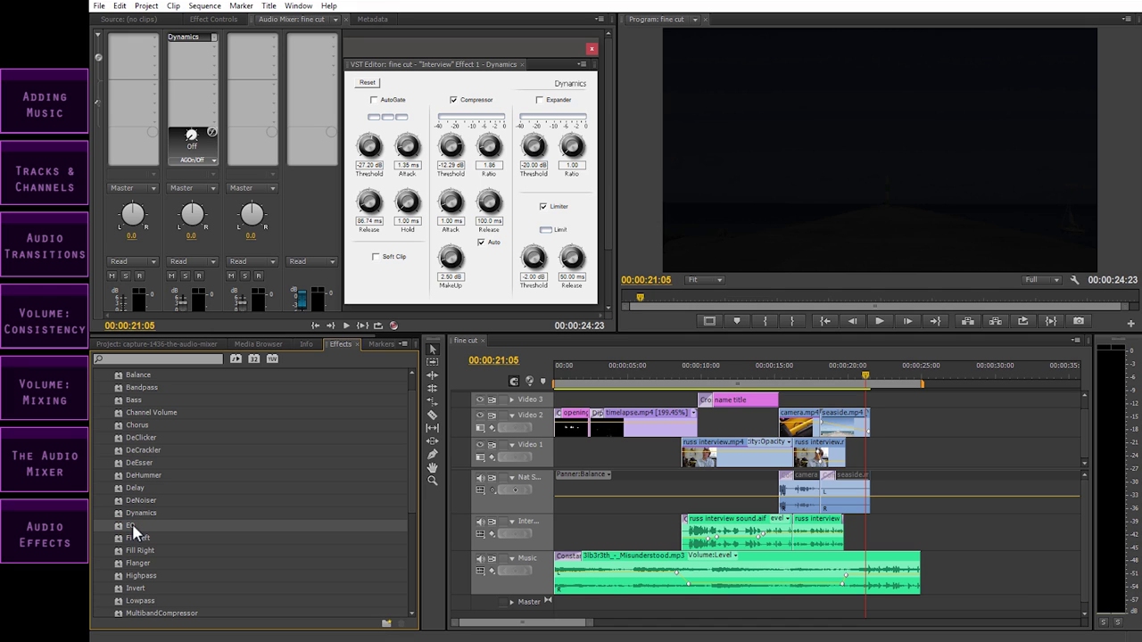
{"action": "left_click_drag", "start_coordinate": [134, 526], "coordinate": [726, 520]}
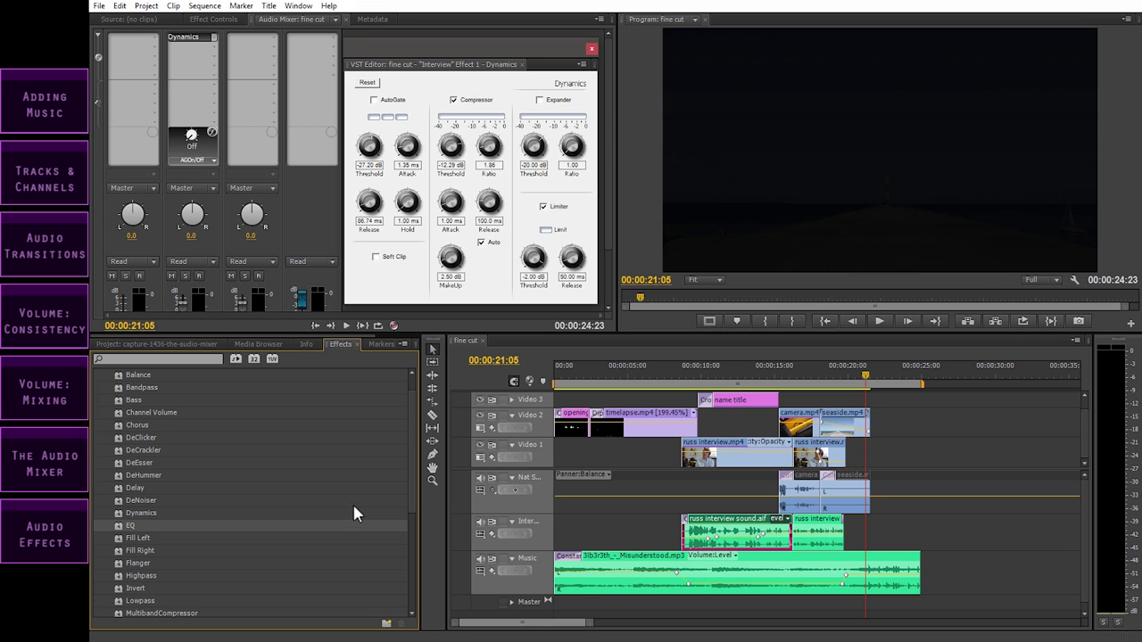
Step: Show the clip's Effect Controls and examine the EQ effect's individual parameters
{"action": "left_click", "coordinate": [236, 21]}
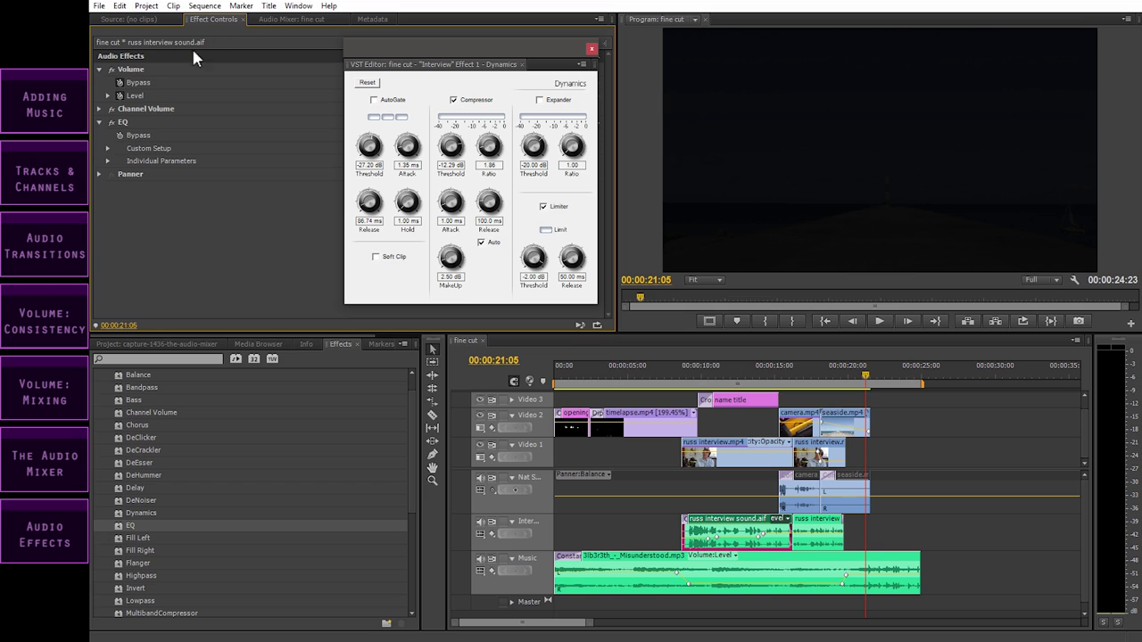
{"action": "left_click", "coordinate": [126, 129]}
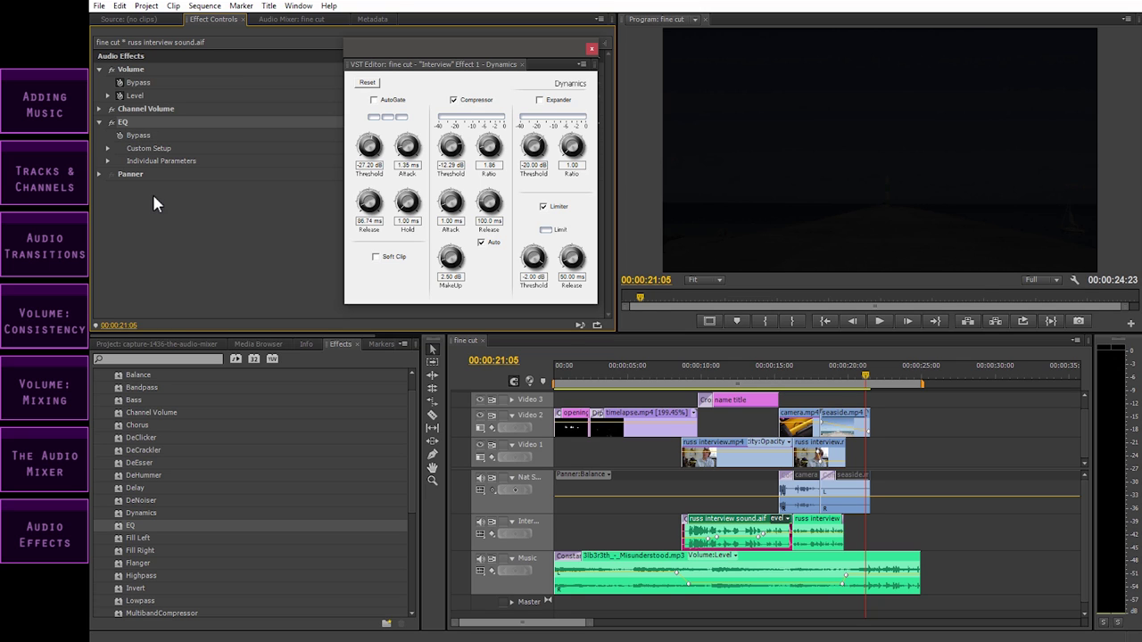
{"action": "left_click", "coordinate": [108, 163]}
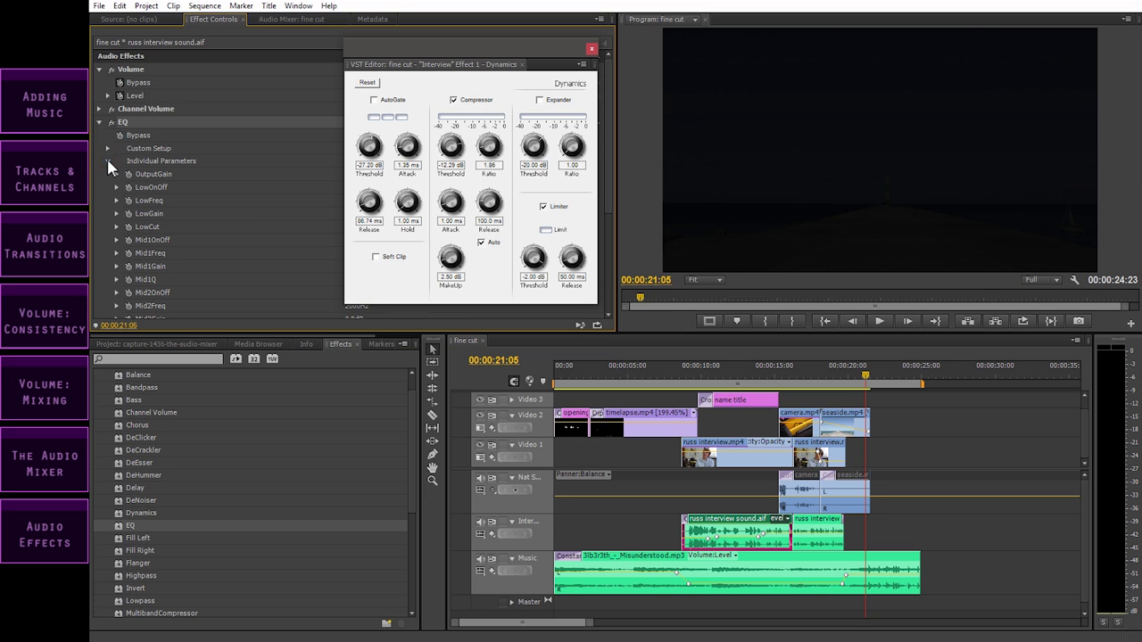
{"action": "scroll", "coordinate": [183, 210], "scroll_direction": "down", "scroll_amount": 1}
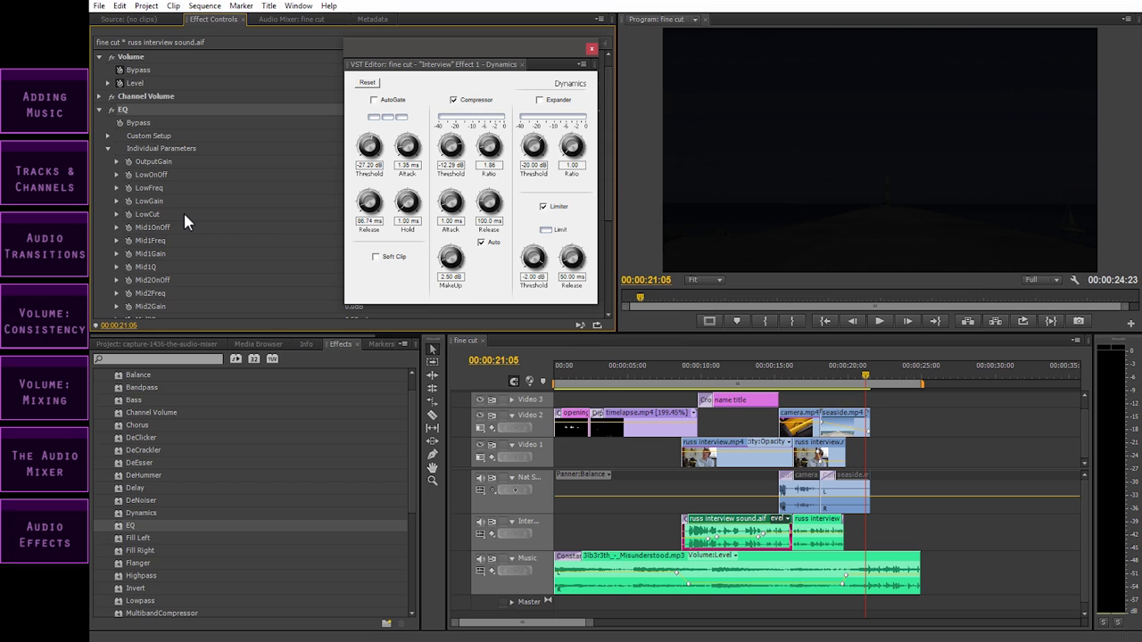